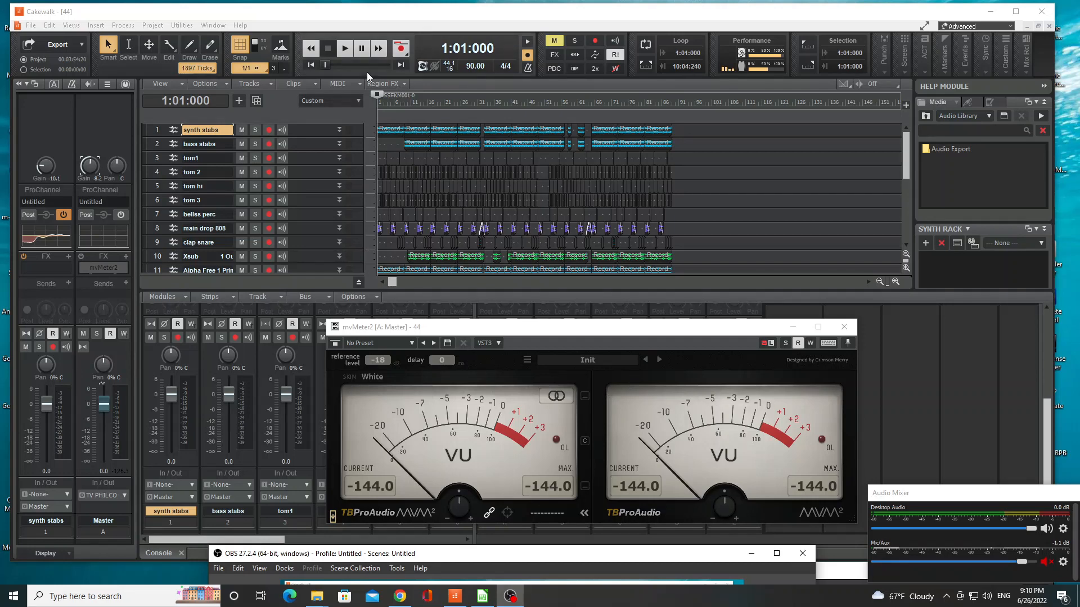
# - Start playback and clear the workspace by collapsing the browser and putting away the mvMeter2 and file explorer windows
pyautogui.click(433, 16)
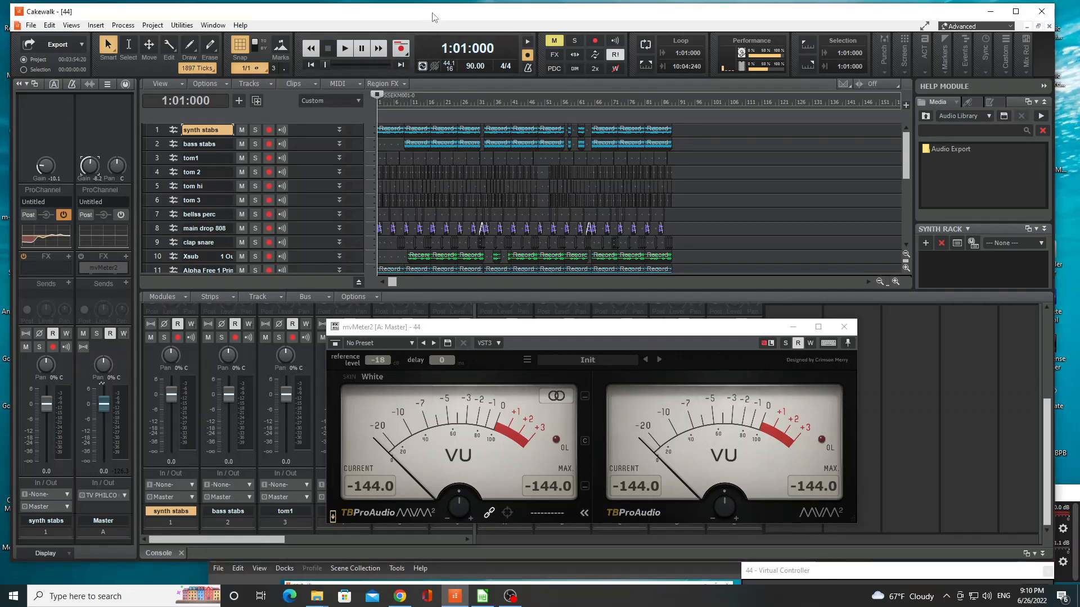
pyautogui.press('space')
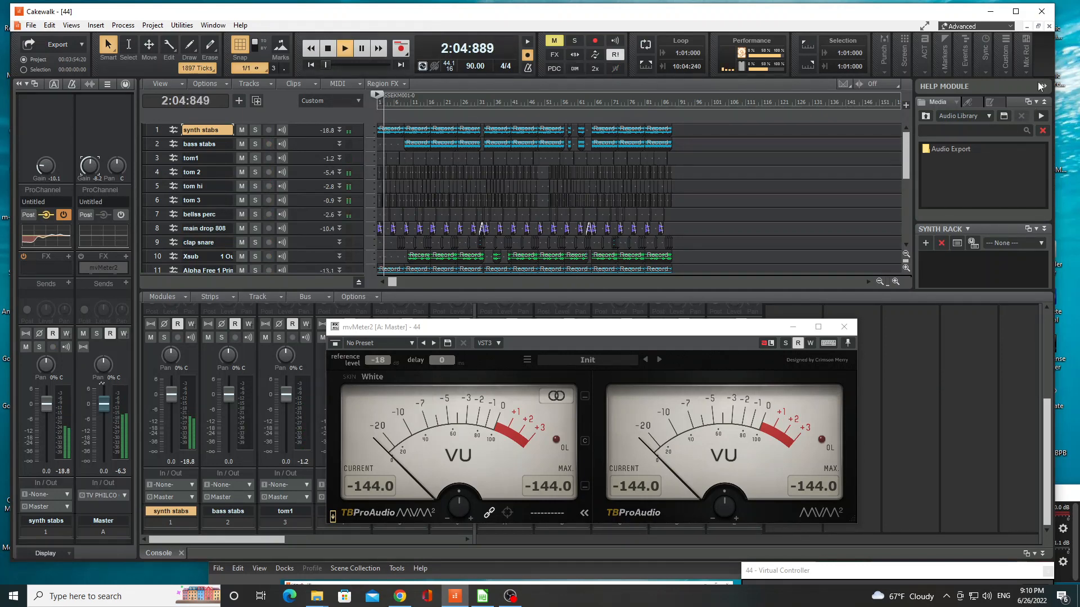
pyautogui.click(1041, 86)
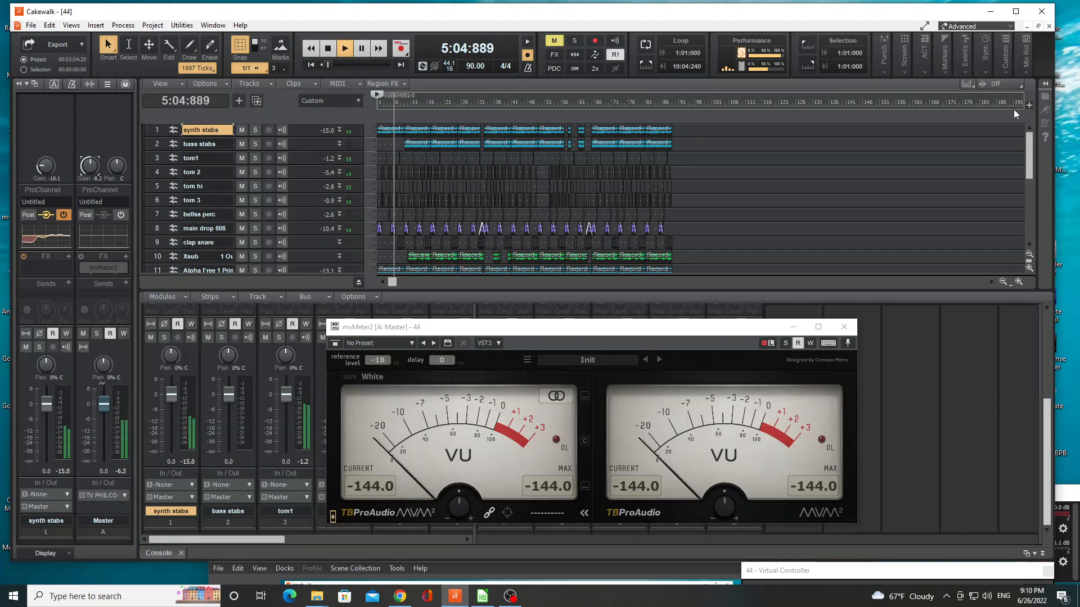
pyautogui.click(843, 327)
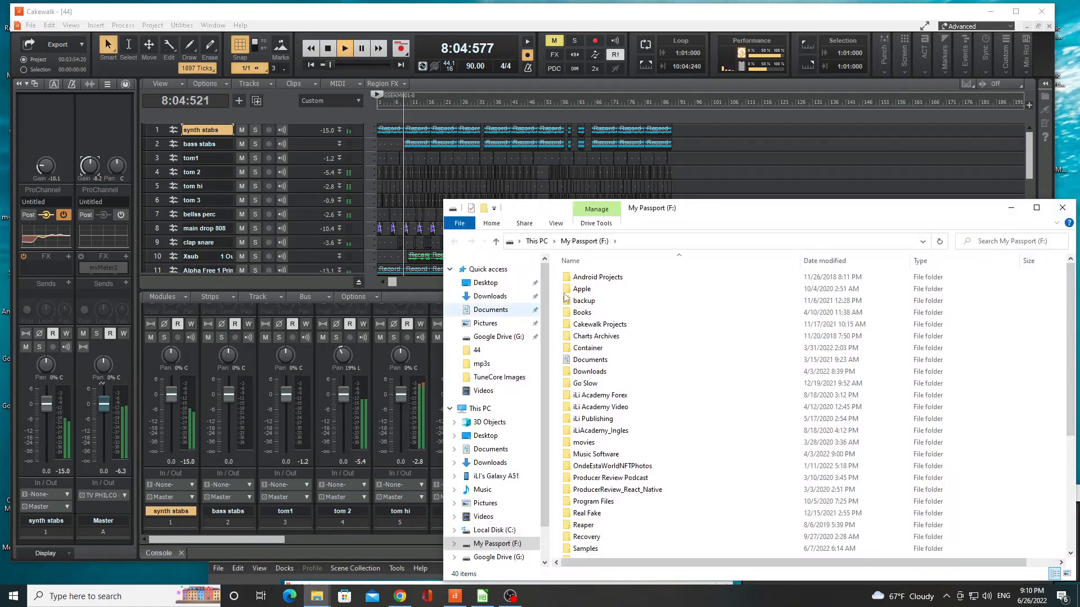
pyautogui.click(1011, 208)
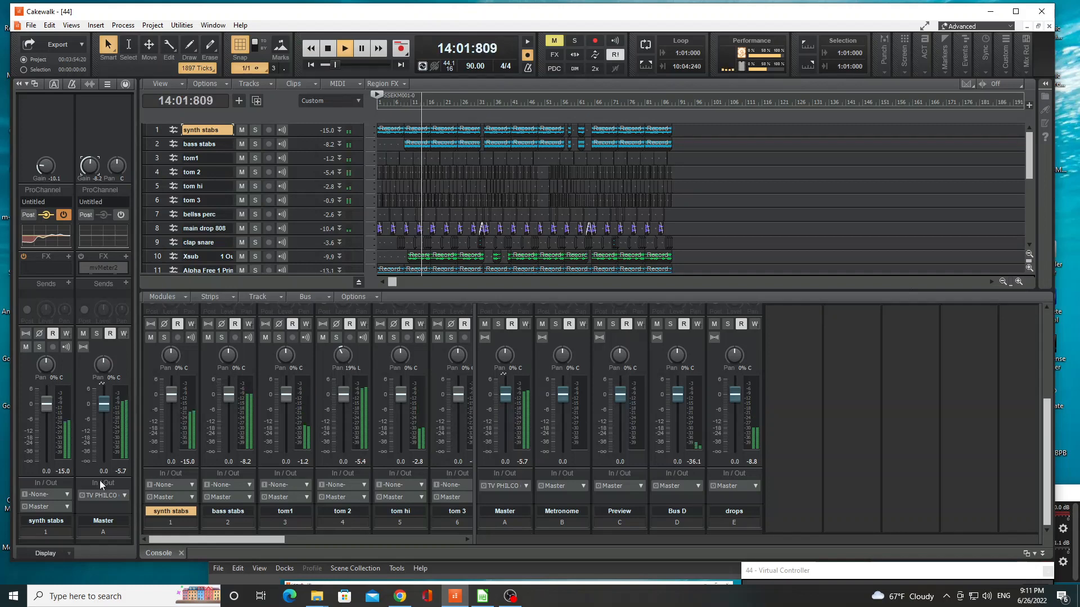
# - Set the Master bus input gain to -2.1 and enlarge the console to show full strips for more tracks
pyautogui.moveTo(87, 179); pyautogui.dragTo(87, 162)
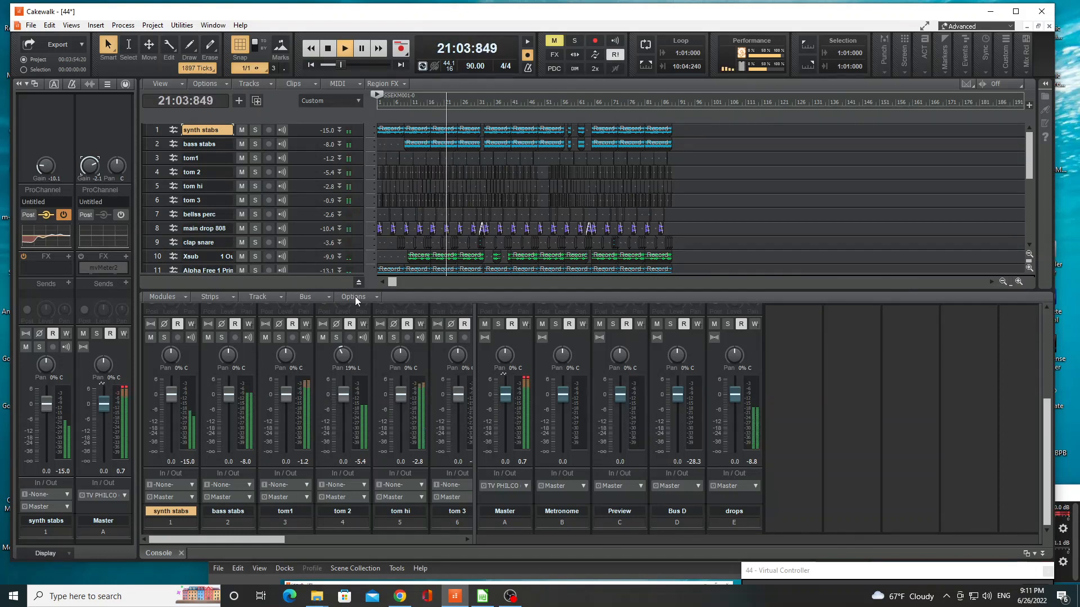
pyautogui.moveTo(361, 290); pyautogui.dragTo(360, 147)
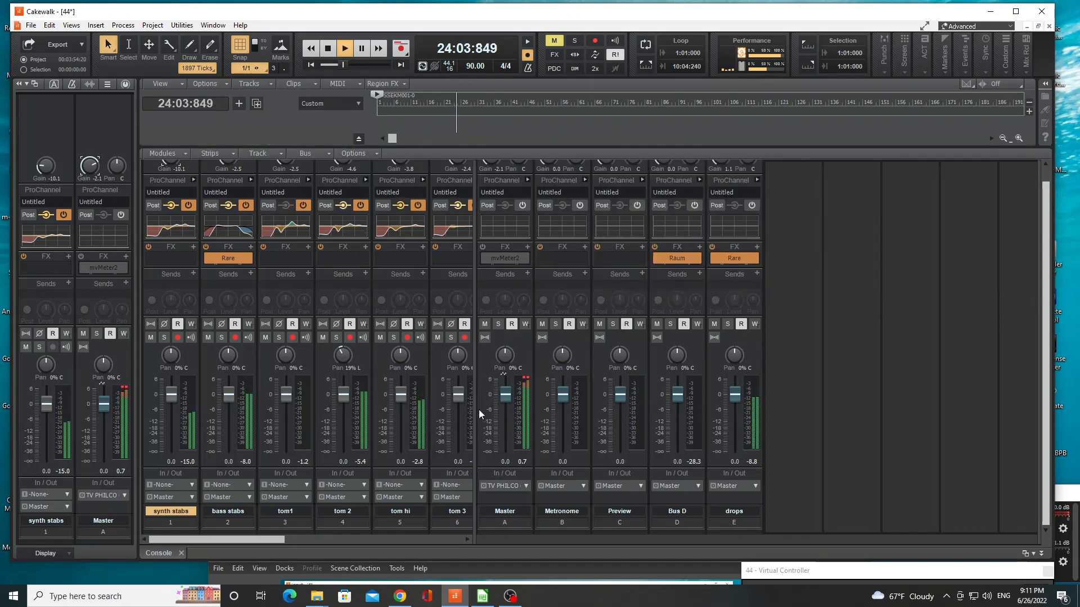
pyautogui.moveTo(475, 408); pyautogui.dragTo(752, 406)
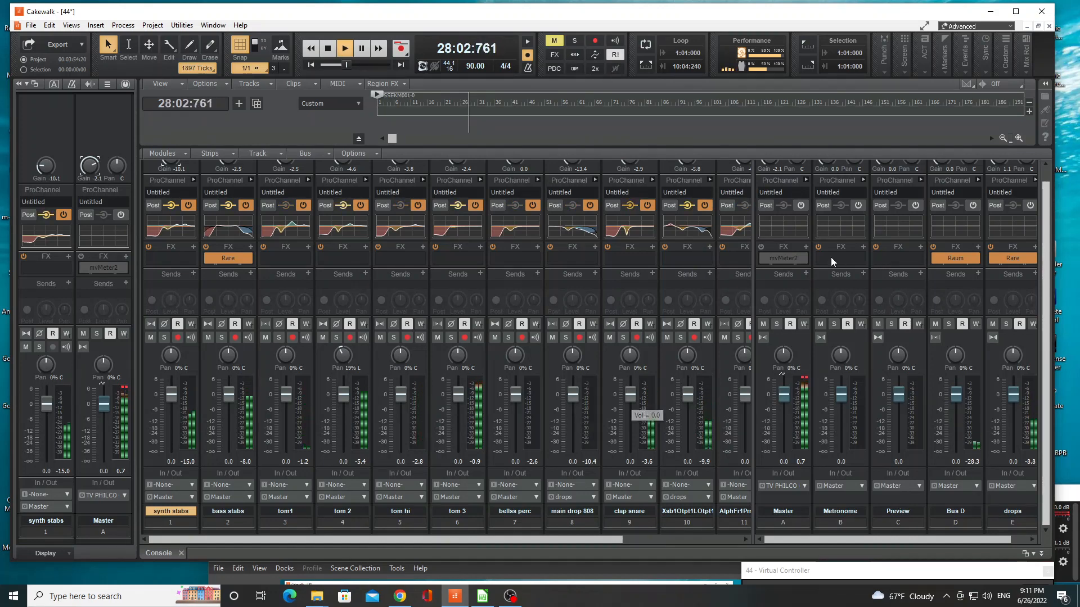
# - Insert the dbx-160 Stereo compressor on the Metronome bus and load its Backing Vocals preset
pyautogui.click(862, 247)
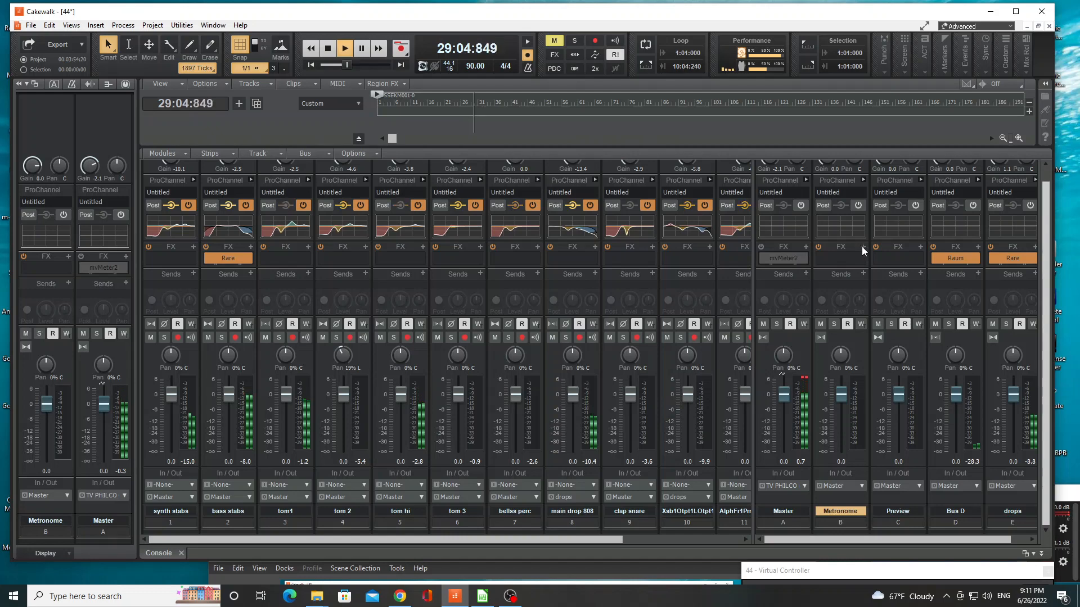
pyautogui.click(861, 246)
pyautogui.click(795, 257)
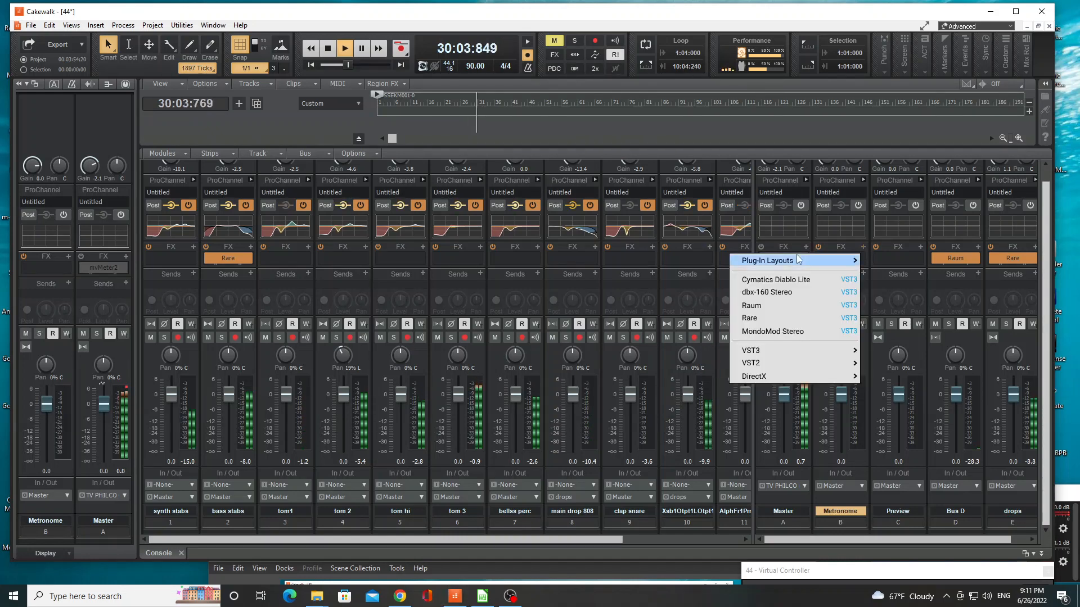
pyautogui.click(786, 290)
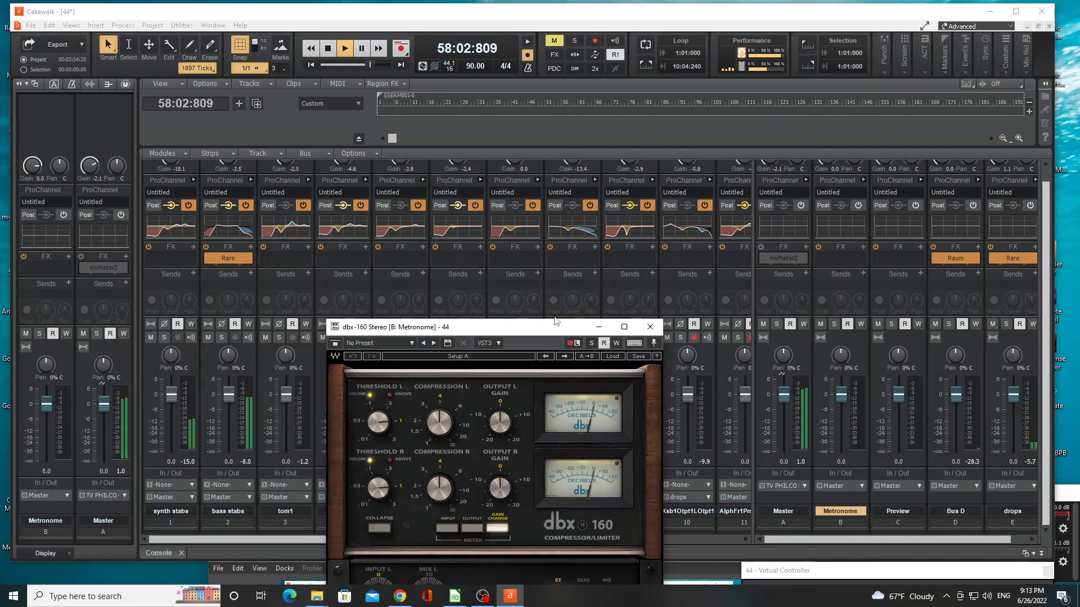
pyautogui.click(616, 330)
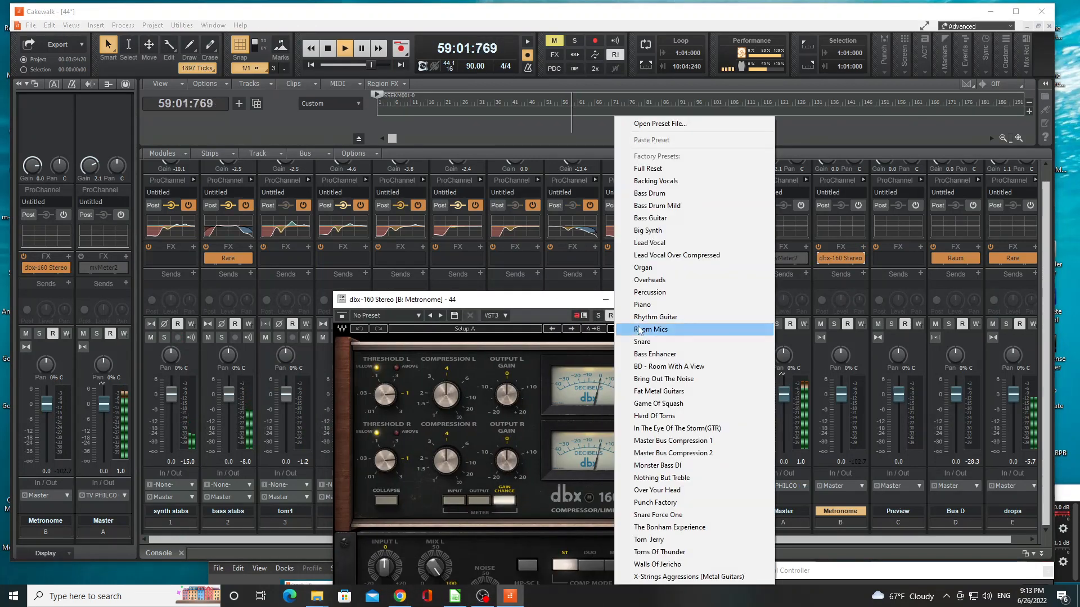
pyautogui.click(655, 180)
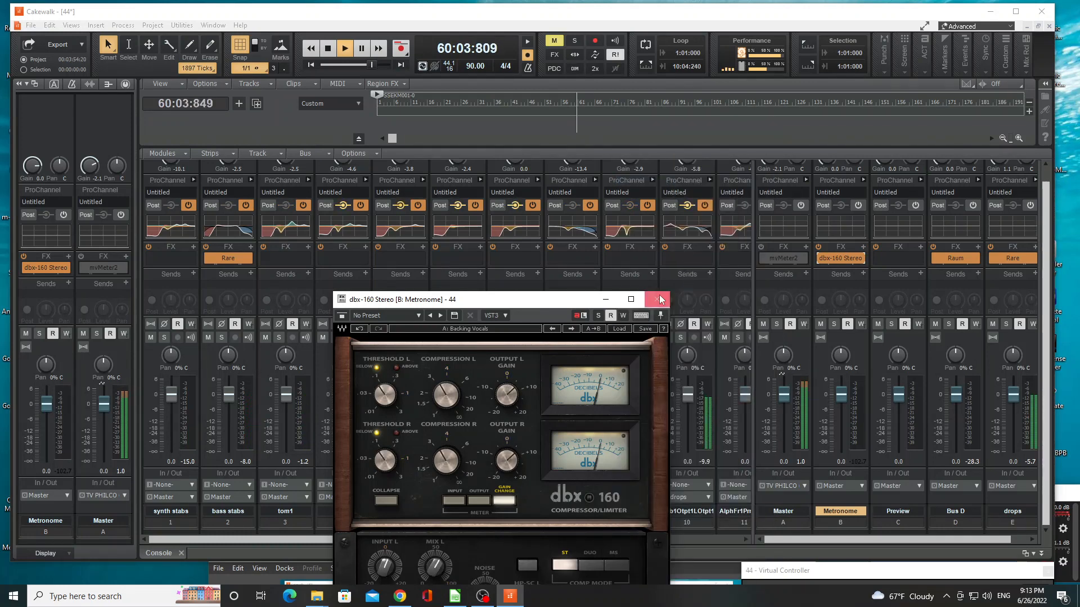
pyautogui.click(657, 299)
# - Stop playback and try to save the project
pyautogui.press('space')
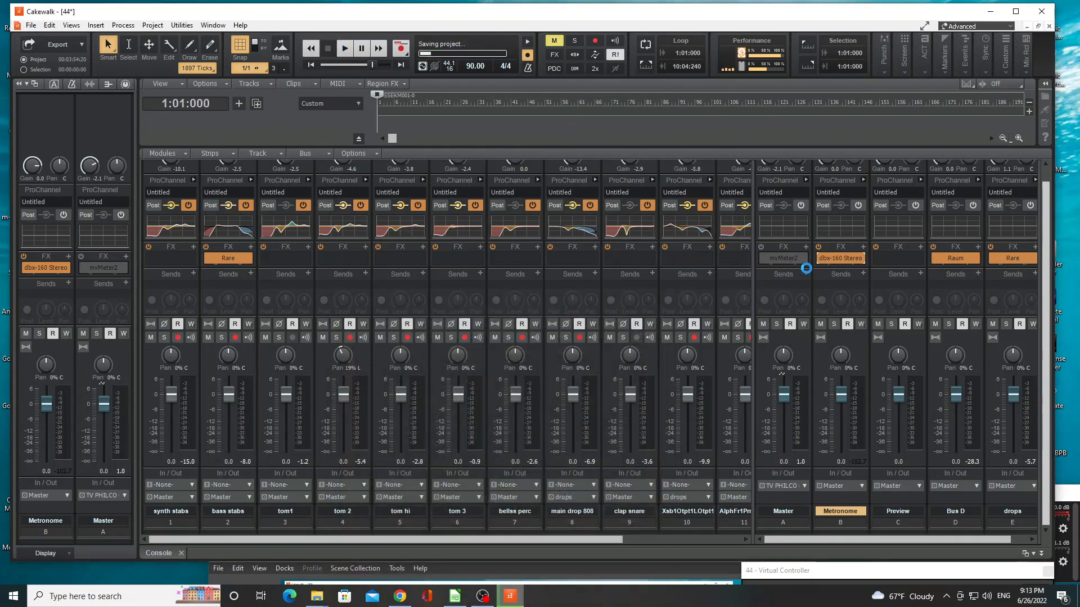
pyautogui.hotkey('ctrl', 's')
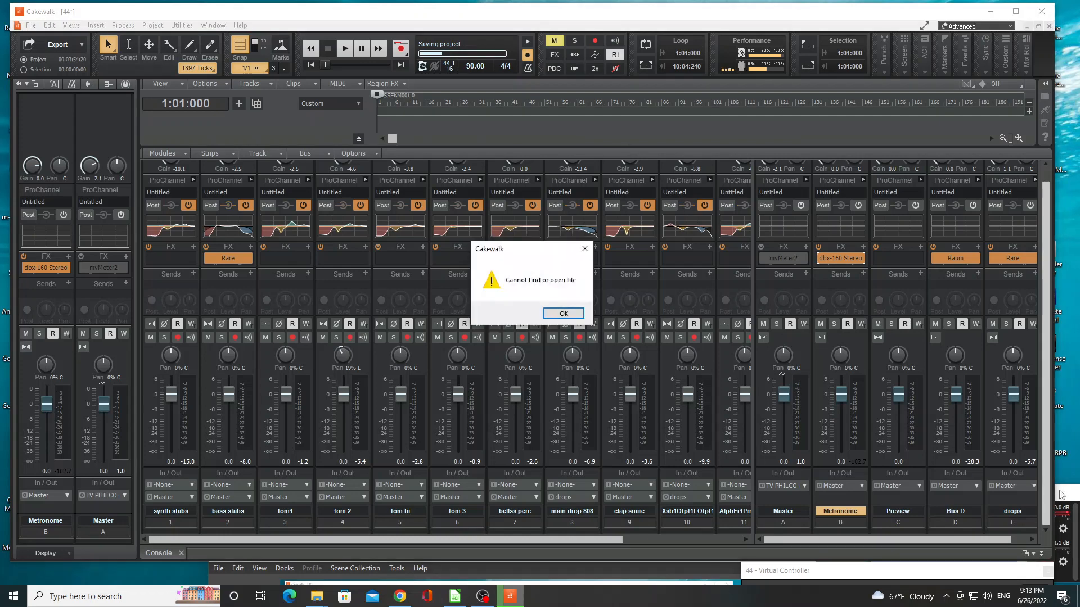
pyautogui.click(567, 313)
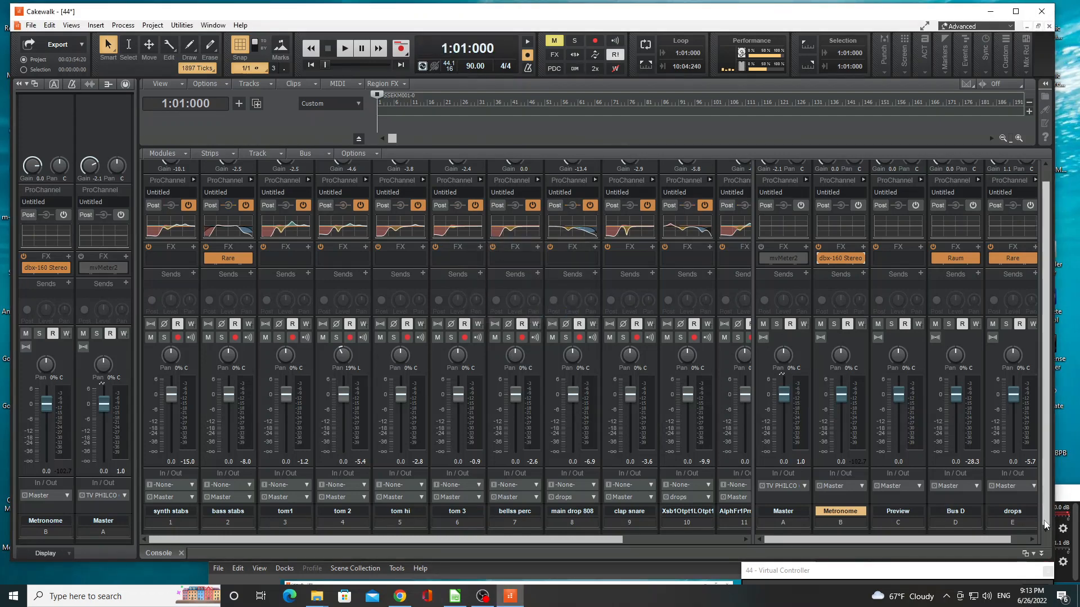
# - Switch to the OBS audio mixer and unmute the Mic/Aux source
pyautogui.click(1057, 492)
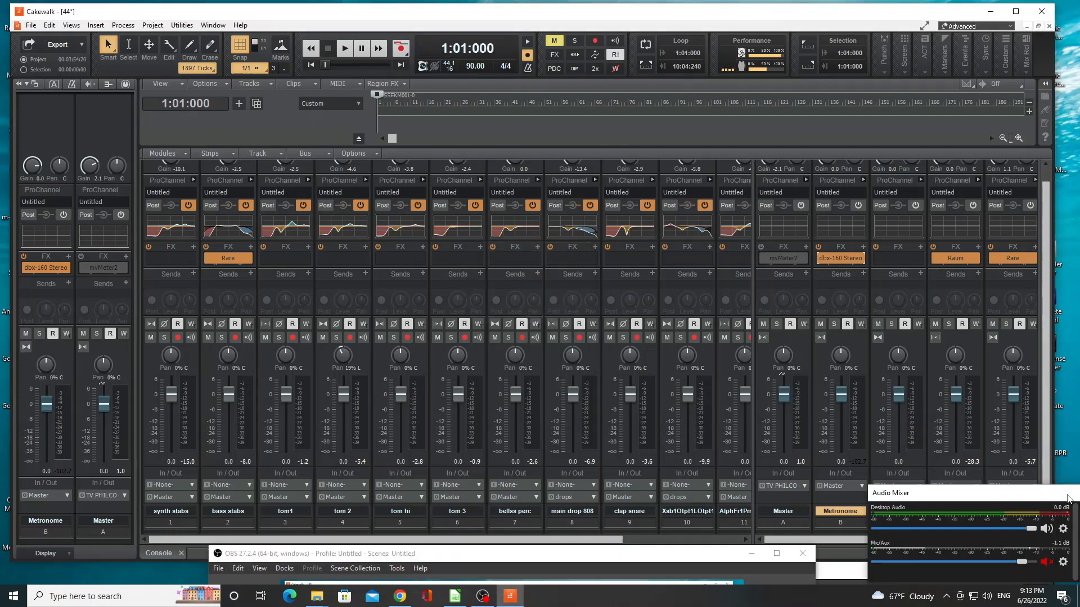
pyautogui.click(1043, 562)
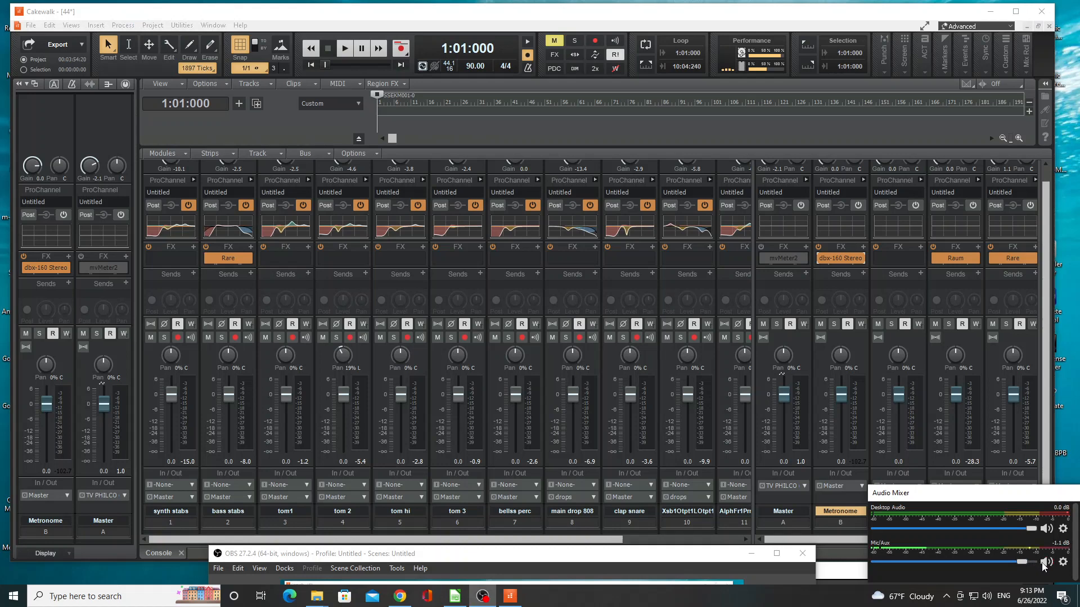
# - Back in Cakewalk, insert the dbx-160 Stereo compressor on the Preview bus and load its Big Synth preset
pyautogui.click(919, 246)
pyautogui.click(879, 254)
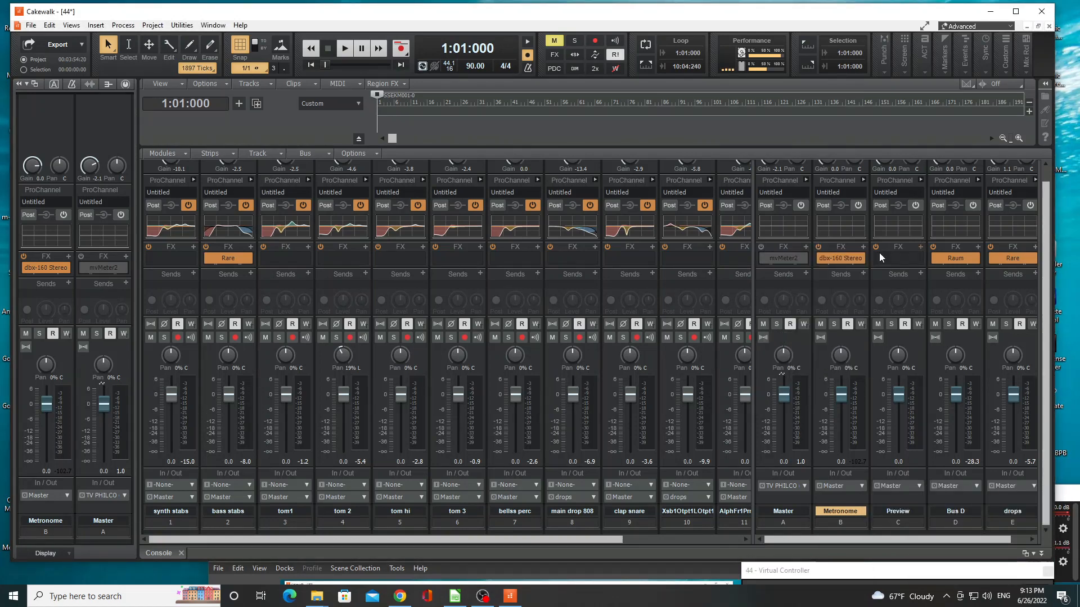
pyautogui.click(858, 274)
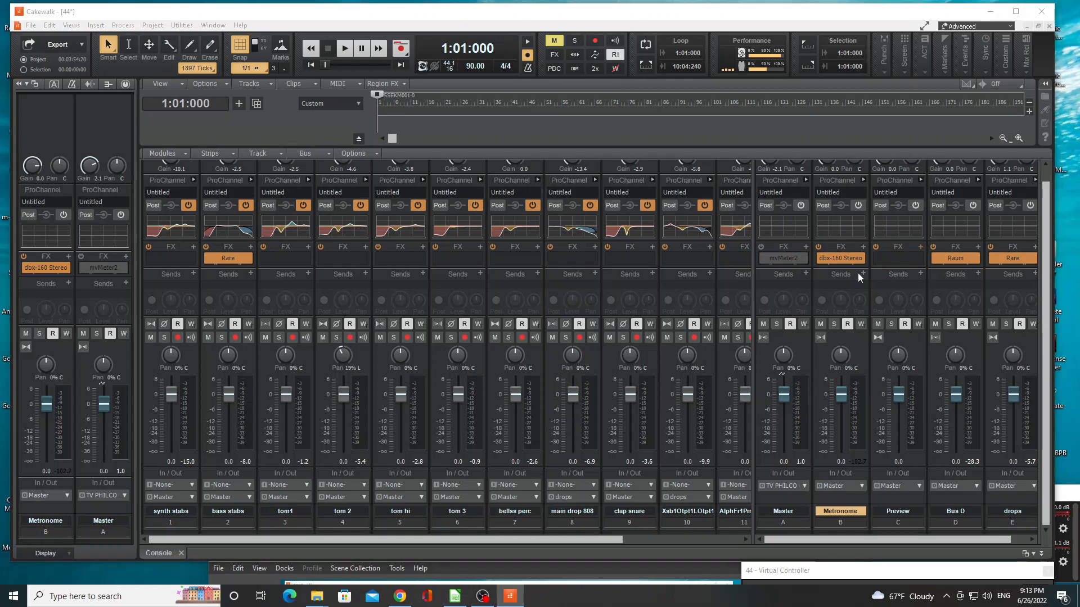
pyautogui.click(628, 333)
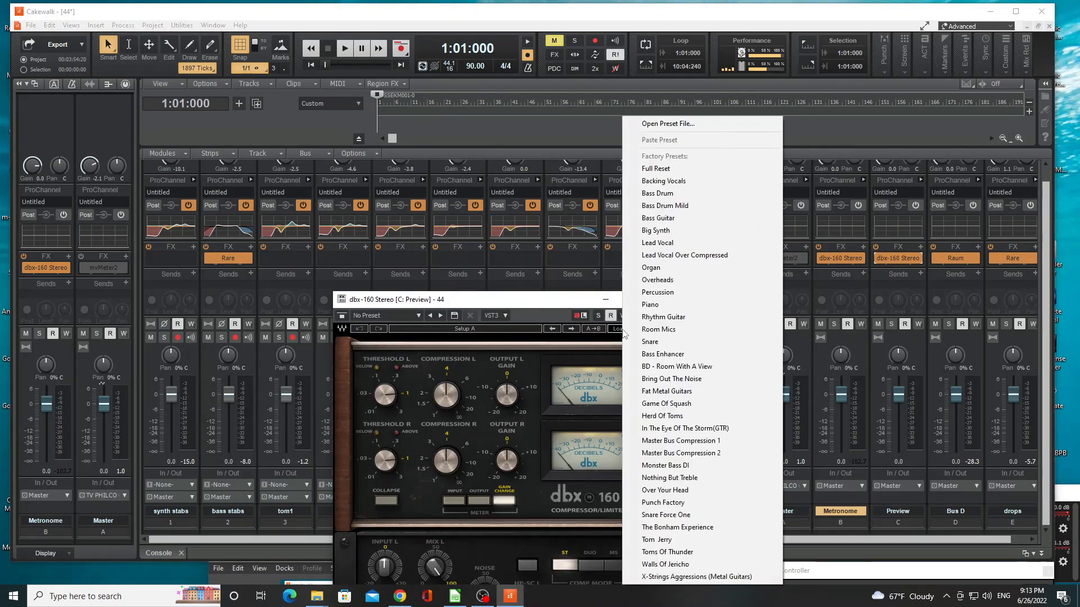
pyautogui.click(656, 230)
pyautogui.click(659, 300)
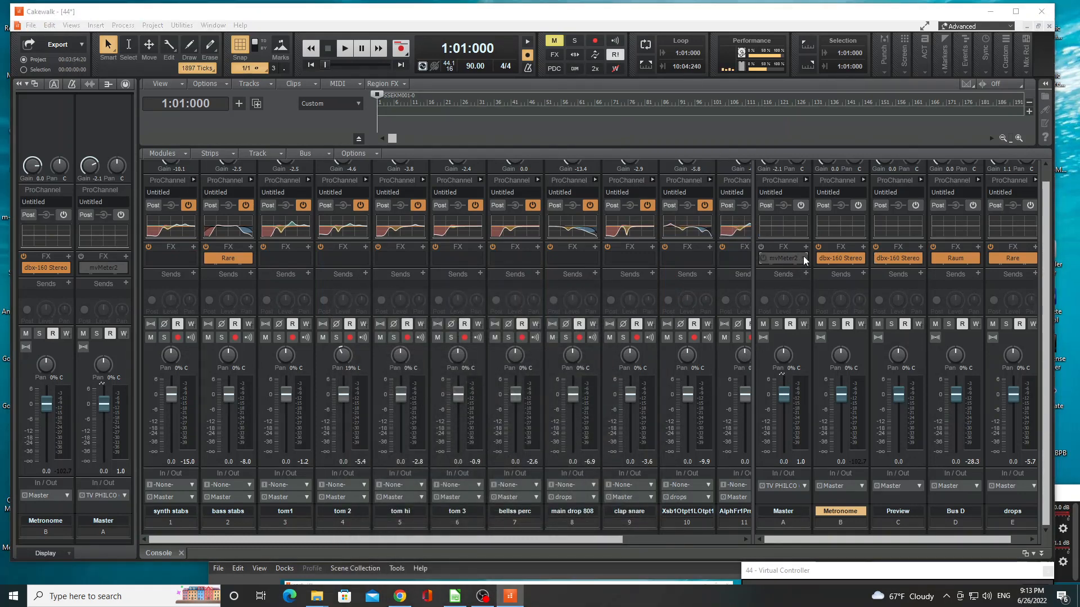
# - Delete the mvMeter2 plug-in from the Master bus FX rack and try to save the project
pyautogui.doubleClick(785, 259)
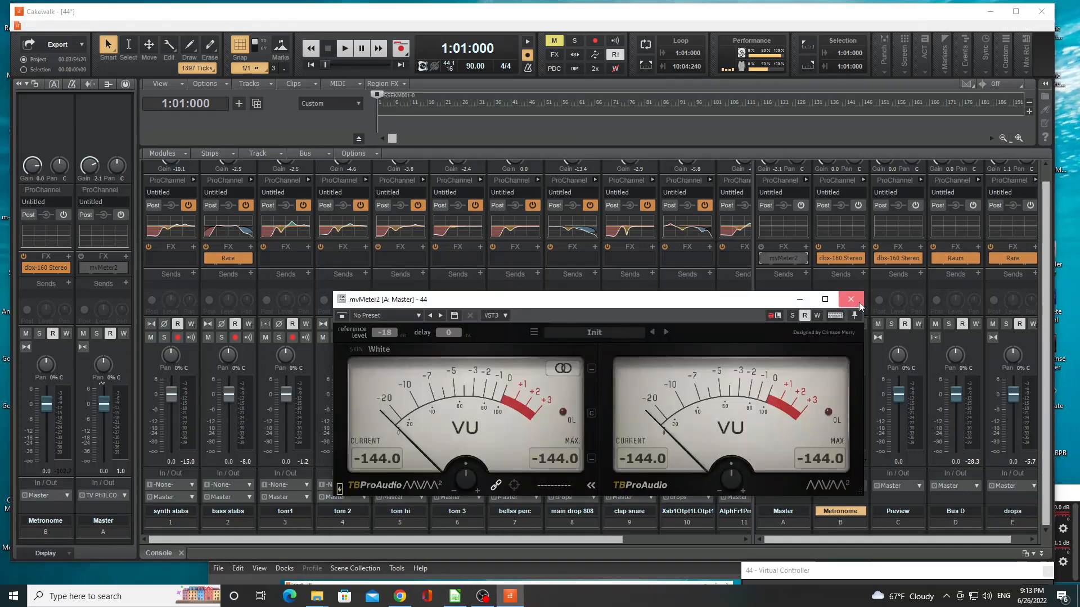
pyautogui.click(850, 299)
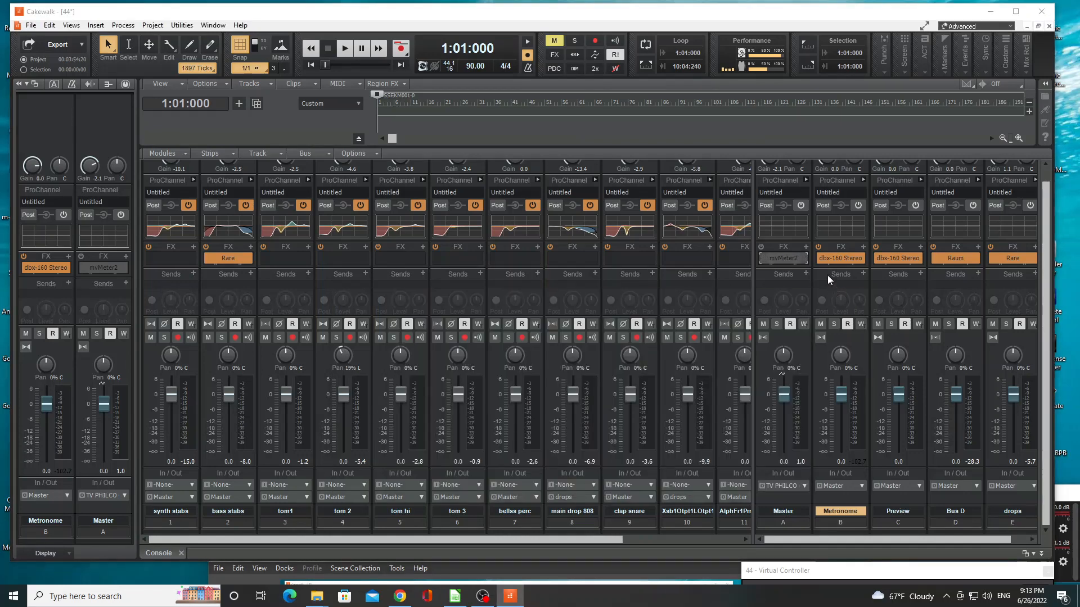
pyautogui.doubleClick(802, 258)
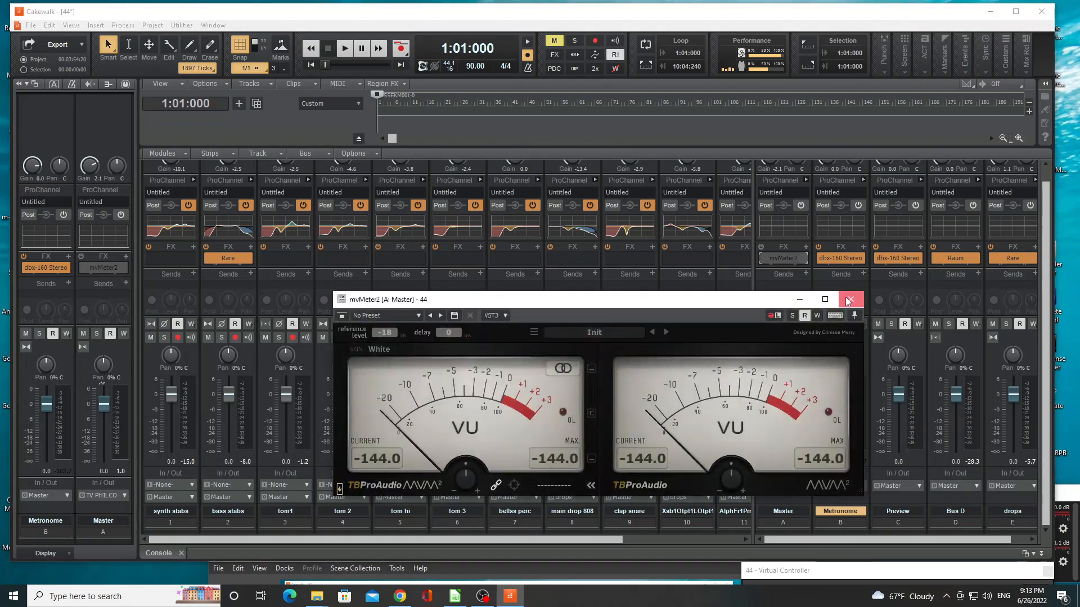
pyautogui.click(848, 300)
pyautogui.rightClick(804, 260)
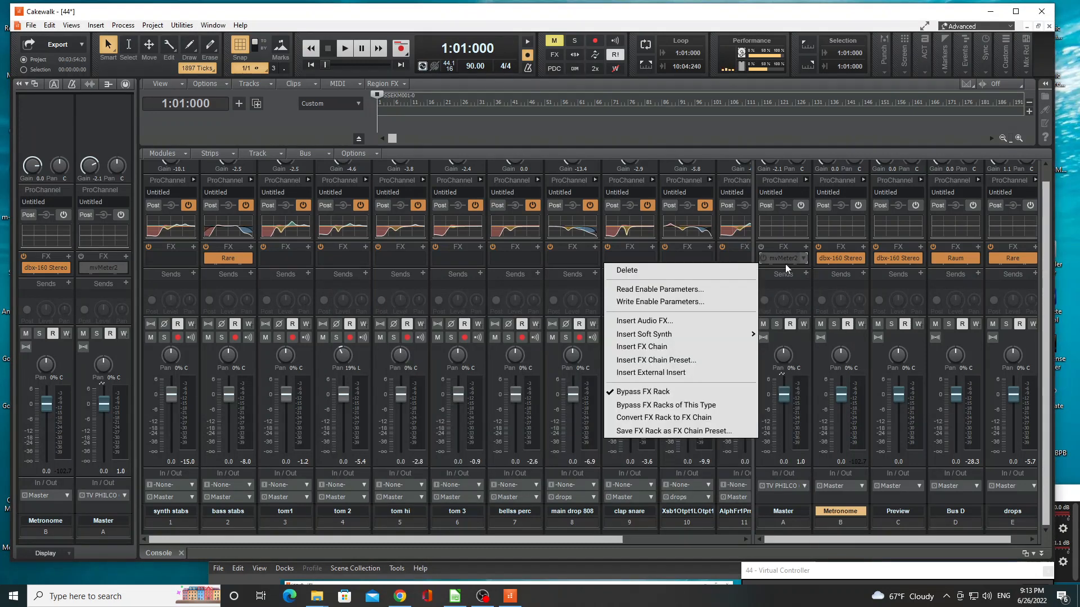
pyautogui.click(733, 268)
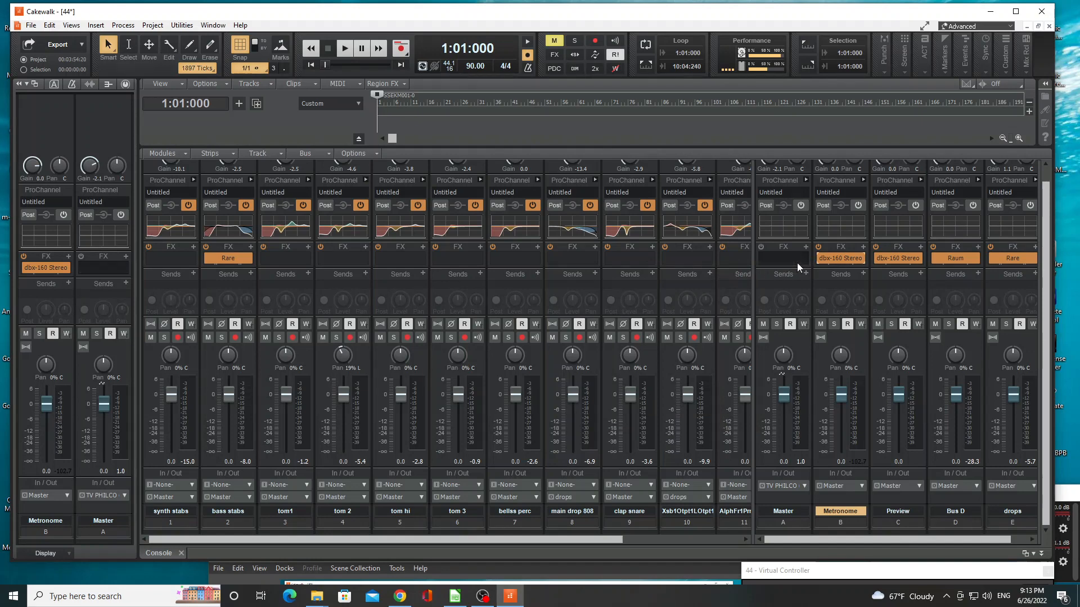
pyautogui.hotkey('ctrl', 's')
# - Widen the console's track area, solo the synth stabs track and start playback
pyautogui.moveTo(902, 462)
pyautogui.moveTo(792, 328); pyautogui.dragTo(868, 332)
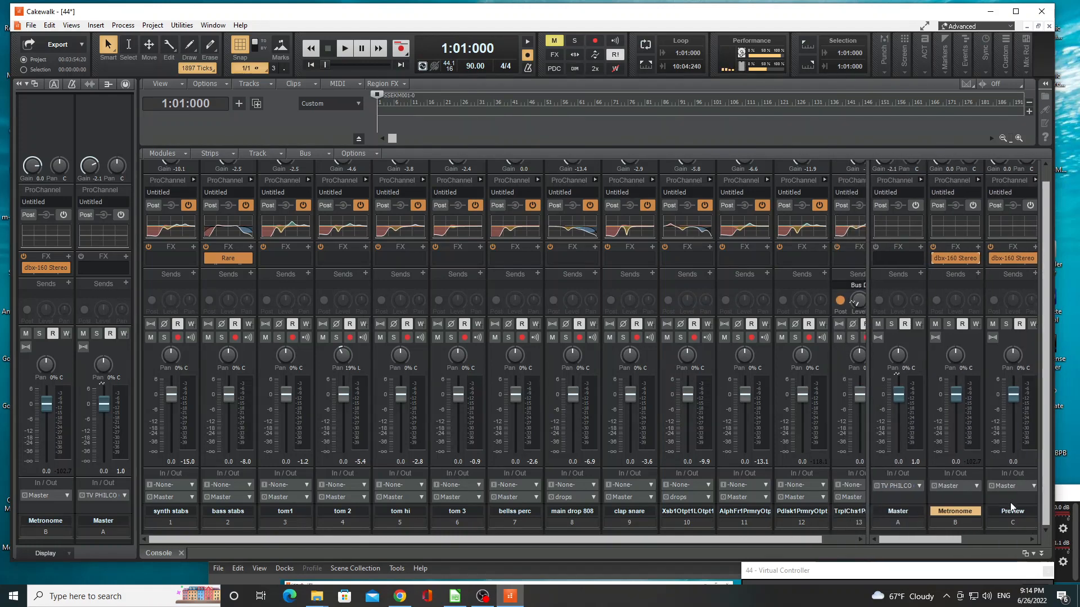
pyautogui.click(1076, 500)
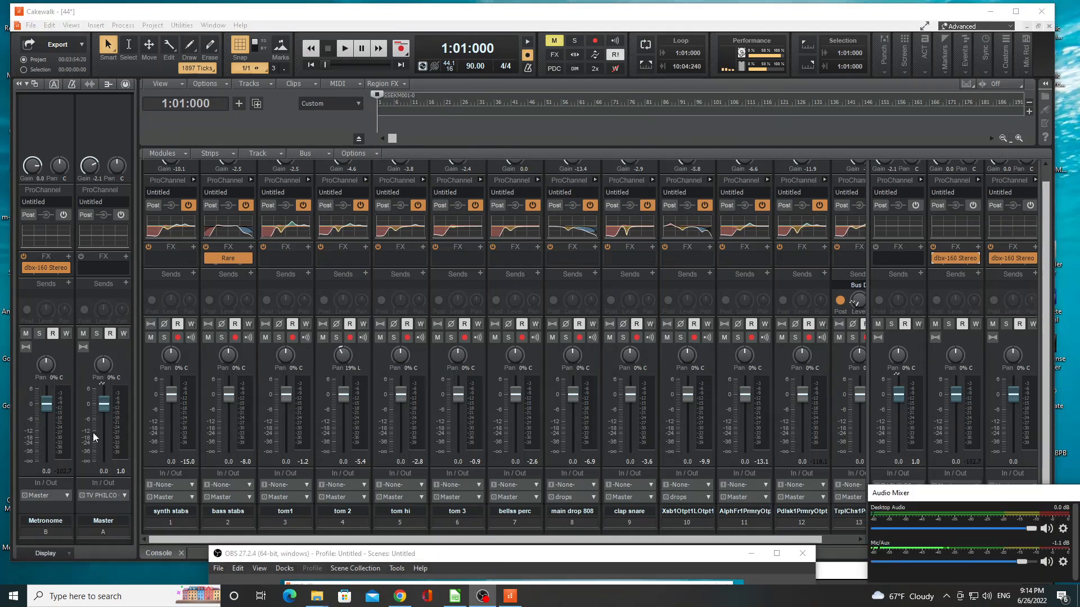
pyautogui.click(163, 336)
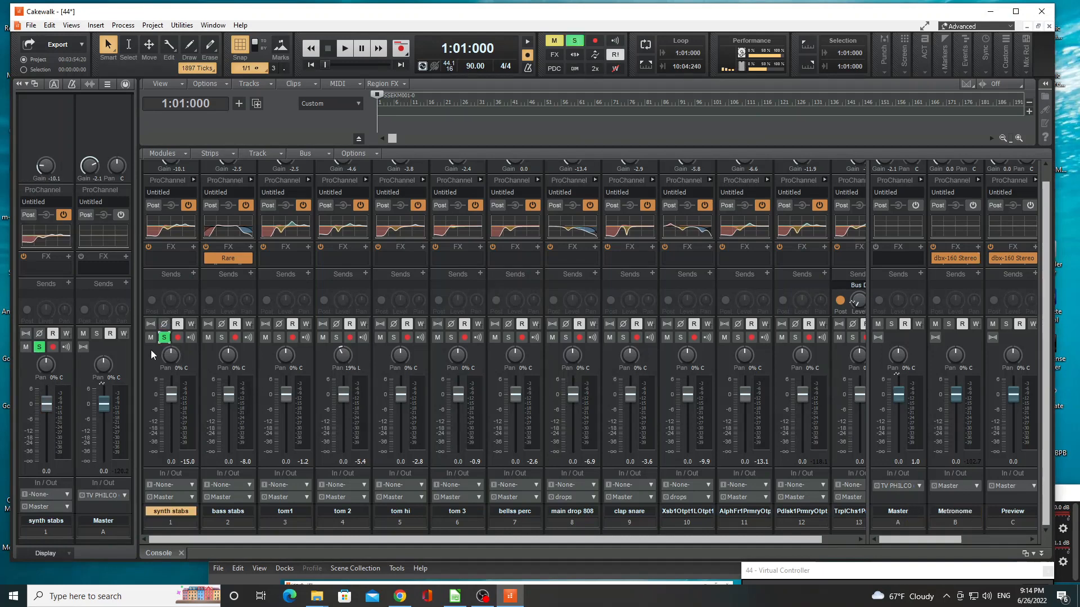
pyautogui.press('space')
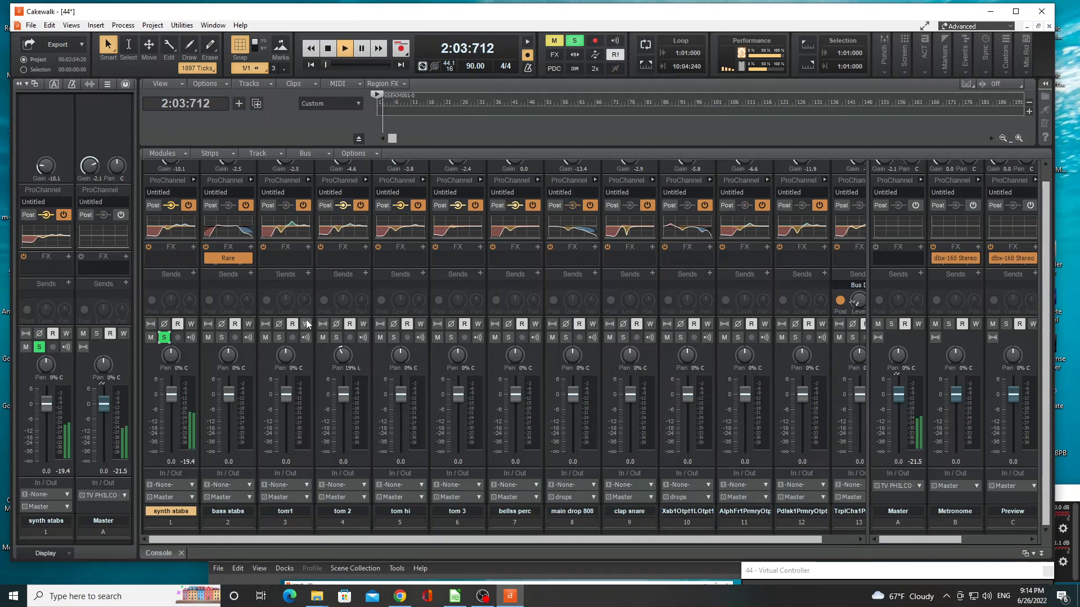
# - Add a send from the synth stabs track to the Metronome bus
pyautogui.rightClick(194, 255)
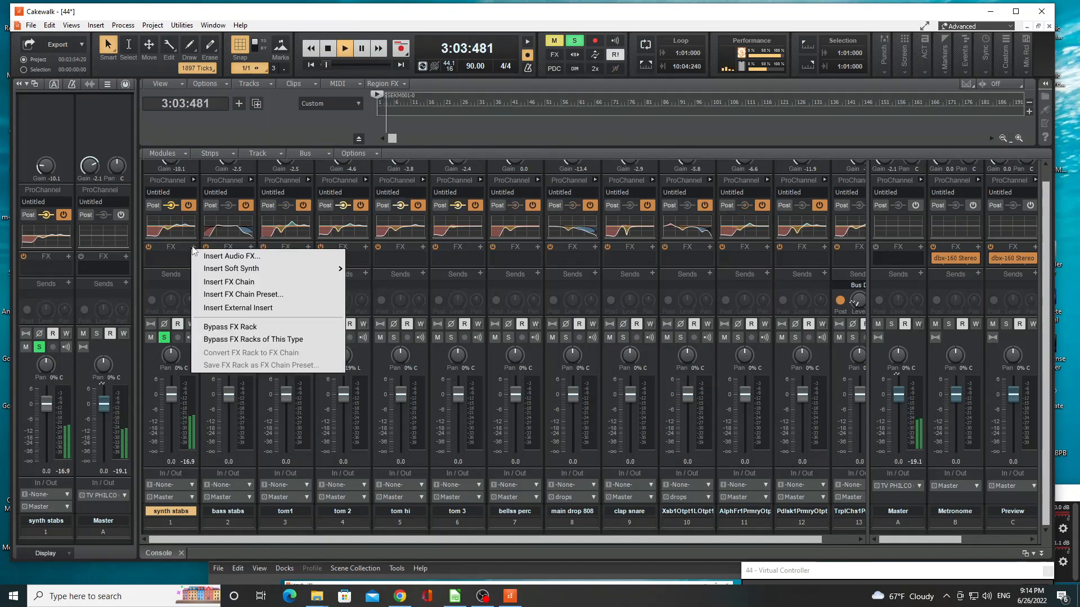
pyautogui.click(171, 276)
pyautogui.click(193, 274)
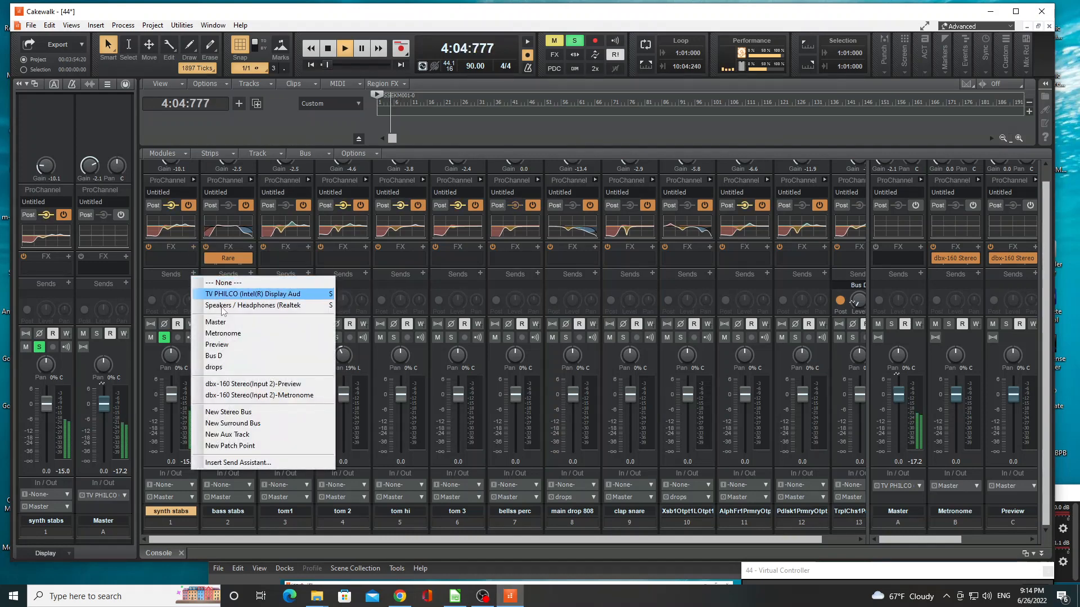
pyautogui.click(224, 334)
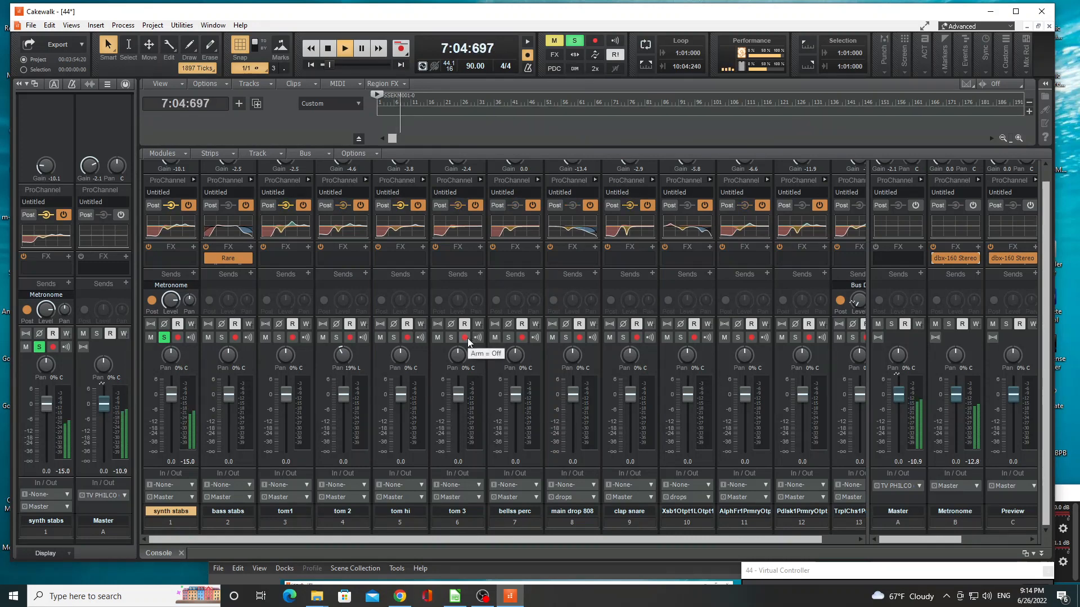
# - Audition the bass stabs, tom1, tom 2, tom hi and tom 3 tracks one by one by briefly soloing each with the synth stabs
pyautogui.click(220, 337)
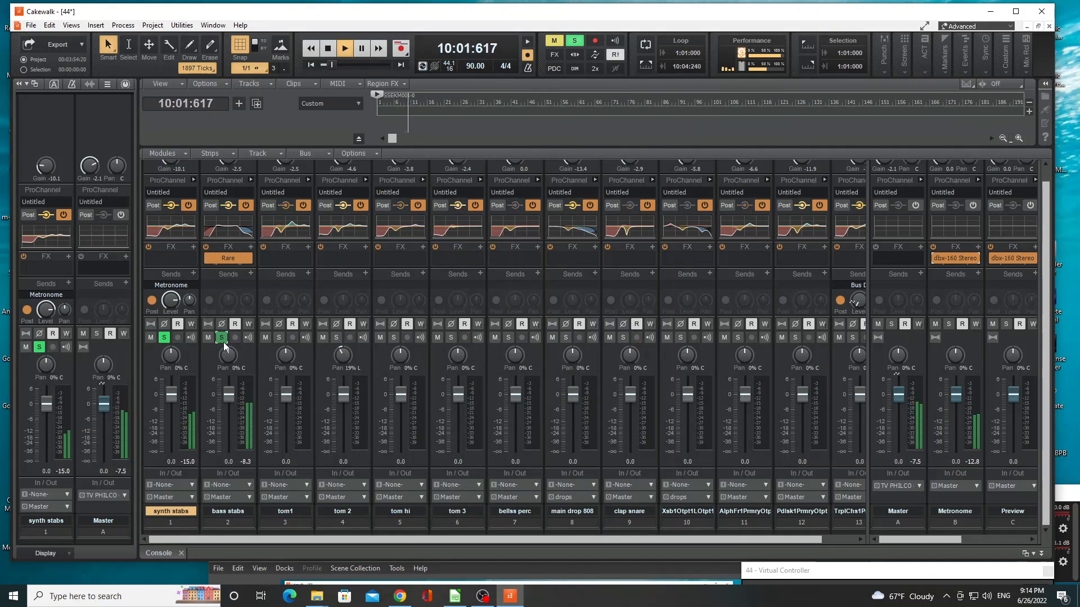
pyautogui.click(224, 342)
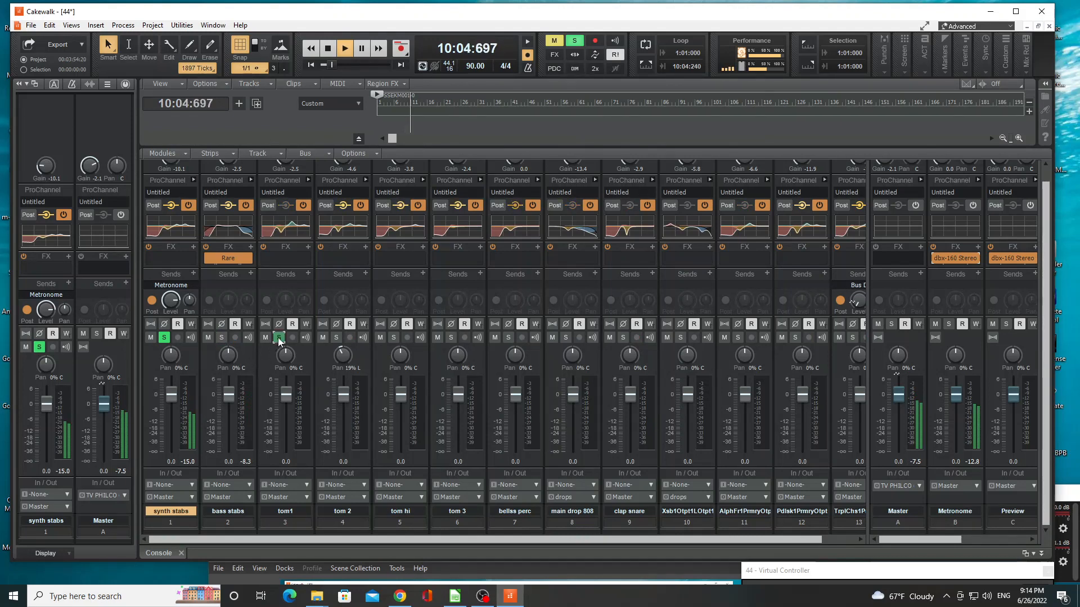
pyautogui.click(278, 337)
pyautogui.click(279, 338)
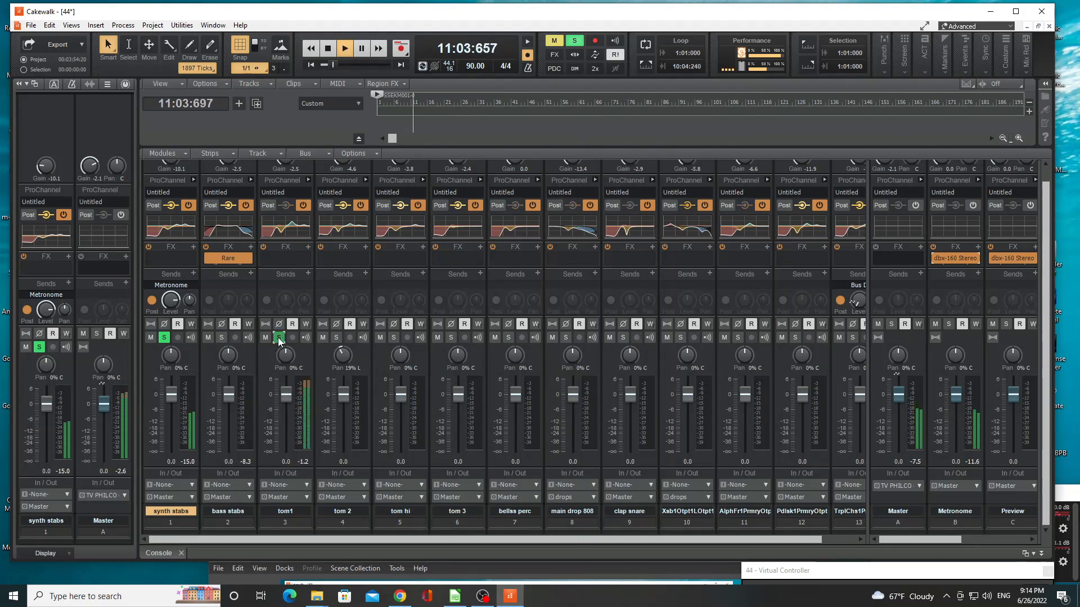
pyautogui.click(335, 338)
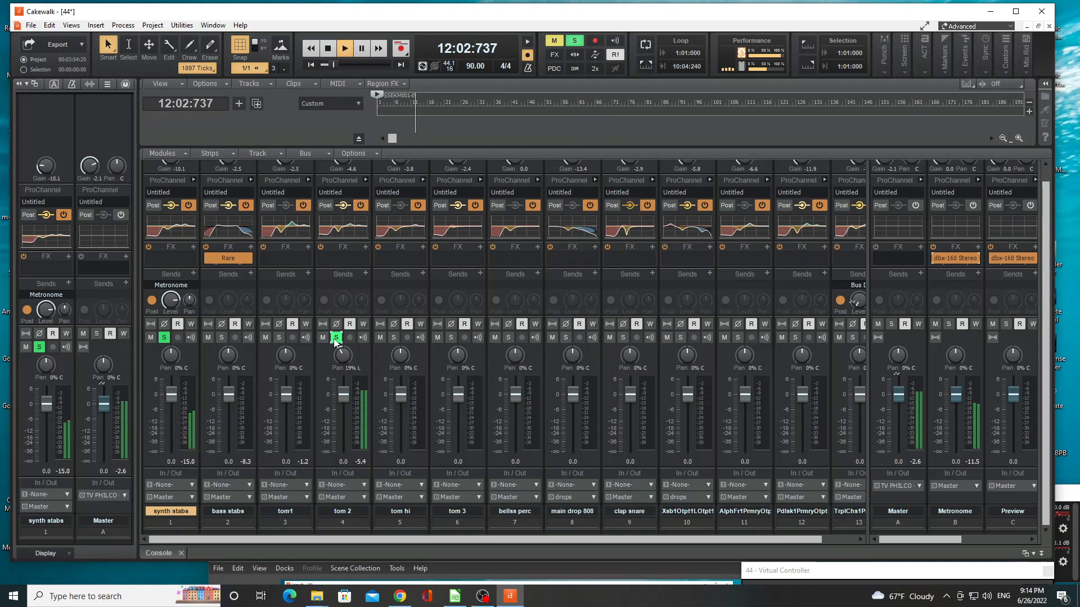
pyautogui.click(336, 338)
pyautogui.click(392, 338)
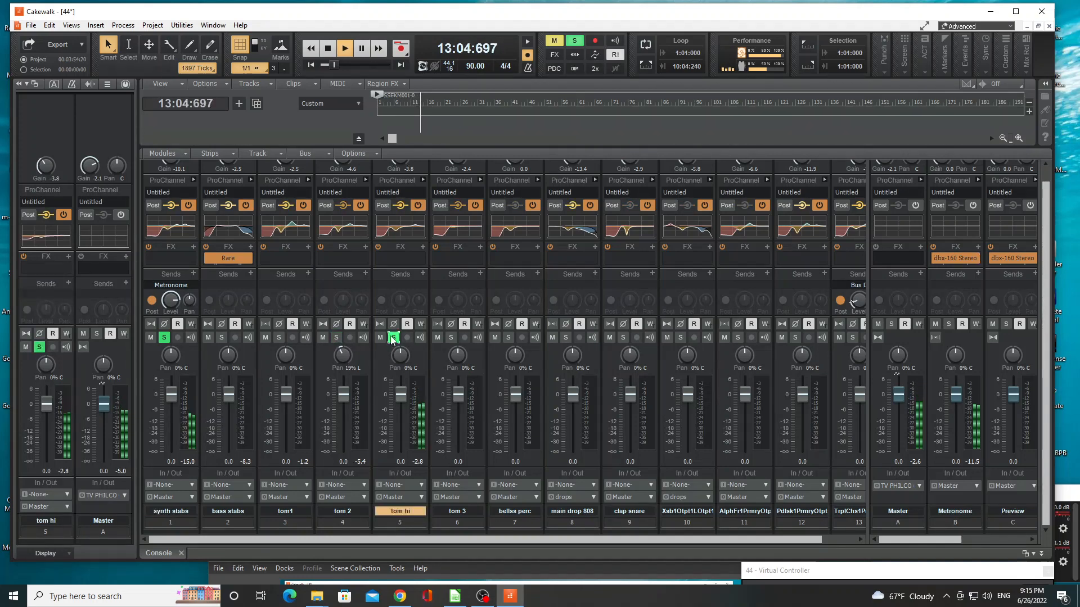
pyautogui.click(393, 338)
pyautogui.click(450, 338)
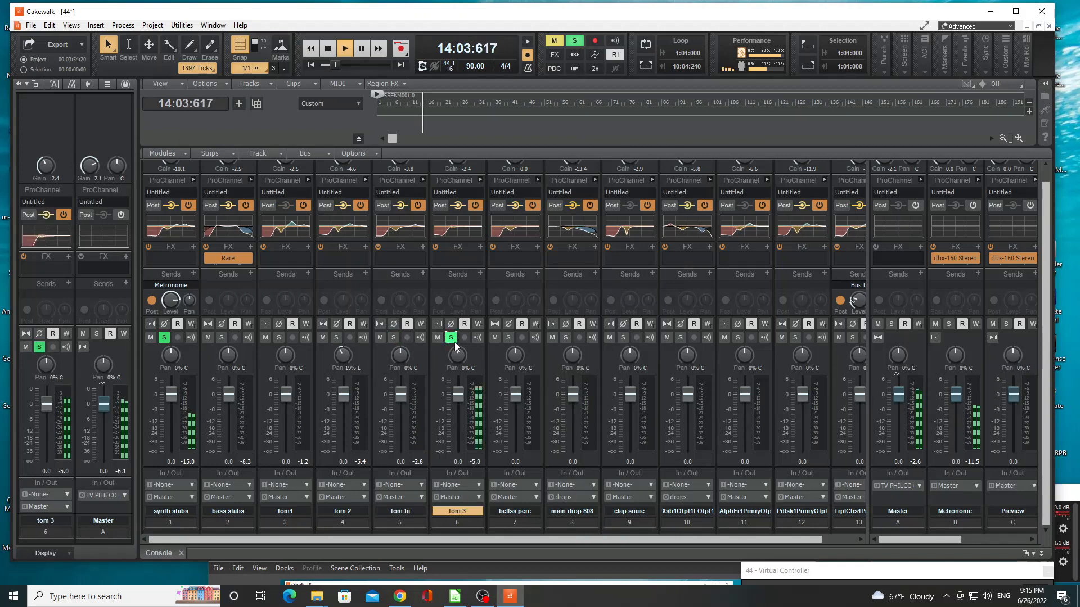
pyautogui.click(450, 338)
# - Solo the bellss perc track and add a send from it to the Metronome bus
pyautogui.click(508, 338)
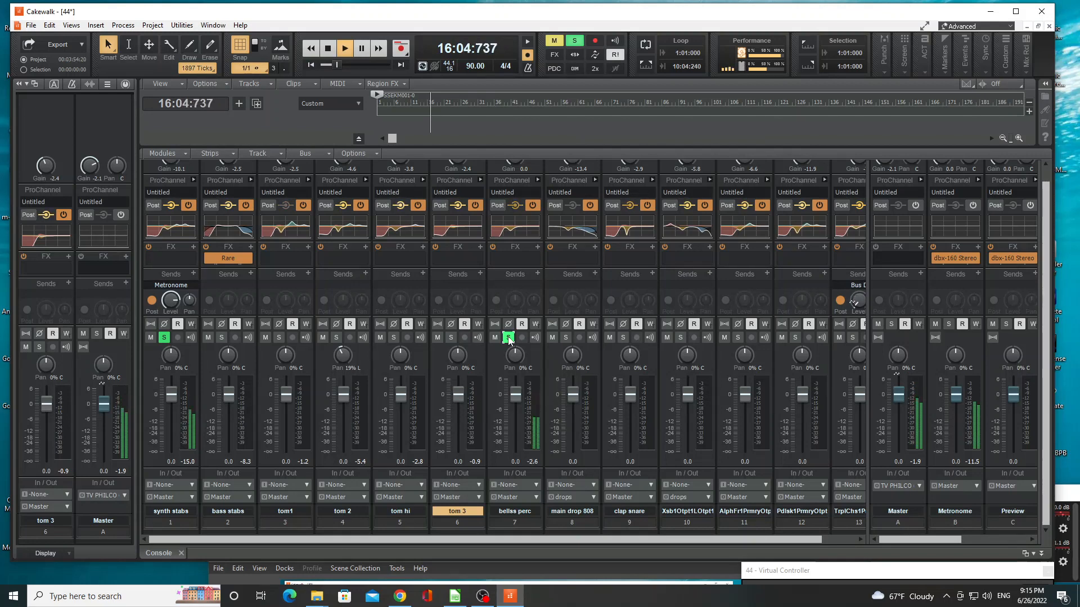
pyautogui.click(537, 274)
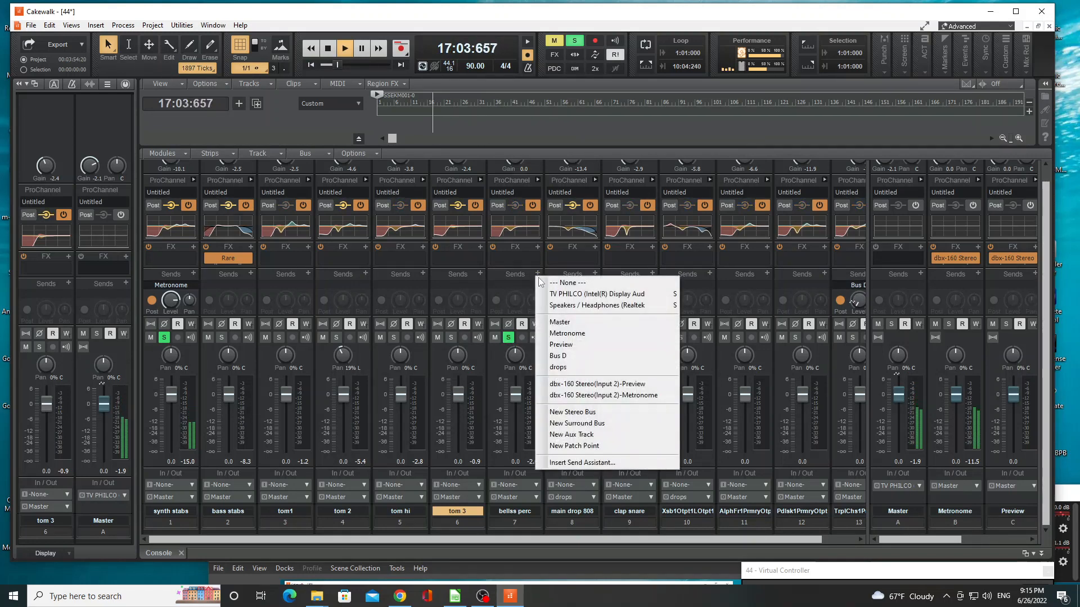
pyautogui.click(565, 335)
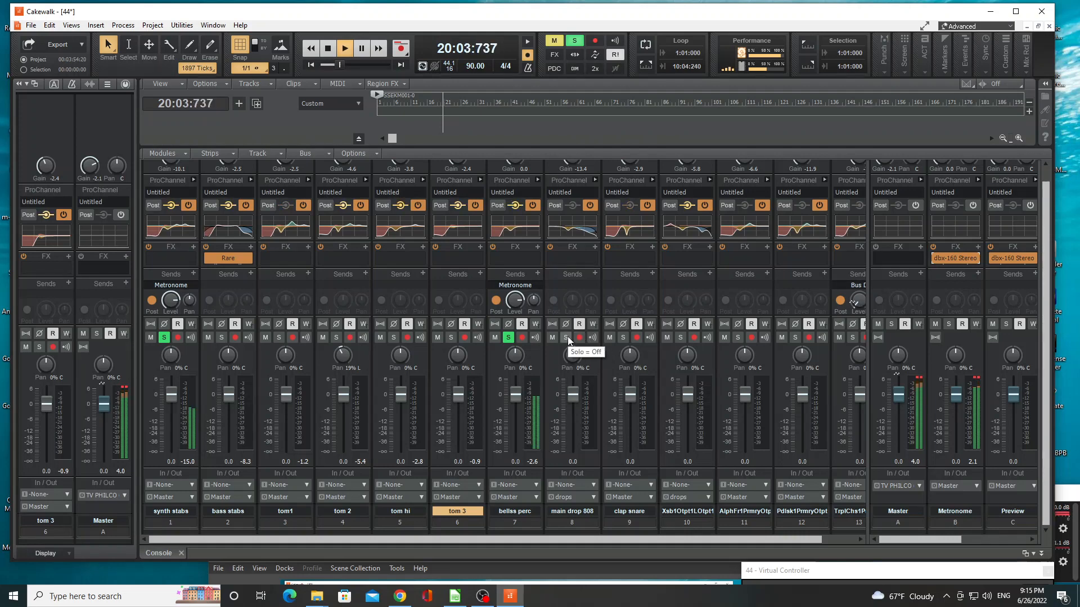
# - Briefly audition track 10 in solo, and add a send from soloed track 11 to the Metronome bus
pyautogui.click(680, 337)
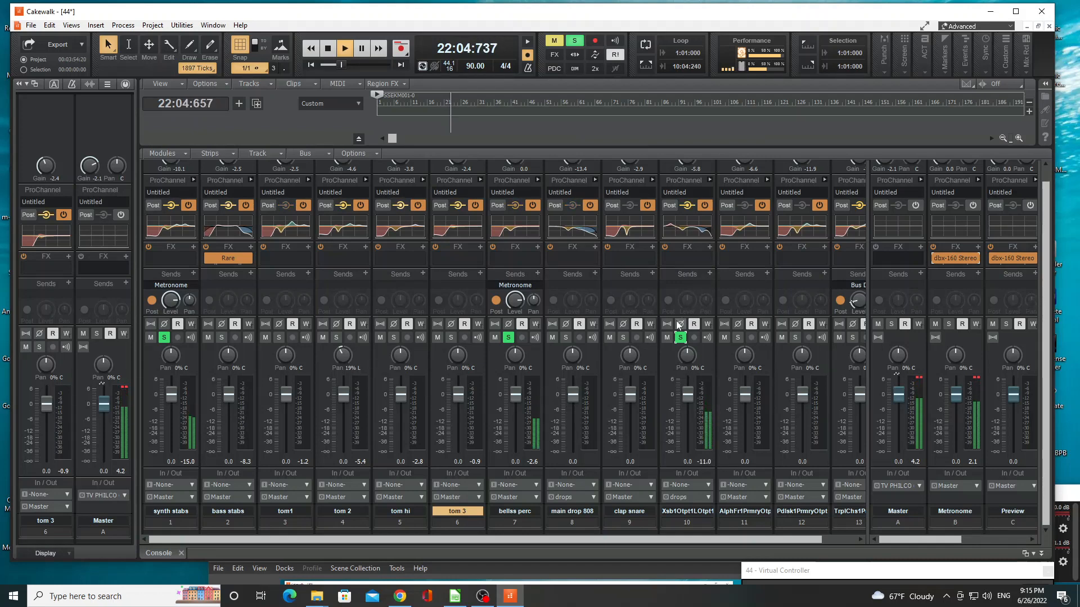
pyautogui.click(681, 337)
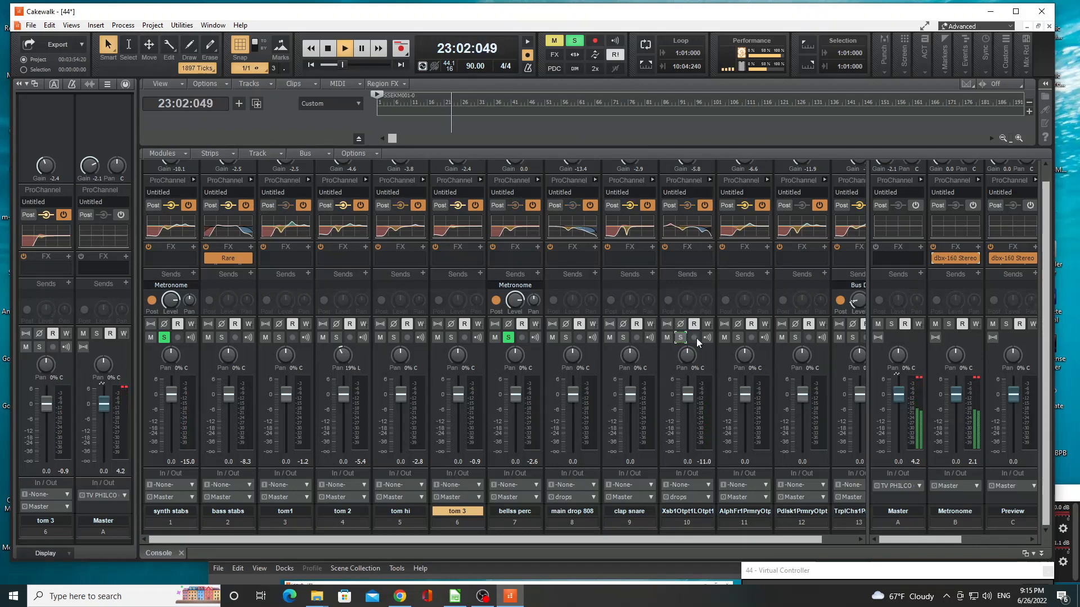
pyautogui.click(737, 337)
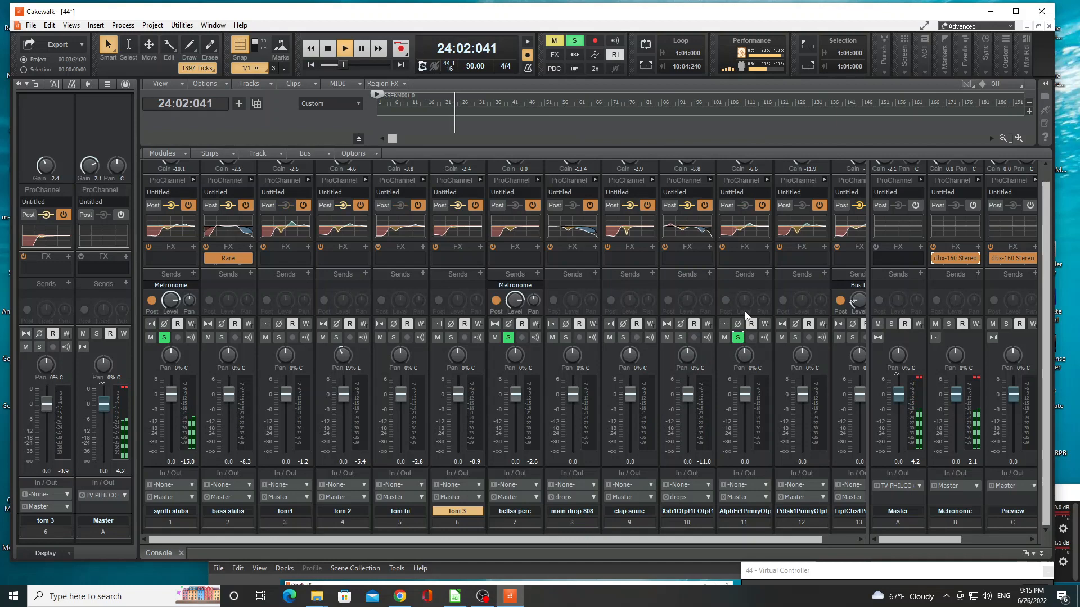
pyautogui.click(767, 273)
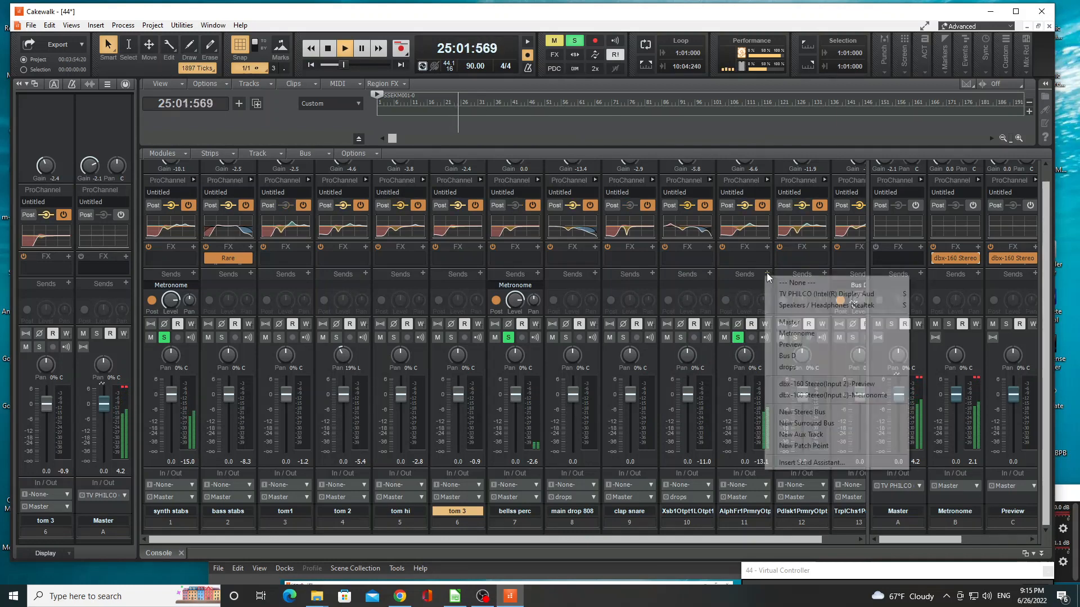
pyautogui.click(786, 333)
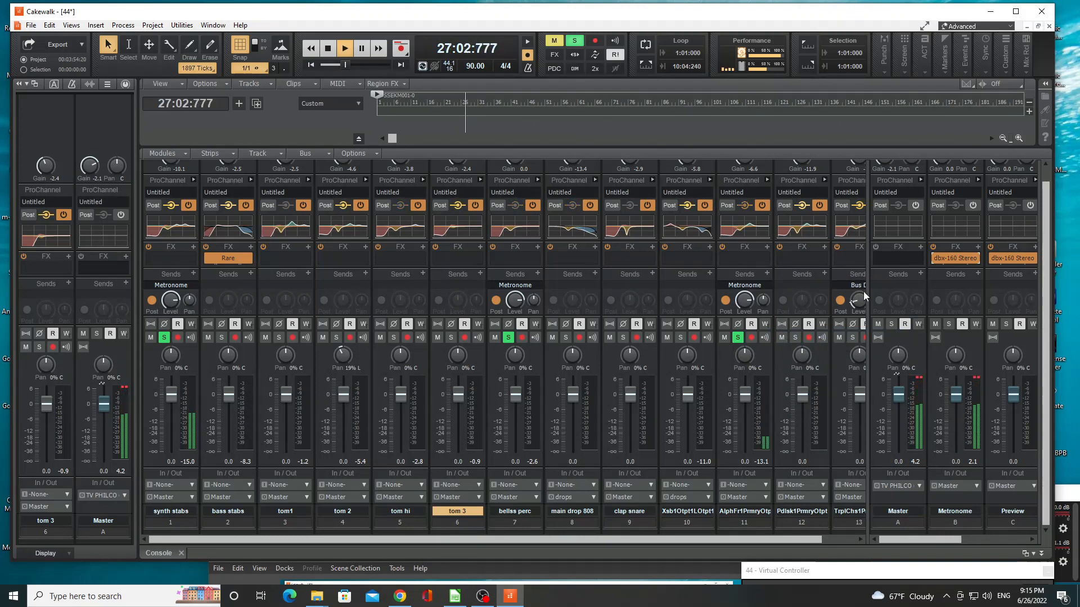
# - Lower the Master bus input gain to about -6.9 dB
pyautogui.scroll(1, 882, 302)
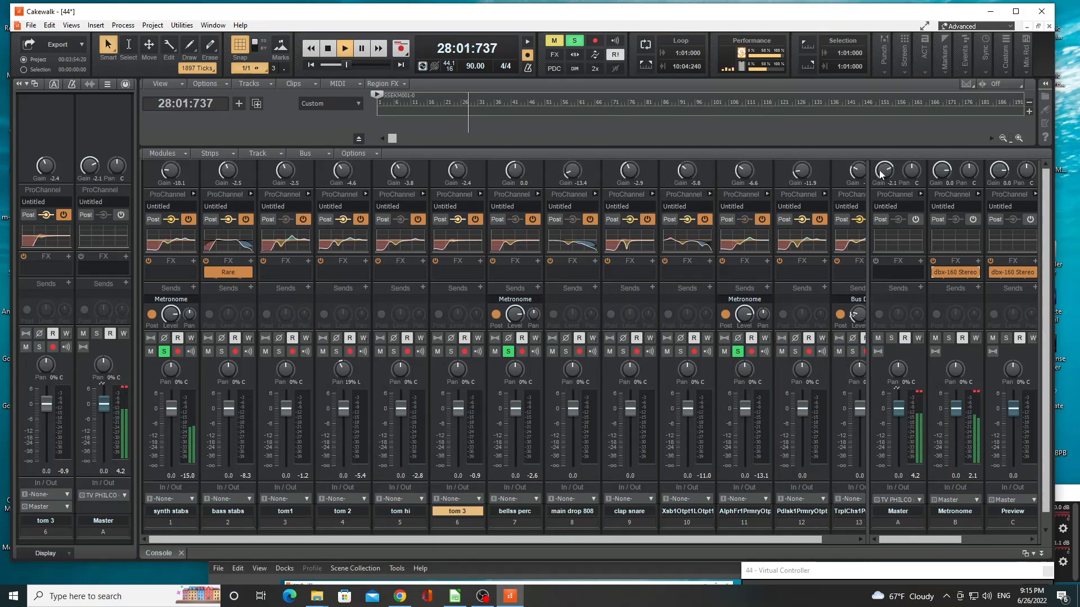
pyautogui.moveTo(880, 172); pyautogui.dragTo(880, 187)
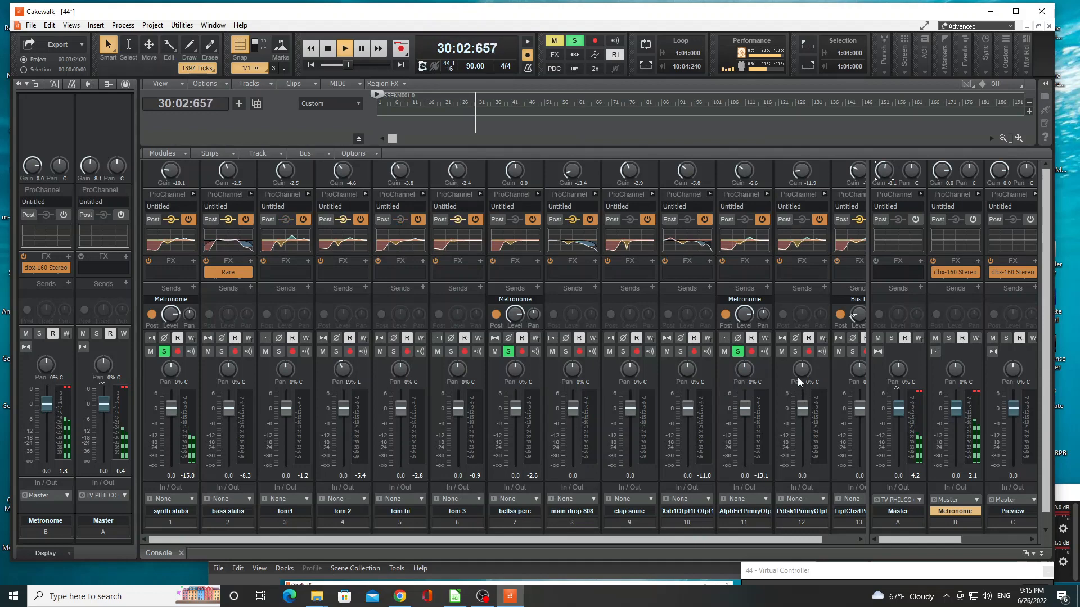
pyautogui.moveTo(883, 172); pyautogui.dragTo(884, 168)
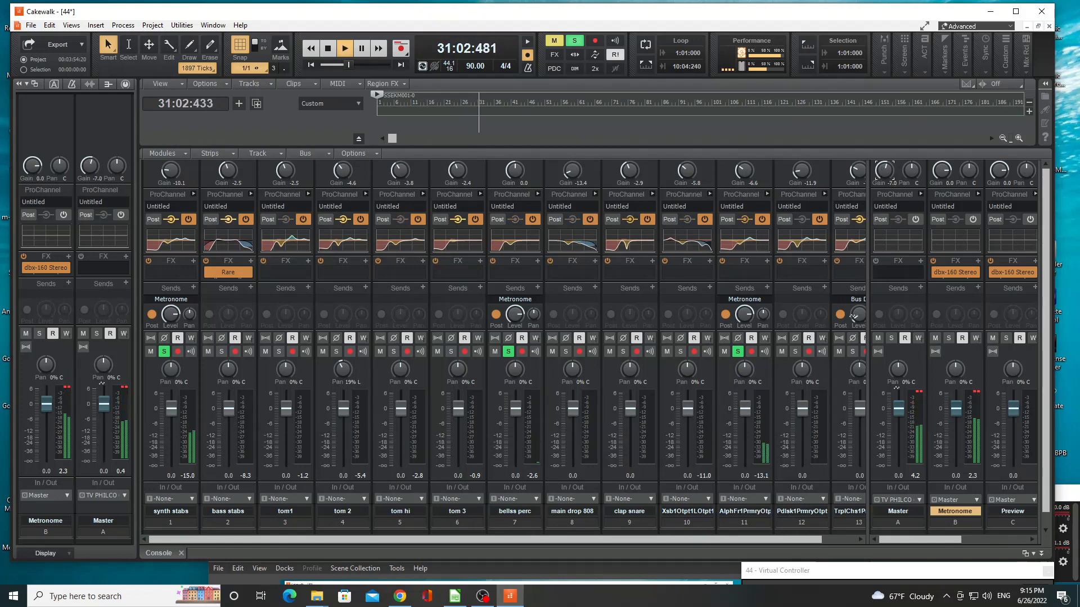
# - Add a send from soloed track 12 to the Metronome bus and pan the track 6% right
pyautogui.click(795, 353)
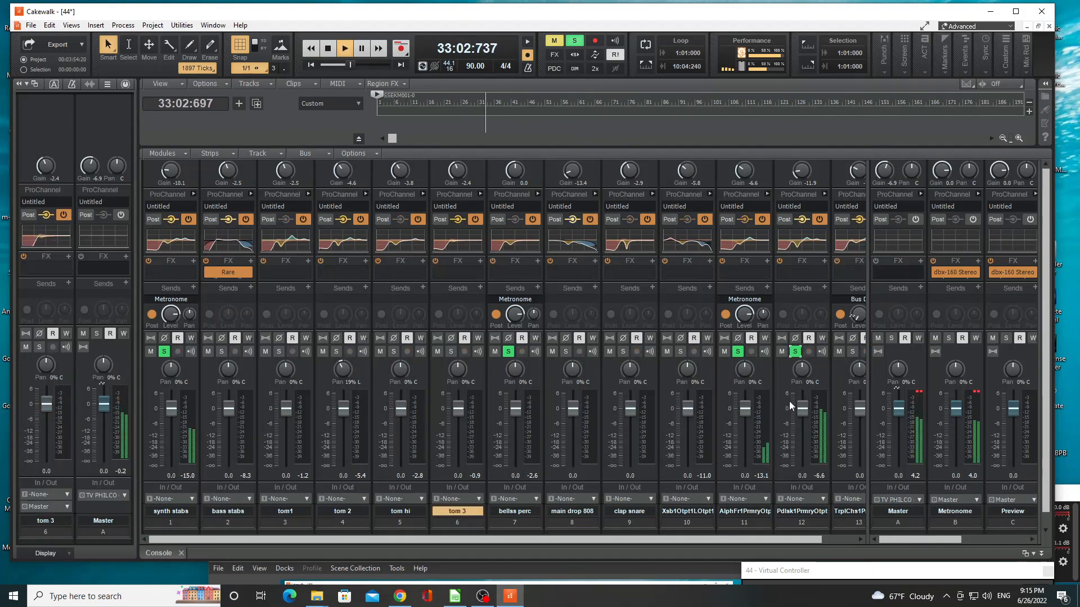
pyautogui.click(824, 289)
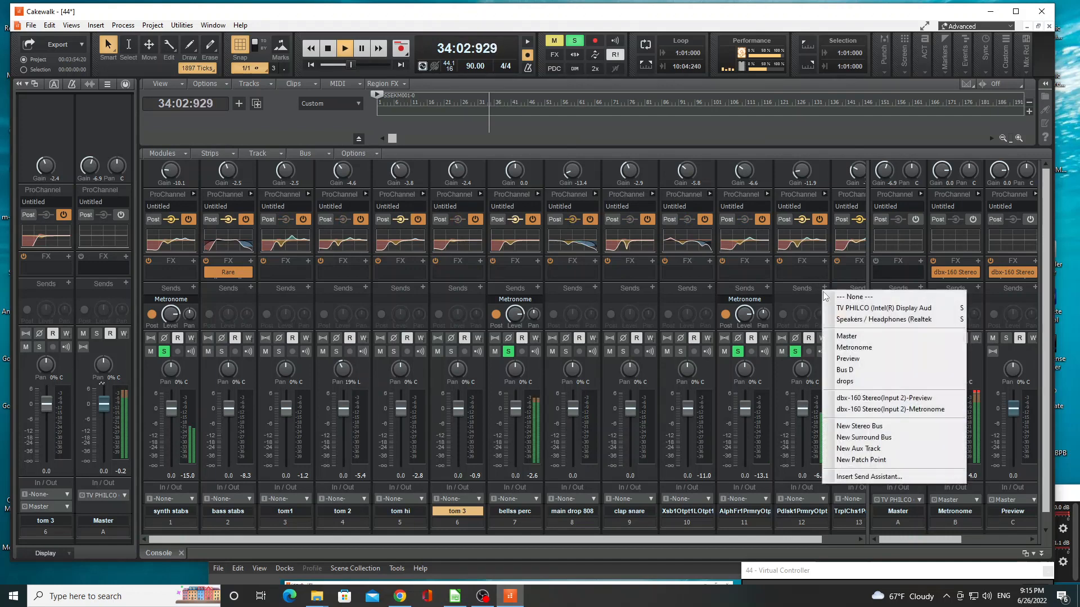
pyautogui.click(854, 347)
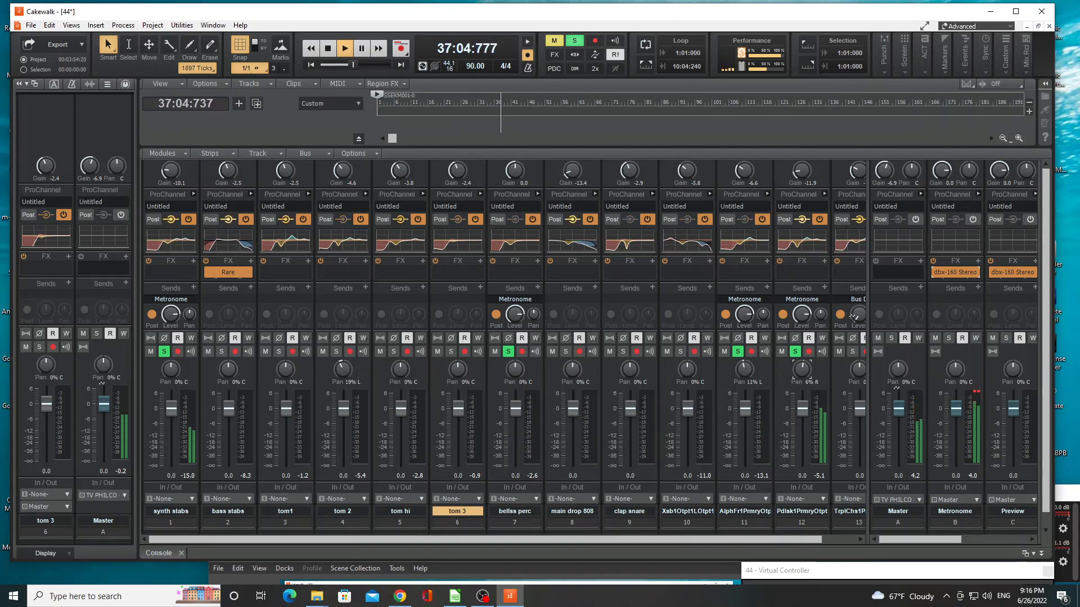
pyautogui.moveTo(798, 370); pyautogui.dragTo(797, 365)
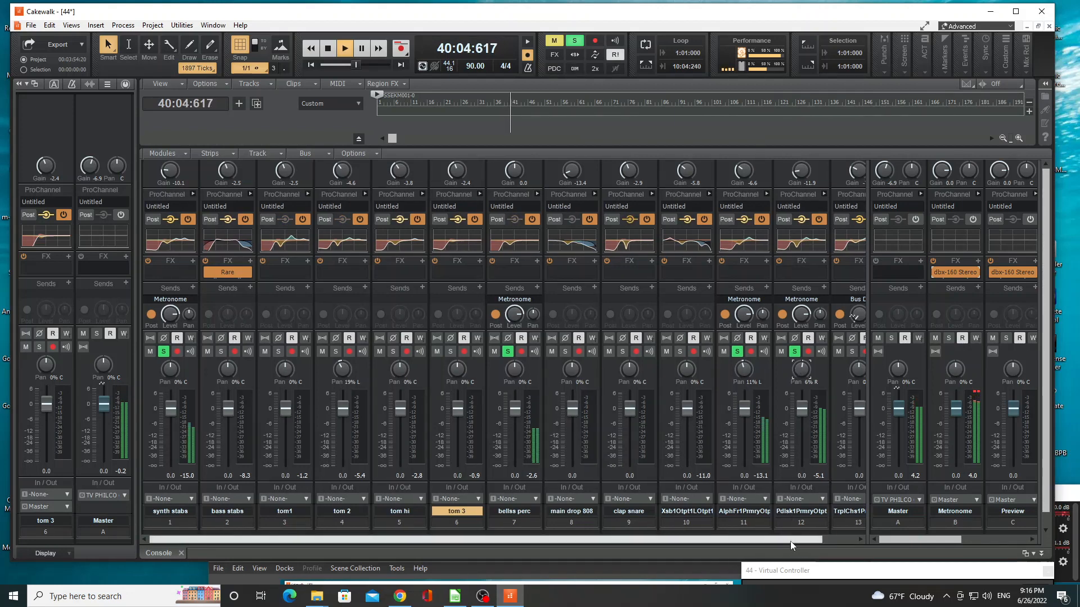
# - Isolate track 13 by soloing it and taking tracks 12, 11, bellss perc and synth stabs out of solo
pyautogui.moveTo(791, 542); pyautogui.dragTo(818, 541)
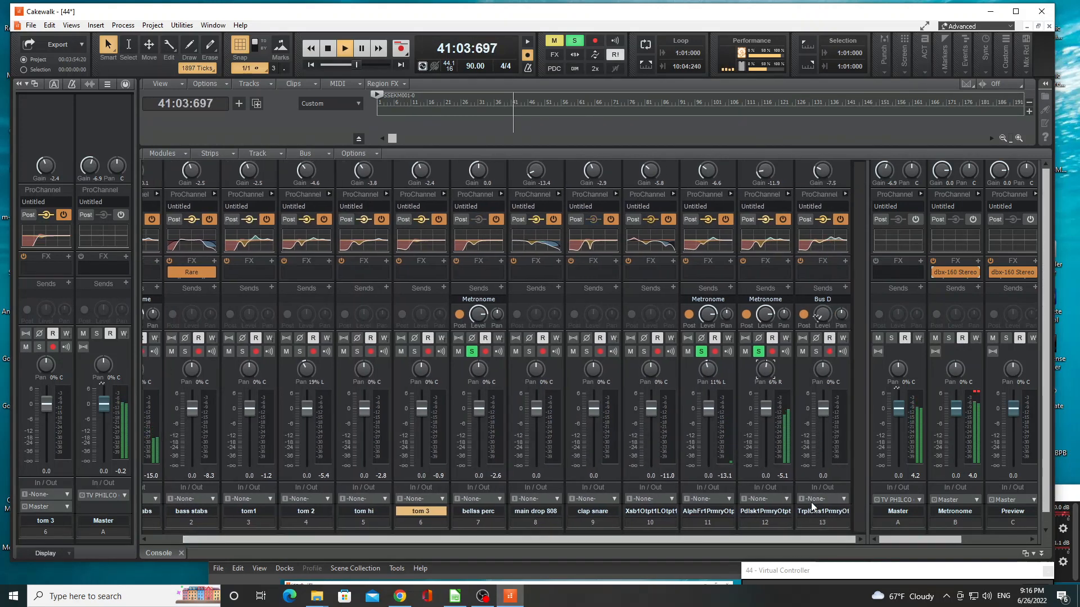
pyautogui.click(816, 352)
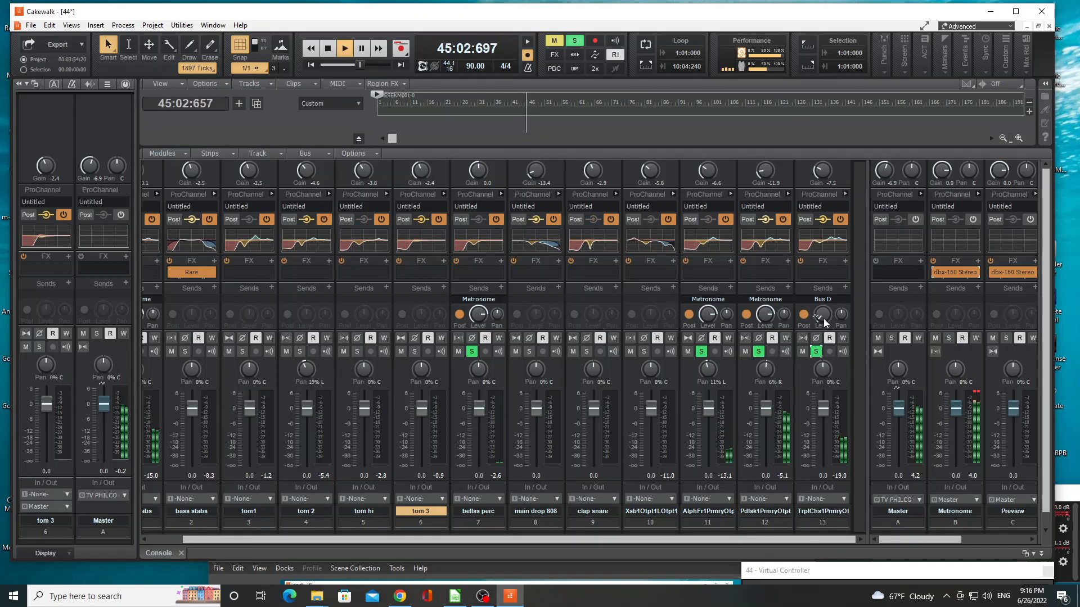
pyautogui.moveTo(824, 321)
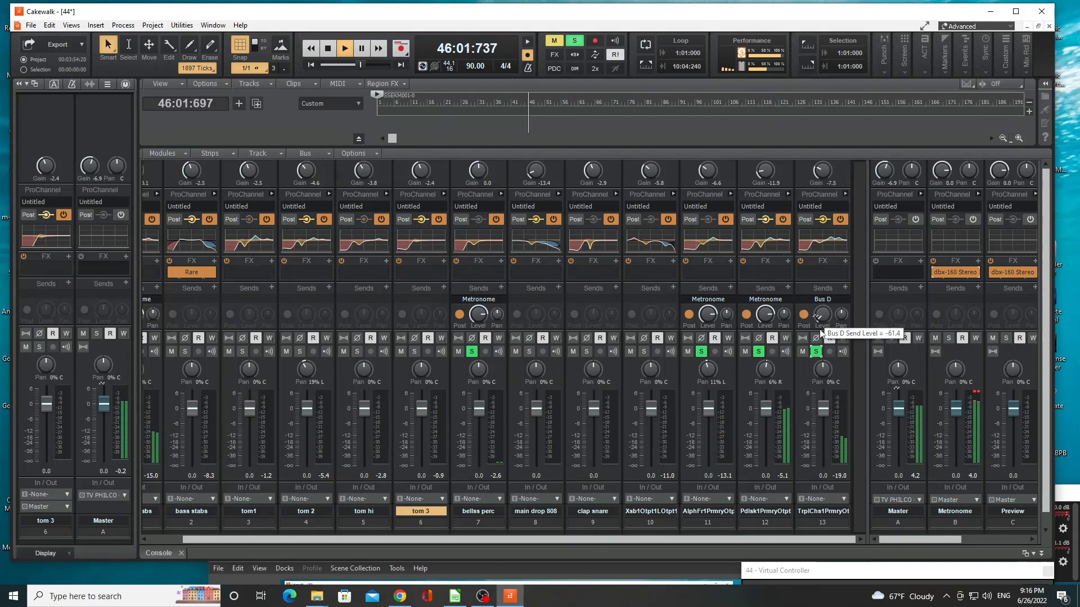
pyautogui.click(759, 351)
pyautogui.click(701, 352)
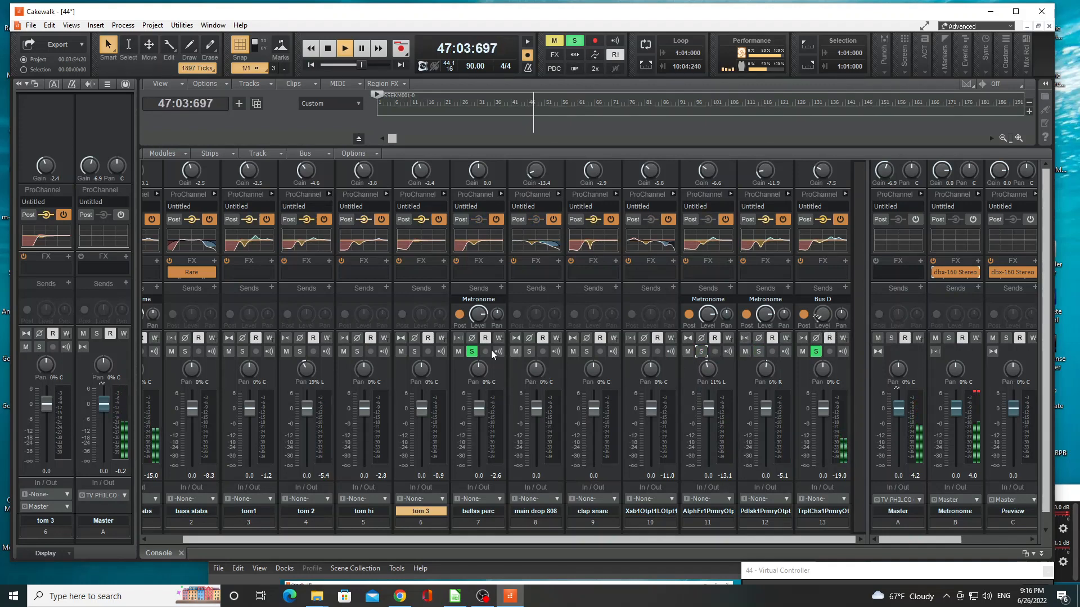
pyautogui.click(471, 351)
pyautogui.moveTo(499, 539); pyautogui.dragTo(360, 543)
pyautogui.click(165, 352)
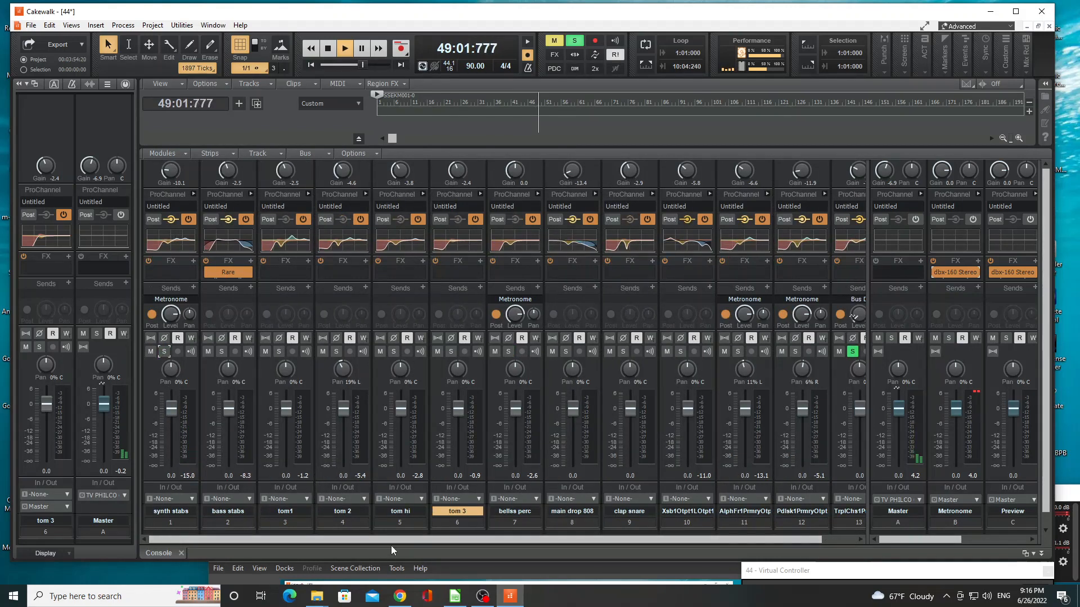
# - Add a second send from track 13, routed to the Metronome bus alongside its Bus D send
pyautogui.moveTo(500, 541); pyautogui.dragTo(535, 541)
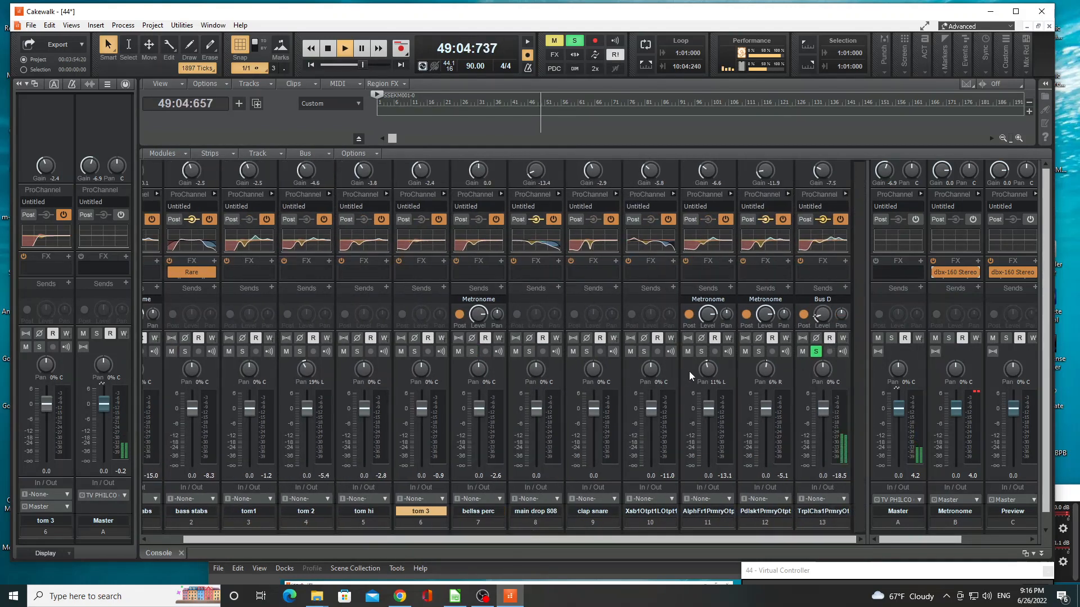
pyautogui.click(843, 289)
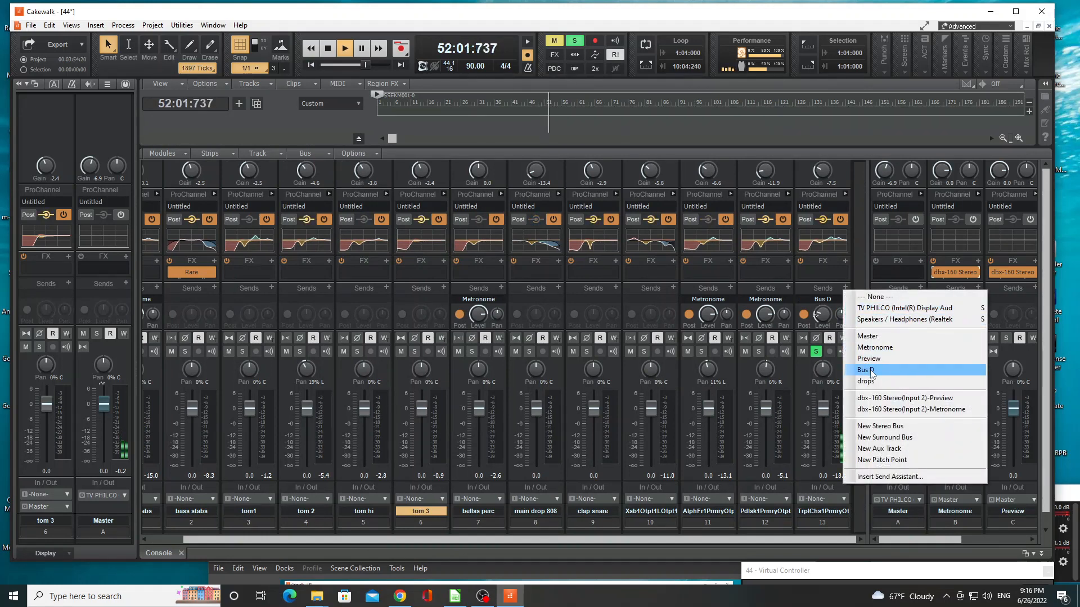
pyautogui.click(866, 348)
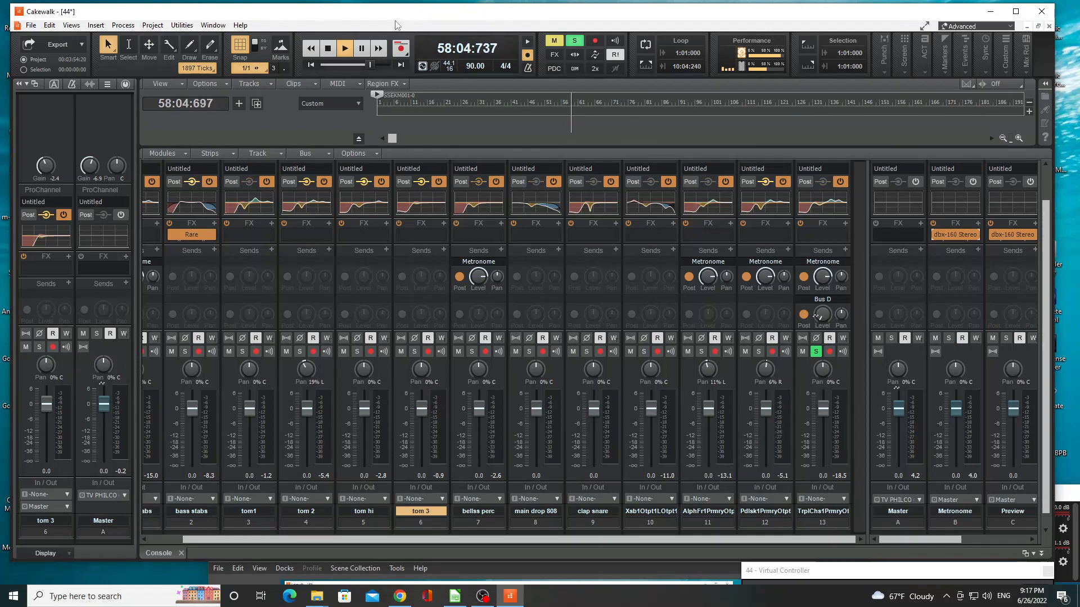
# - Stop playback, try to save the project and play the song again from the start
pyautogui.click(327, 49)
pyautogui.hotkey('ctrl', 's')
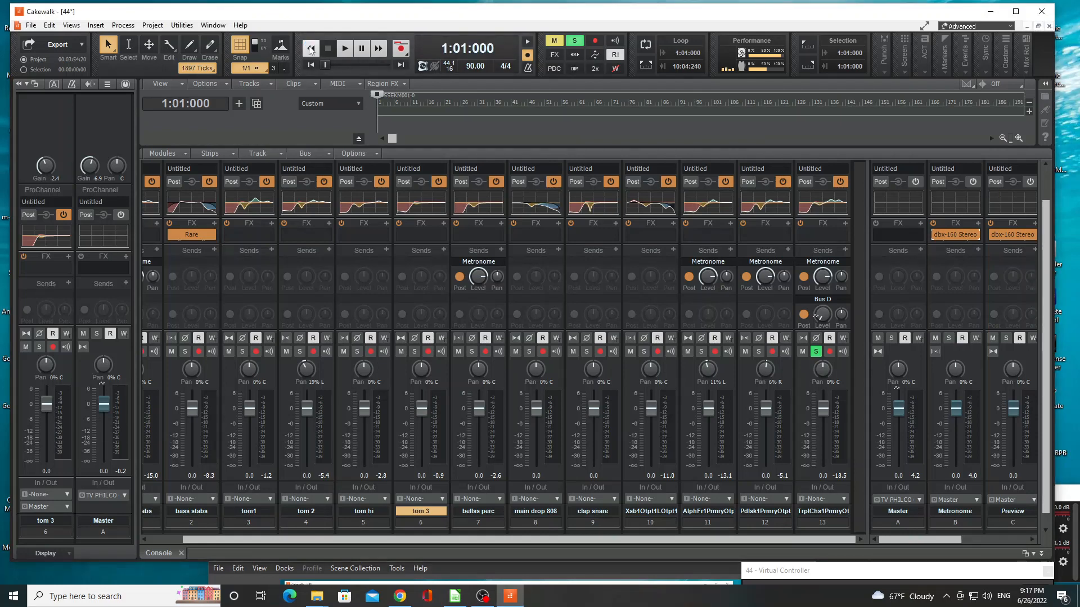
pyautogui.press('space')
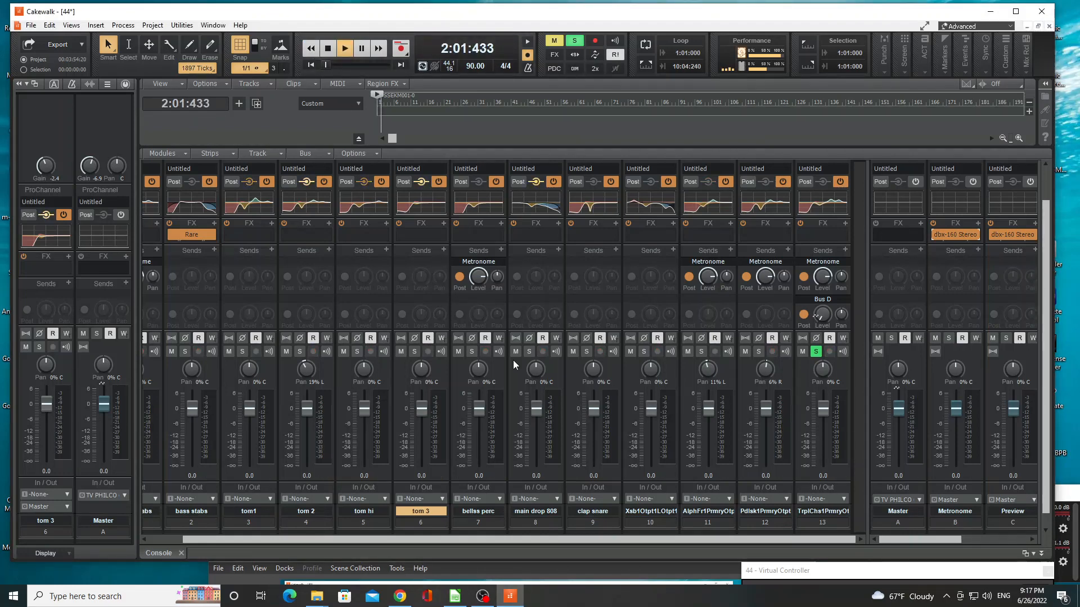
# - Solo tracks 12, 11 and synth stabs together with track 13, and audition the bass stabs track with them
pyautogui.click(758, 352)
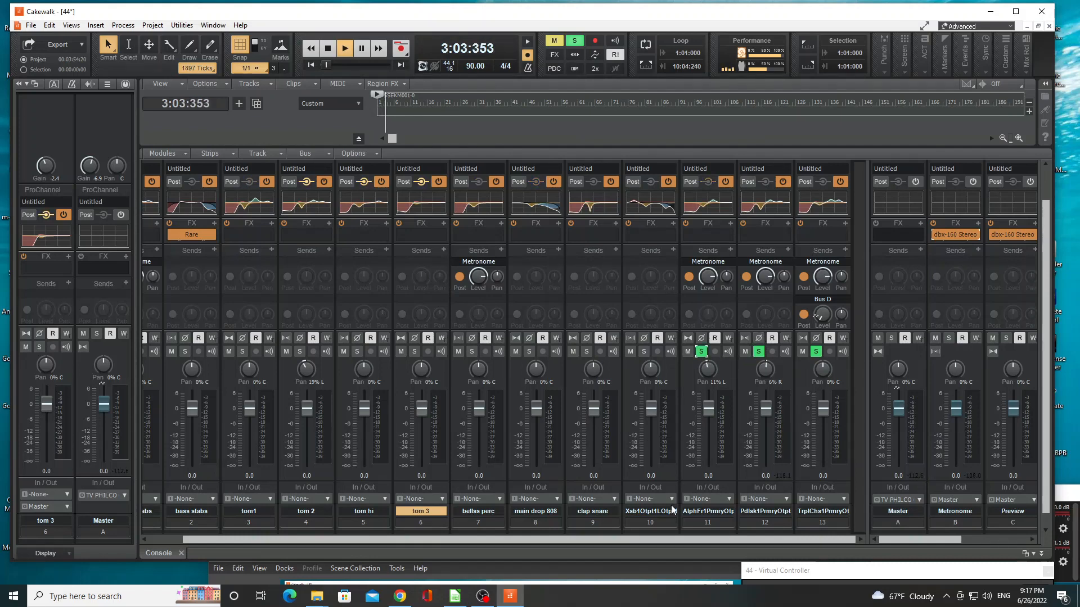
pyautogui.moveTo(647, 543); pyautogui.dragTo(534, 541)
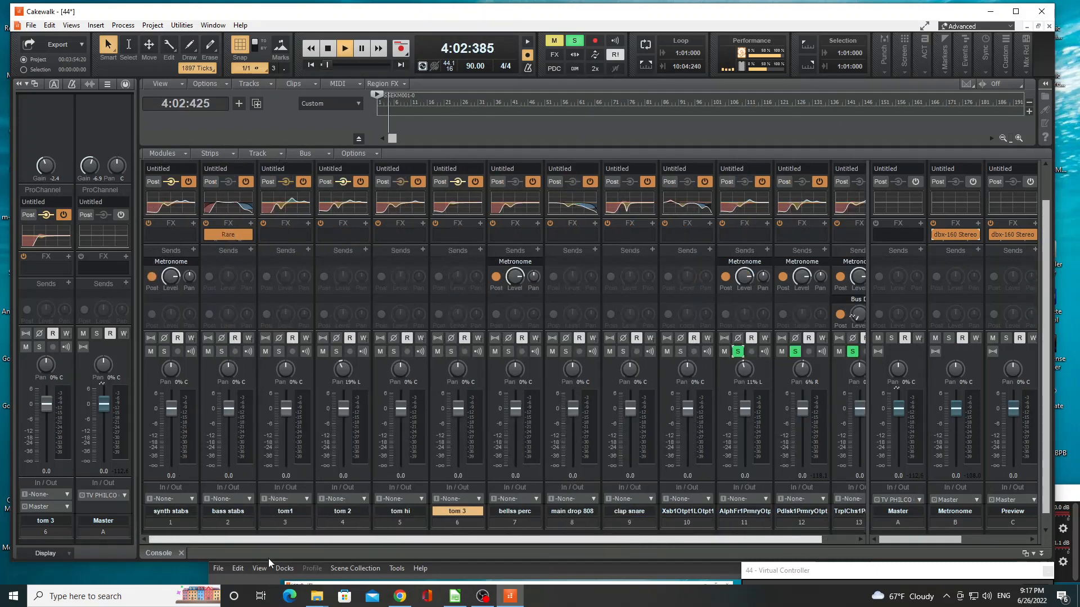
pyautogui.click(163, 353)
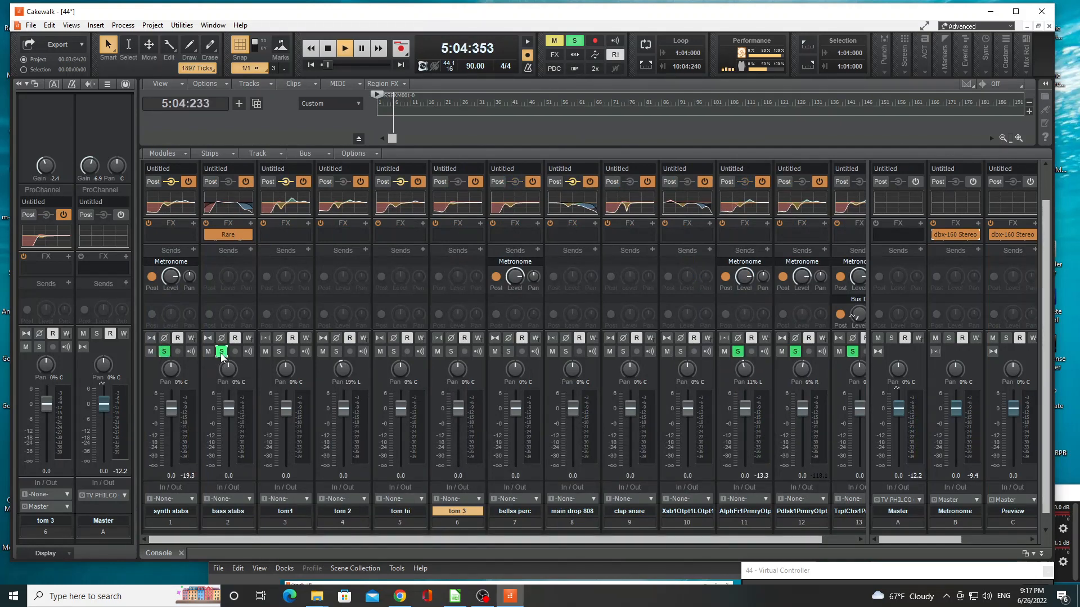
pyautogui.click(221, 353)
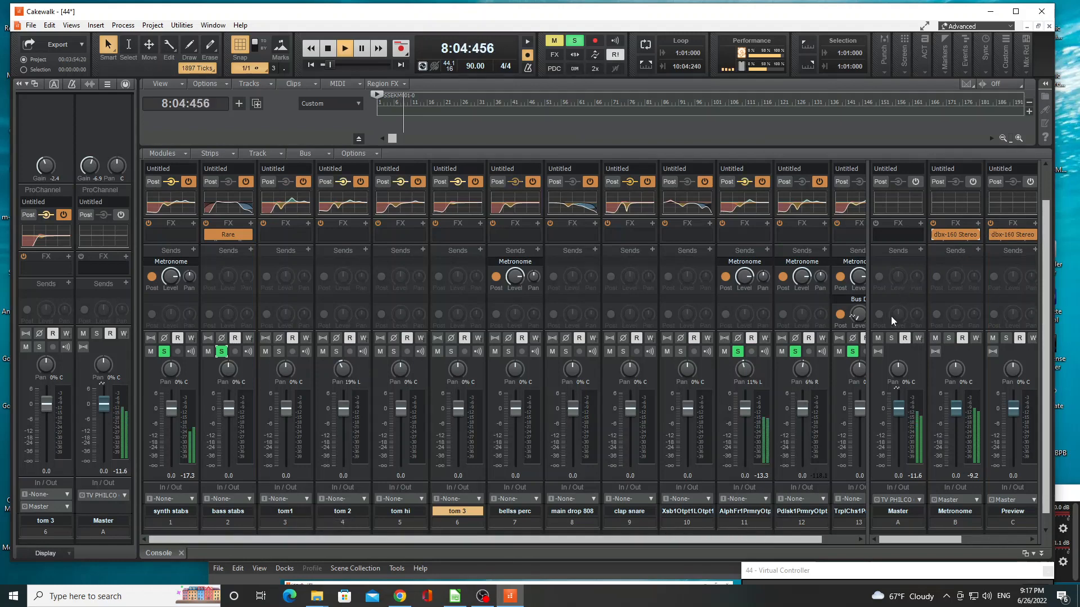
# - Raise the Master bus input gain to 0.0
pyautogui.scroll(1, 892, 326)
pyautogui.scroll(1, 891, 323)
pyautogui.moveTo(884, 171); pyautogui.dragTo(884, 150)
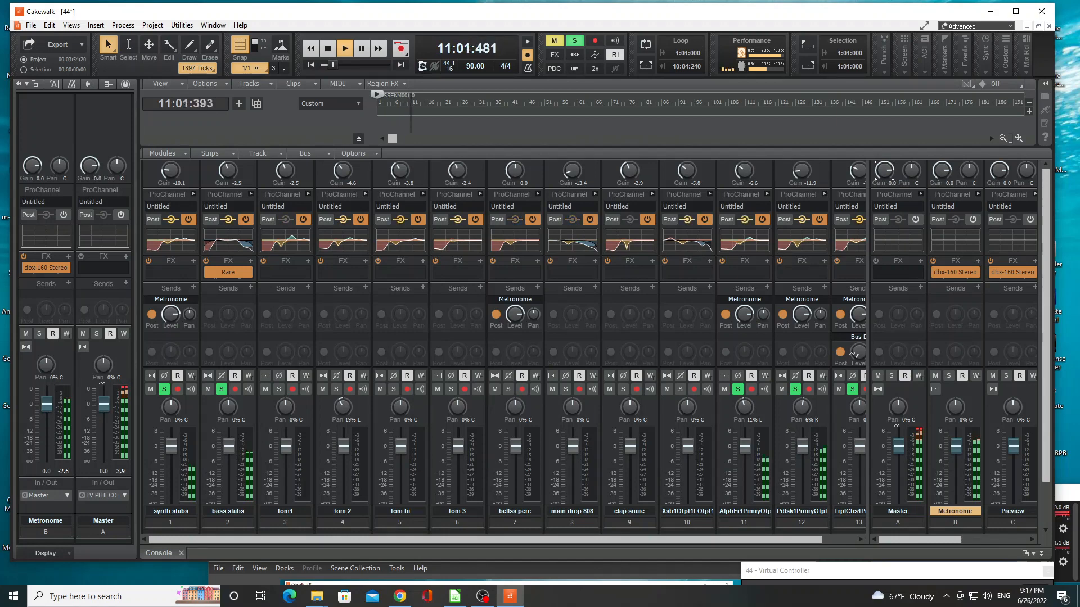
pyautogui.doubleClick(885, 171)
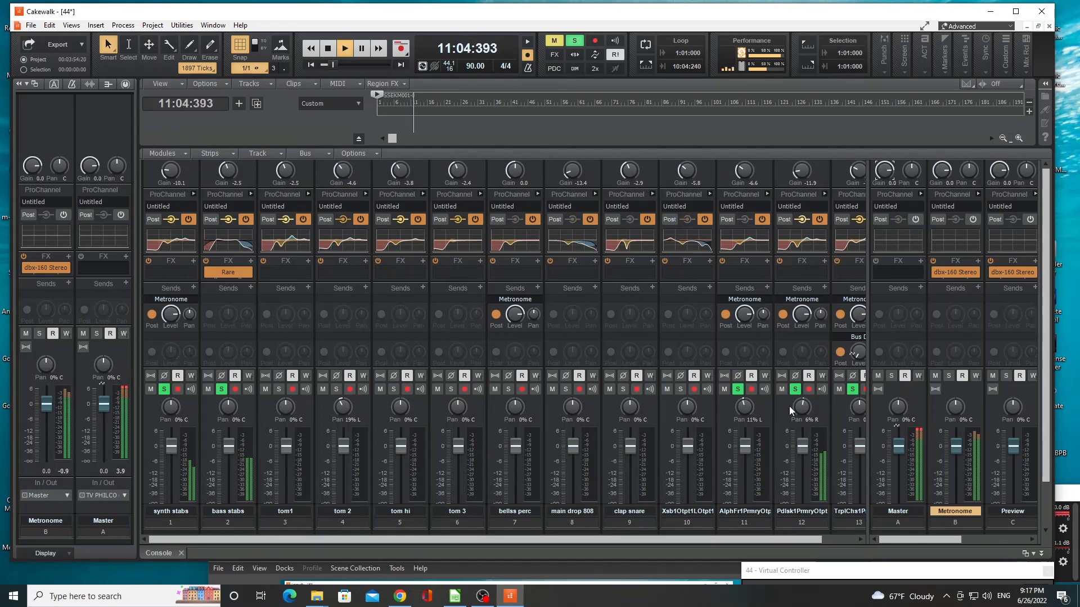
# - Pan synth stabs to 9% L and bass stabs to 7% R, and set the synth stabs gain to -9.0 and the Metronome bus gain to -1.2
pyautogui.moveTo(747, 432)
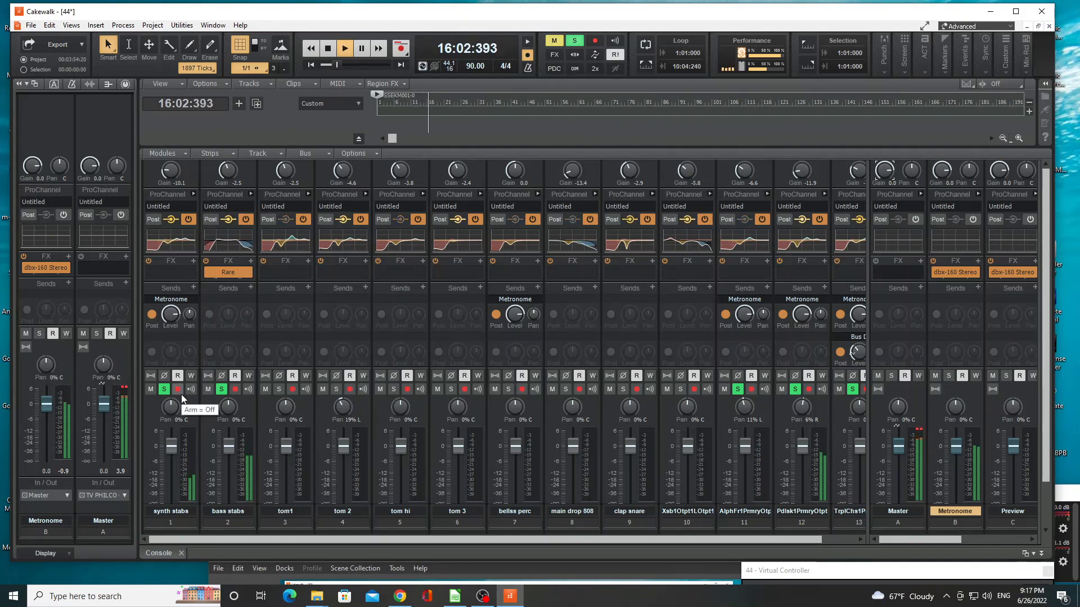
pyautogui.moveTo(168, 406); pyautogui.dragTo(222, 405)
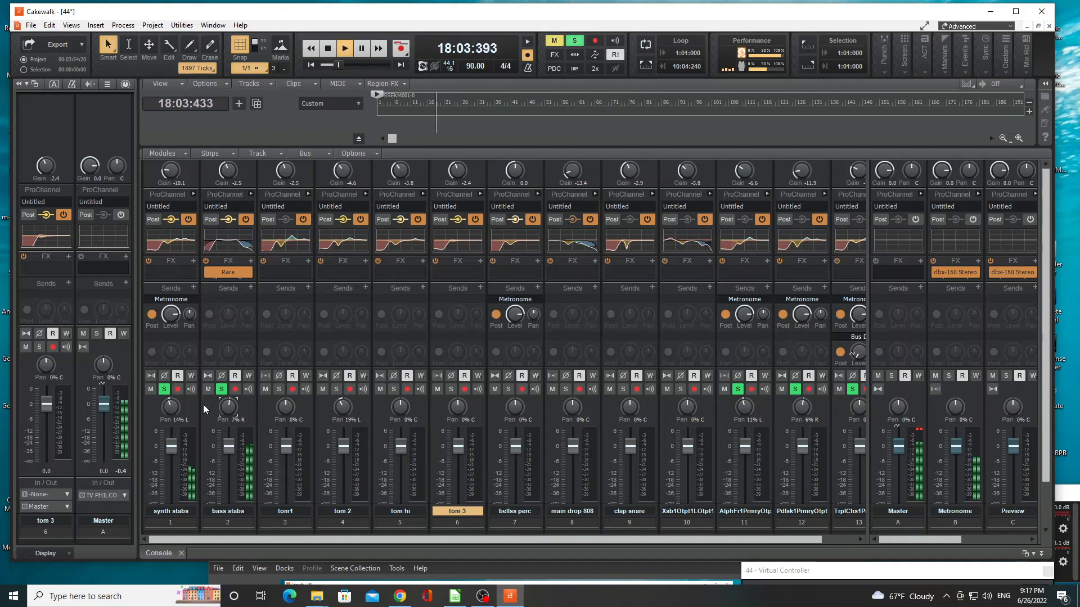
pyautogui.click(164, 389)
pyautogui.click(164, 389)
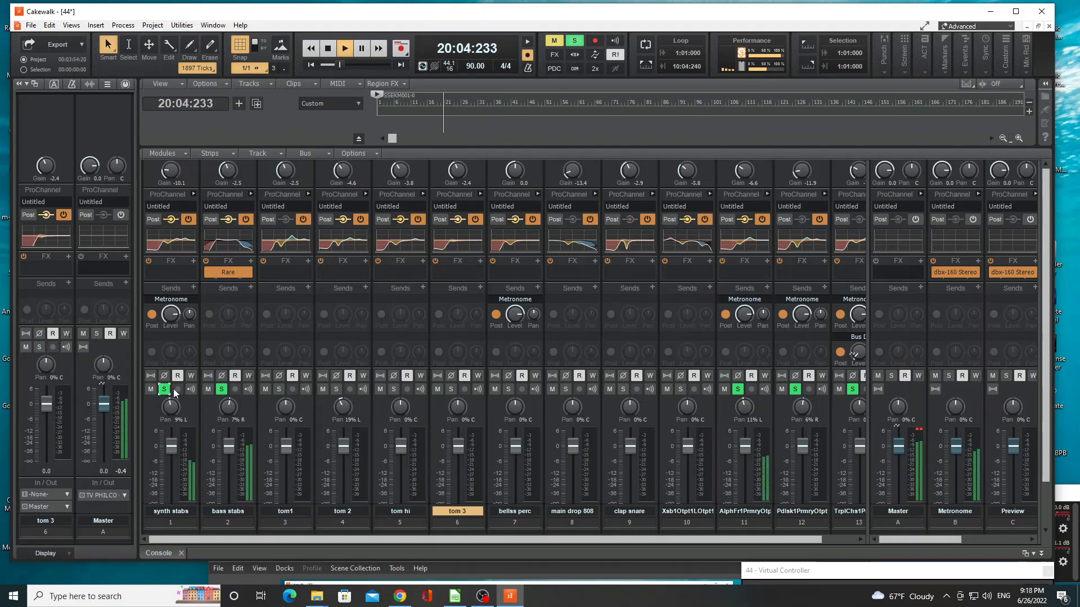
pyautogui.click(221, 389)
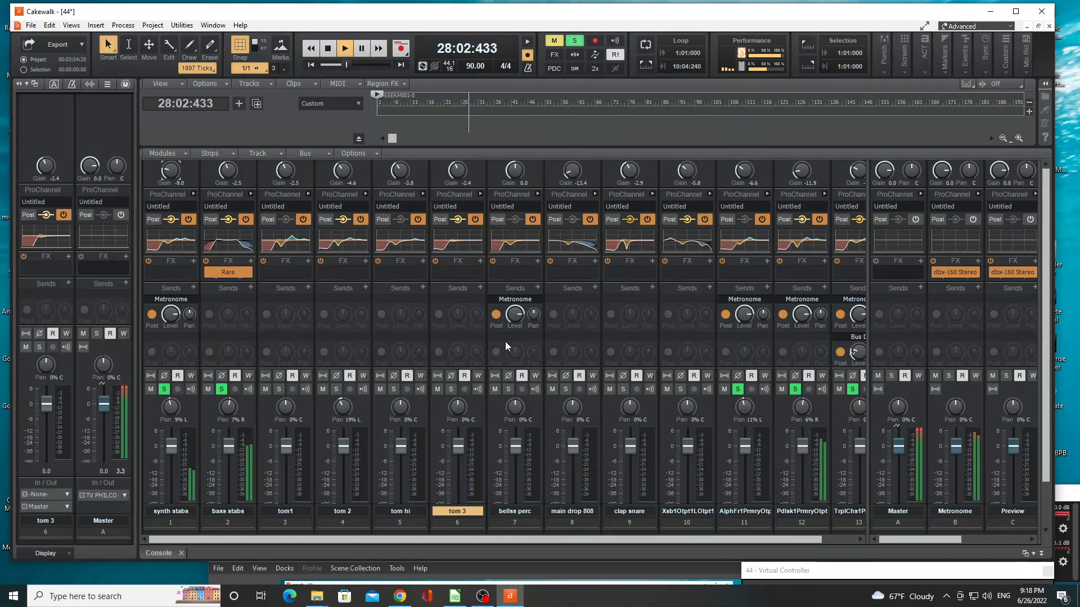
pyautogui.moveTo(942, 171); pyautogui.dragTo(942, 177)
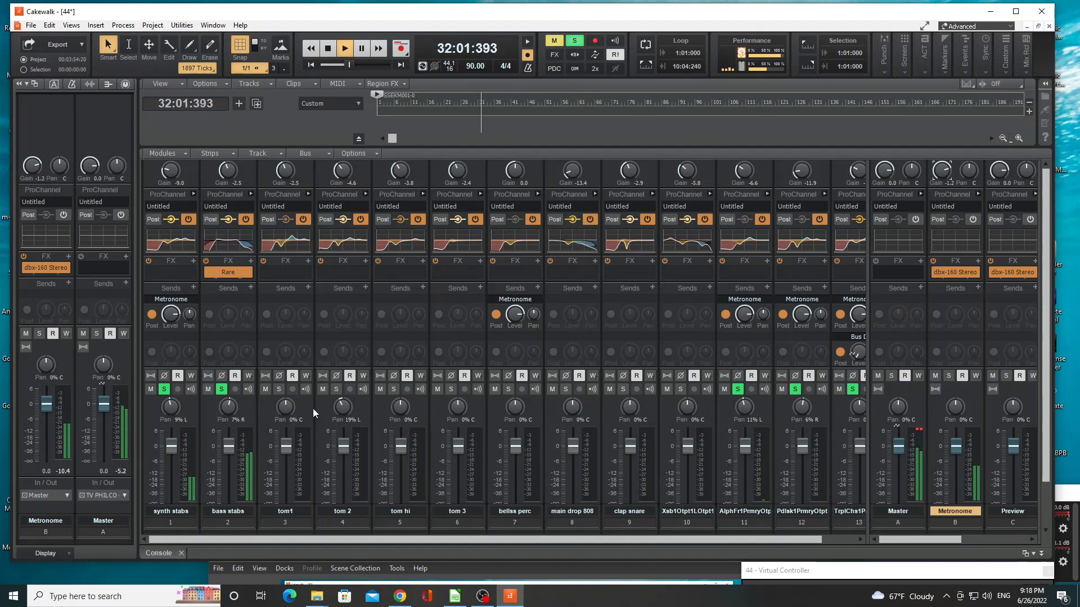
# - Add tom1 to the soloed tracks and insert a new bus after the drops bus
pyautogui.click(278, 389)
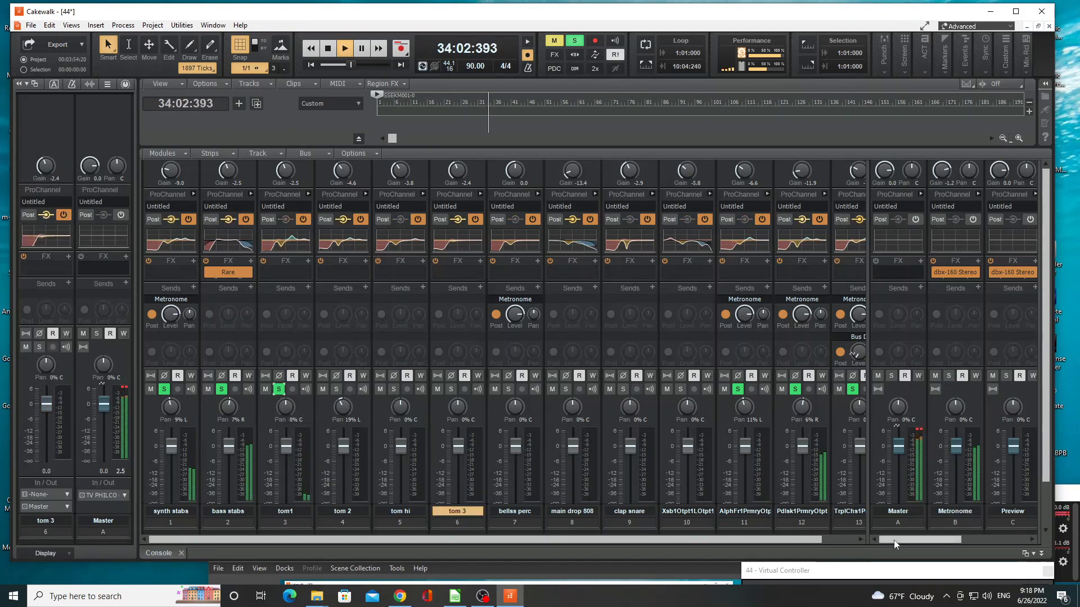
pyautogui.moveTo(895, 541); pyautogui.dragTo(982, 543)
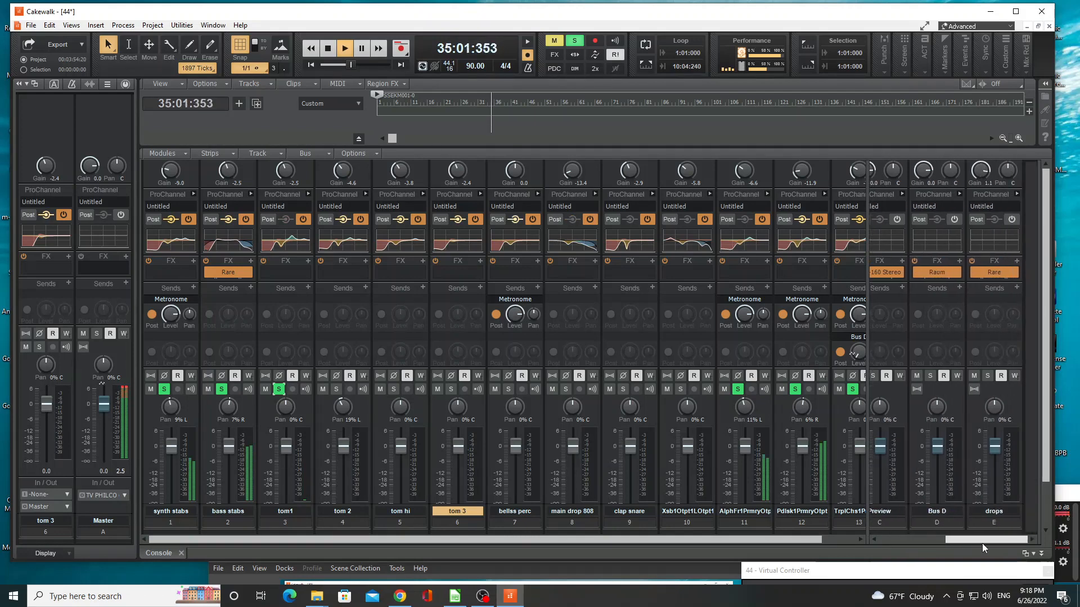
pyautogui.rightClick(1029, 332)
pyautogui.click(1025, 340)
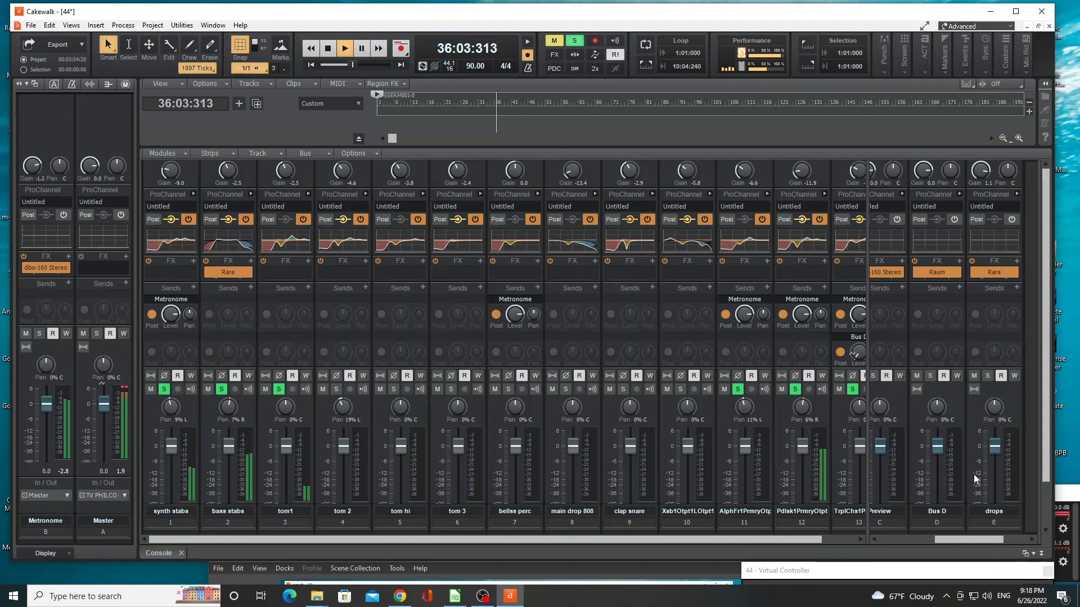
pyautogui.moveTo(949, 536); pyautogui.dragTo(973, 537)
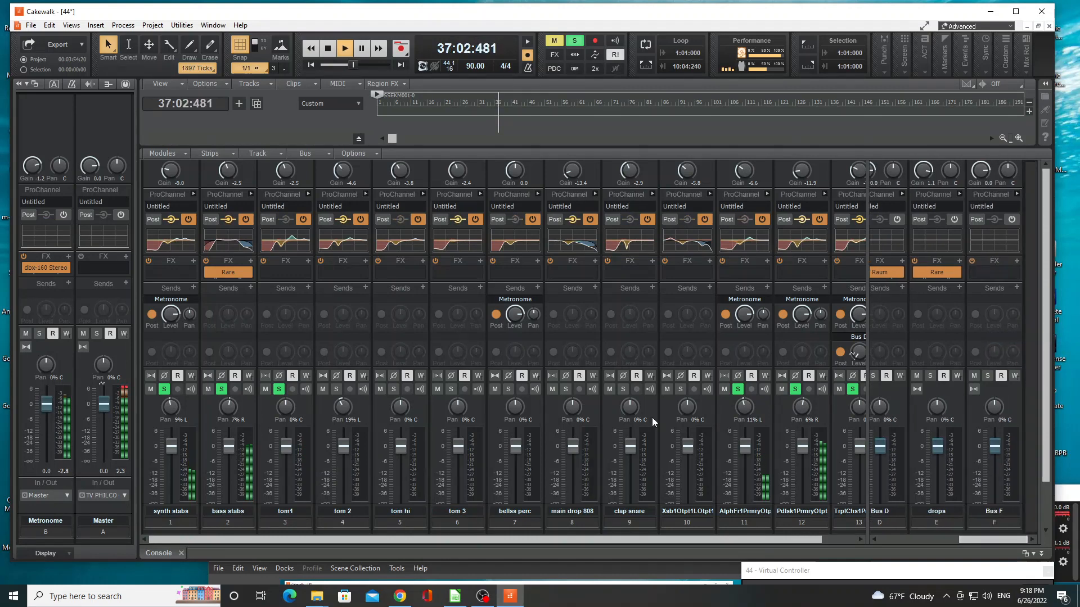
# - Add a send from tom1 to Bus F at a reduced level and pan tom1 to 9% L
pyautogui.click(308, 287)
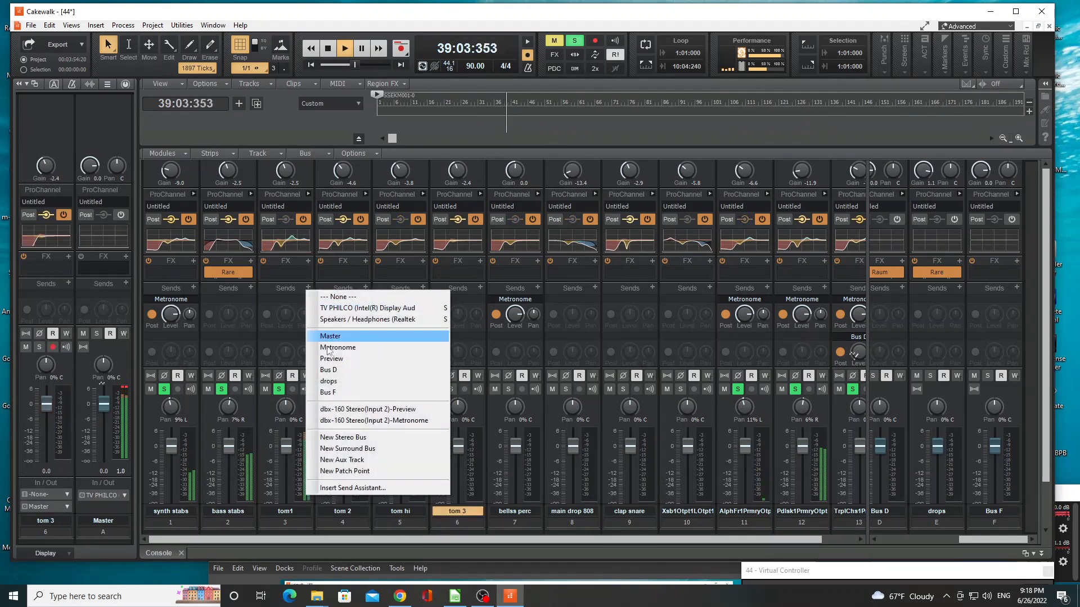
pyautogui.click(332, 392)
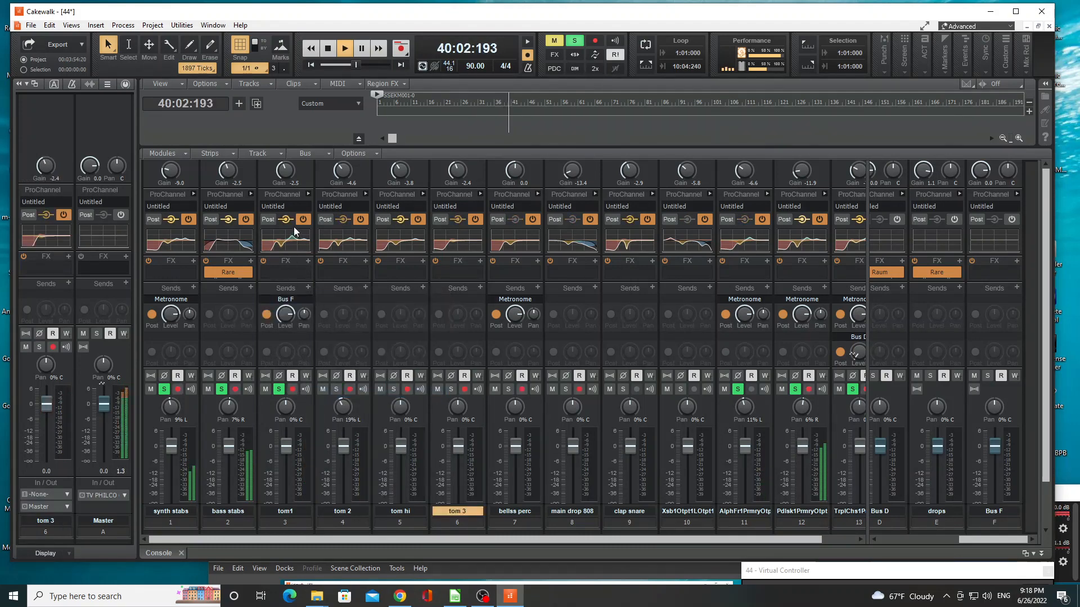
pyautogui.moveTo(283, 325); pyautogui.dragTo(283, 340)
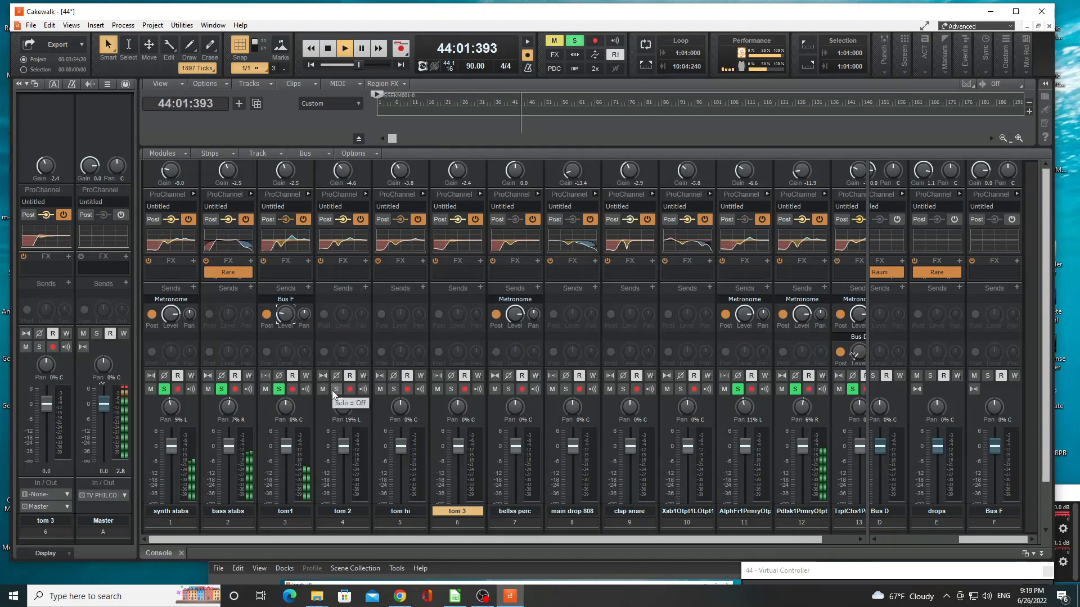
pyautogui.moveTo(286, 315); pyautogui.dragTo(284, 312)
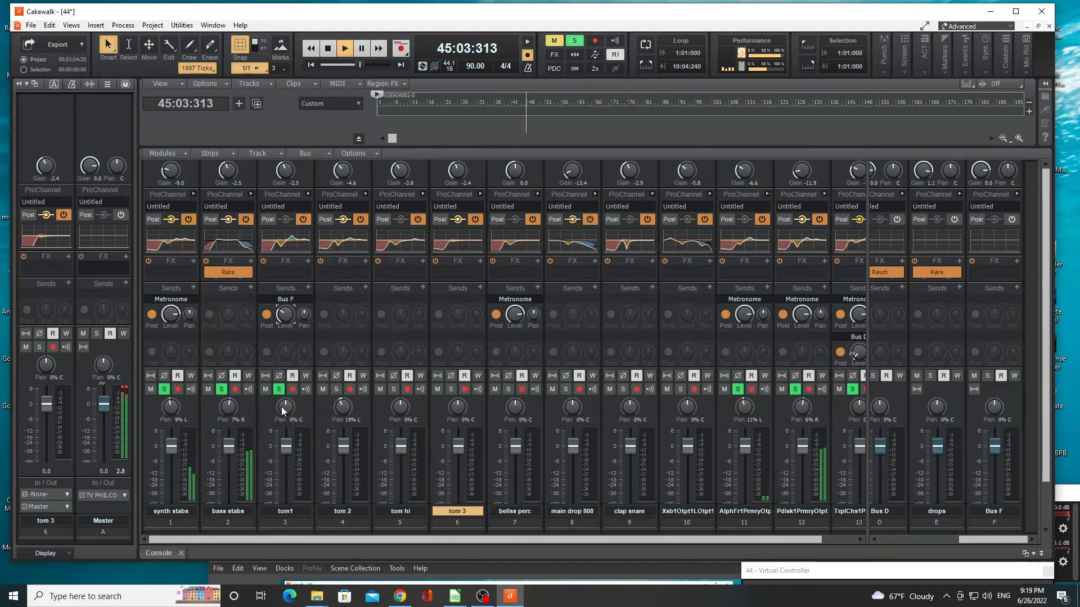
pyautogui.moveTo(283, 411); pyautogui.dragTo(283, 415)
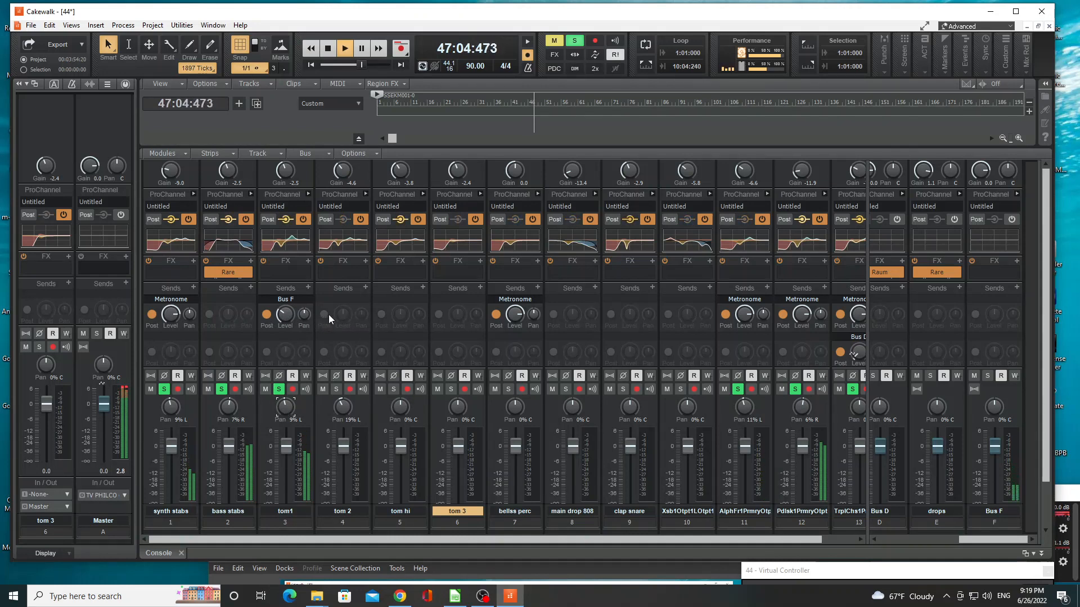
# - Solo tom 2 and give it an adjusted send to Bus F, with the track panned to 13% L
pyautogui.click(336, 389)
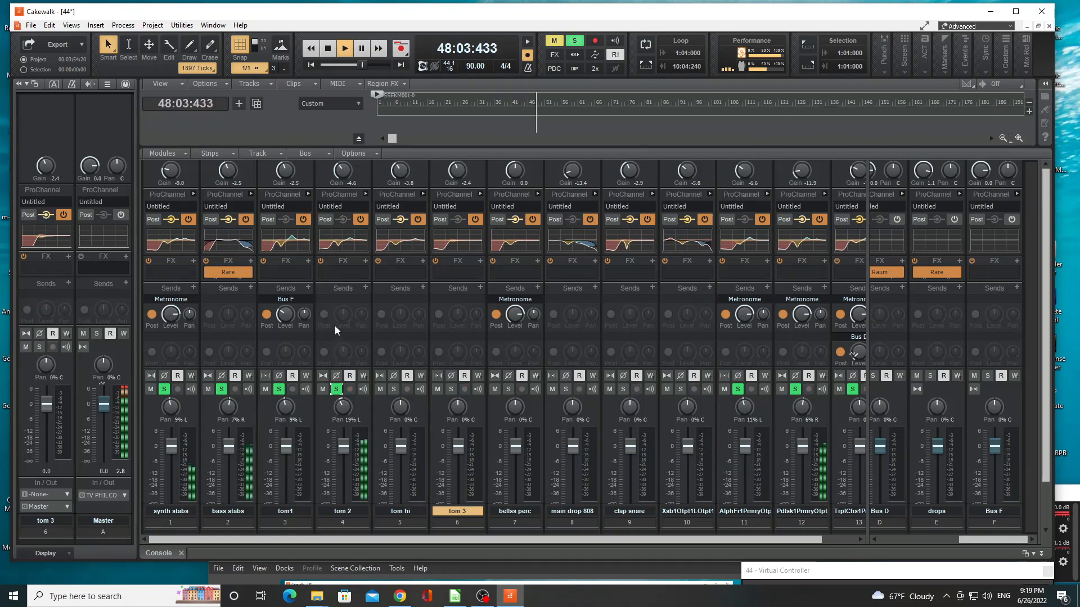
pyautogui.click(365, 287)
pyautogui.click(388, 393)
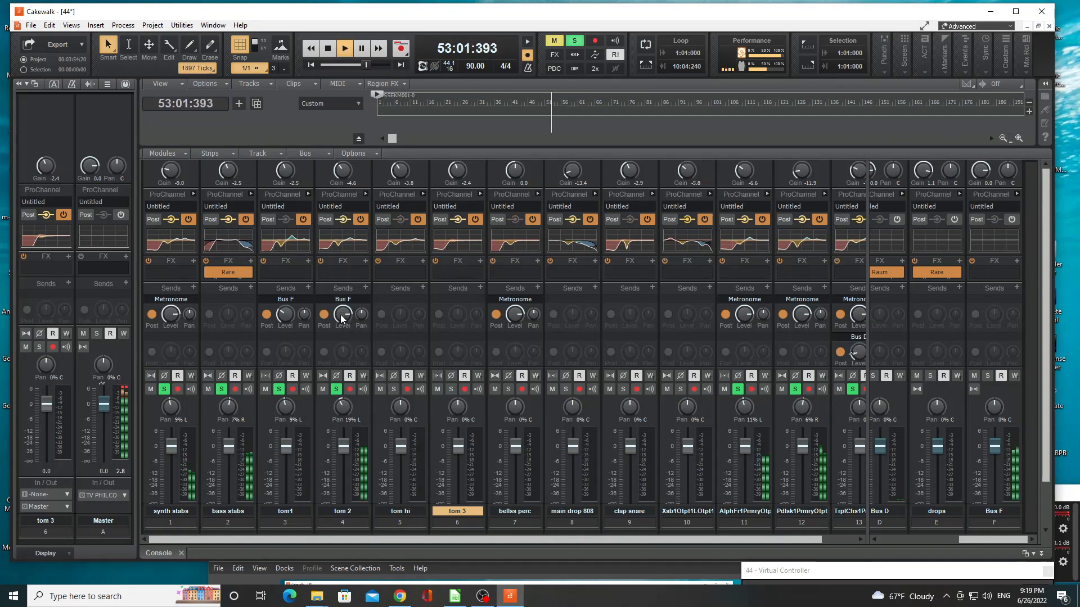
pyautogui.moveTo(340, 315); pyautogui.dragTo(361, 317)
pyautogui.moveTo(343, 406); pyautogui.dragTo(343, 404)
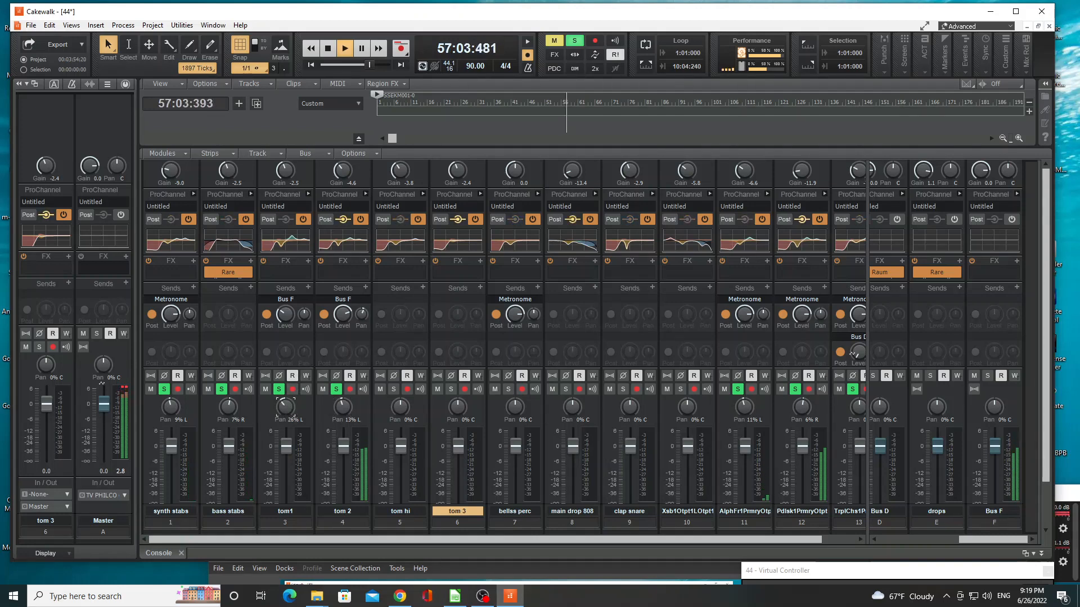
# - Rebalance tom1 with its pan at 27% L, its Bus F send level at -19.2 and its volume fader slightly lower
pyautogui.moveTo(286, 407); pyautogui.dragTo(285, 411)
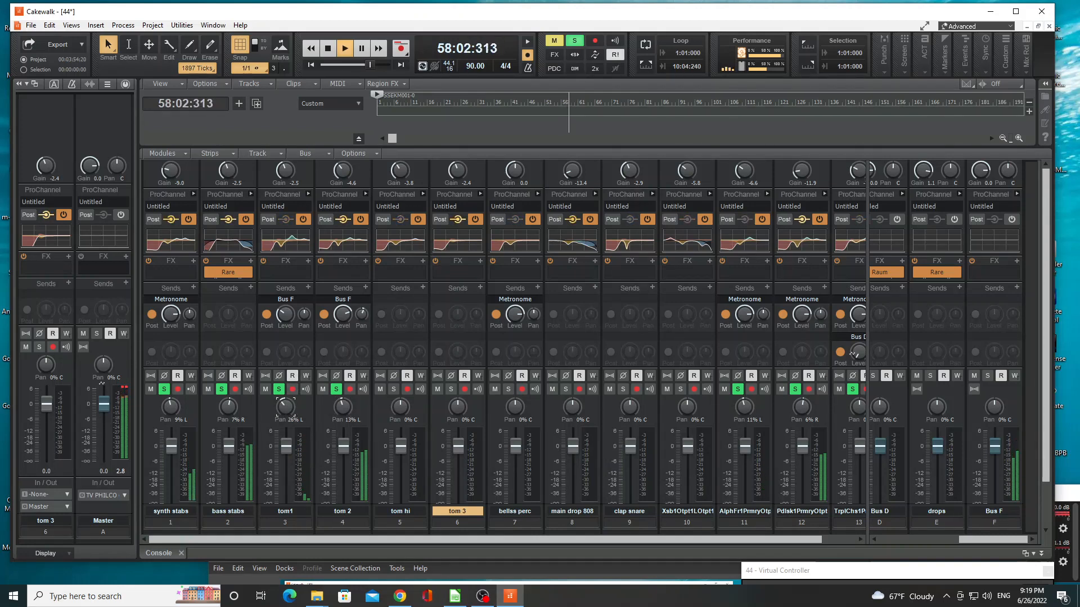
pyautogui.moveTo(285, 314); pyautogui.dragTo(285, 319)
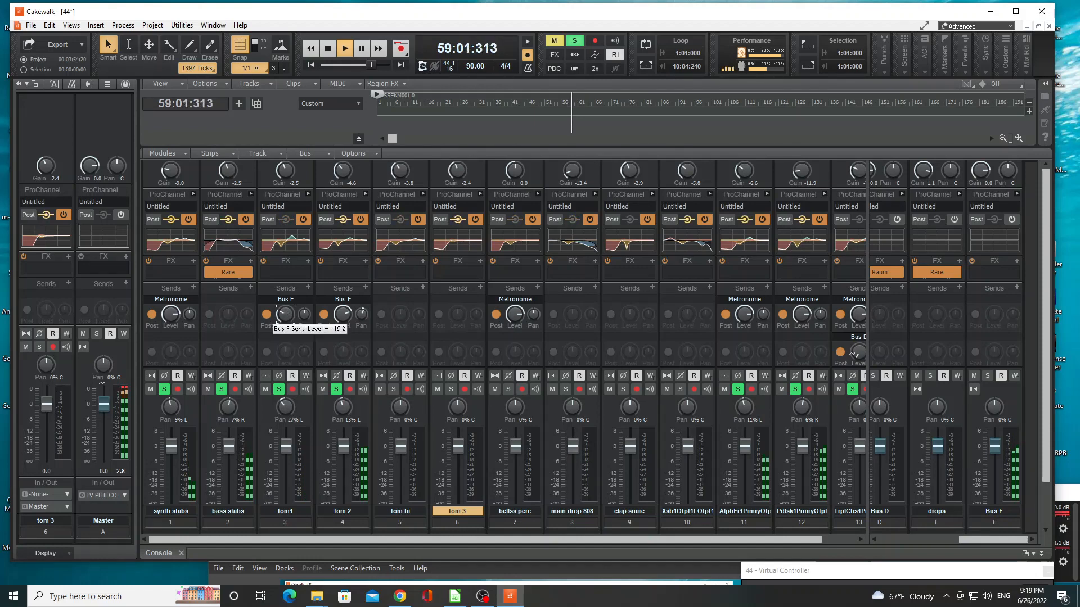
pyautogui.moveTo(287, 448); pyautogui.dragTo(287, 450)
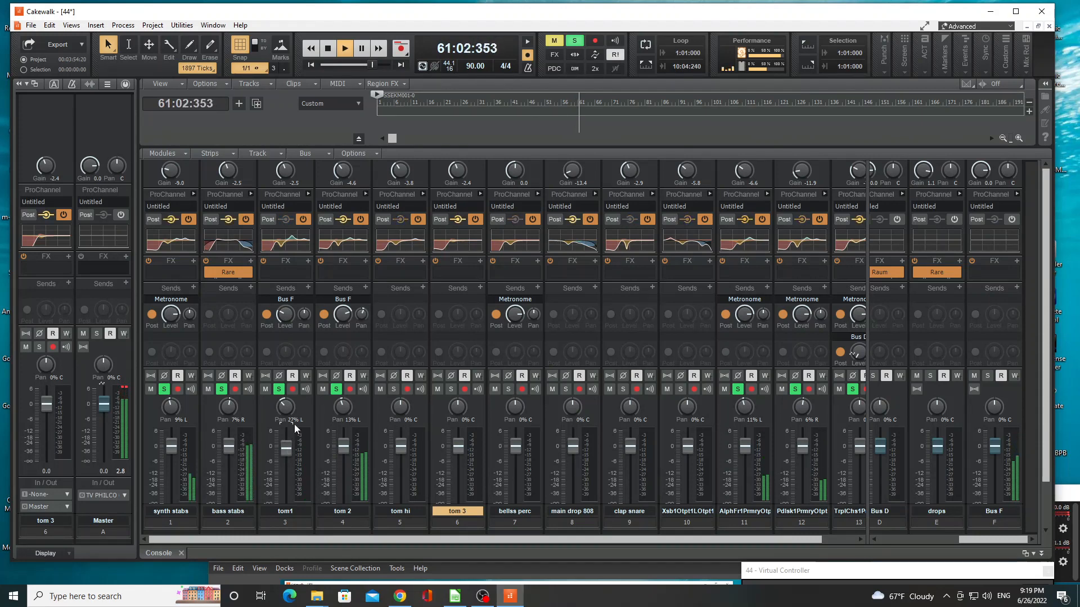
# - Add tom hi to the soloed tracks and route it to Bus F with a send
pyautogui.click(394, 390)
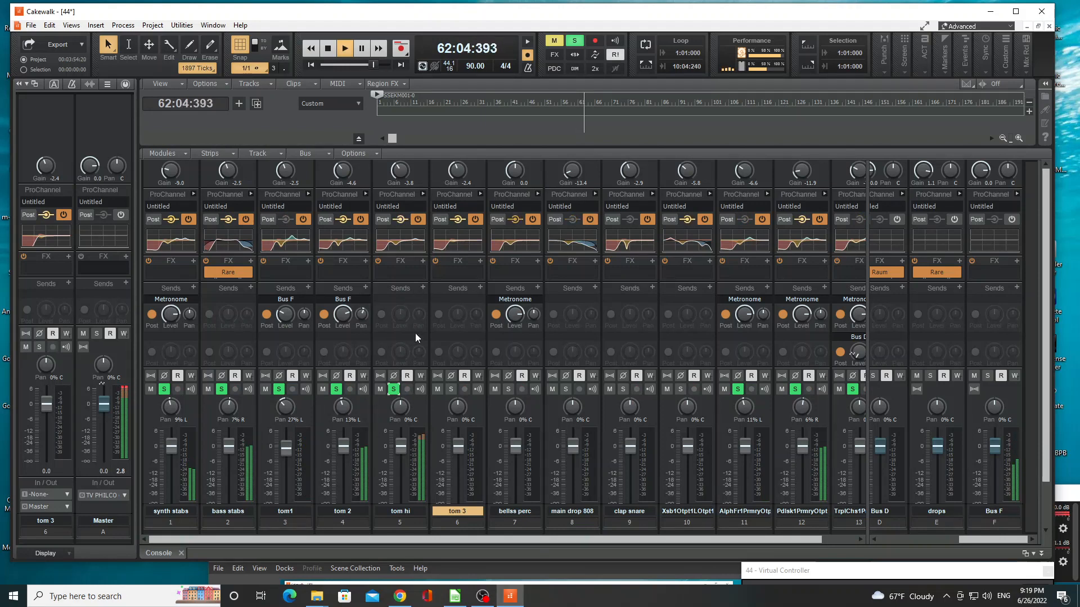
pyautogui.click(423, 288)
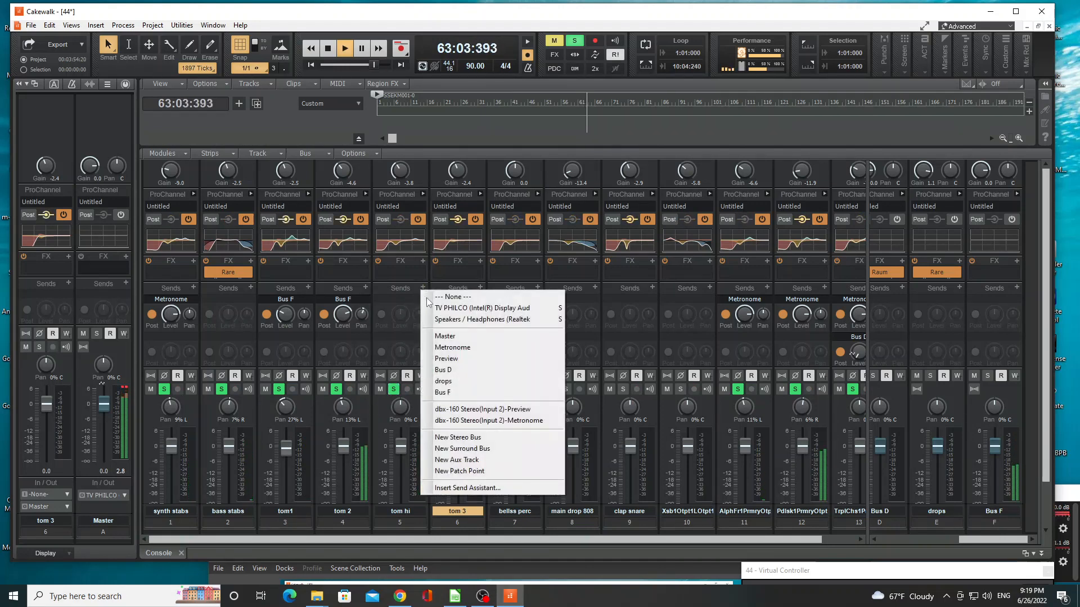
pyautogui.click(442, 392)
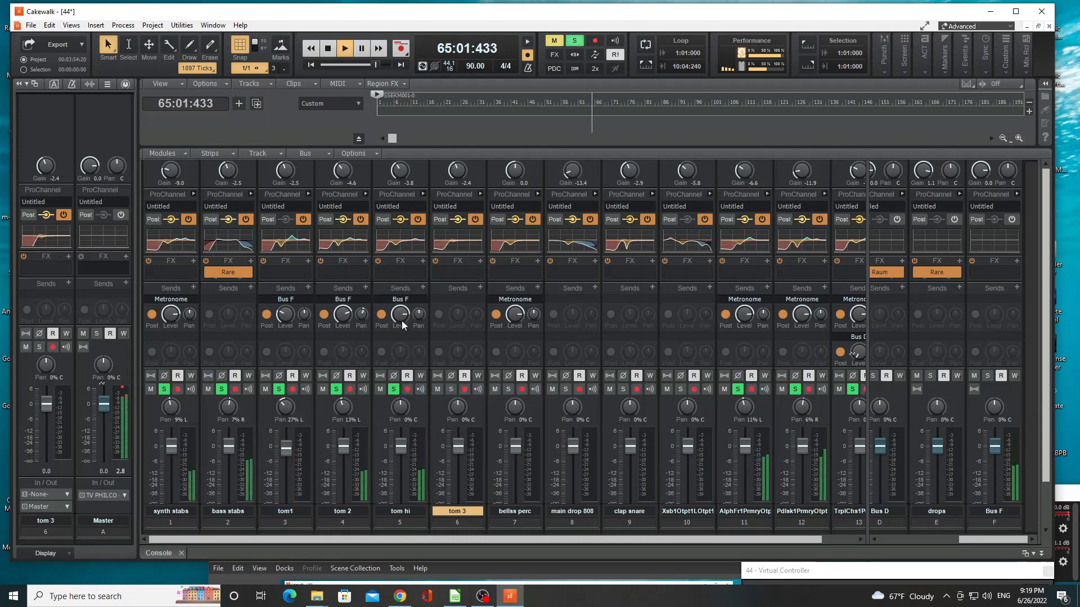
pyautogui.moveTo(401, 315)
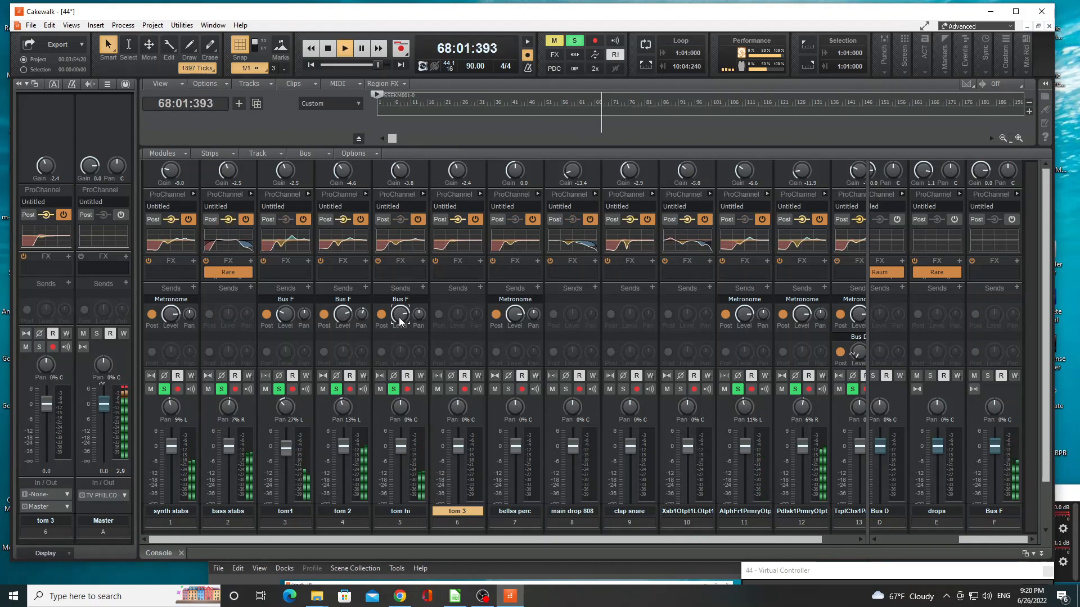
# - Reduce the tom hi equalizer's Lo Mid cut to -0.4 dB at 315 Hz, and close the equalizer and ProChannel
pyautogui.click(422, 191)
pyautogui.click(423, 194)
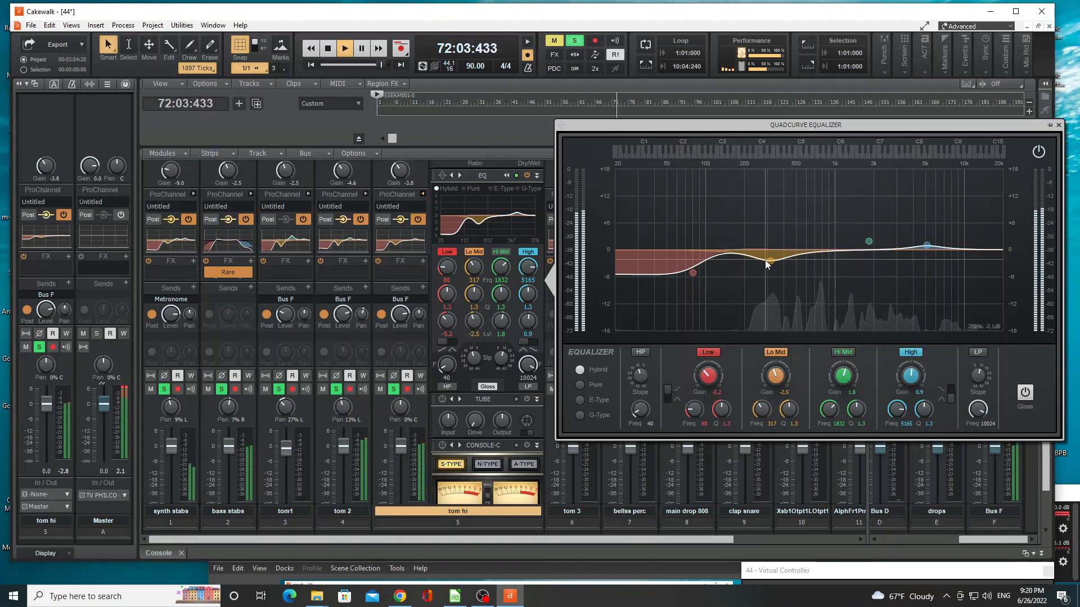
pyautogui.moveTo(771, 262); pyautogui.dragTo(769, 256)
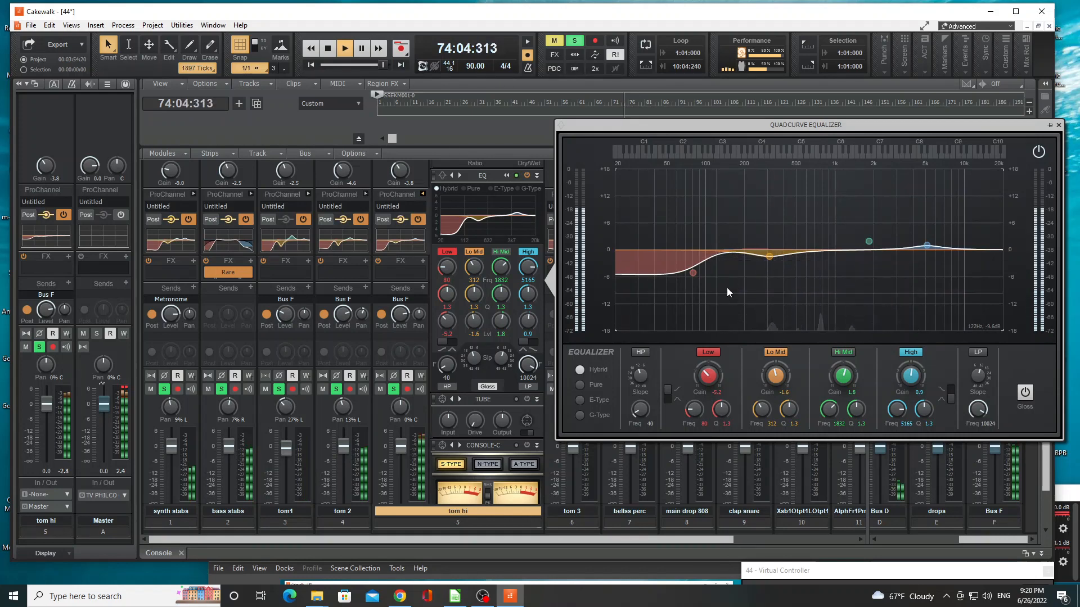
pyautogui.moveTo(772, 257); pyautogui.dragTo(770, 251)
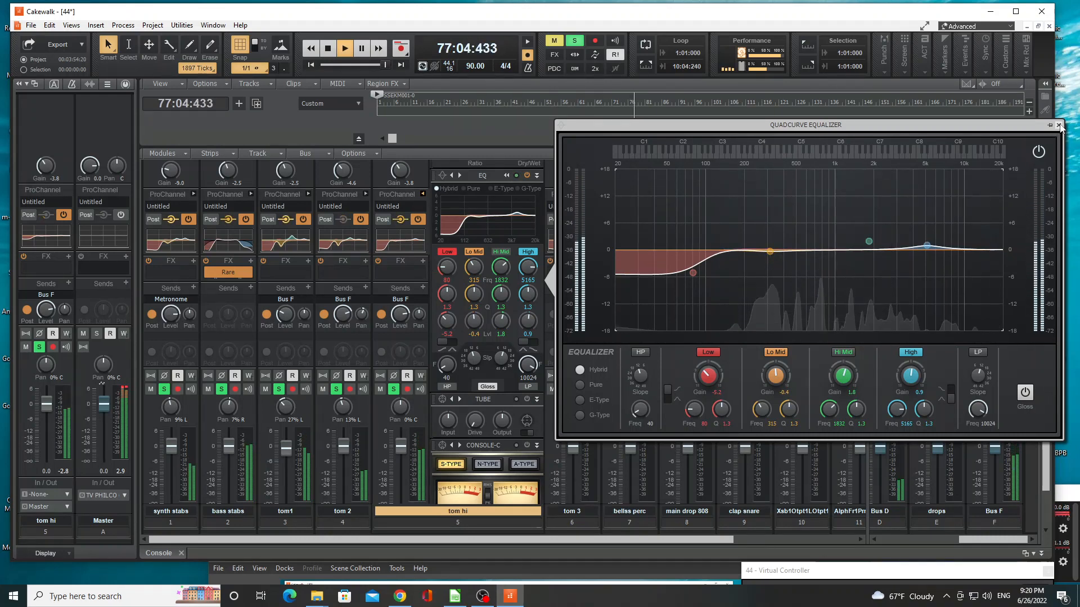
pyautogui.click(1059, 126)
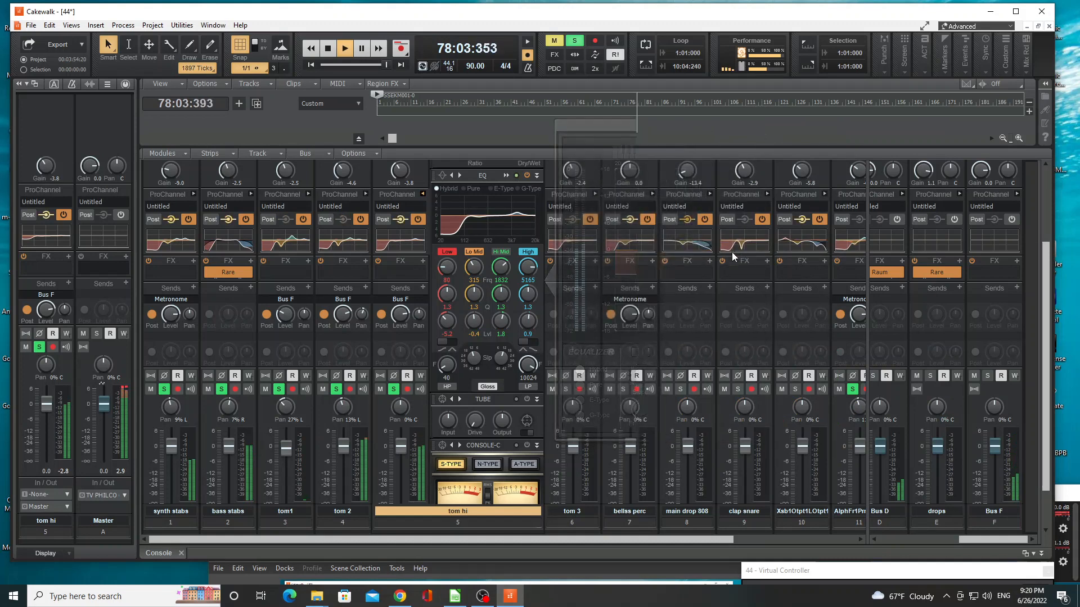
pyautogui.click(424, 194)
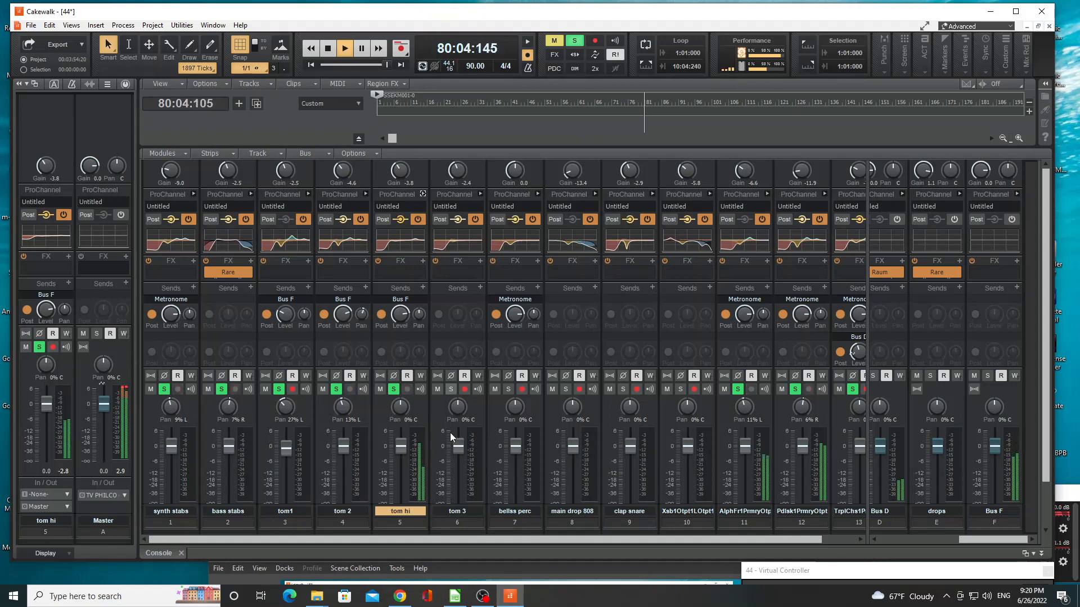
# - Solo tom 3 and set its pan to 30% R and its gain to -4.1
pyautogui.click(451, 389)
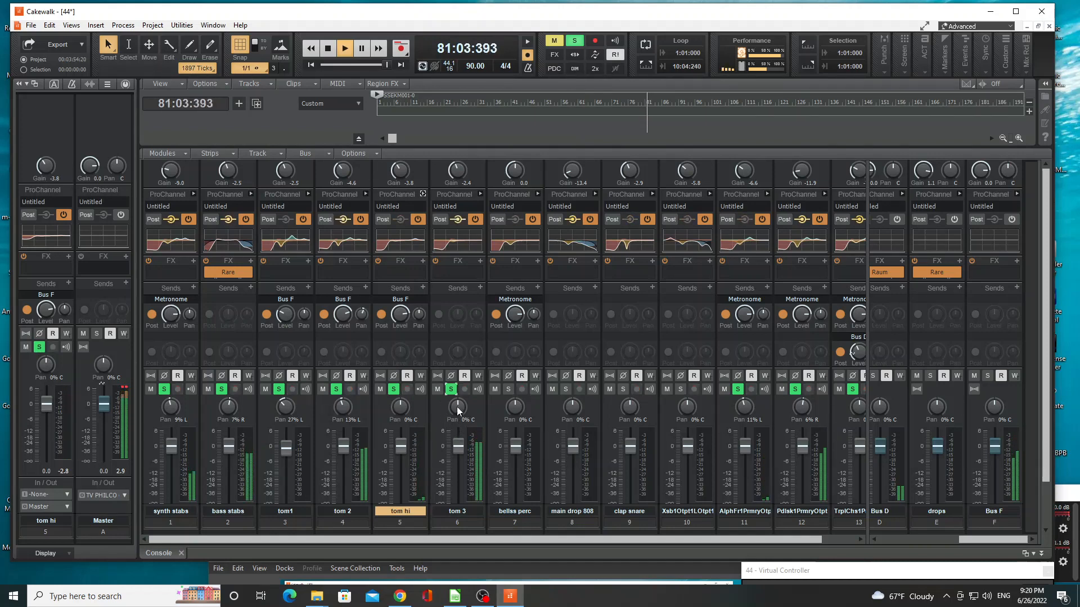
pyautogui.moveTo(457, 409); pyautogui.dragTo(457, 392)
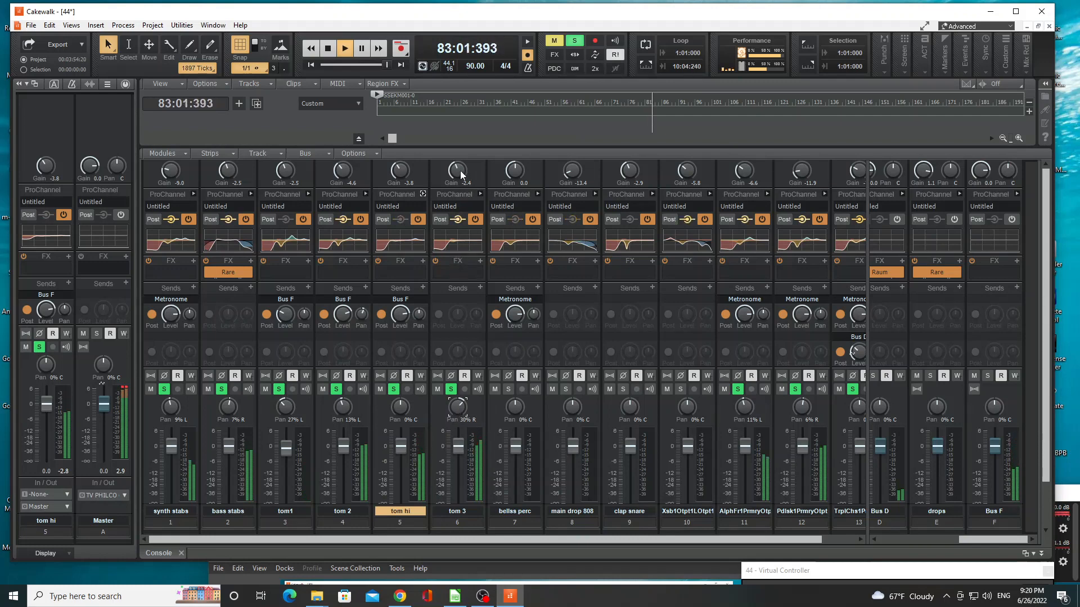
pyautogui.moveTo(459, 172); pyautogui.dragTo(460, 175)
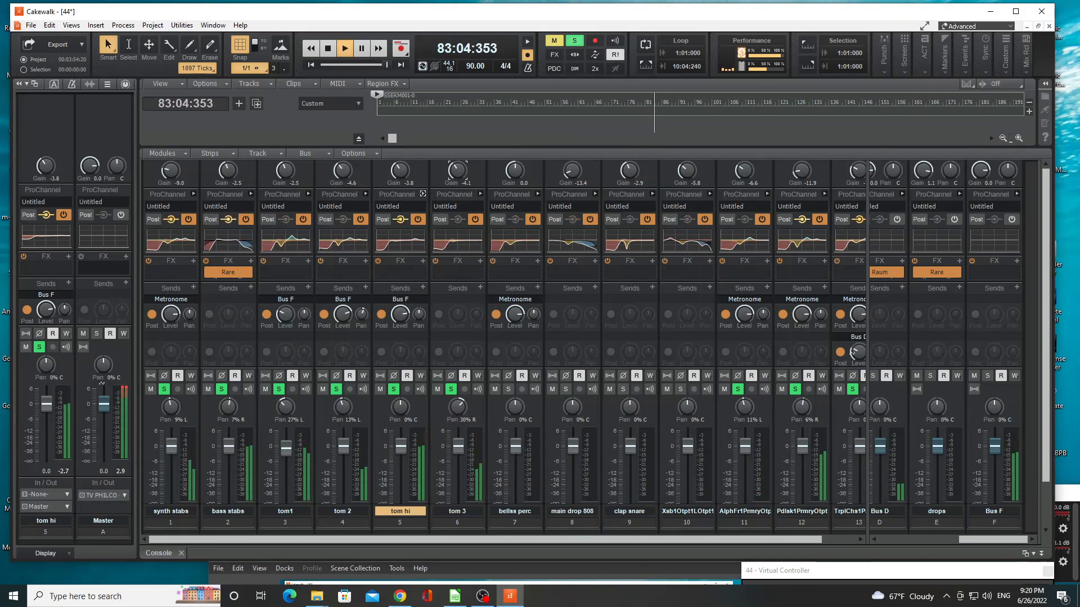
# - Route tom 3 to Bus F with a send, lower the send level slightly, and replay the song from the start
pyautogui.click(480, 287)
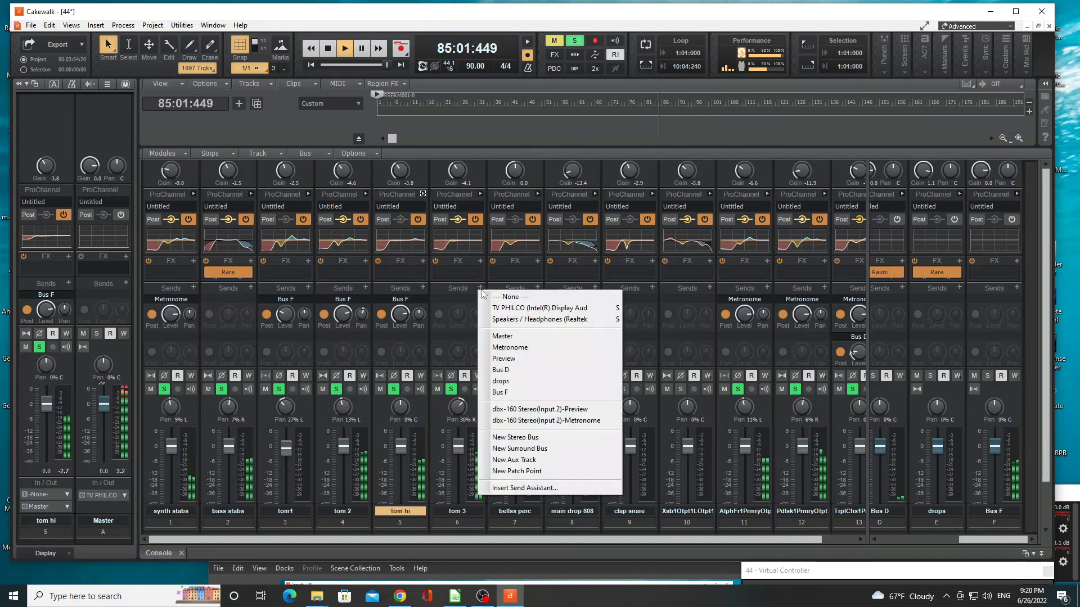
pyautogui.click(514, 393)
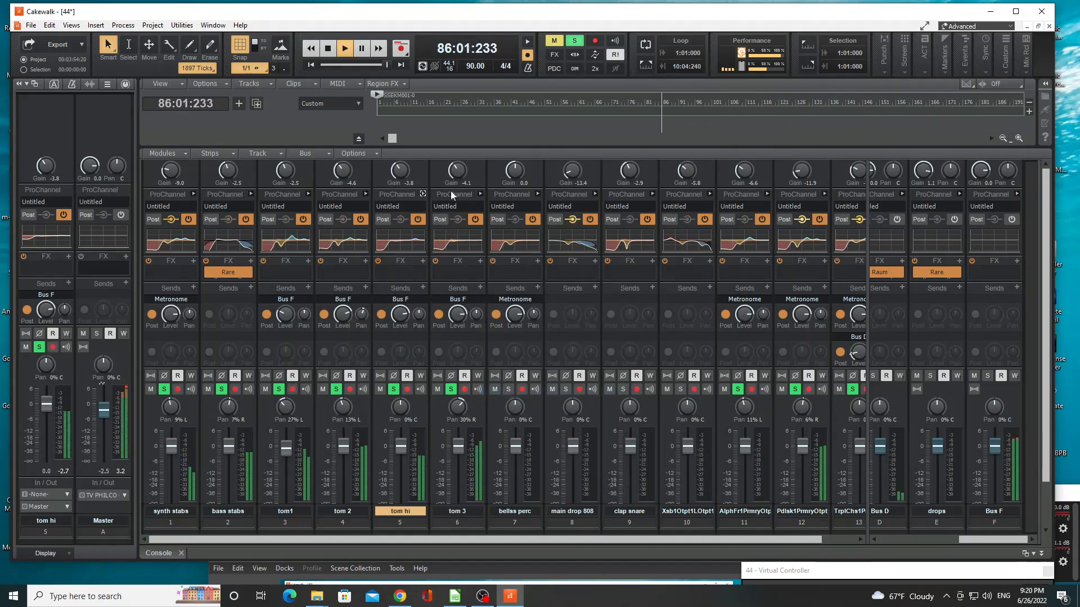
pyautogui.moveTo(458, 315); pyautogui.dragTo(458, 333)
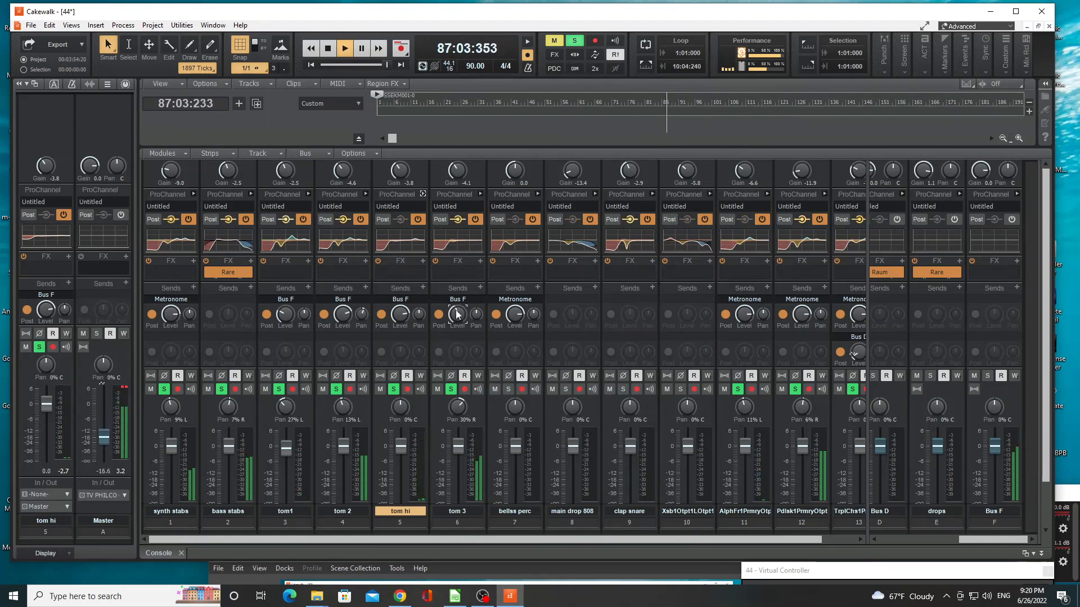
pyautogui.press('w')
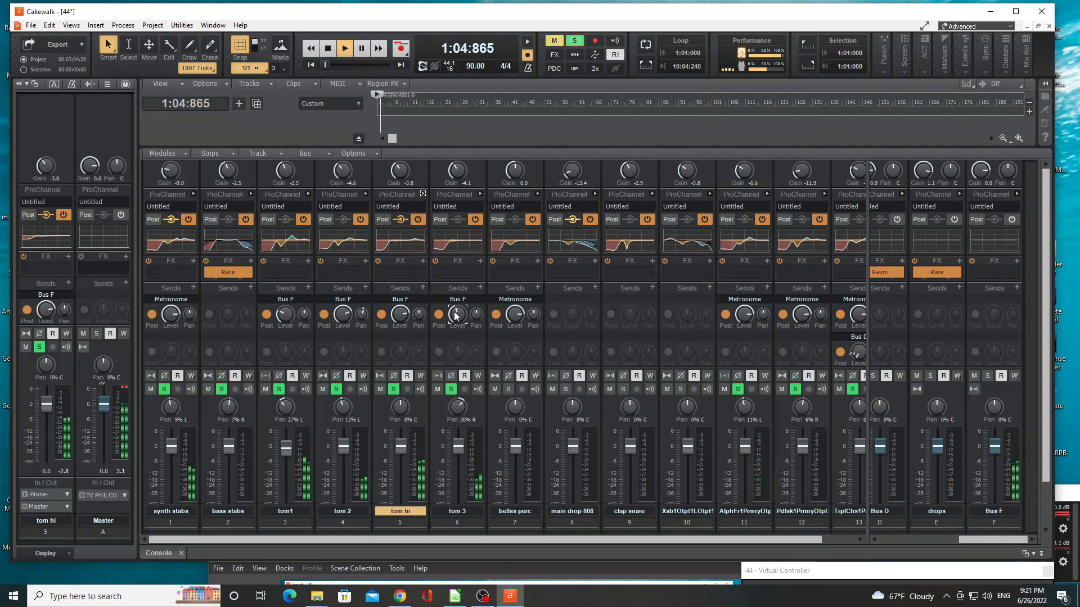
# - Narrow tom 3's pan to 13% R
pyautogui.moveTo(459, 407); pyautogui.dragTo(459, 410)
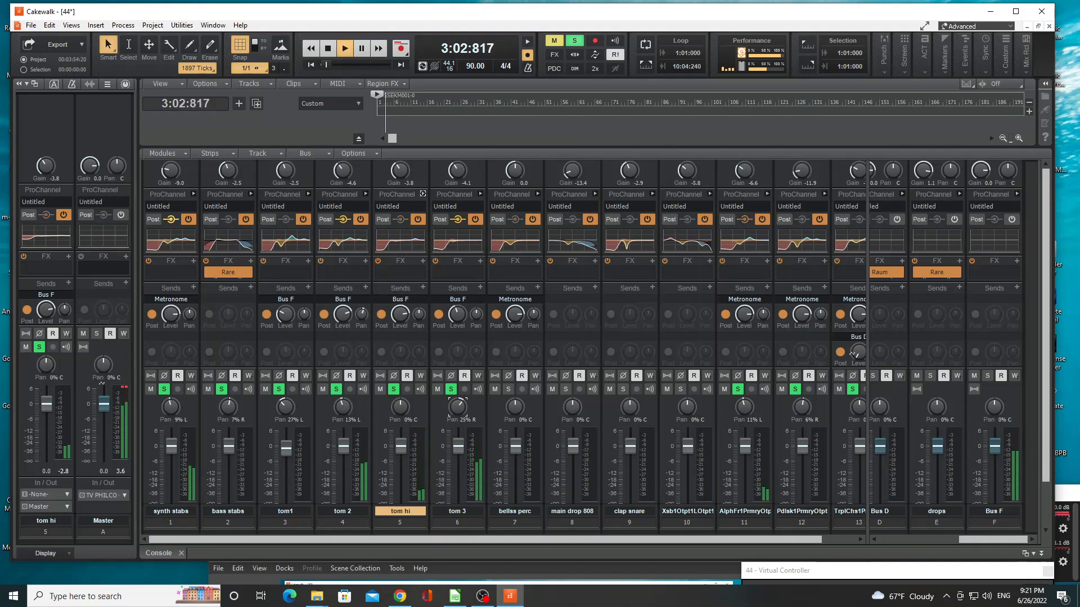
pyautogui.moveTo(460, 411); pyautogui.dragTo(460, 415)
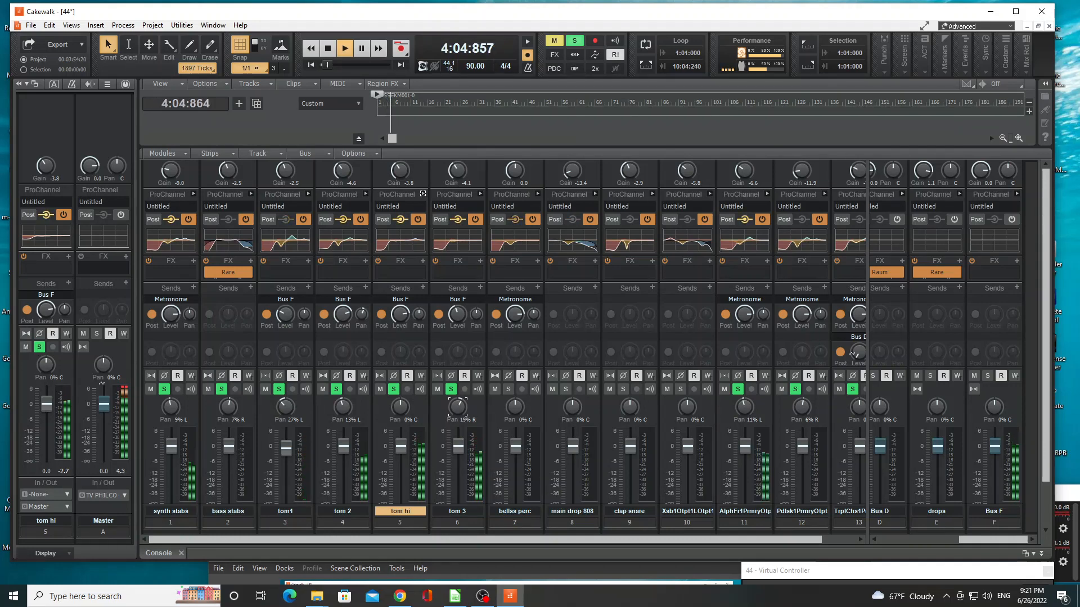
pyautogui.moveTo(460, 415); pyautogui.dragTo(460, 418)
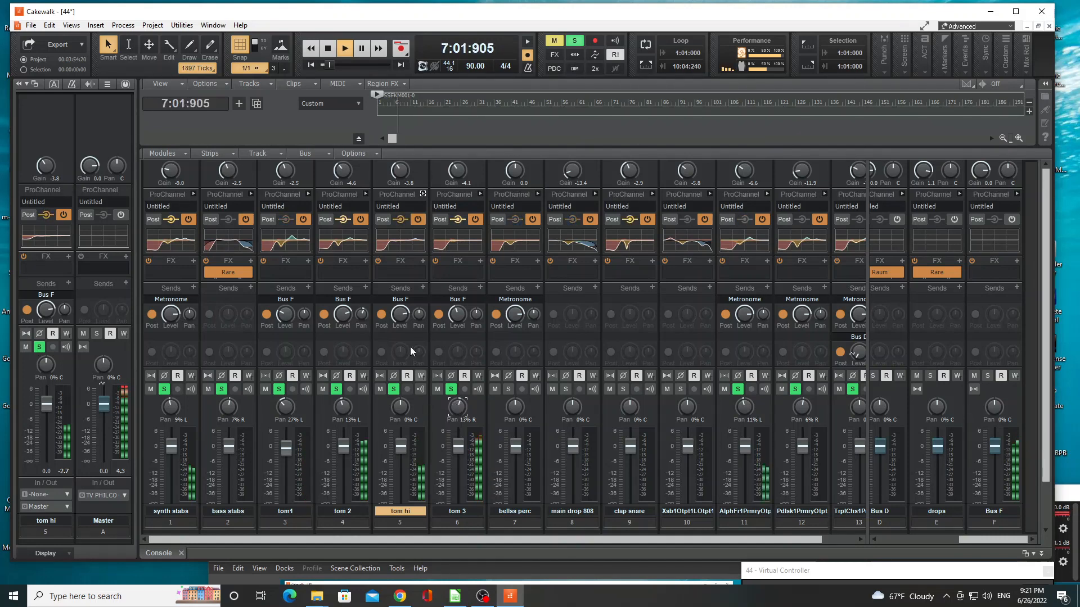
# - Add bellss perc to the soloed tracks and give it a second send to the Preview bus
pyautogui.moveTo(400, 315)
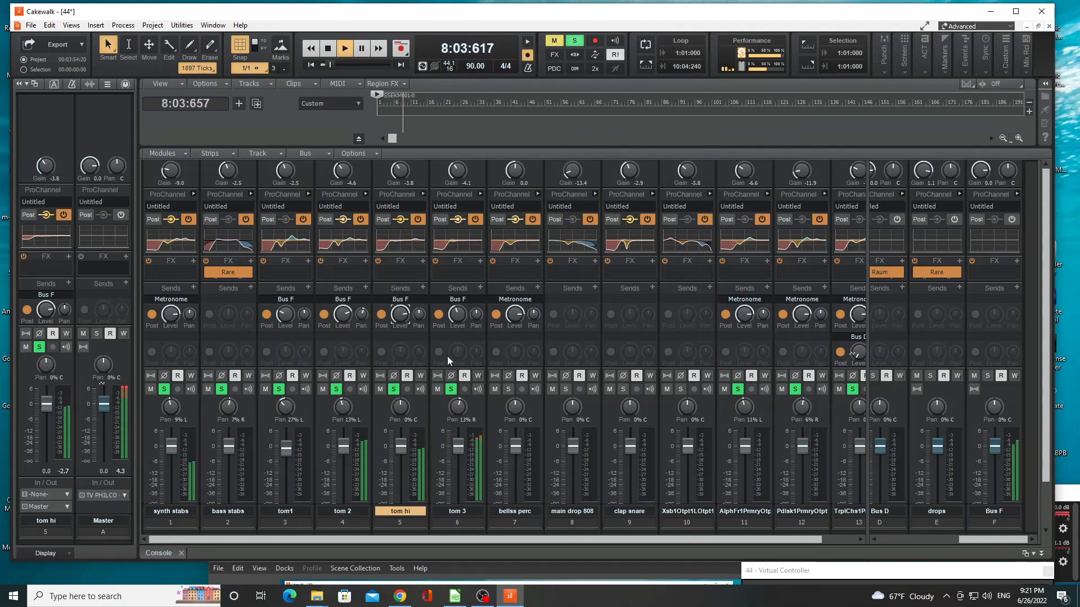
pyautogui.click(507, 390)
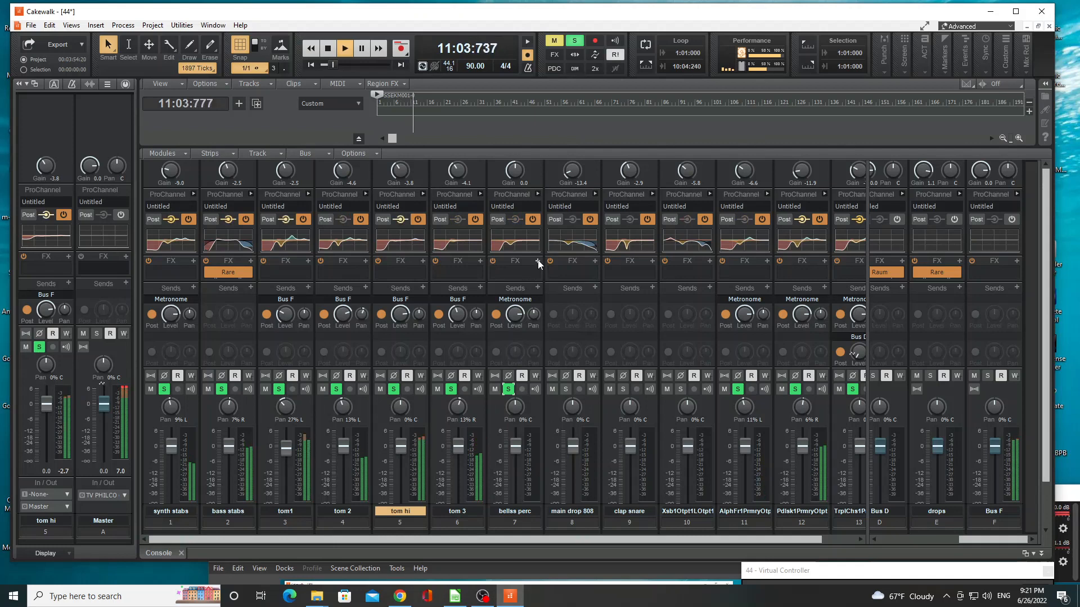
pyautogui.click(537, 289)
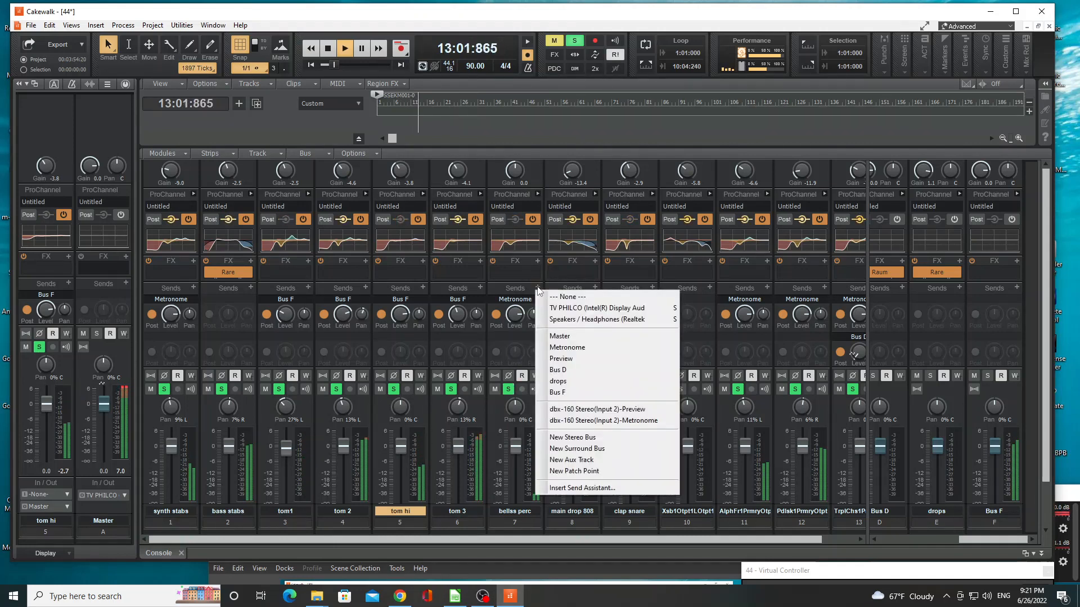
pyautogui.click(558, 360)
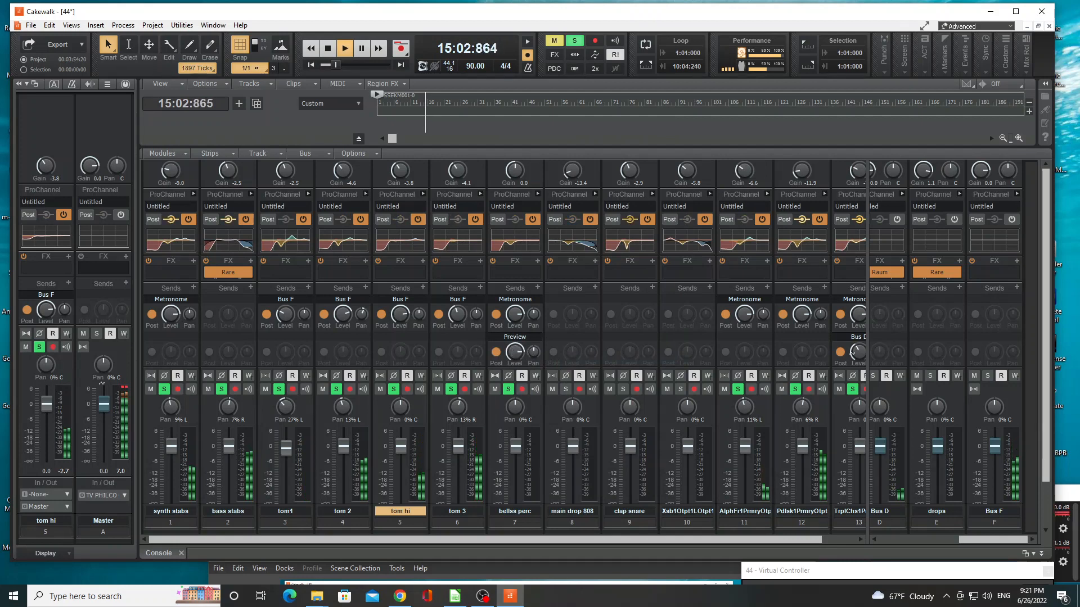
# - Spread the bellss perc sends by panning the Preview send to the right and the Metronome send to the left
pyautogui.moveTo(515, 352)
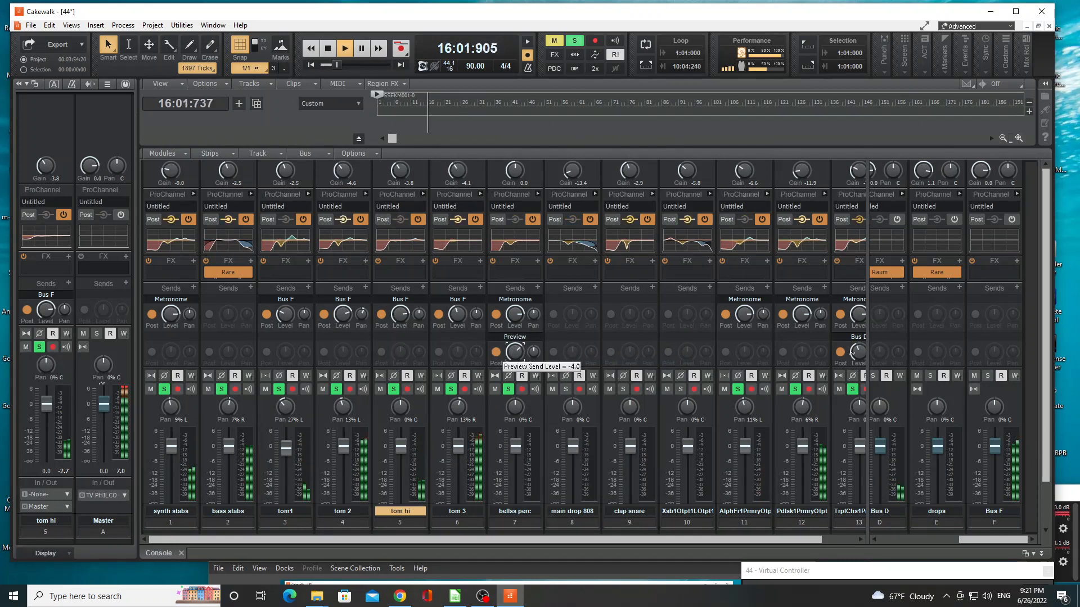
pyautogui.moveTo(533, 355); pyautogui.dragTo(533, 329)
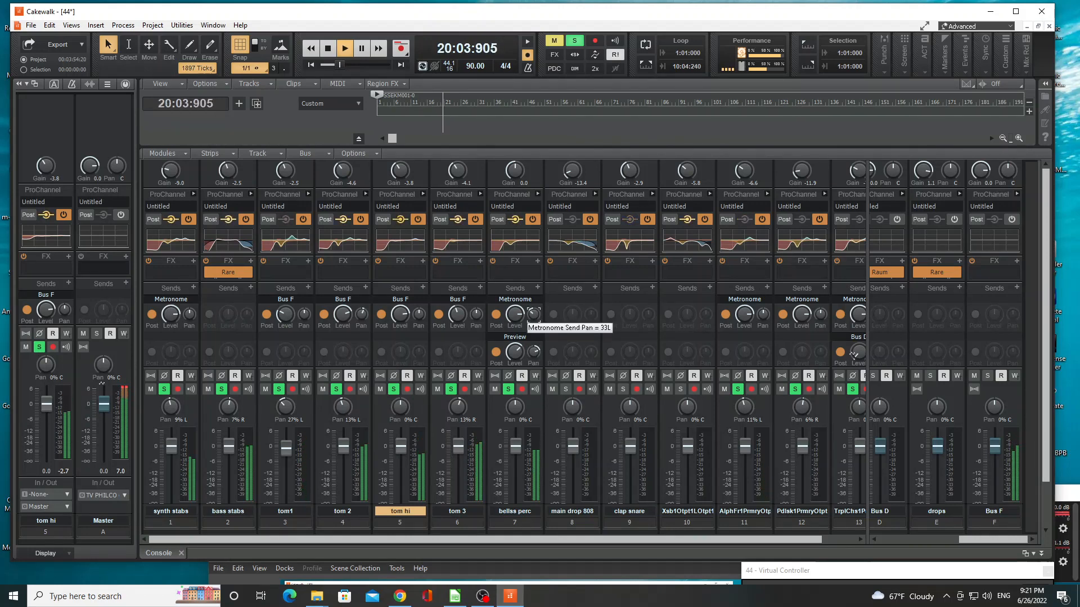
pyautogui.moveTo(533, 315)
pyautogui.mouseDown()
pyautogui.moveTo(534, 337)
pyautogui.moveTo(534, 319)
pyautogui.mouseUp()
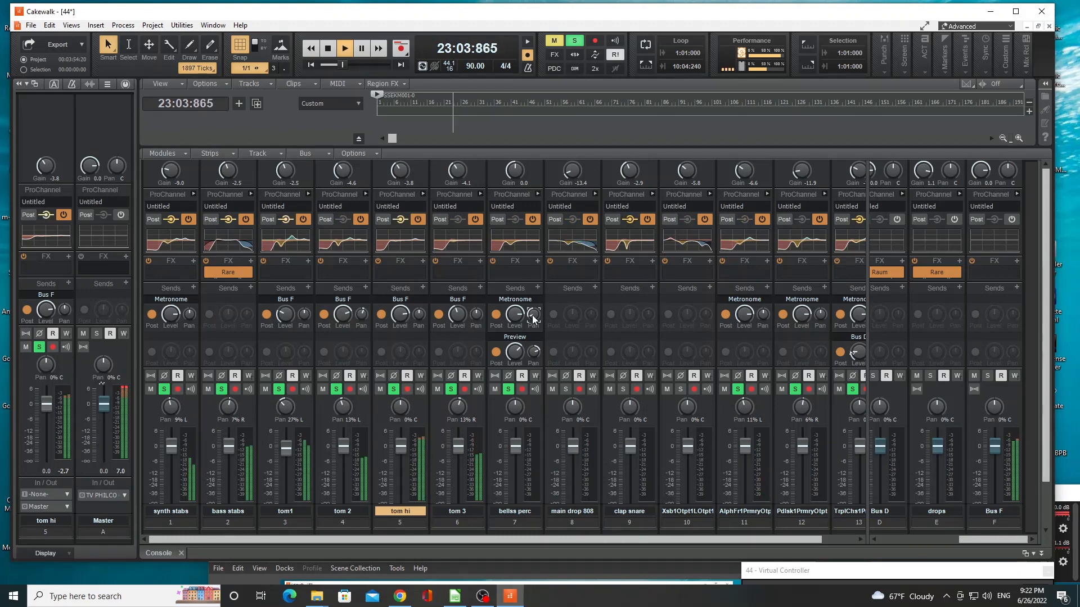
# - Add track 10 (Xsb1Otpt1) to the soloed tracks and raise its gain to -2.2
pyautogui.click(565, 389)
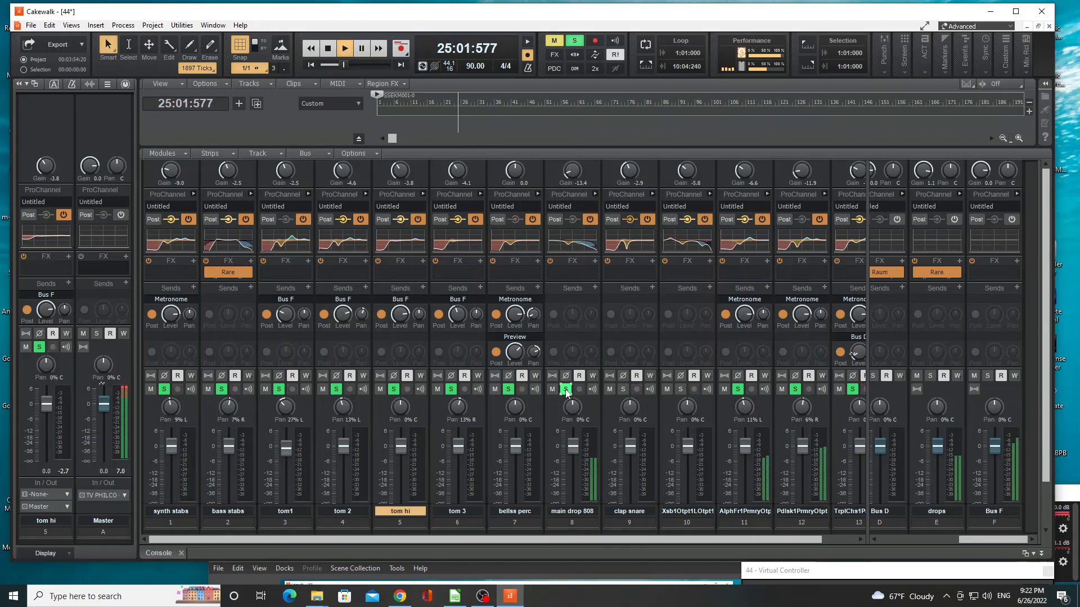
pyautogui.click(565, 389)
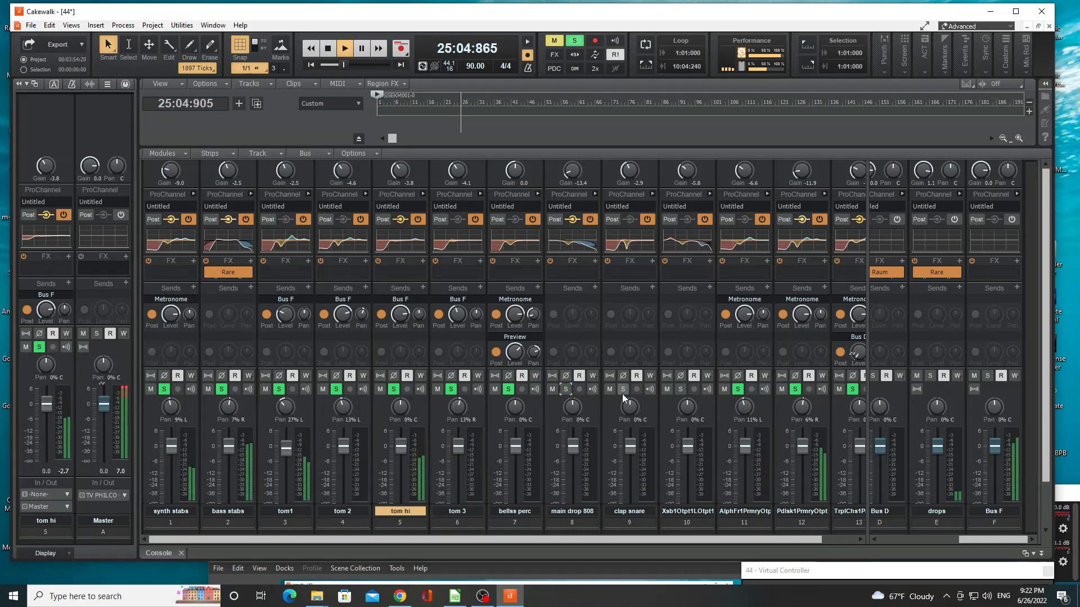
pyautogui.click(681, 390)
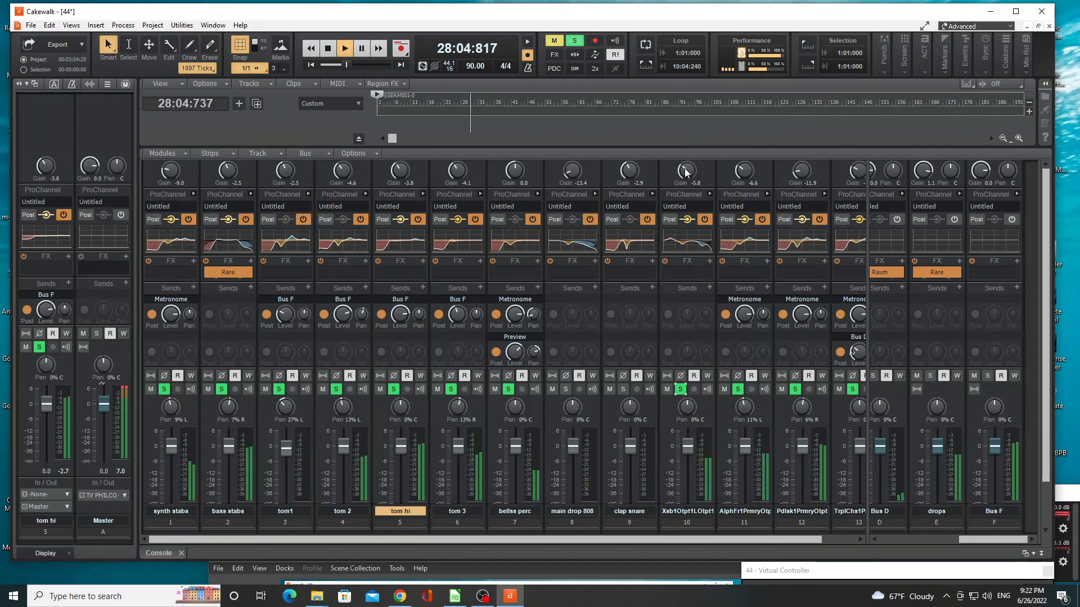
pyautogui.moveTo(686, 171); pyautogui.dragTo(686, 161)
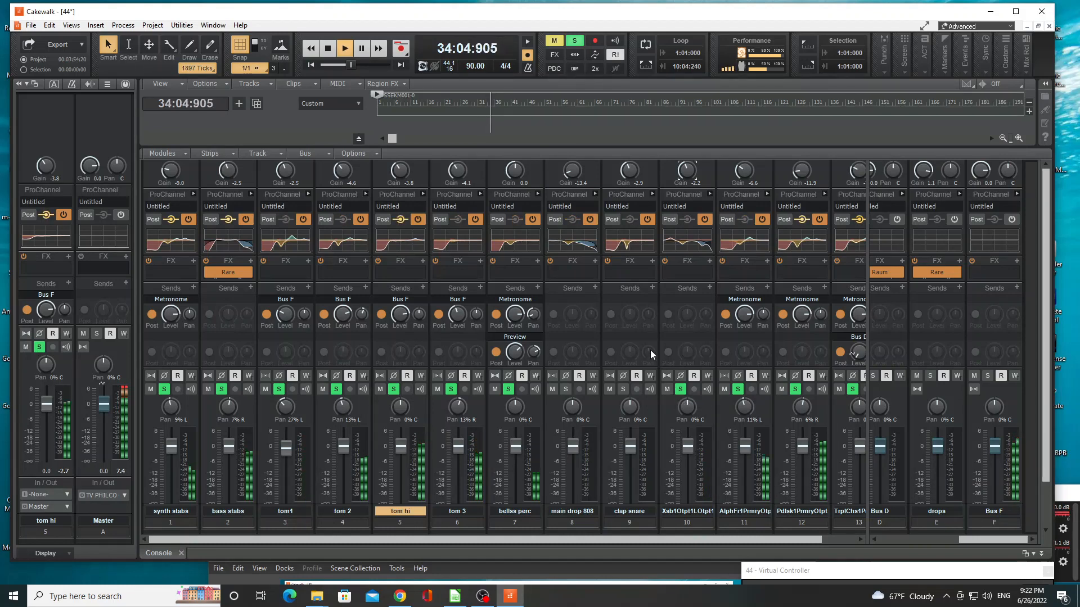
# - Route track 10 to the drops bus with a send and lower the send level to around -21.9
pyautogui.click(708, 287)
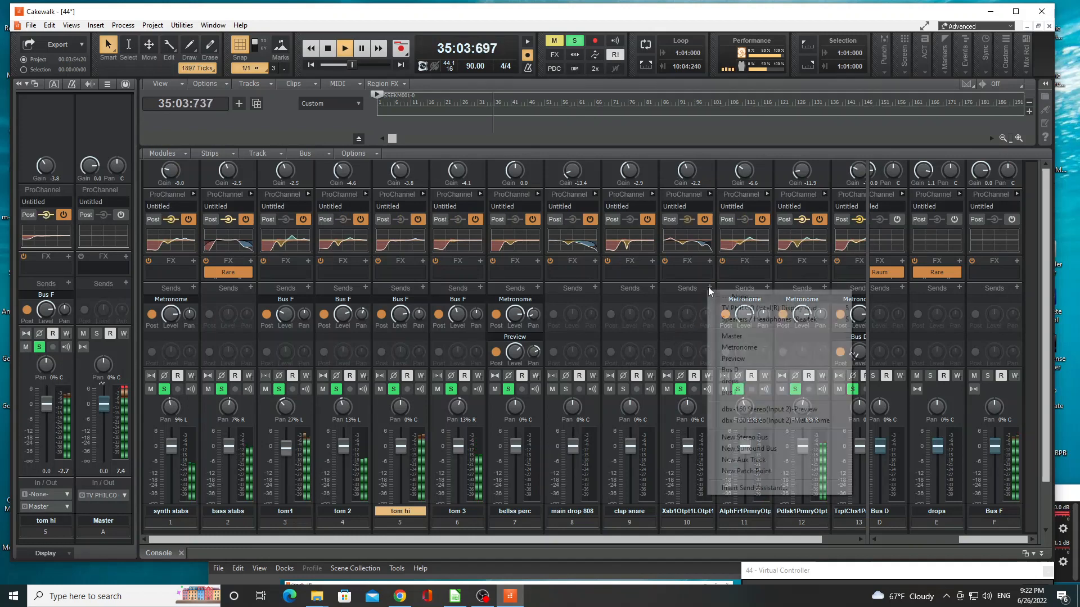
pyautogui.click(736, 347)
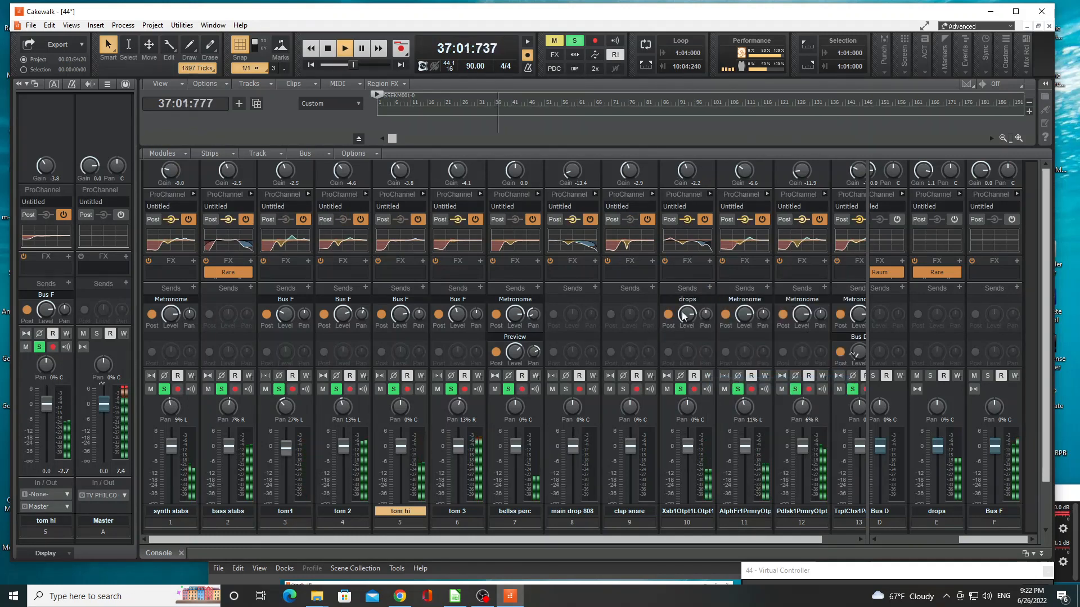
pyautogui.moveTo(687, 315); pyautogui.dragTo(687, 344)
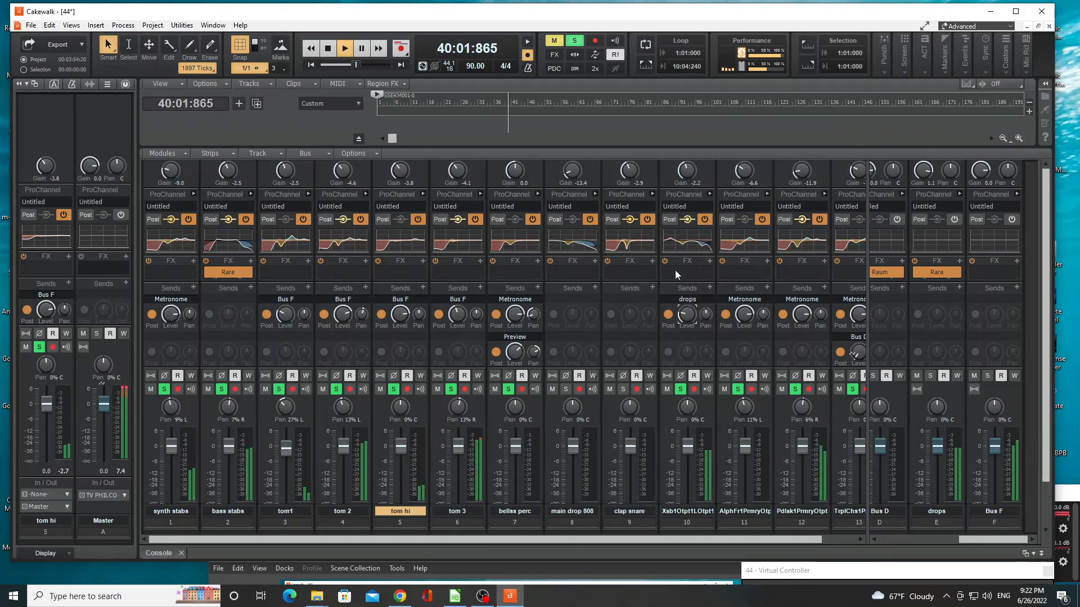
pyautogui.moveTo(685, 317)
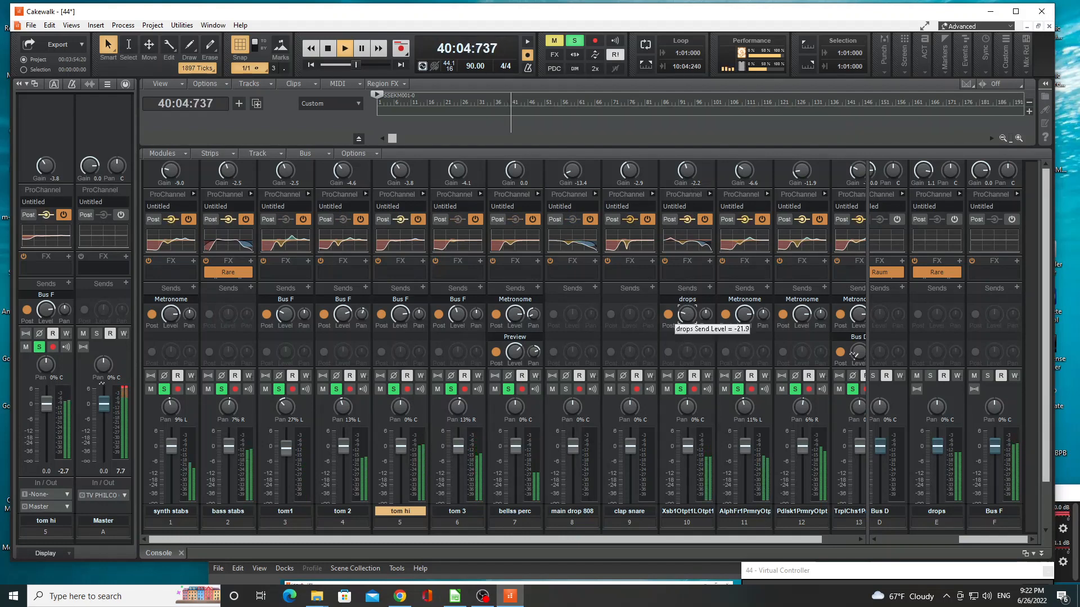
pyautogui.scroll(3, 685, 315)
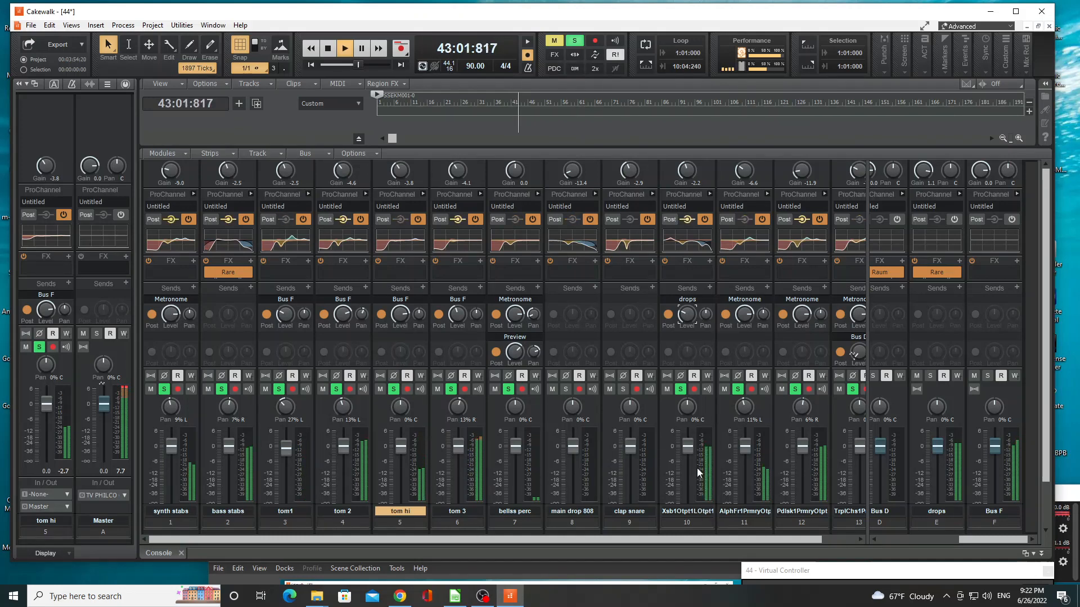
pyautogui.moveTo(687, 319); pyautogui.dragTo(687, 315)
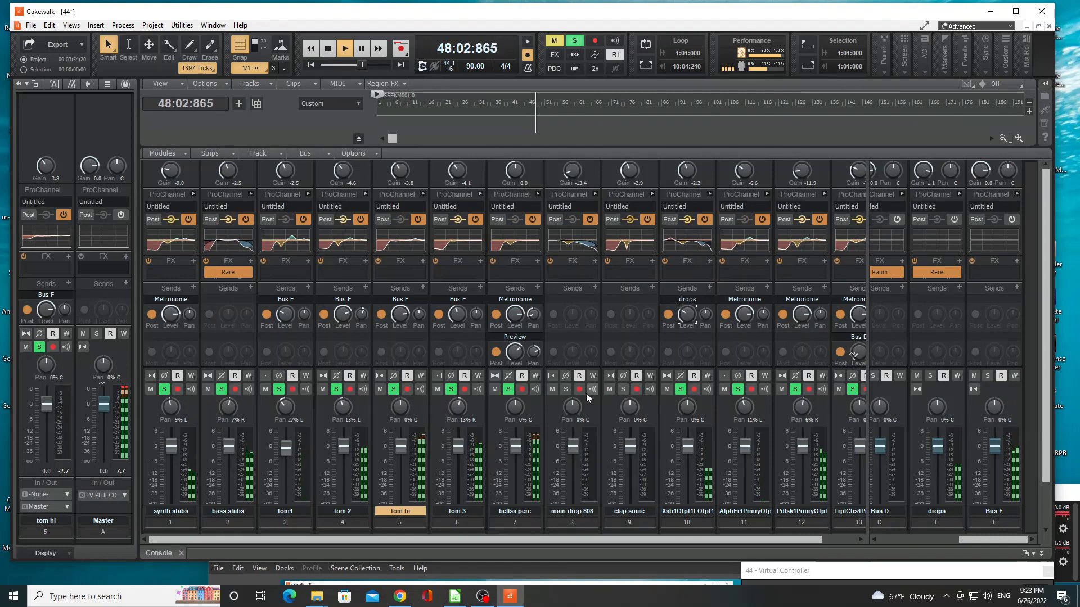
# - Solo main drop 808, route it to the drops bus with a send, and turn the send level well down
pyautogui.click(566, 389)
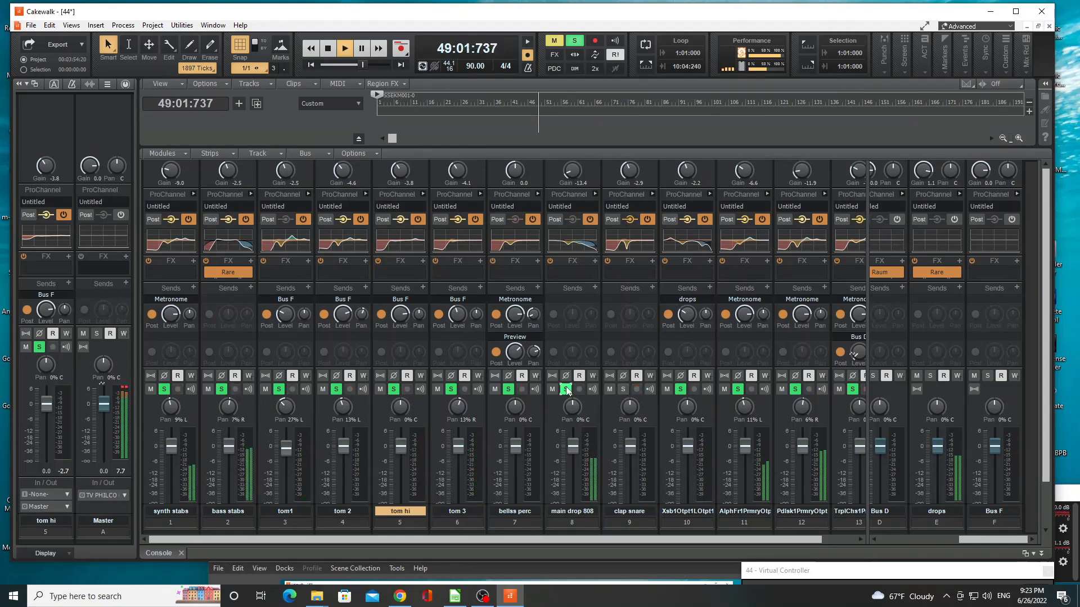
pyautogui.click(594, 288)
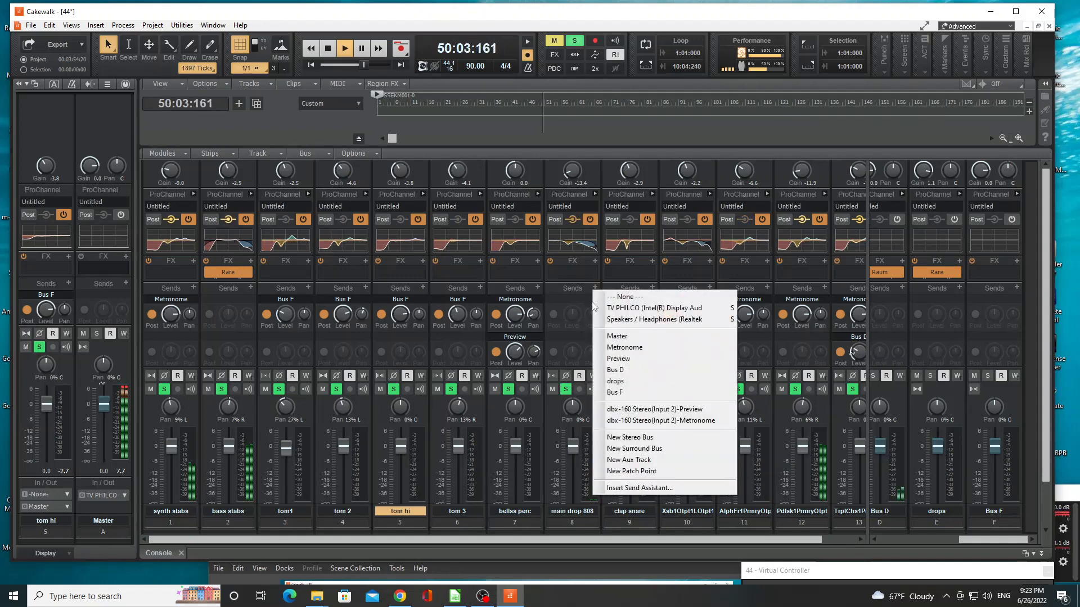
pyautogui.click(615, 381)
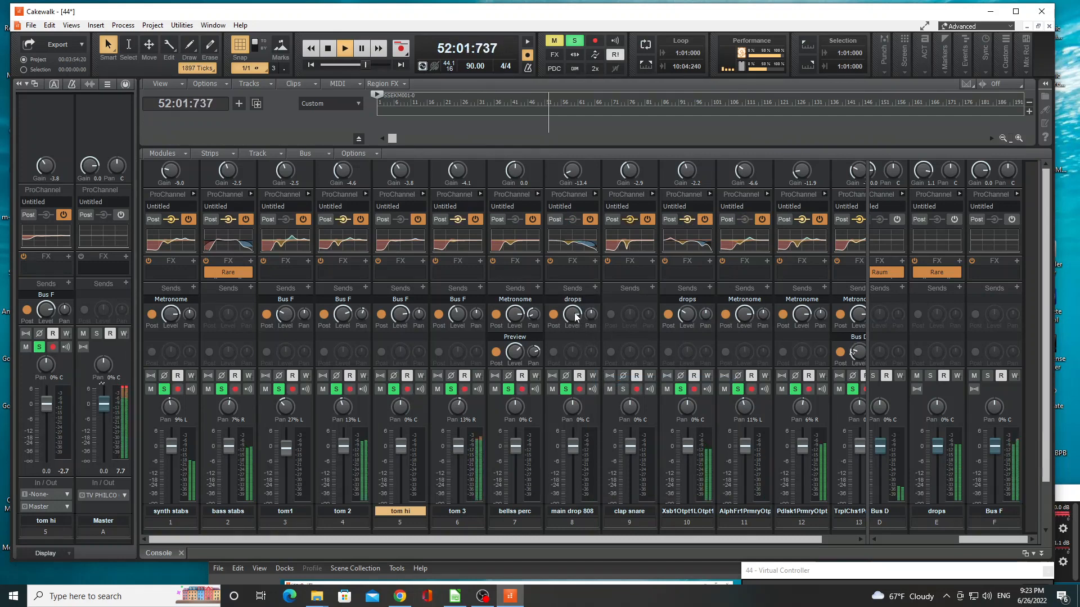
pyautogui.moveTo(573, 314); pyautogui.dragTo(573, 350)
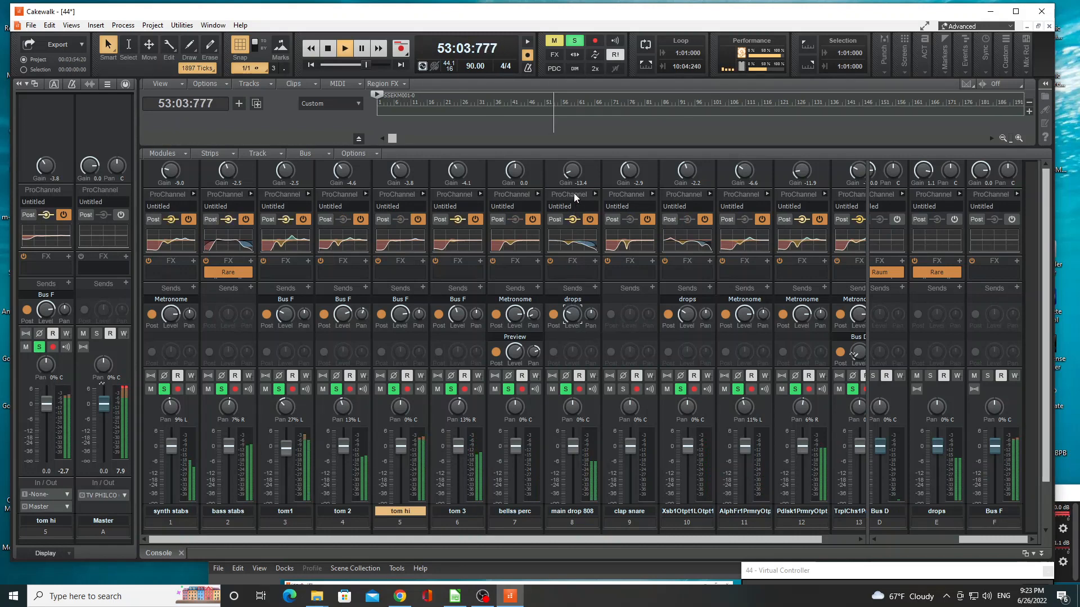
# - Raise the gain of main drop 808 to -10.8
pyautogui.moveTo(573, 171); pyautogui.dragTo(572, 169)
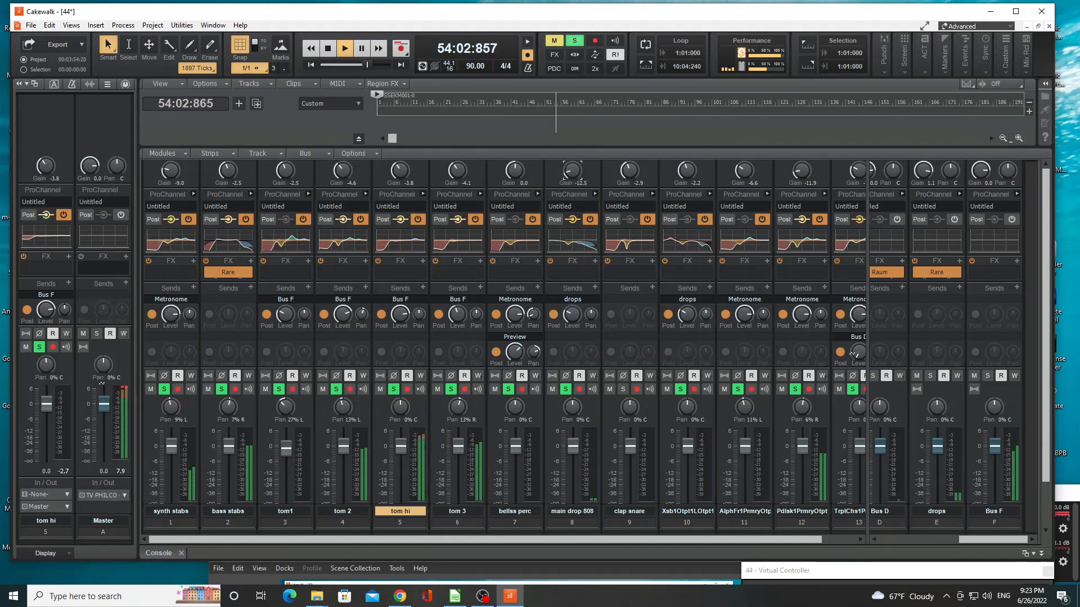
pyautogui.moveTo(573, 170); pyautogui.dragTo(572, 169)
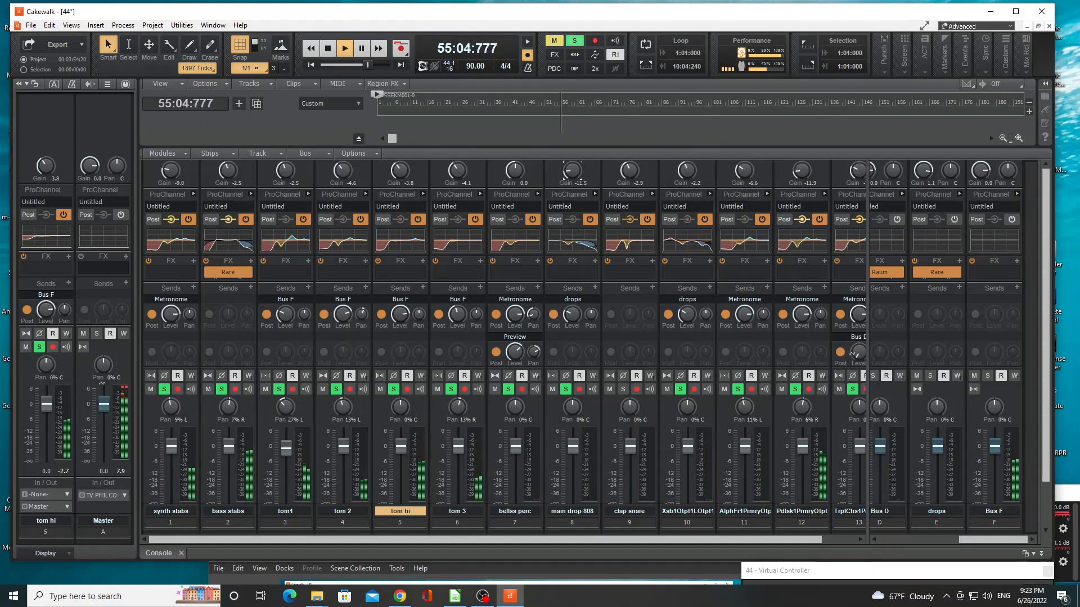
pyautogui.moveTo(574, 170); pyautogui.dragTo(573, 169)
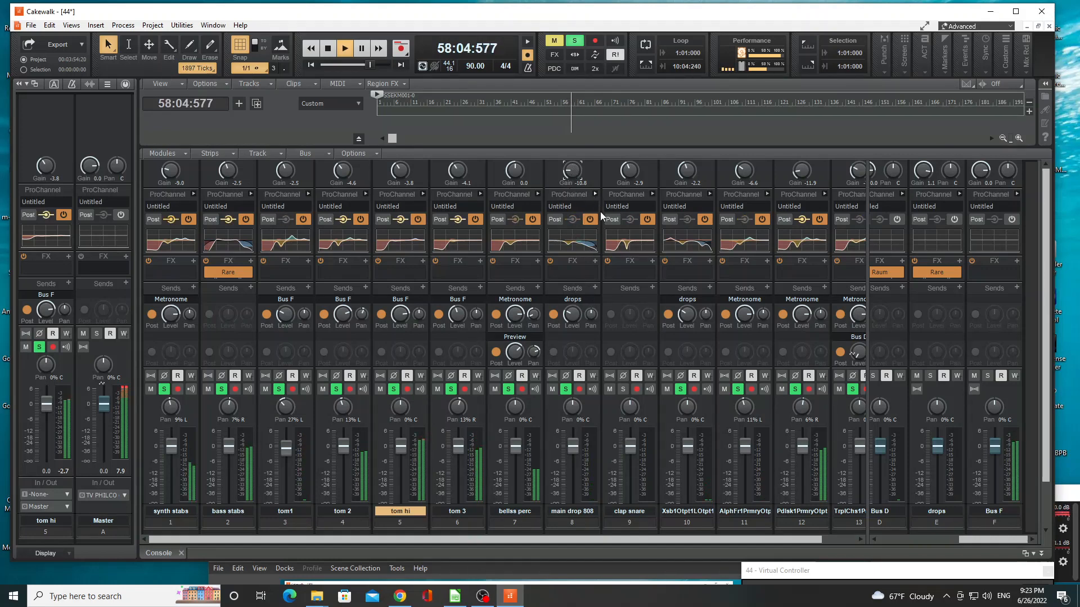
# - Boost the Low band of main drop 808's equalizer by 2.6 dB at 43 Hz, and close the equalizer window
pyautogui.click(595, 194)
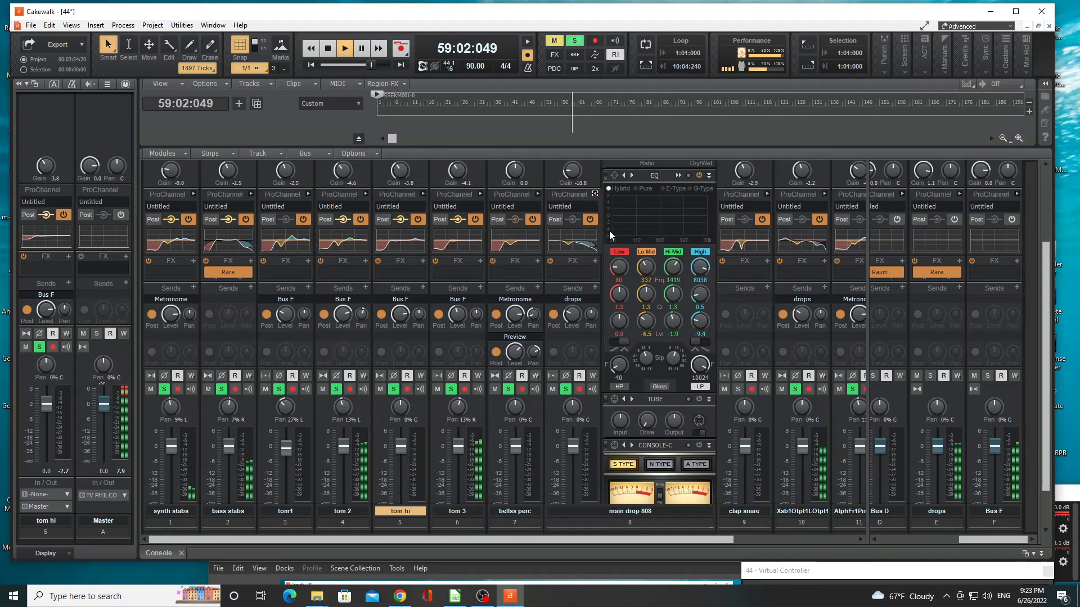
pyautogui.click(678, 175)
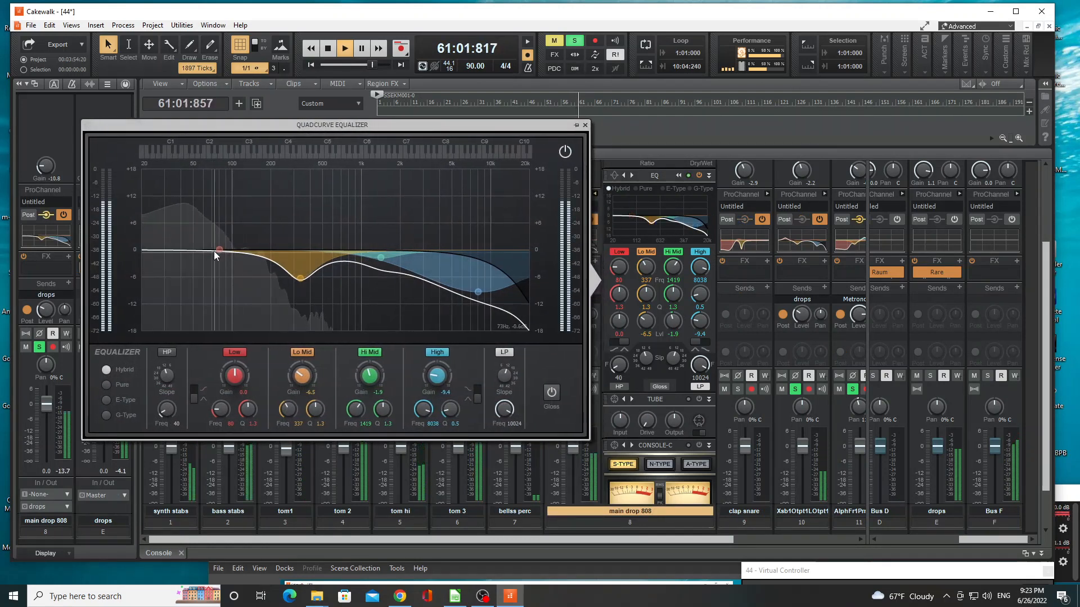
pyautogui.moveTo(218, 250); pyautogui.dragTo(184, 239)
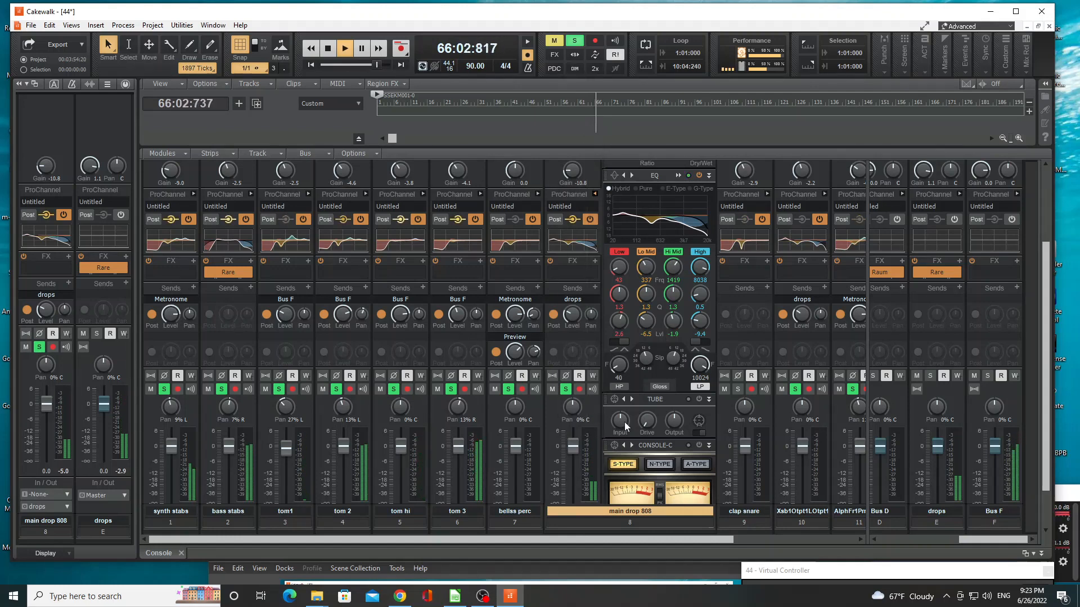
# - Add a little Tube saturation drive to main drop 808 and collapse its expanded ProChannel
pyautogui.click(647, 422)
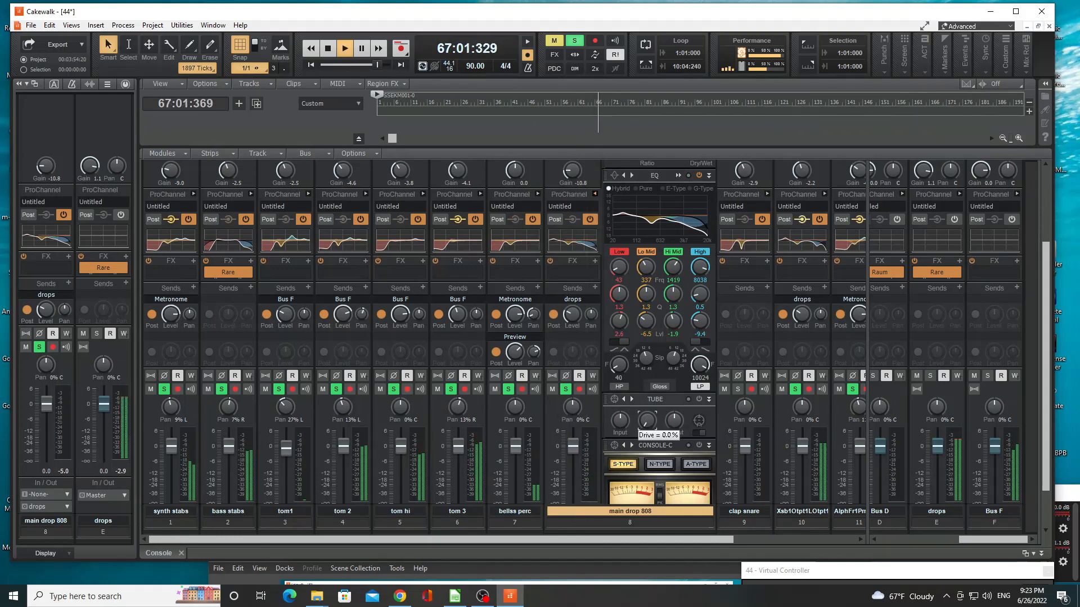
pyautogui.moveTo(646, 422); pyautogui.dragTo(646, 414)
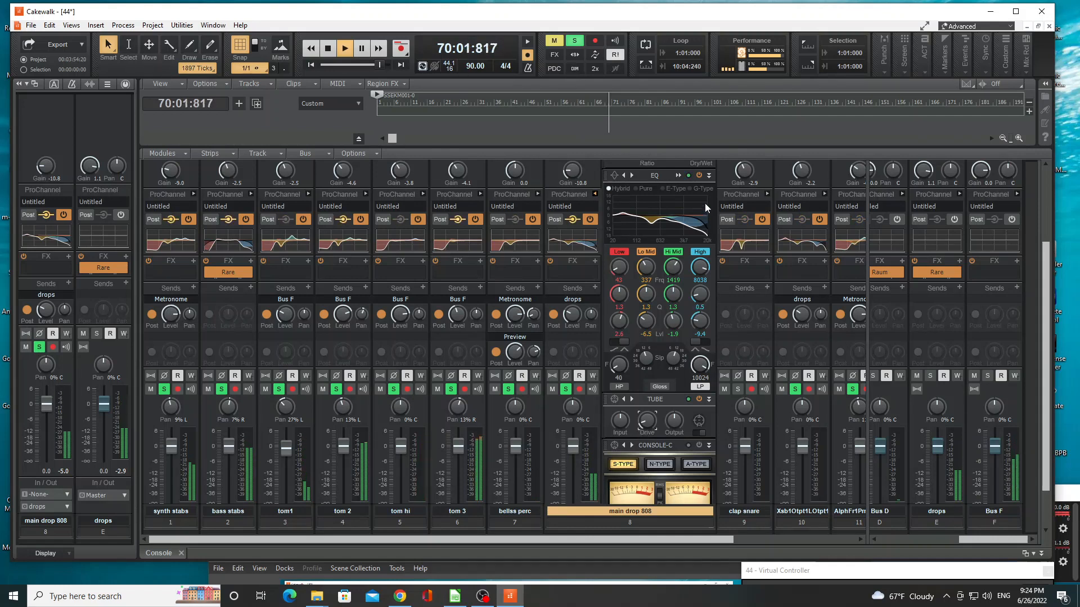
pyautogui.click(595, 194)
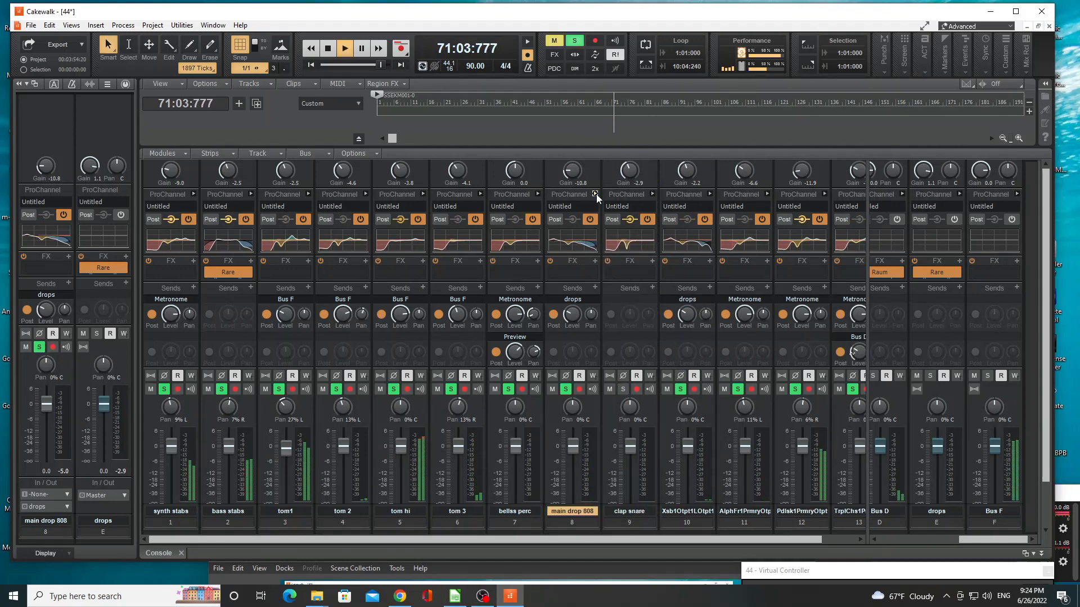
pyautogui.click(596, 261)
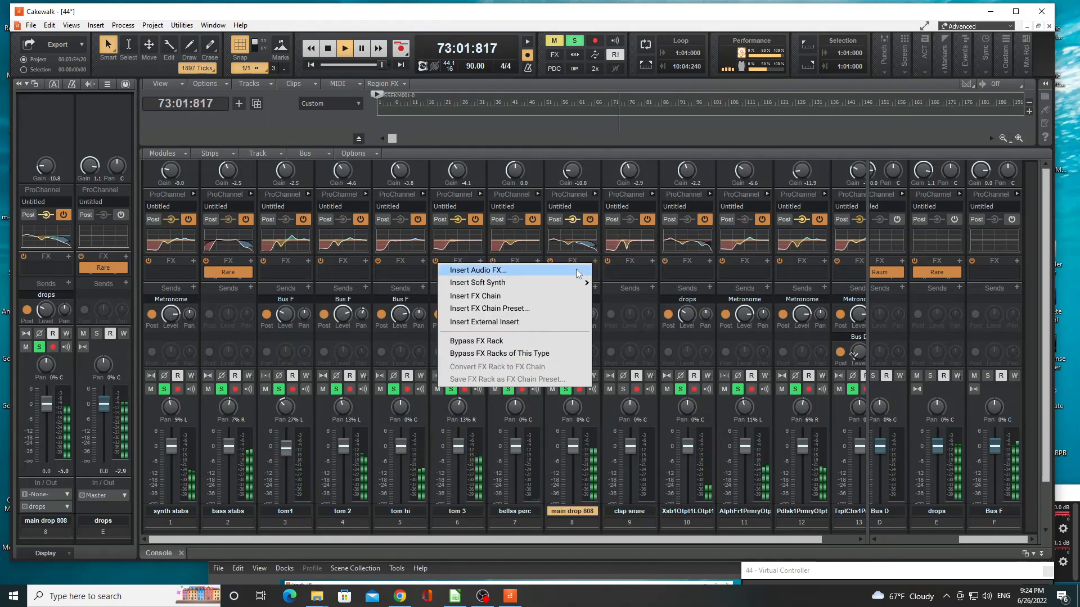
pyautogui.click(596, 264)
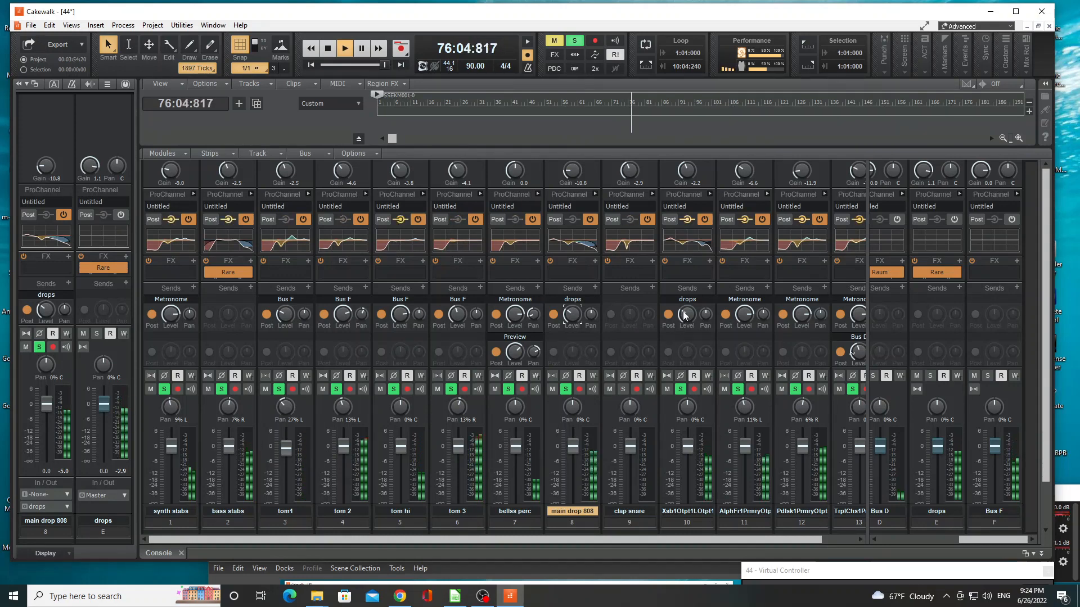
# - Nudge up track 10's drops send level and raise its gain to -1.5
pyautogui.moveTo(683, 313); pyautogui.dragTo(688, 306)
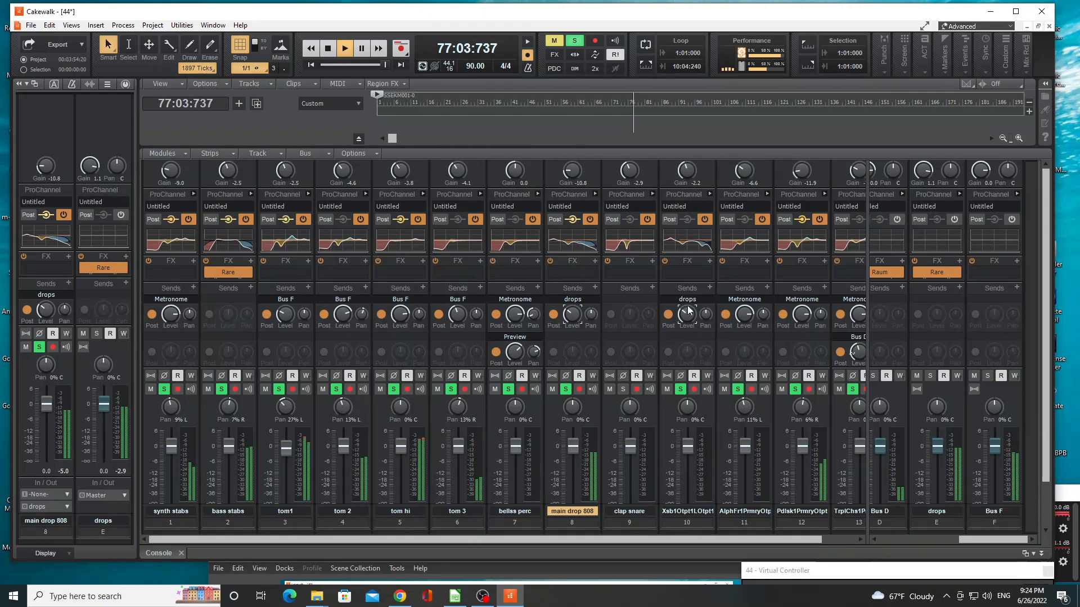
pyautogui.moveTo(690, 172); pyautogui.dragTo(690, 168)
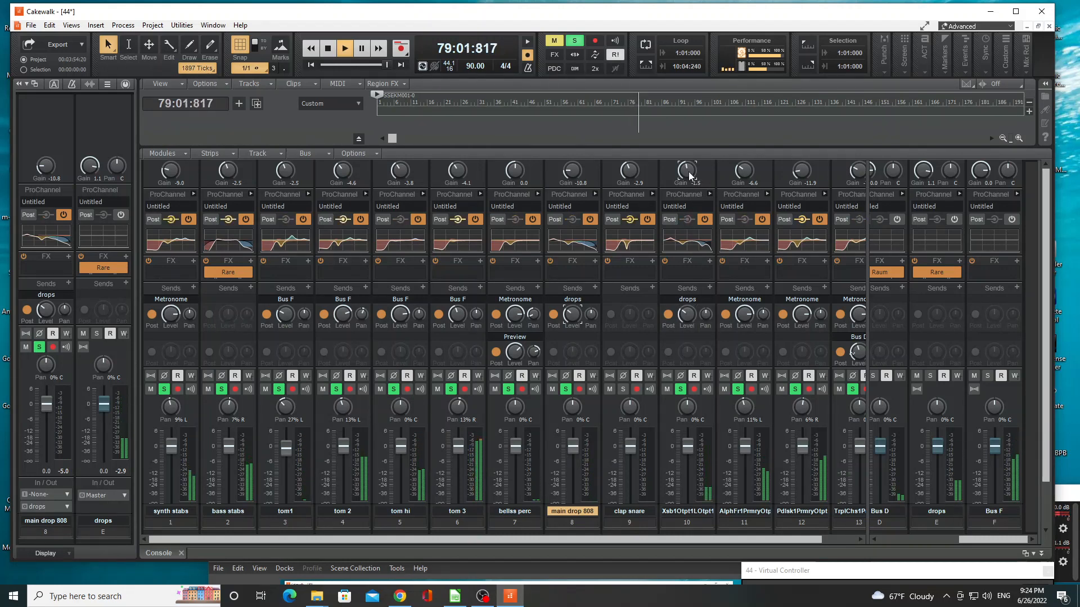
# - Solo clap snare, route it to Bus F with a send, and lower the send level to around -12.4
pyautogui.click(622, 388)
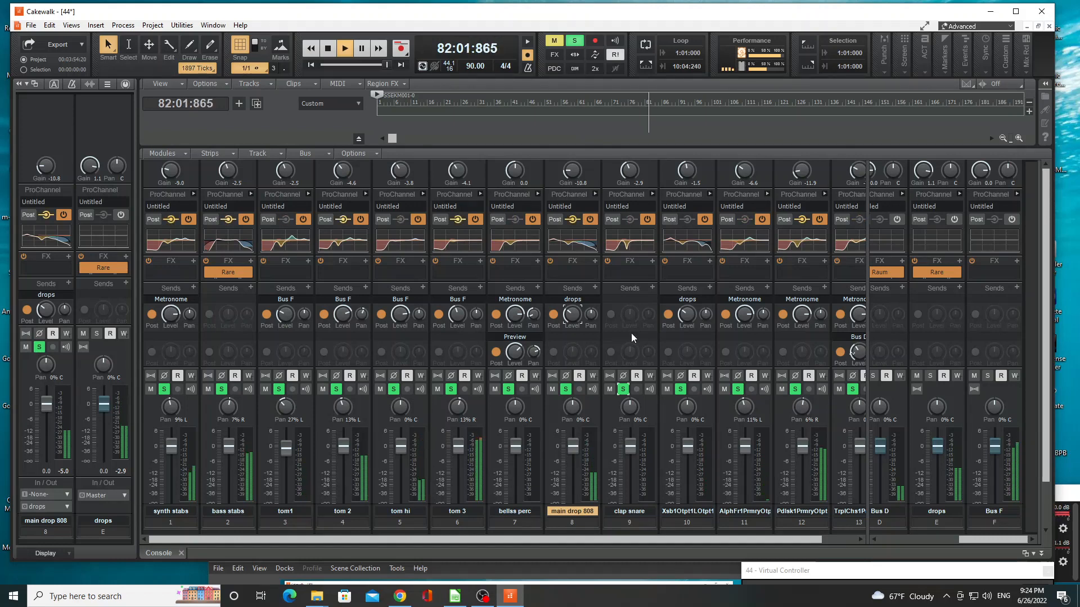
pyautogui.click(653, 287)
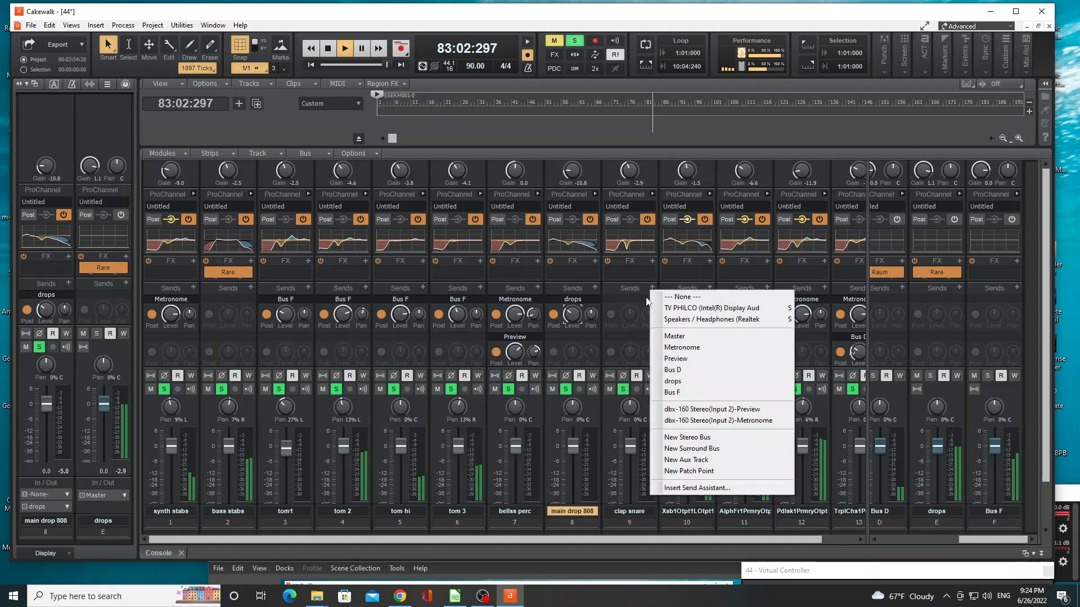
pyautogui.click(675, 381)
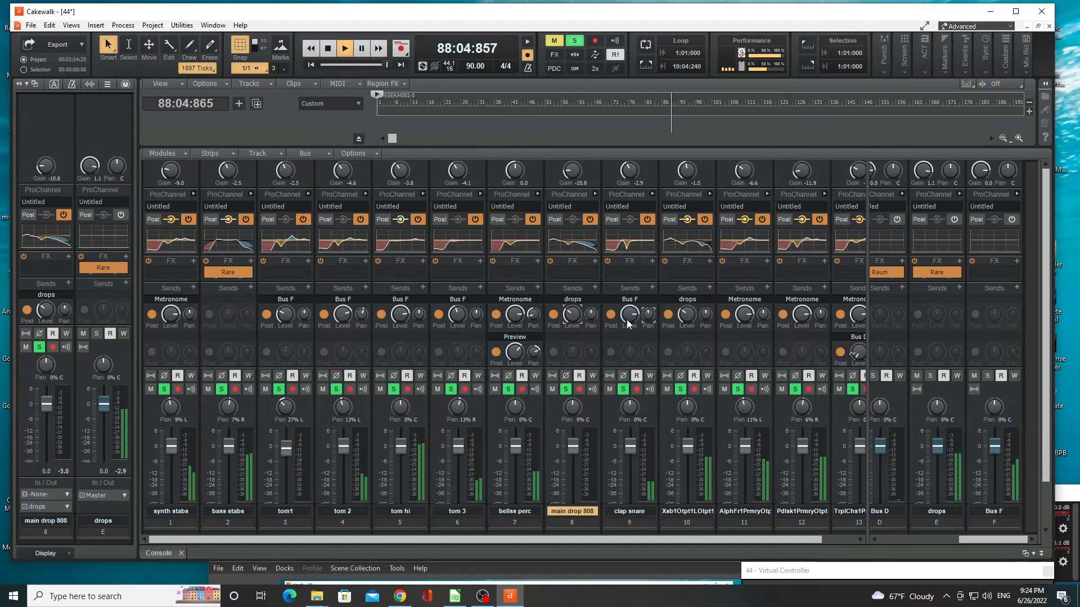
pyautogui.moveTo(629, 324)
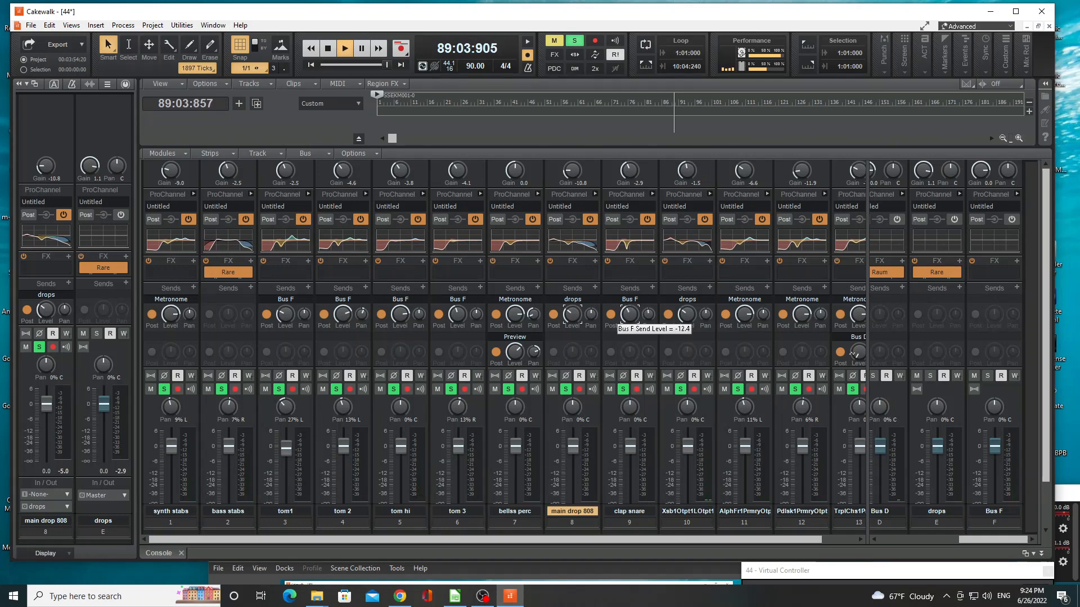
pyautogui.moveTo(628, 322); pyautogui.dragTo(628, 326)
# - Restart playback from the beginning of the song and raise the gain of bellss perc to 0.9
pyautogui.press('w')
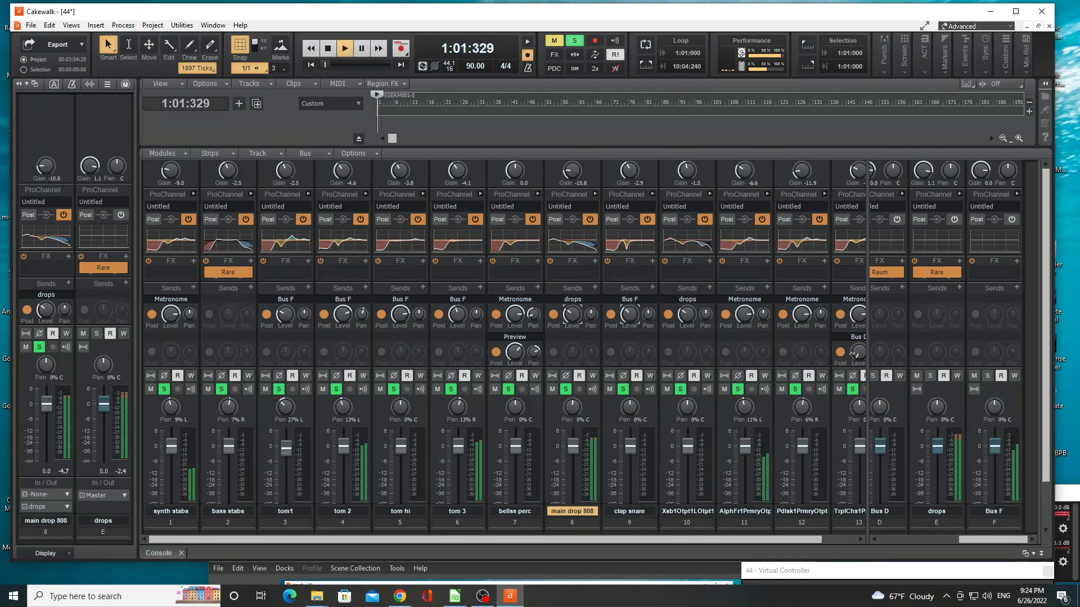
pyautogui.moveTo(628, 323)
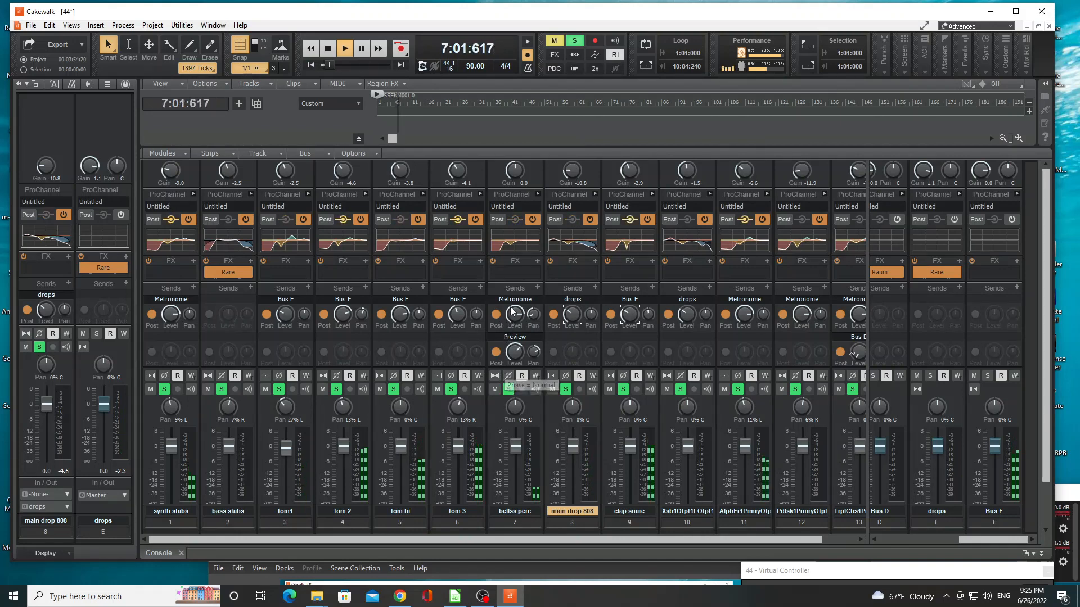
pyautogui.moveTo(516, 172); pyautogui.dragTo(517, 167)
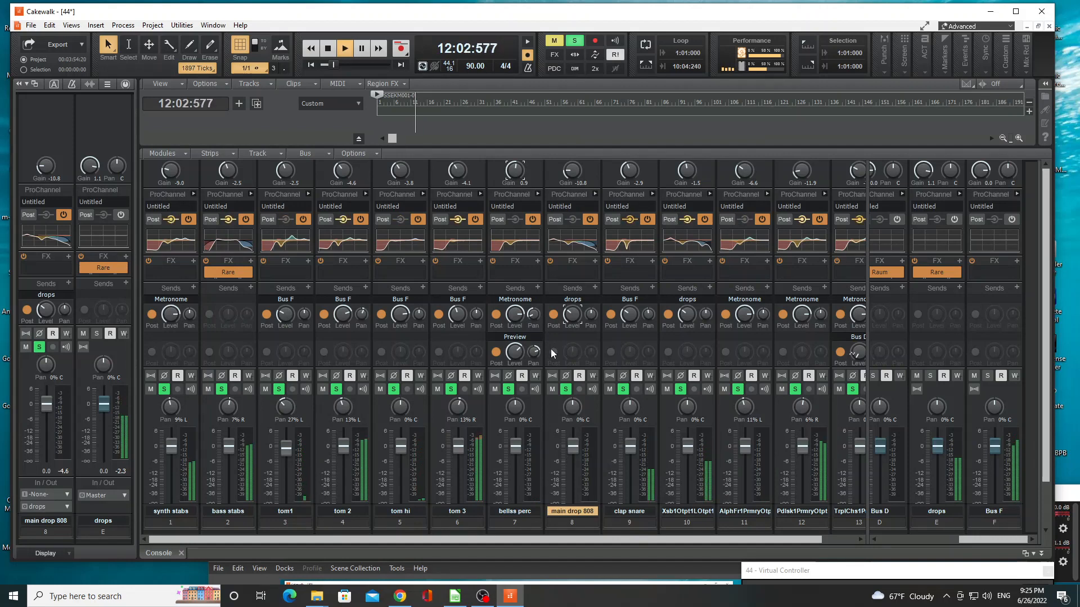
# - Insert the iZotope Relay VST3 effect on track 11
pyautogui.click(767, 261)
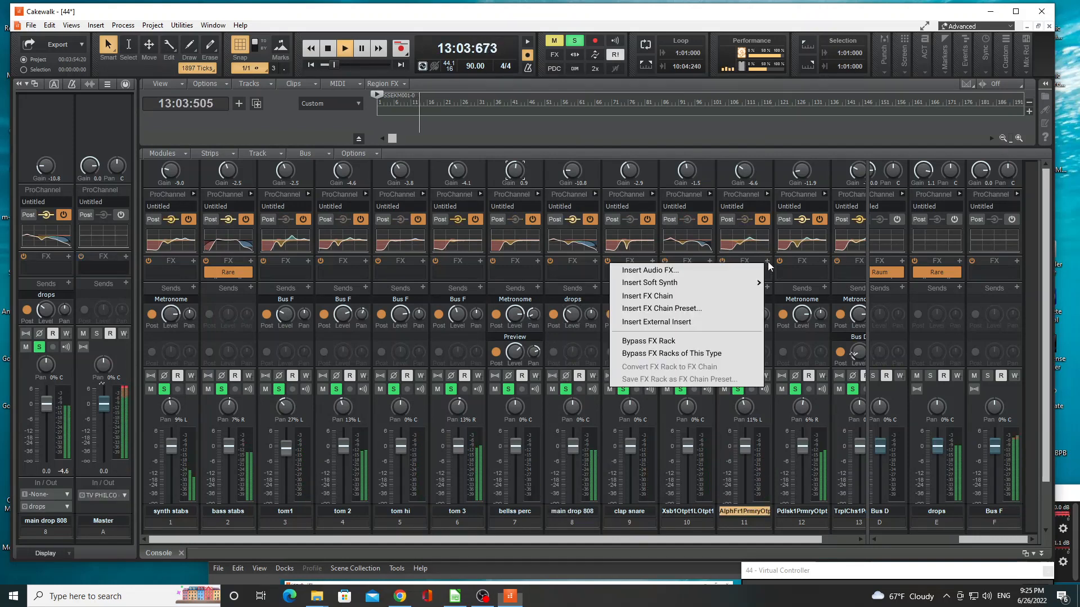
pyautogui.press('Escape')
pyautogui.rightClick(724, 269)
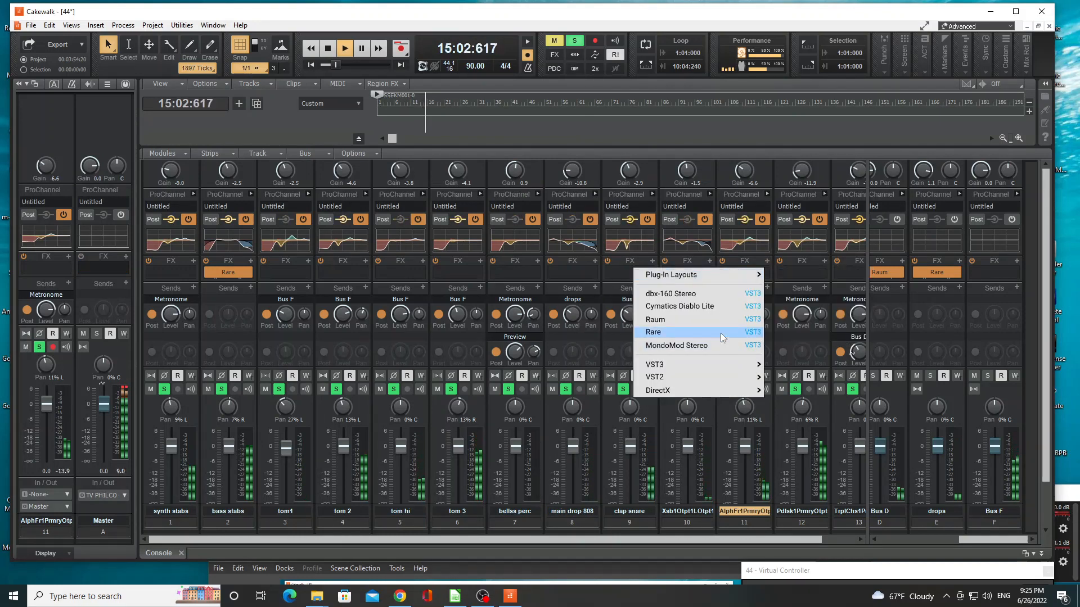
pyautogui.click(727, 364)
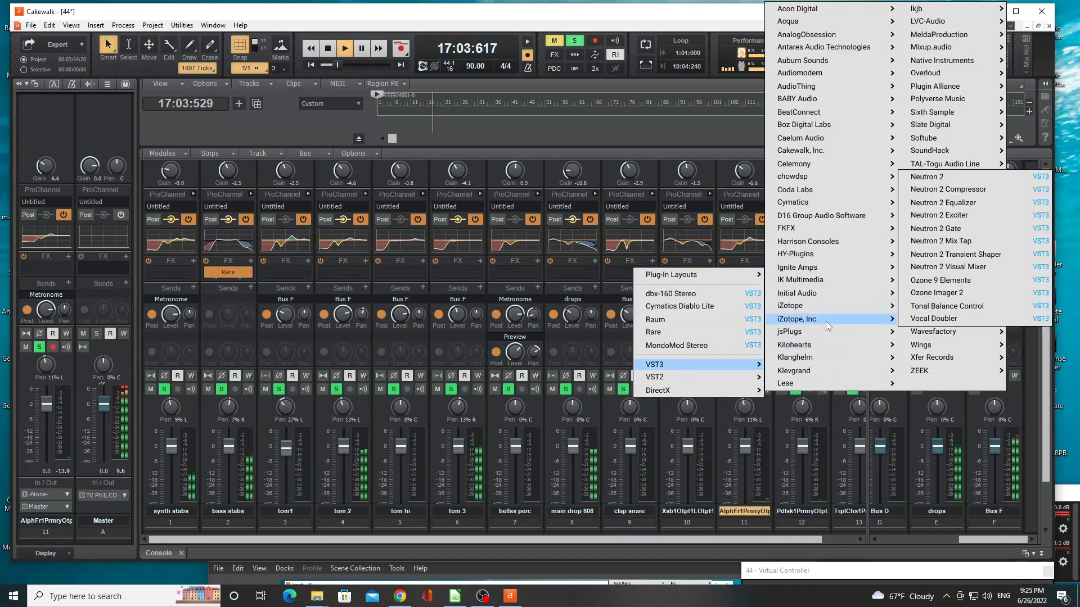
pyautogui.moveTo(825, 309)
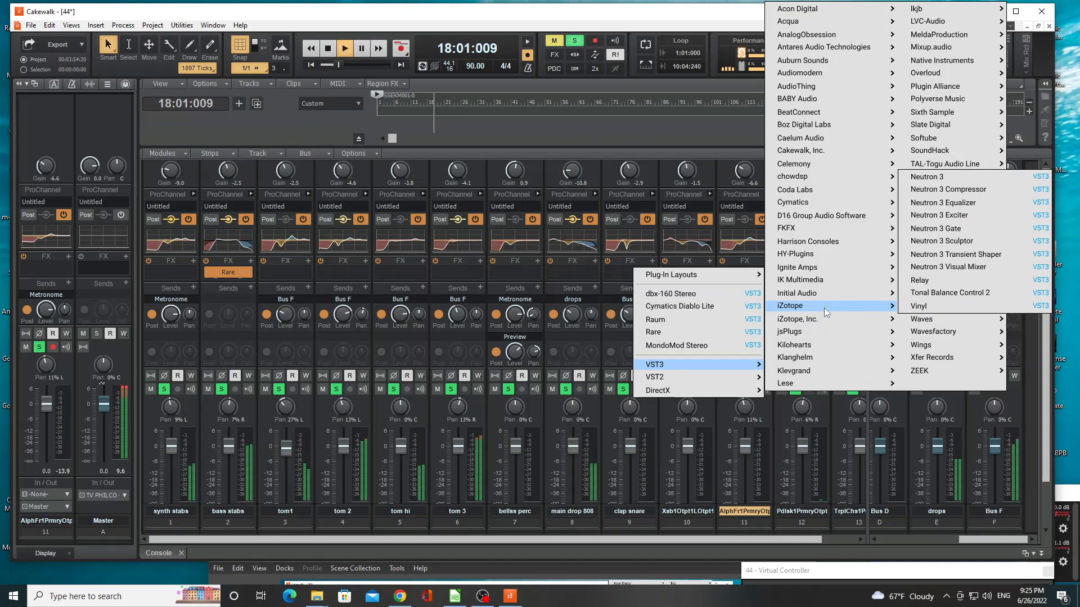
pyautogui.click(922, 280)
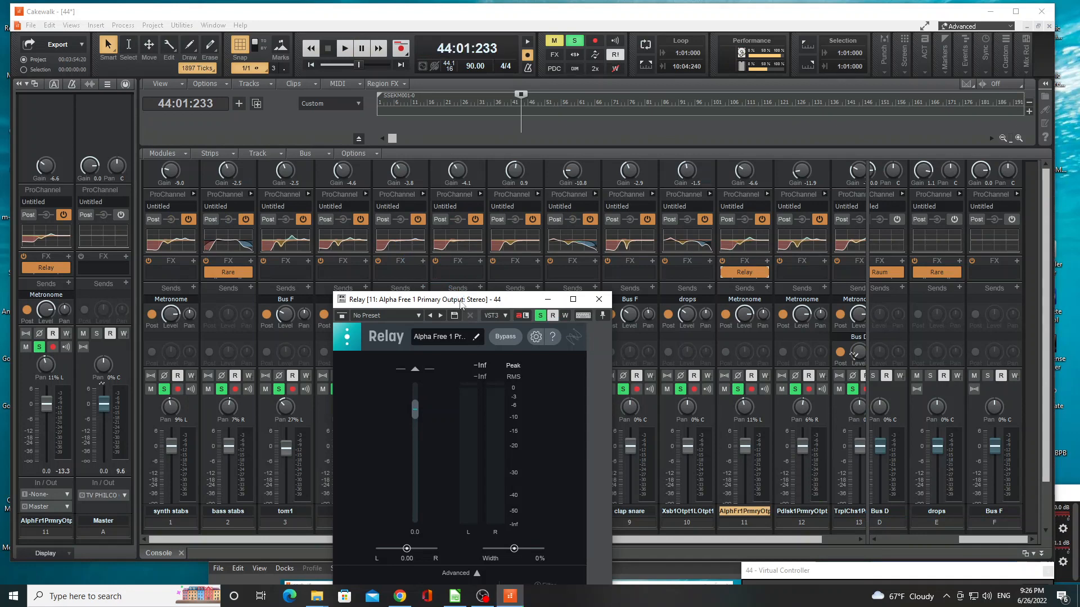
# - Widen track 11's stereo image to 46% in Relay while the song plays, and close the plug-in window
pyautogui.moveTo(461, 304); pyautogui.dragTo(466, 157)
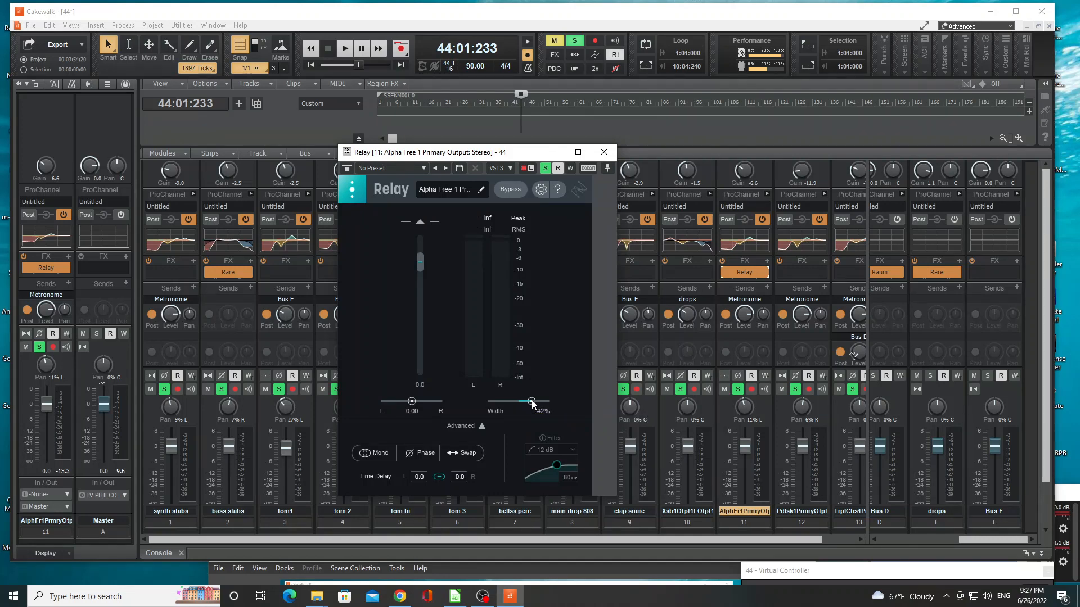
pyautogui.press('space')
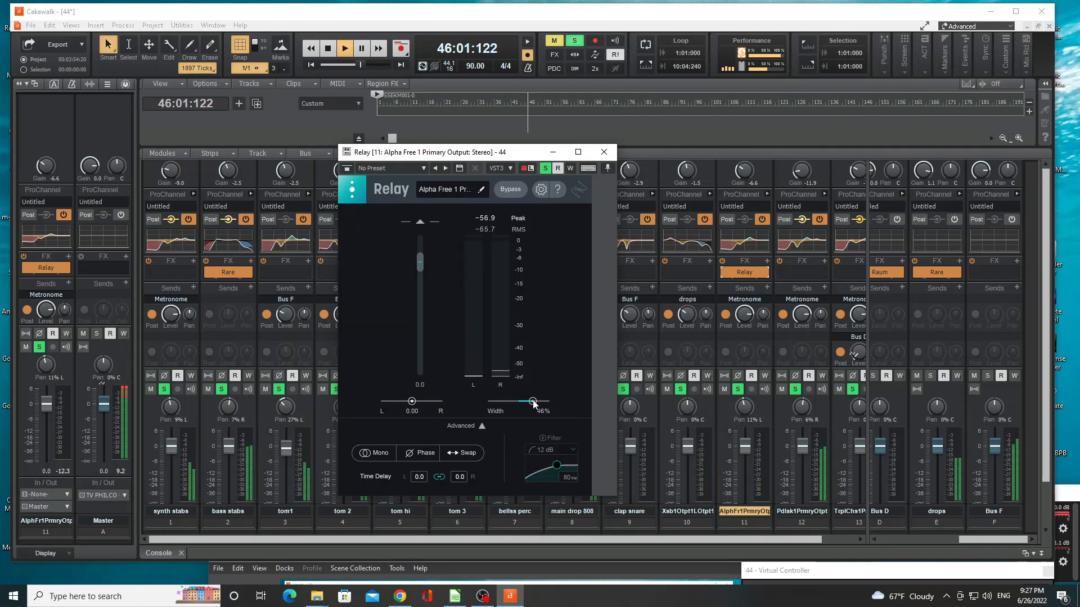
pyautogui.click(604, 151)
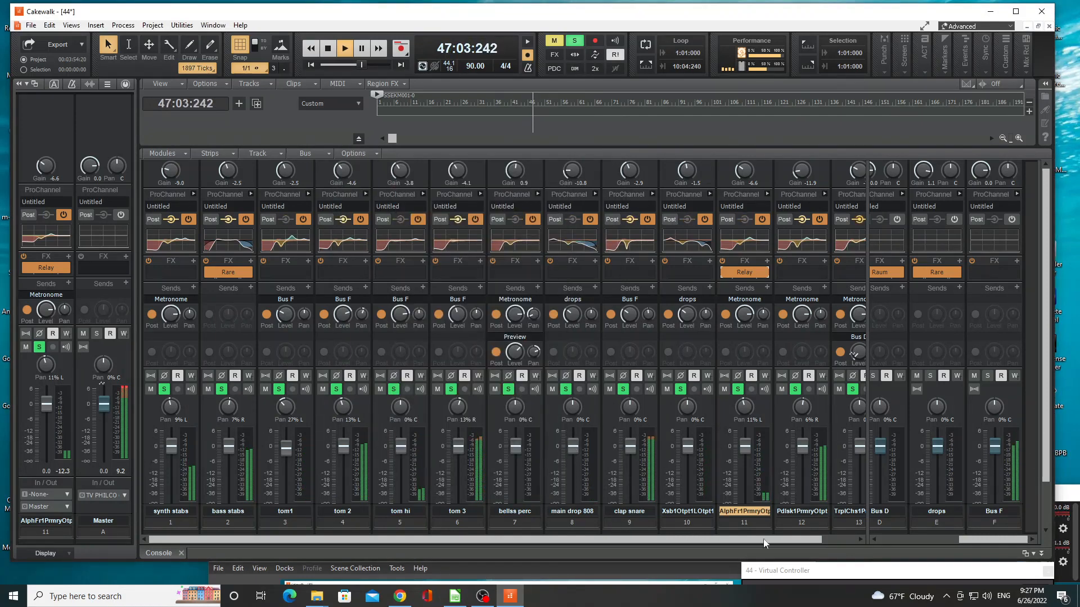
# - Solo track 13, lower its gain to about -15.4, and pan it 20% left
pyautogui.moveTo(802, 539); pyautogui.dragTo(836, 539)
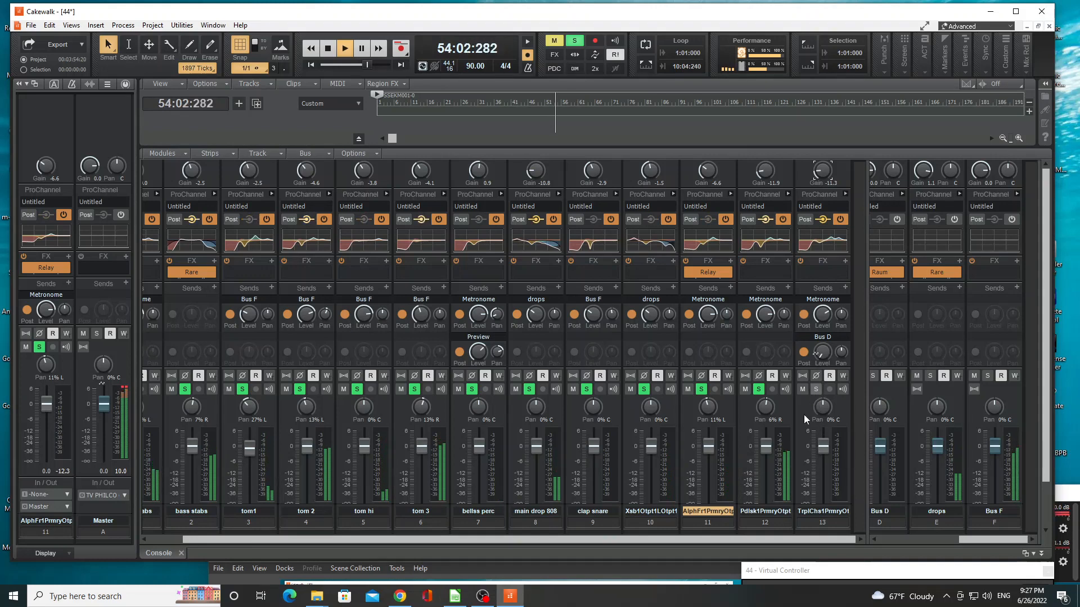
pyautogui.click(816, 390)
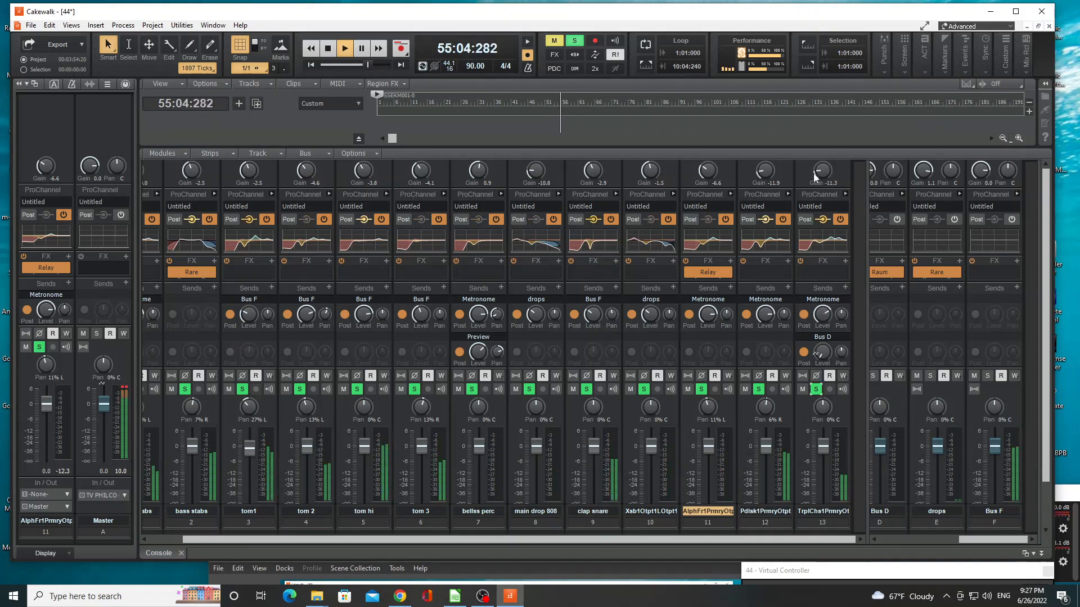
pyautogui.moveTo(813, 173); pyautogui.dragTo(813, 178)
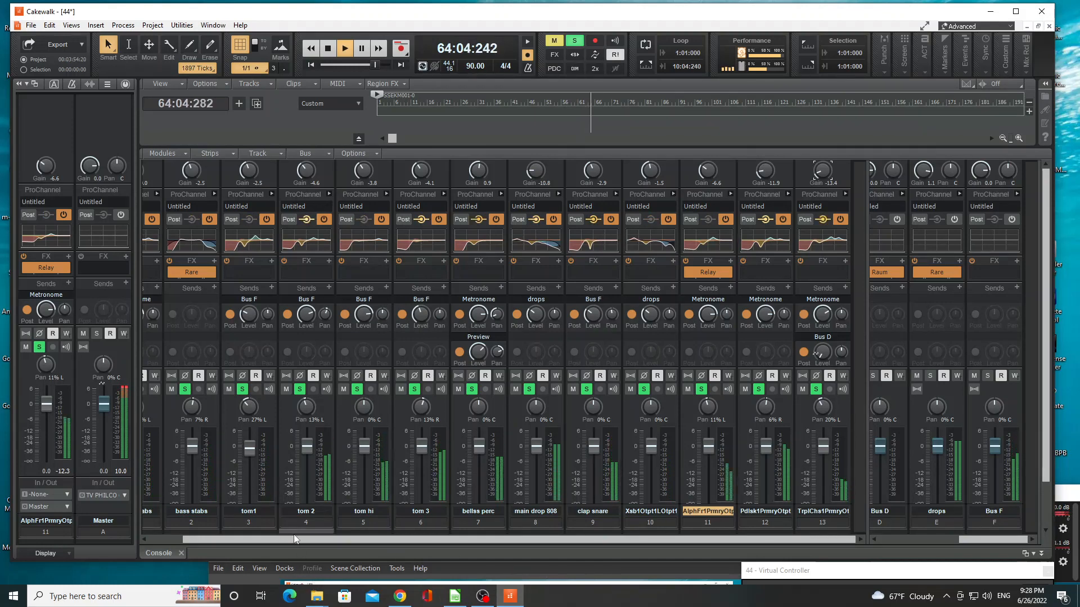
# - Set the track colour of tom 2, tom hi, tom 3 and bellss perc to the same blue
pyautogui.moveTo(295, 542); pyautogui.dragTo(201, 541)
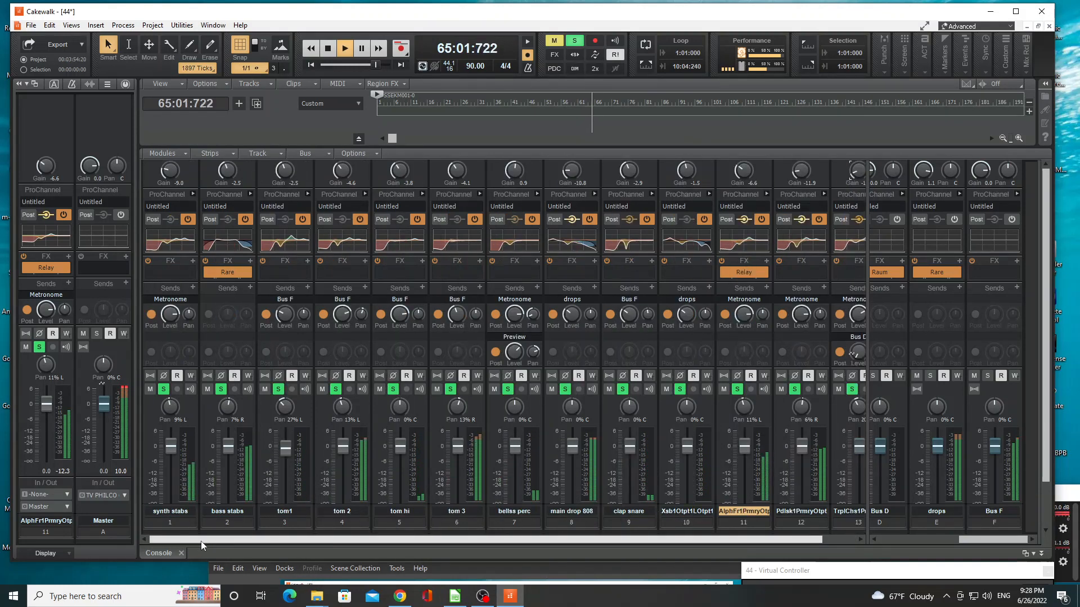
pyautogui.click(352, 529)
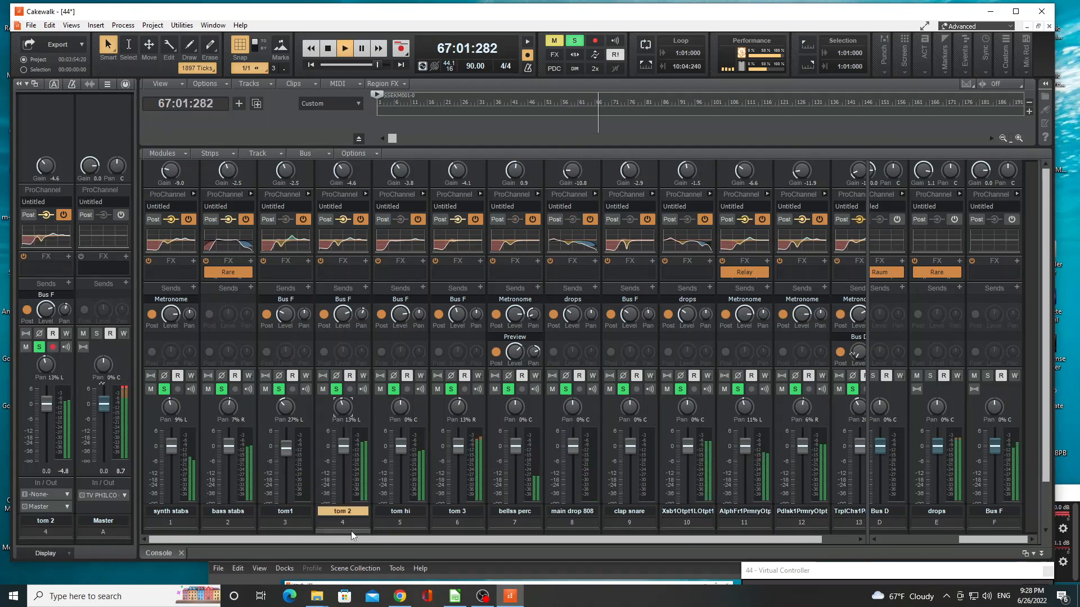
pyautogui.click(351, 531)
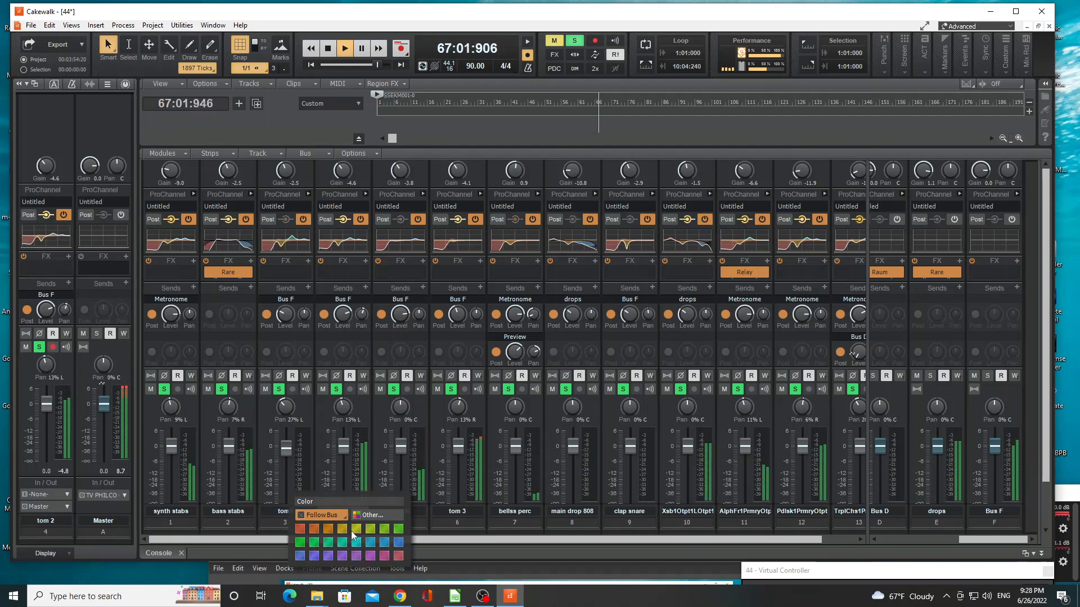
pyautogui.click(386, 543)
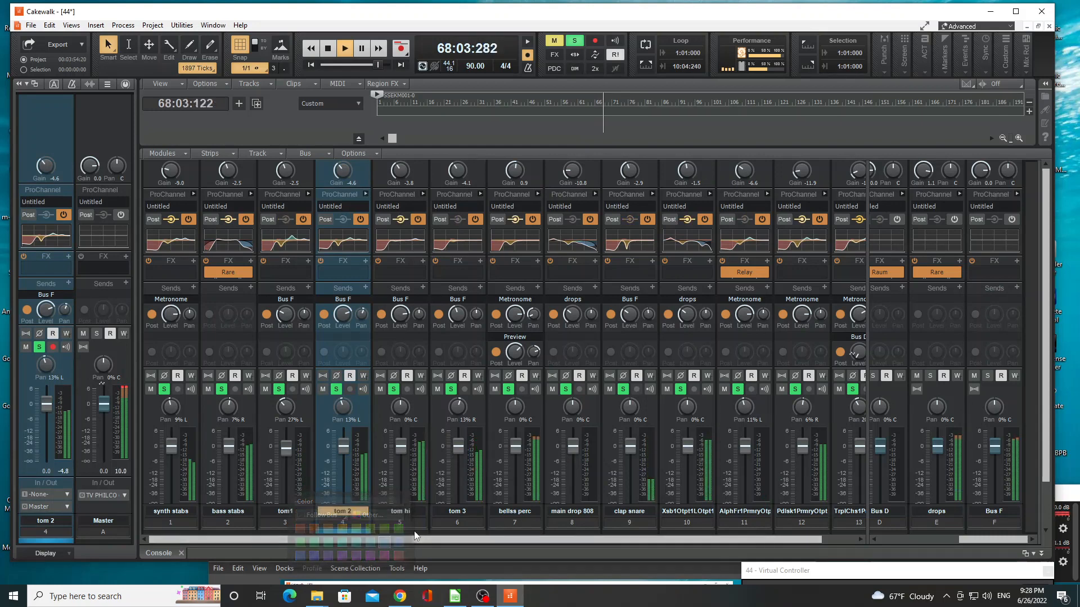
pyautogui.click(414, 531)
pyautogui.click(414, 530)
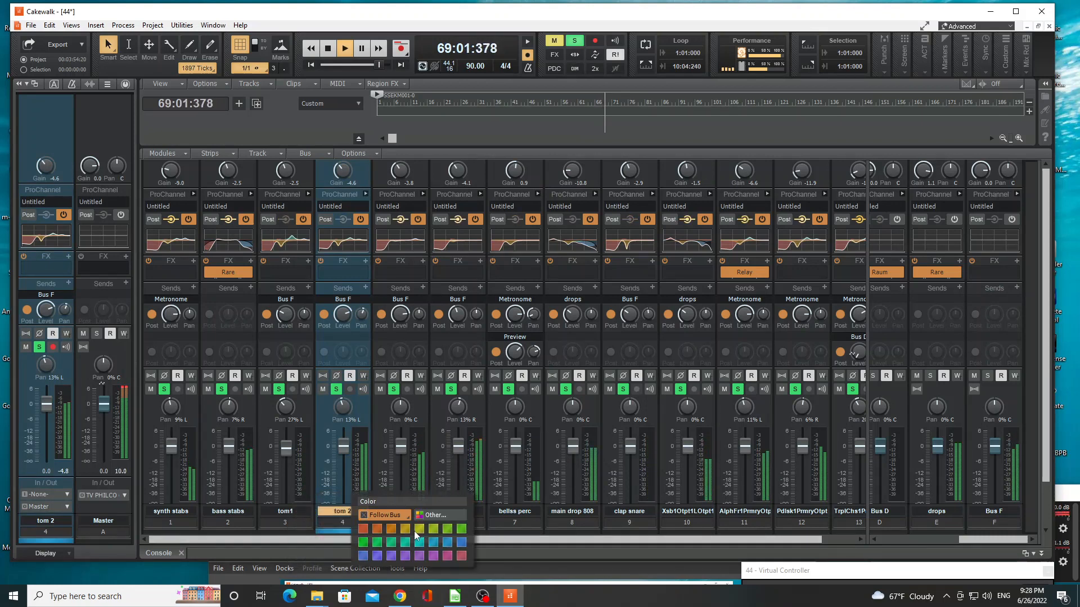
pyautogui.click(447, 542)
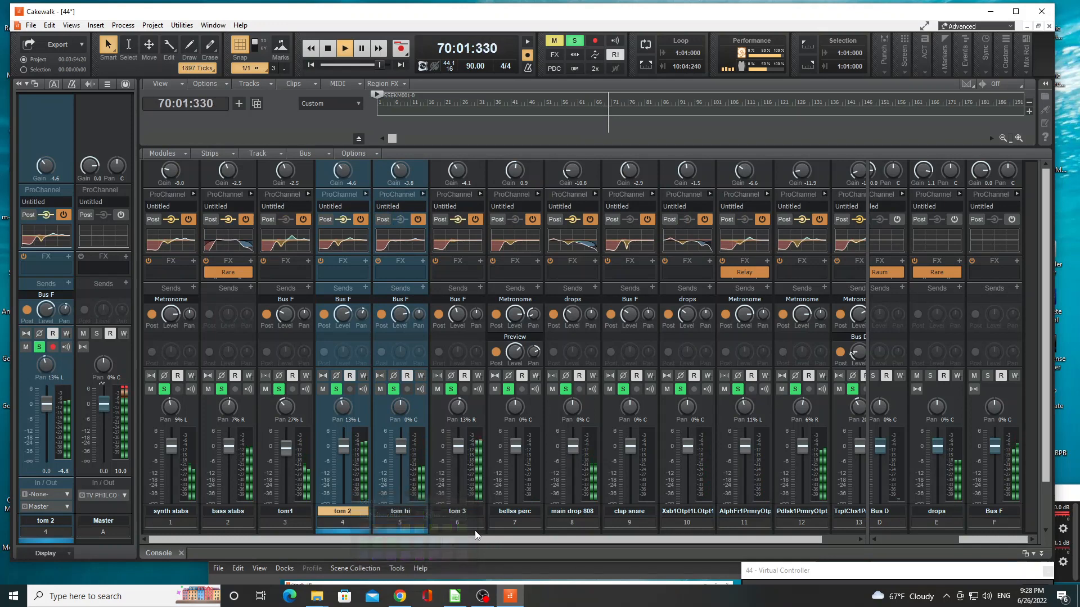
pyautogui.click(475, 532)
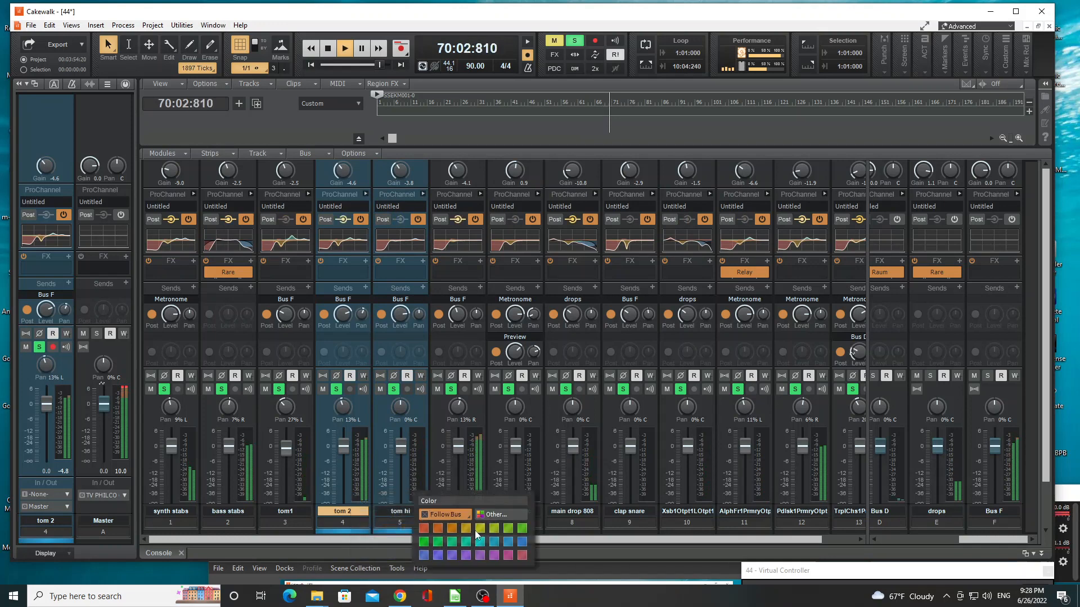
pyautogui.click(507, 542)
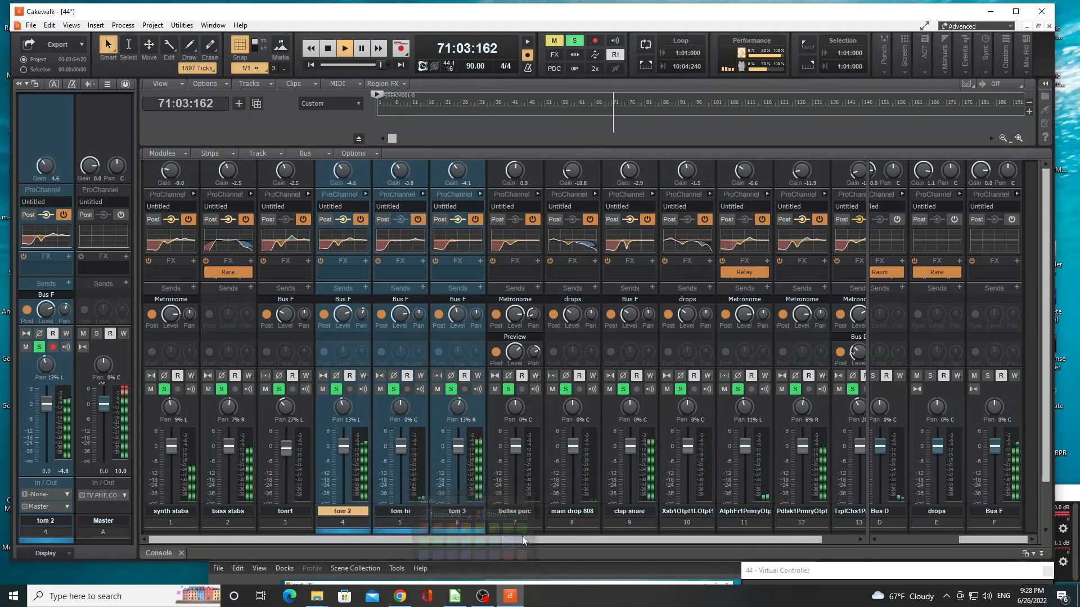
pyautogui.click(524, 532)
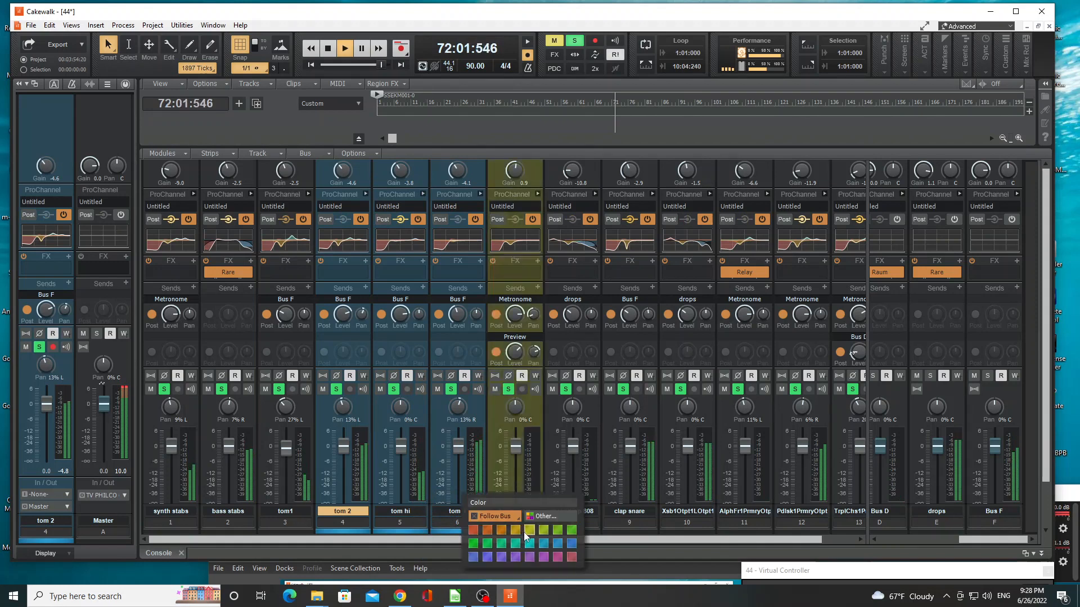
pyautogui.click(566, 552)
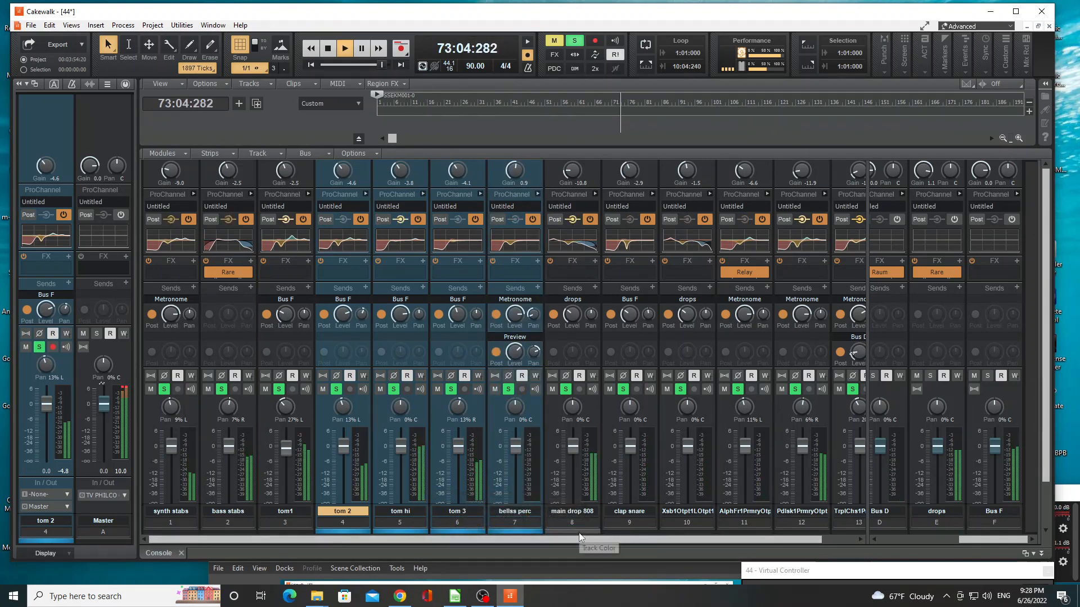
# - Set the clap snare strip's track colour to the toms' blue, and colour main drop 808 and track 10 orange
pyautogui.click(616, 533)
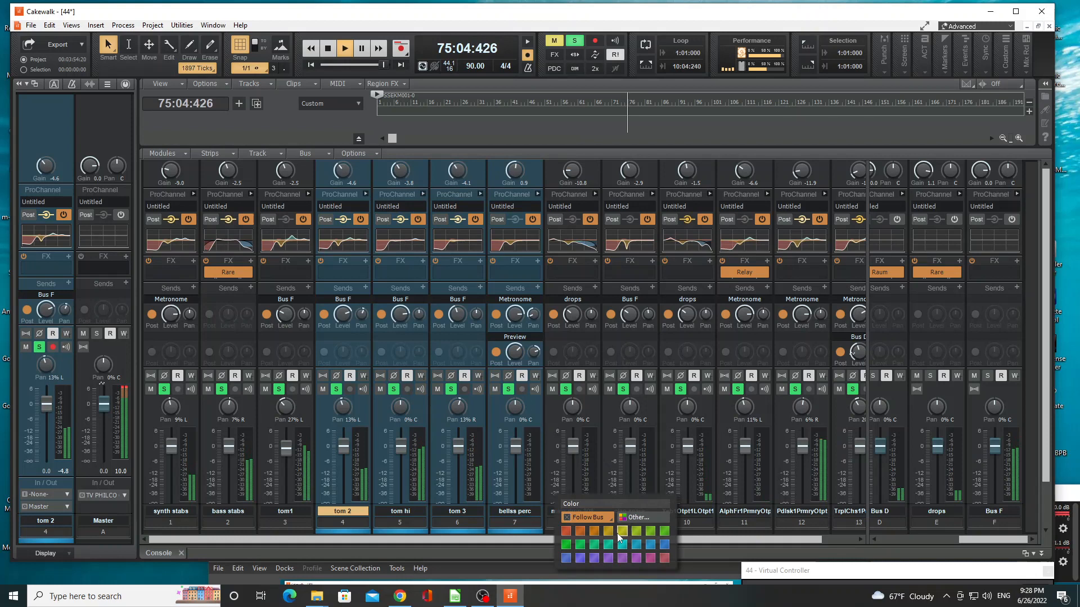
pyautogui.click(651, 544)
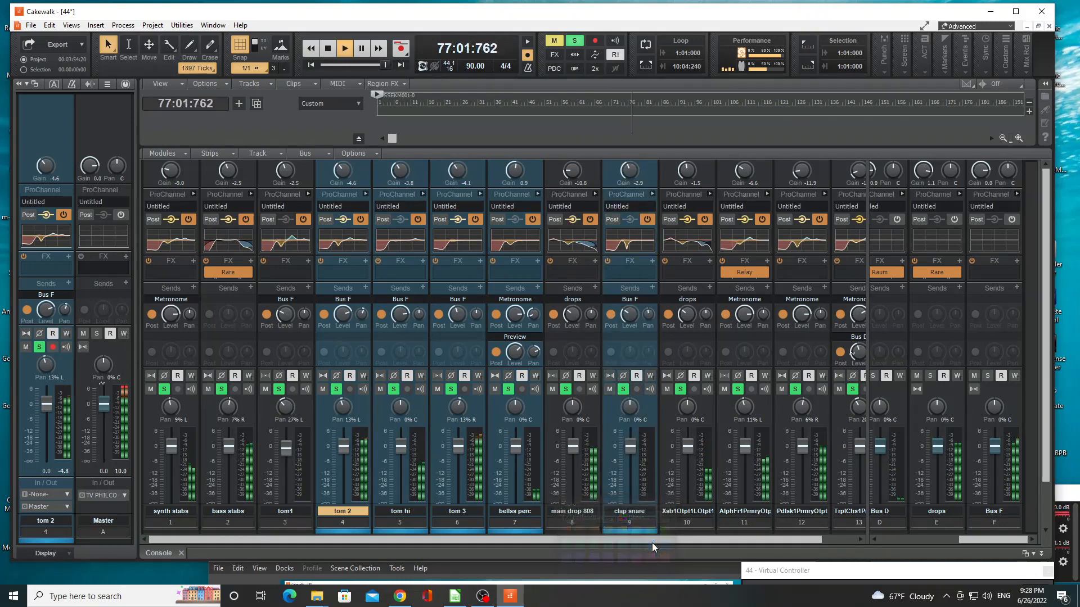
pyautogui.click(569, 526)
pyautogui.click(572, 532)
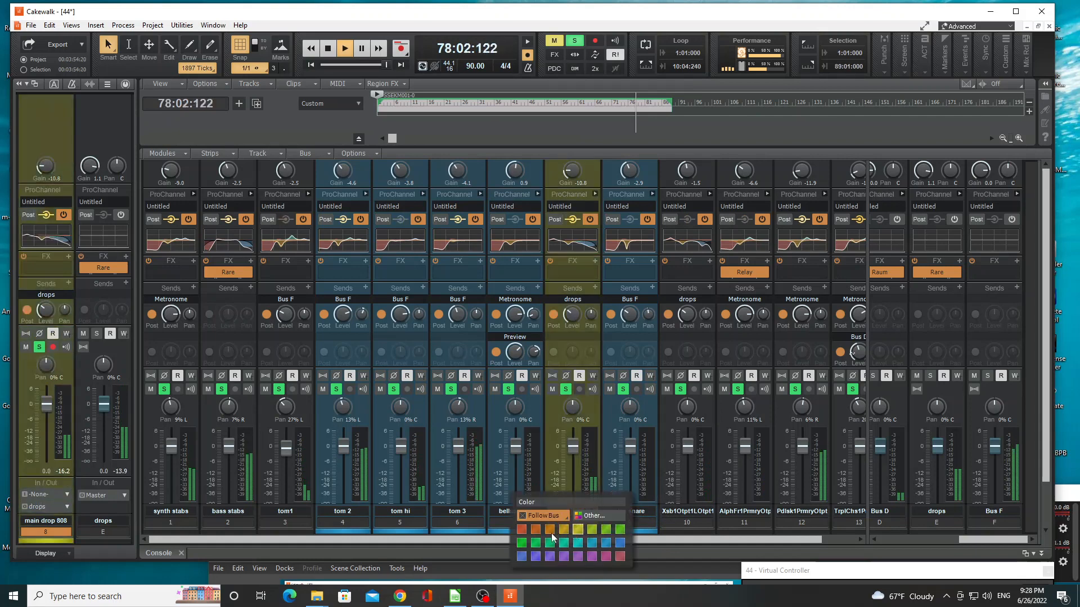
pyautogui.click(687, 530)
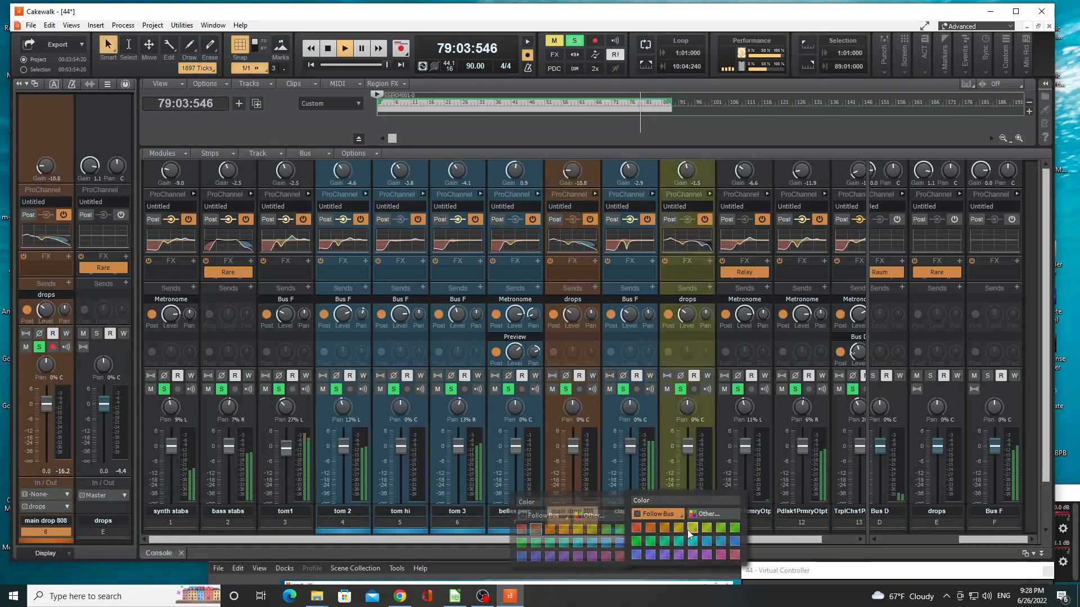
pyautogui.click(659, 528)
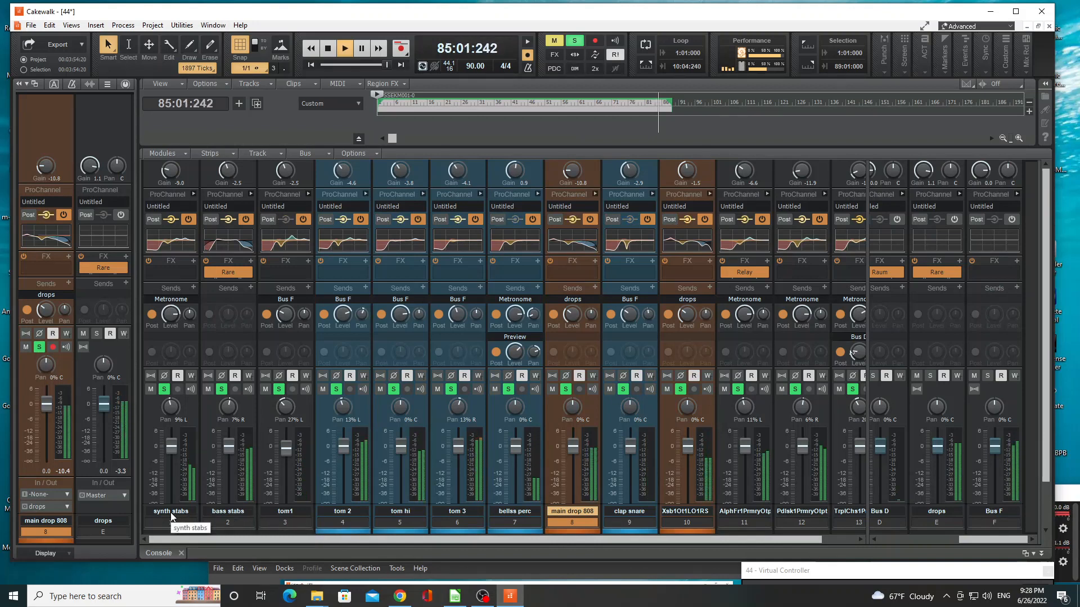
# - Set tom1's track colour to the same blue as the other toms and assign its volume fader to group A
pyautogui.click(285, 530)
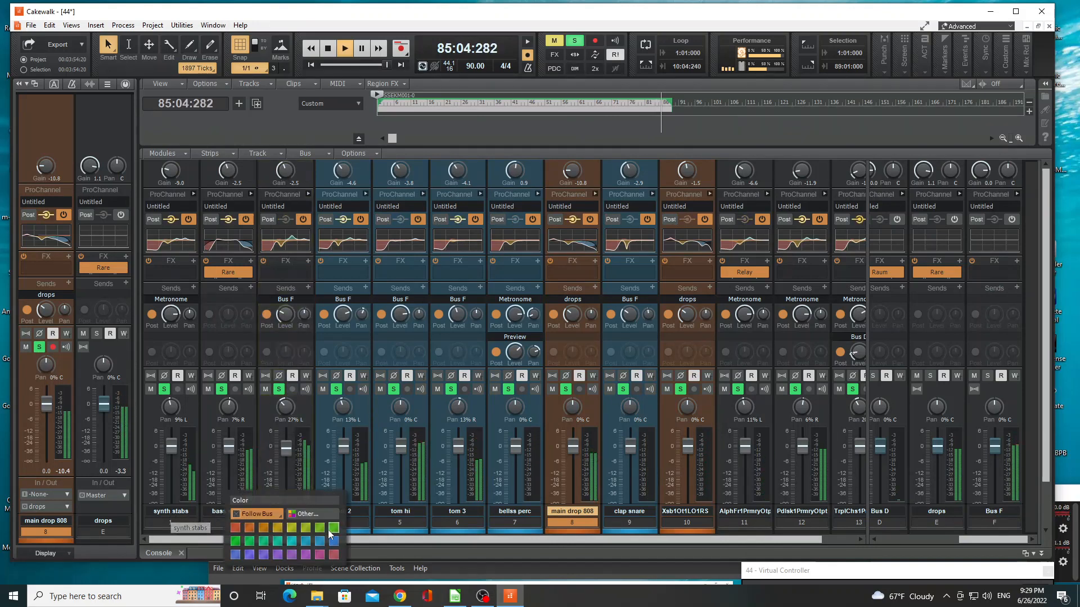
pyautogui.click(308, 538)
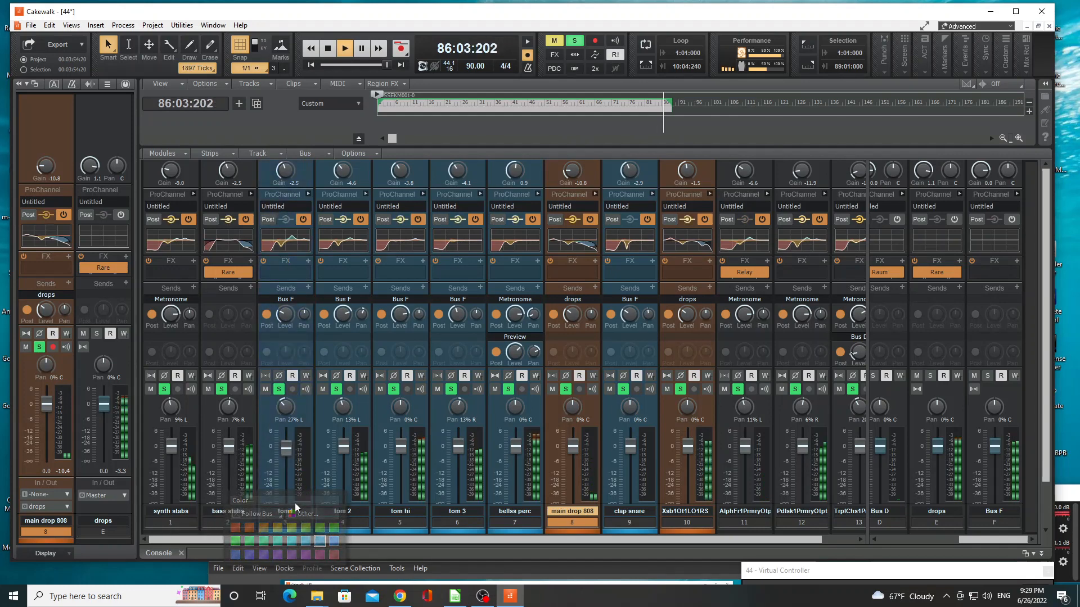
pyautogui.rightClick(288, 444)
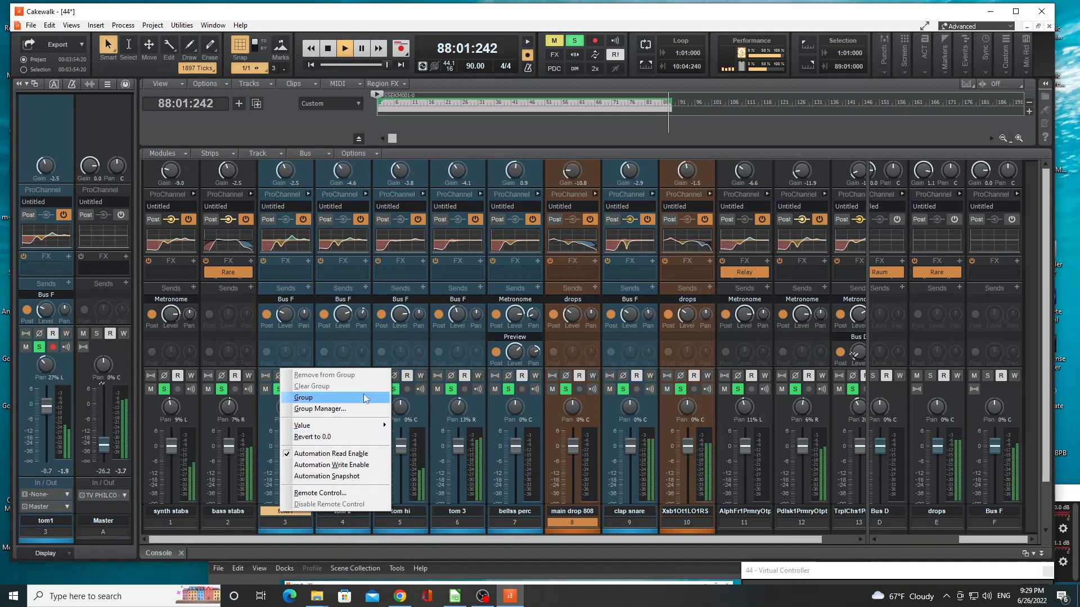
pyautogui.moveTo(364, 396)
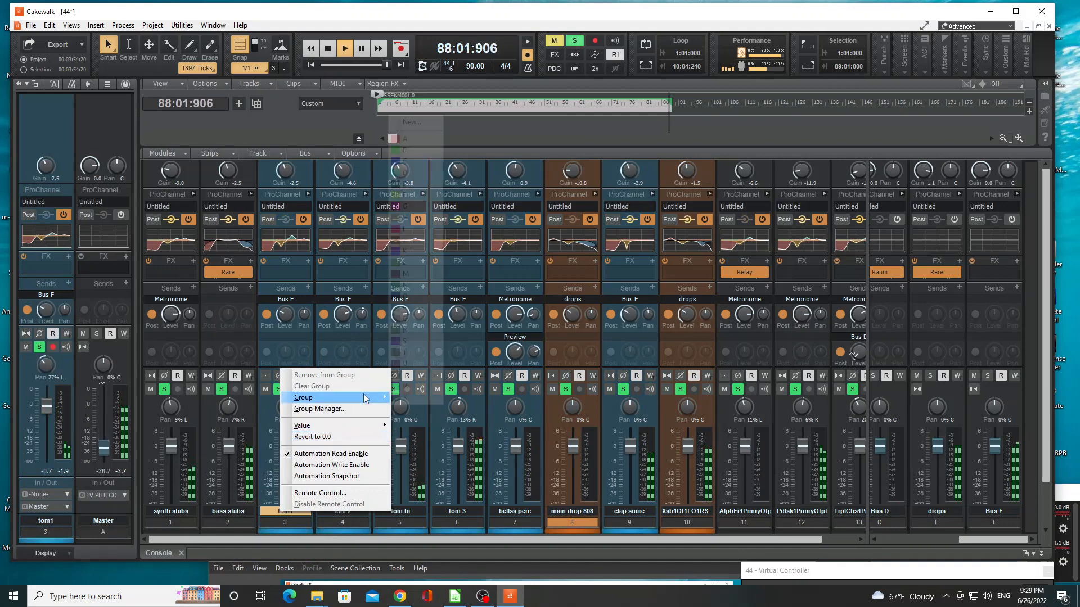
pyautogui.click(417, 138)
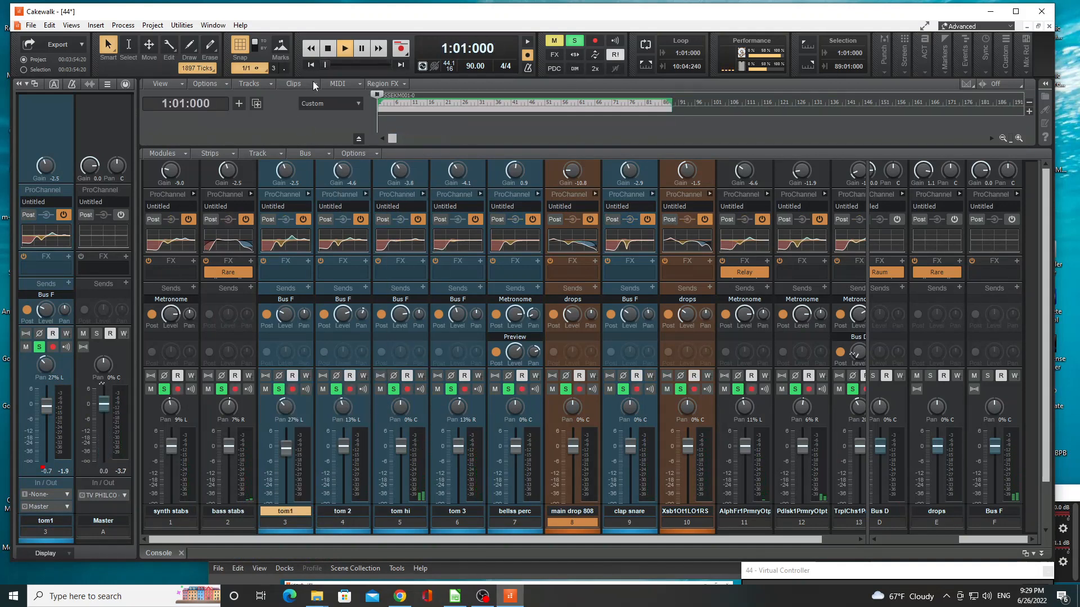
# - Assign the volume faders of tom 2 and tom hi to group A
pyautogui.click(341, 445)
pyautogui.rightClick(341, 445)
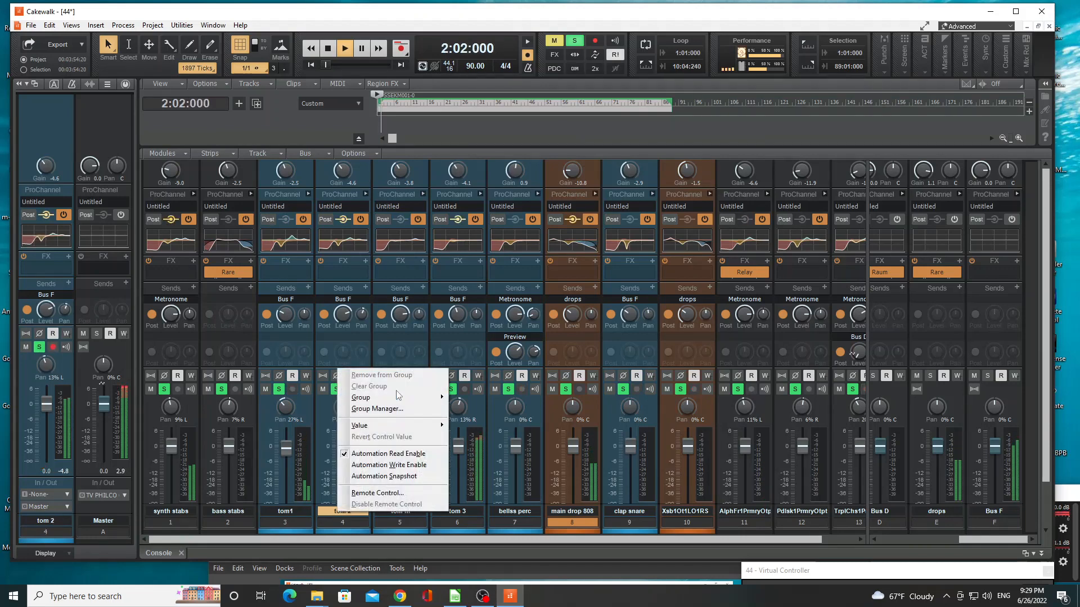
pyautogui.moveTo(403, 398)
pyautogui.click(478, 139)
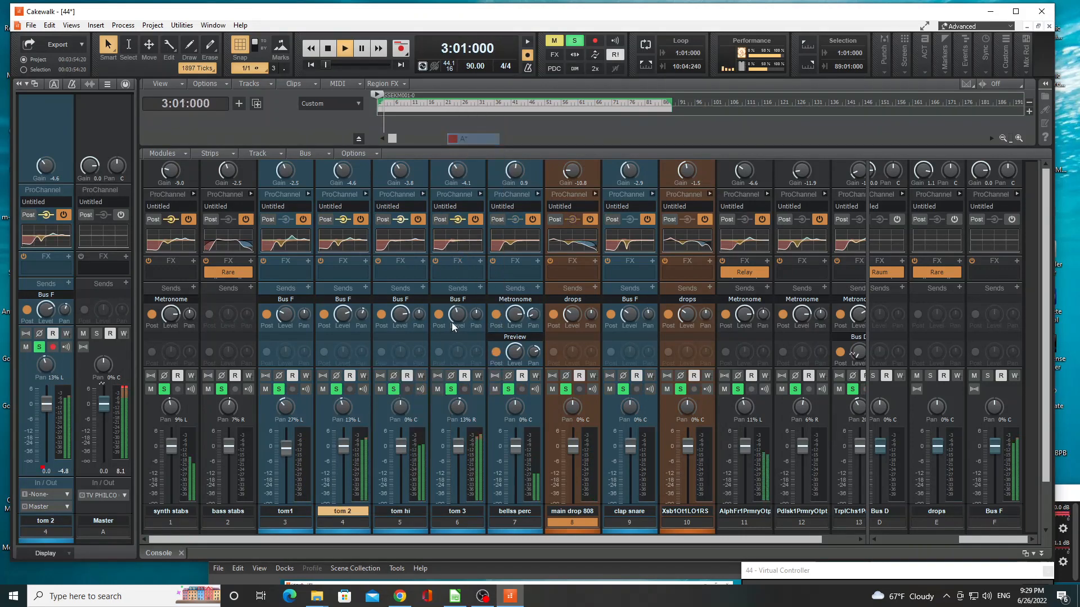
pyautogui.click(399, 442)
pyautogui.rightClick(399, 442)
pyautogui.moveTo(478, 396)
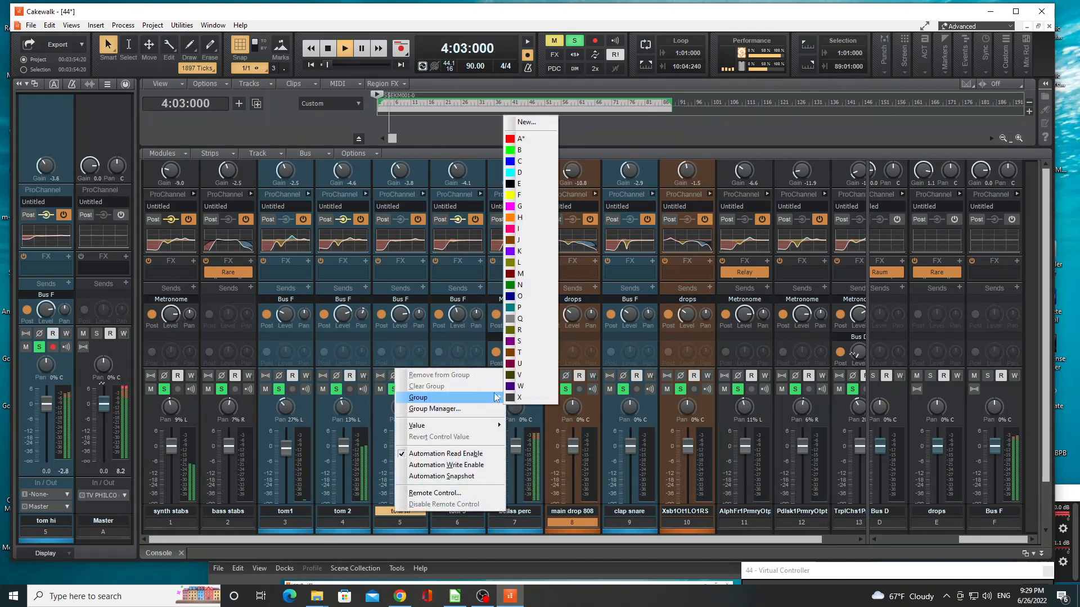
pyautogui.click(531, 139)
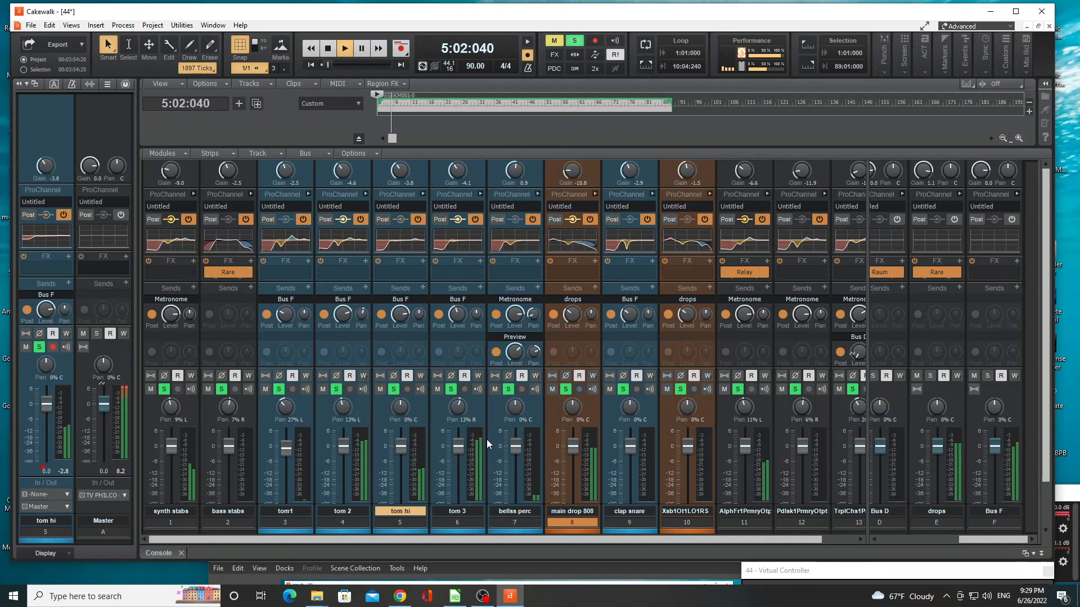
# - Assign the volume faders of tom 3 and bellss perc to group A
pyautogui.click(458, 445)
pyautogui.rightClick(458, 445)
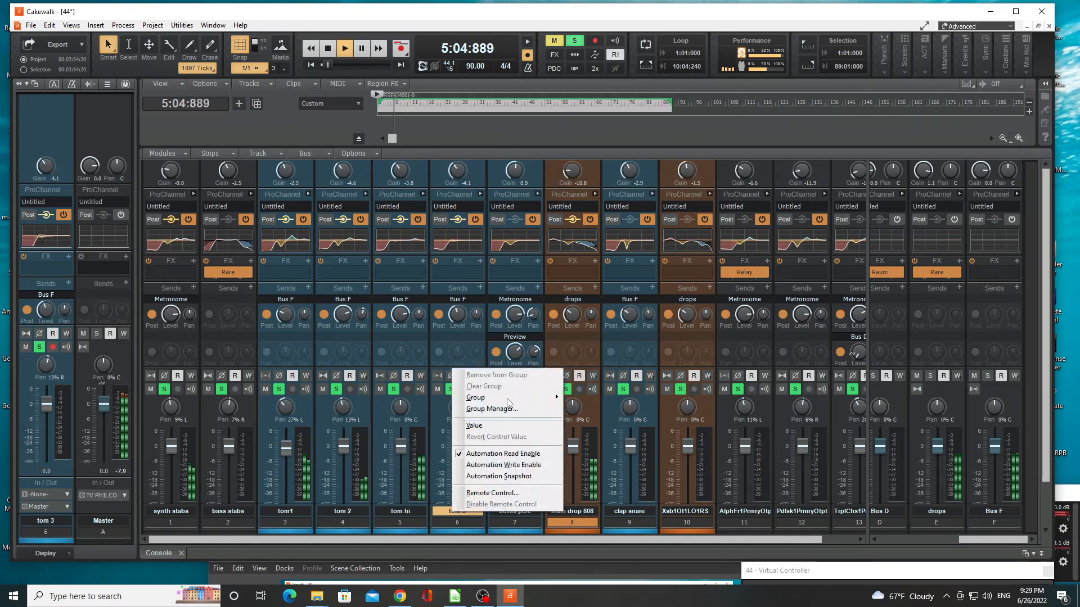
pyautogui.moveTo(509, 397)
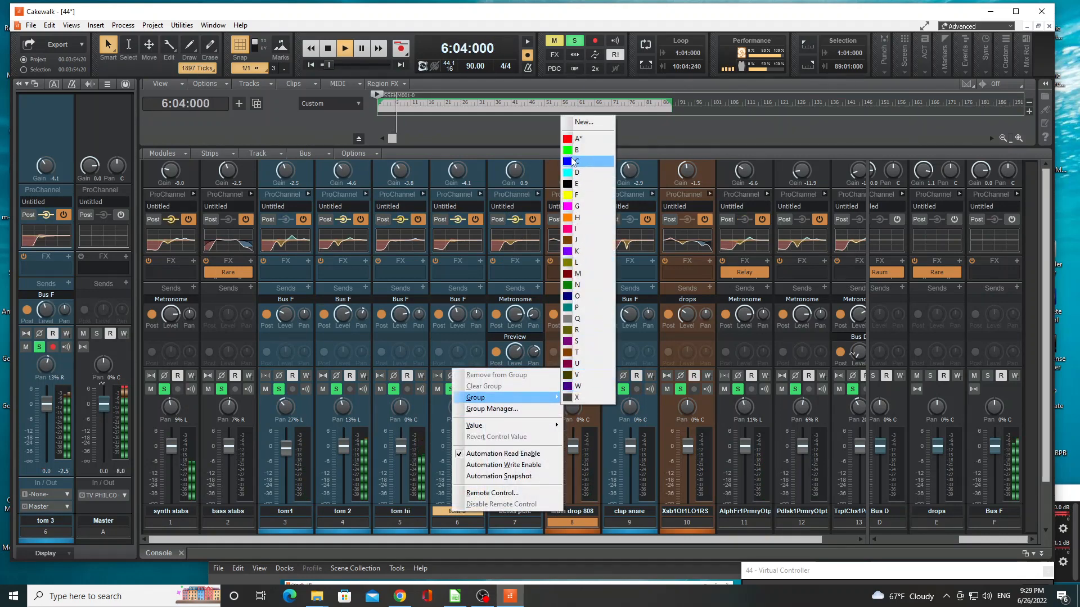
pyautogui.click(575, 141)
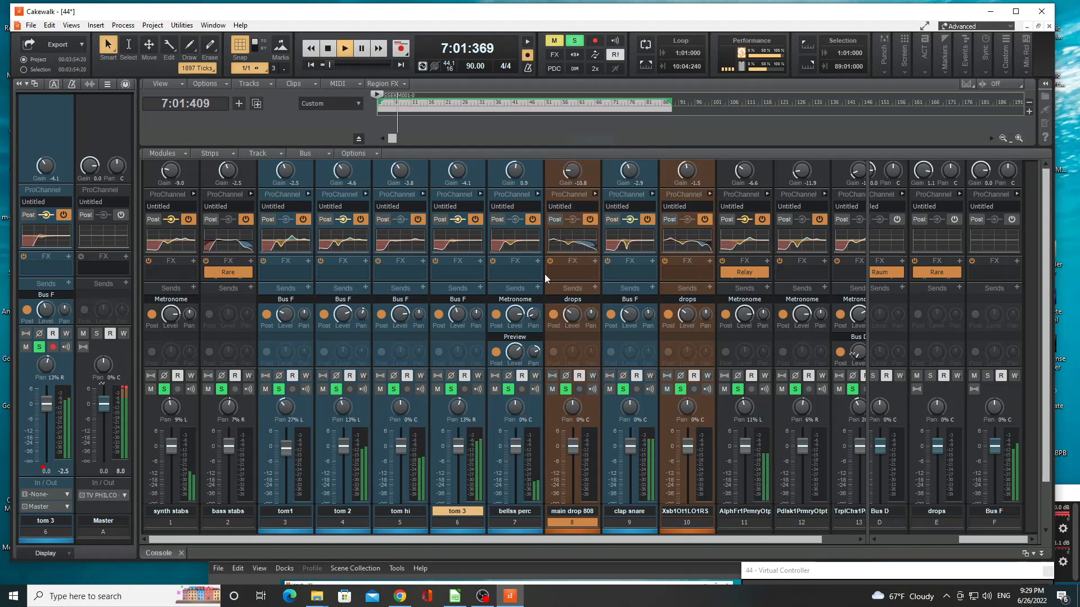
pyautogui.rightClick(512, 448)
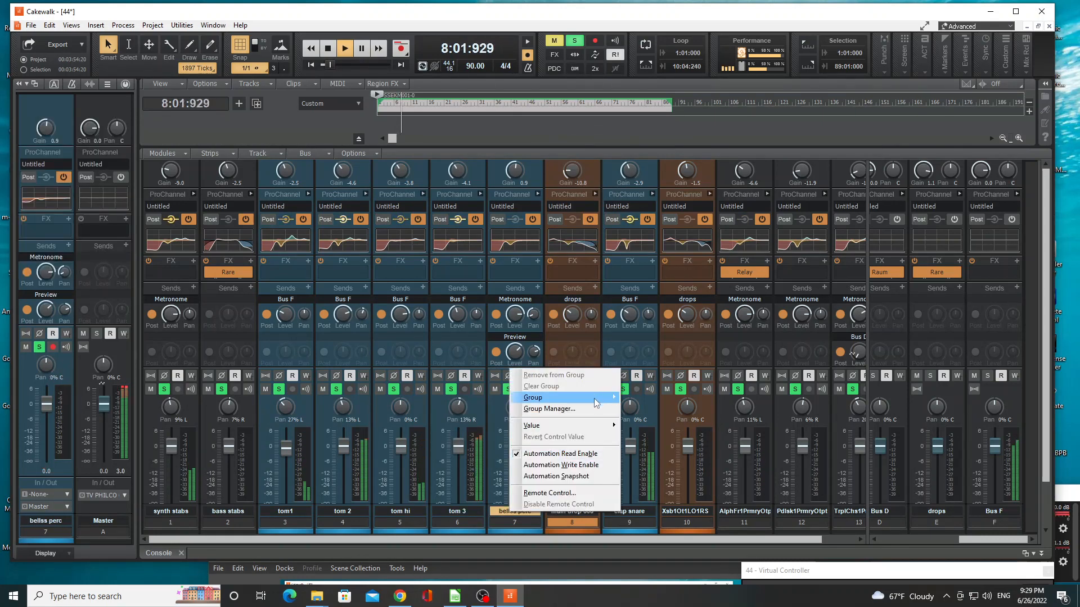
pyautogui.moveTo(593, 398)
pyautogui.click(636, 138)
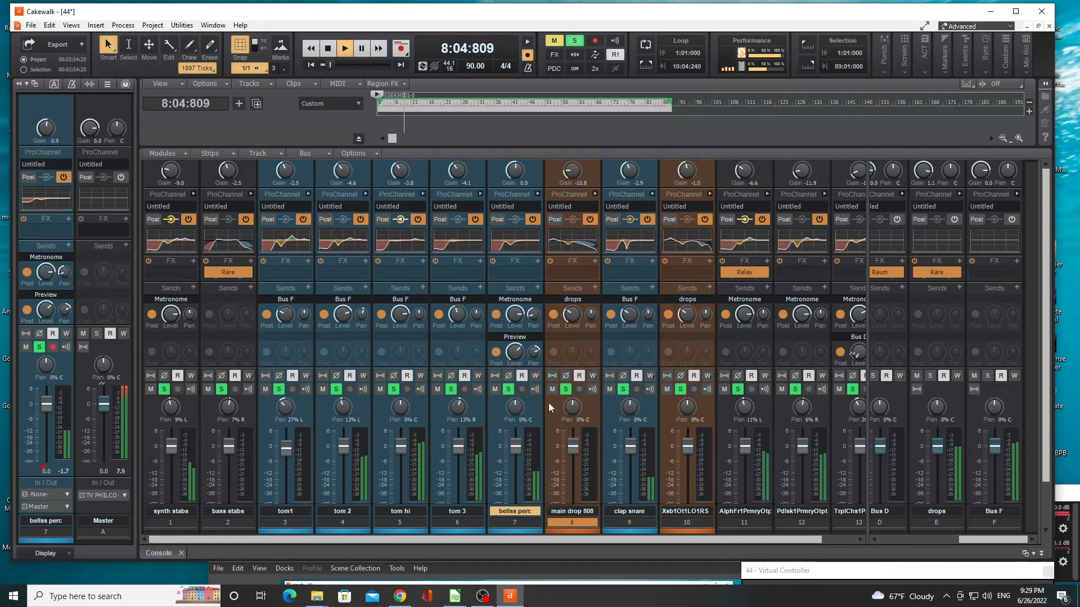
pyautogui.rightClick(628, 444)
pyautogui.moveTo(703, 397)
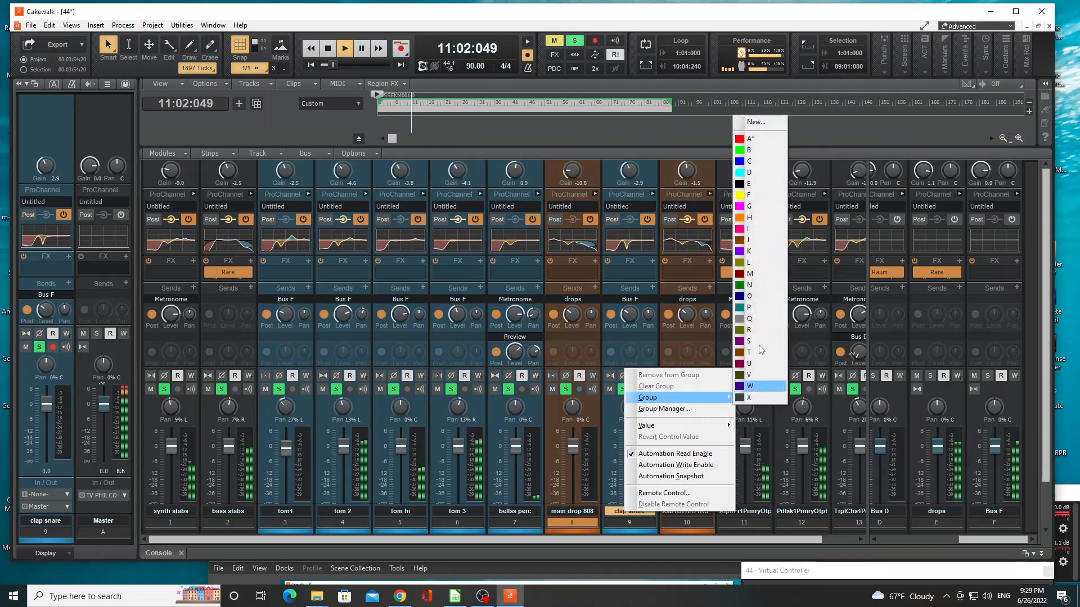
pyautogui.click(755, 207)
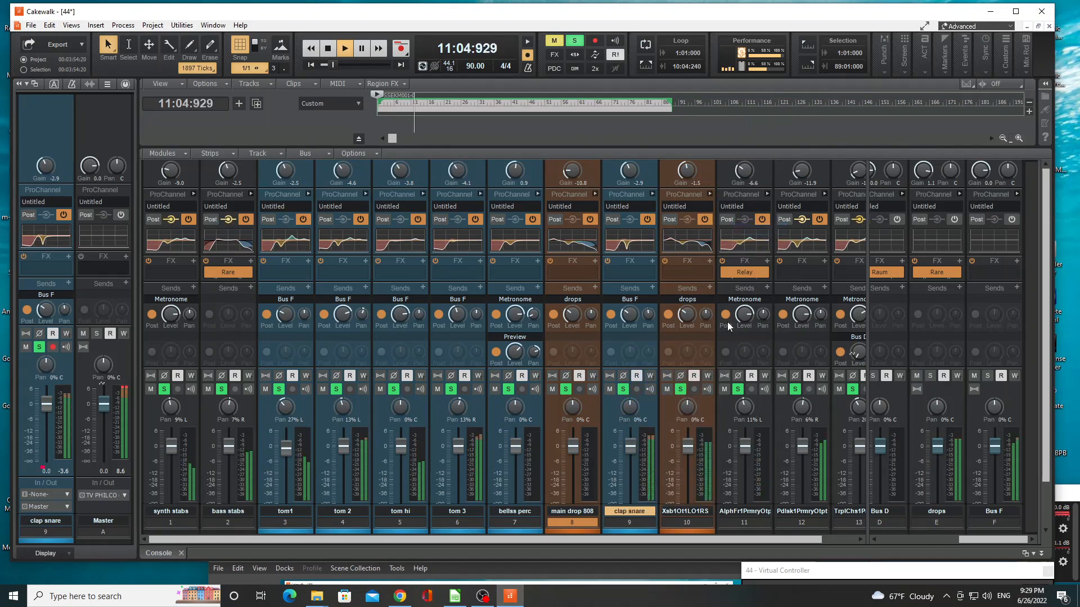
# - Assign the clap snare track's volume fader to group A
pyautogui.rightClick(632, 448)
pyautogui.moveTo(704, 397)
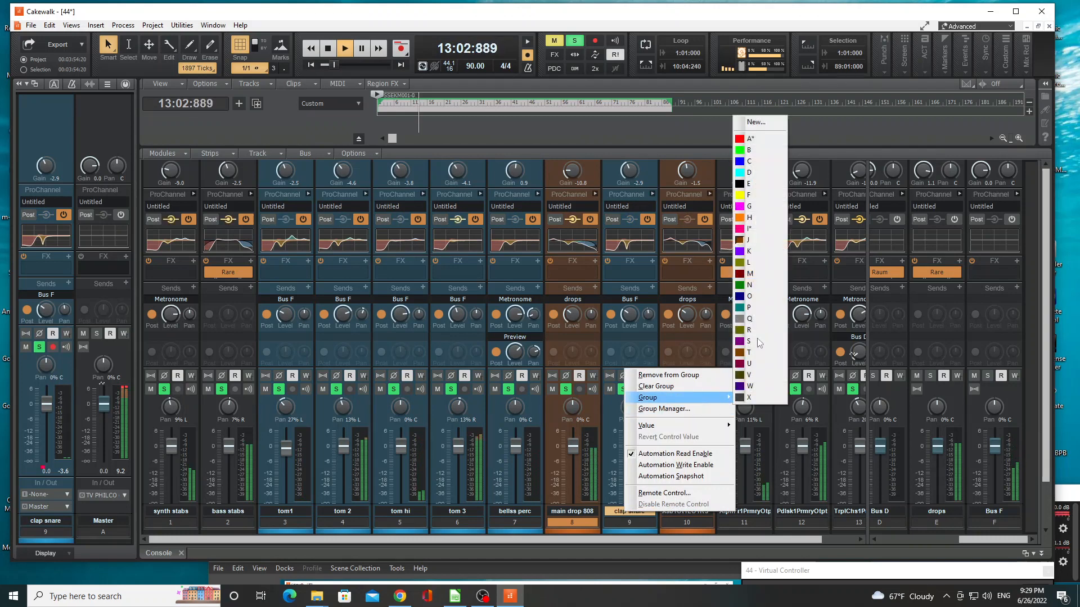
pyautogui.click(750, 139)
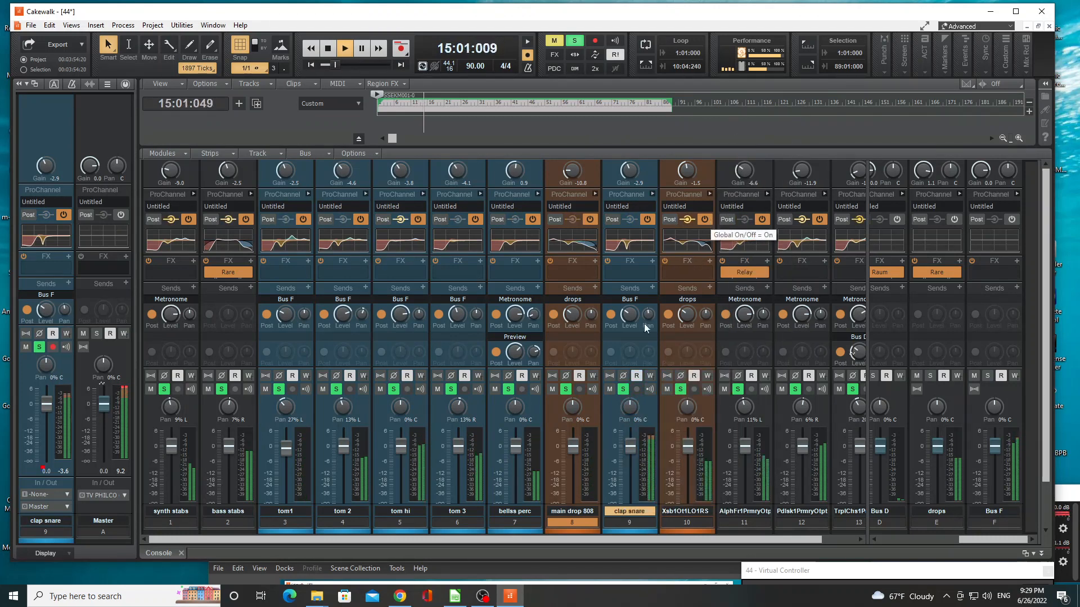
# - Assign the synth stabs volume fader to group B and set the strip's track colour to green
pyautogui.rightClick(170, 444)
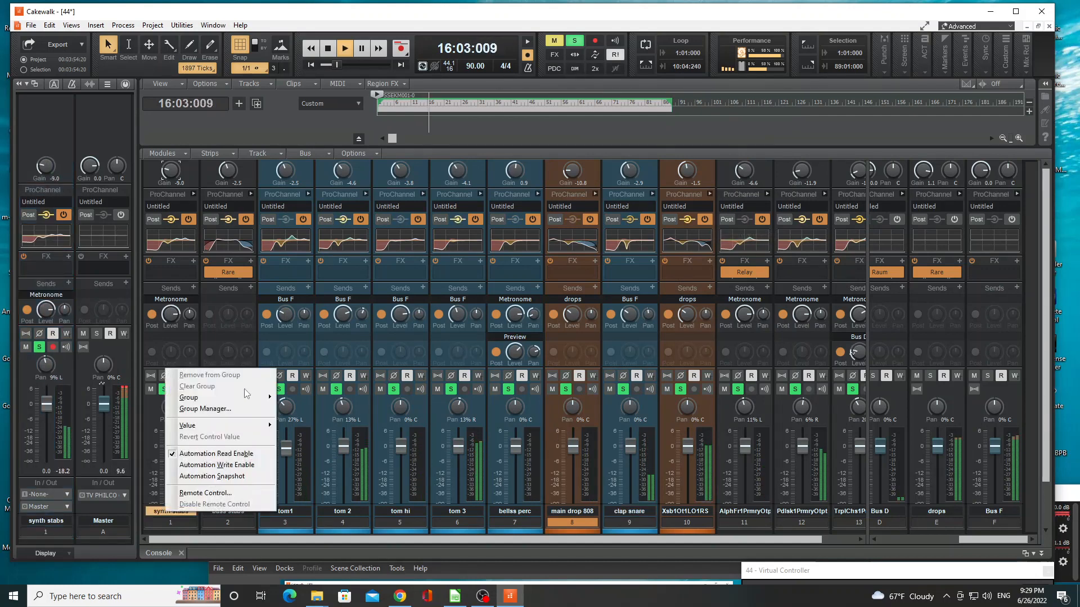
pyautogui.moveTo(248, 399)
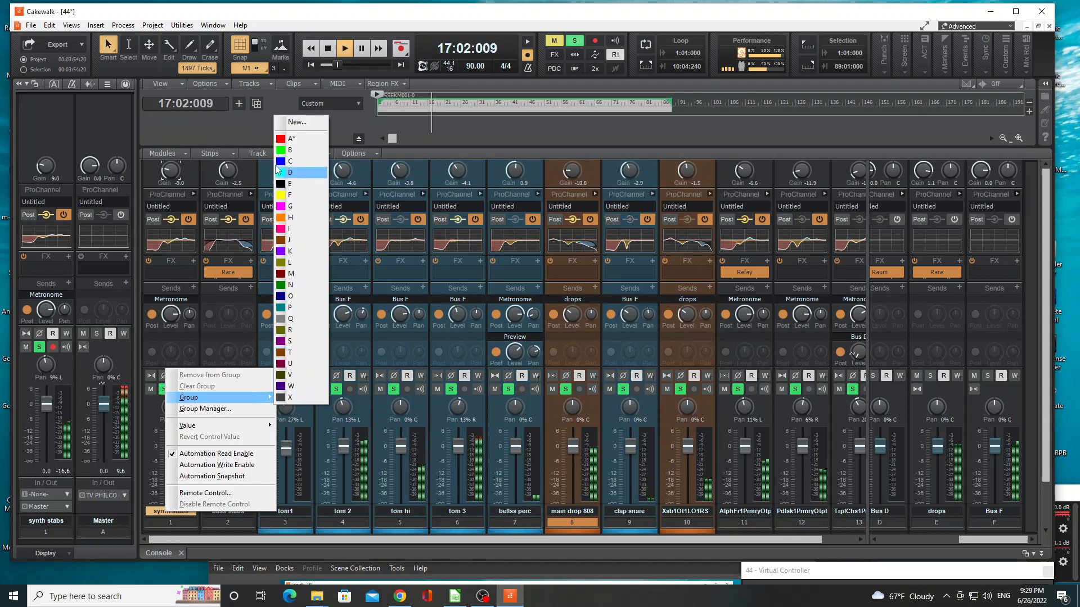
pyautogui.click(291, 151)
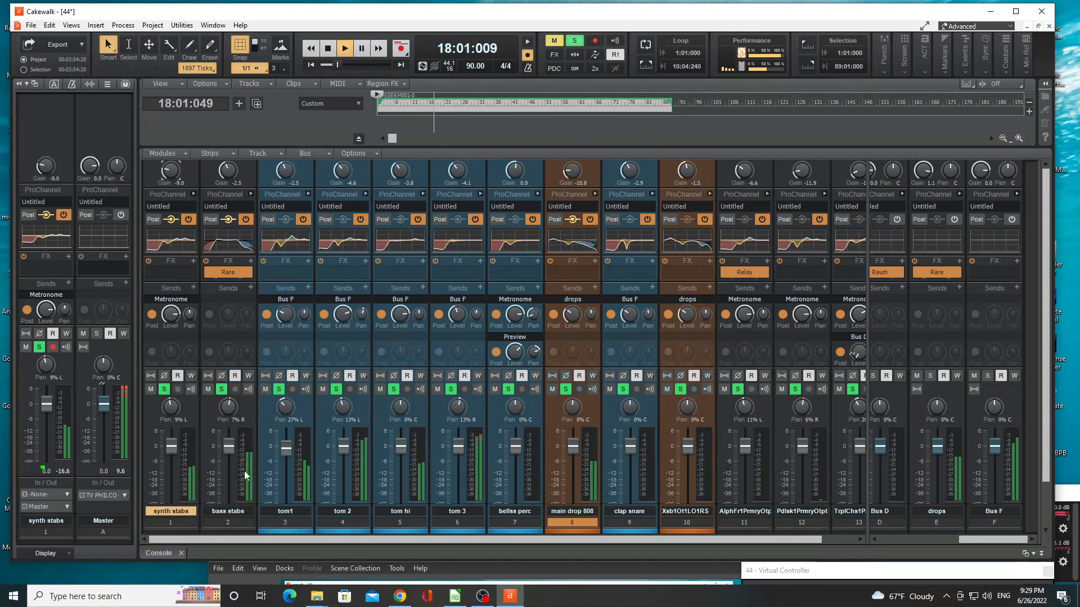
pyautogui.click(165, 532)
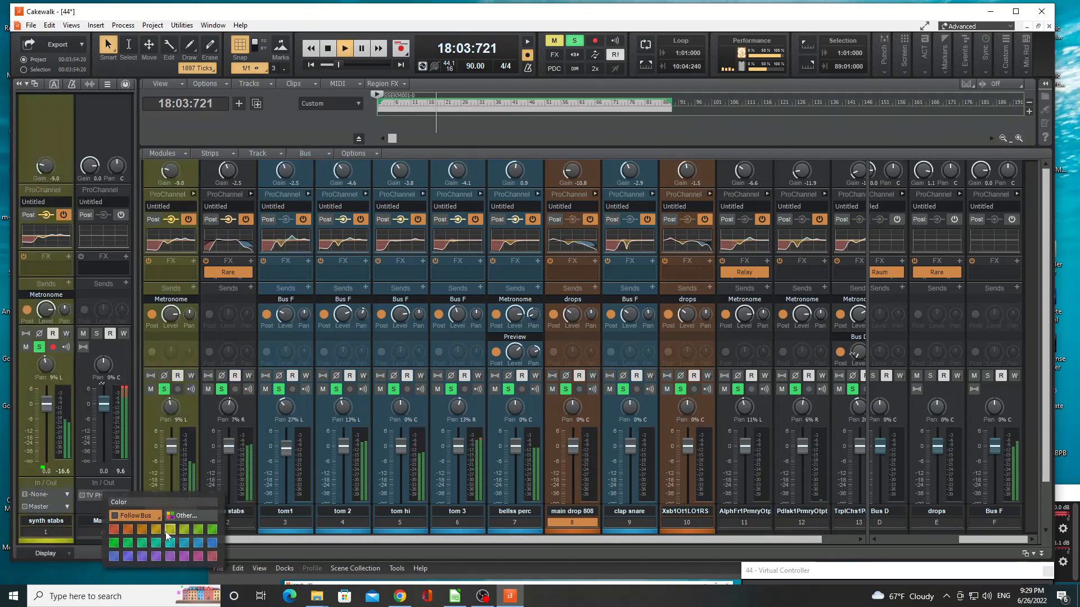
pyautogui.click(119, 544)
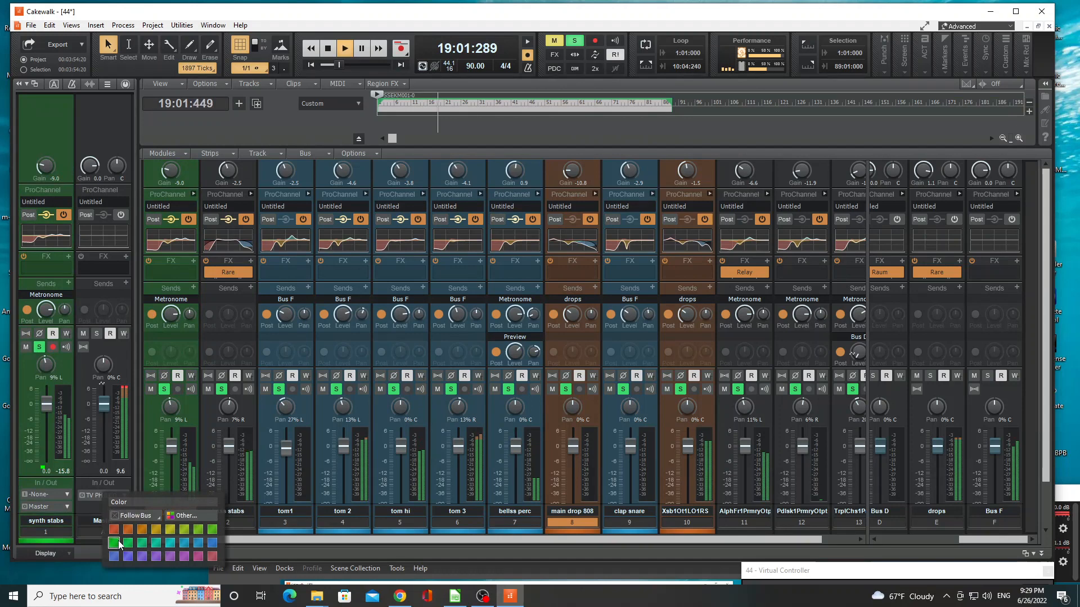
# - Set the bass stabs track colour to the same green and assign its volume fader to group B
pyautogui.click(241, 532)
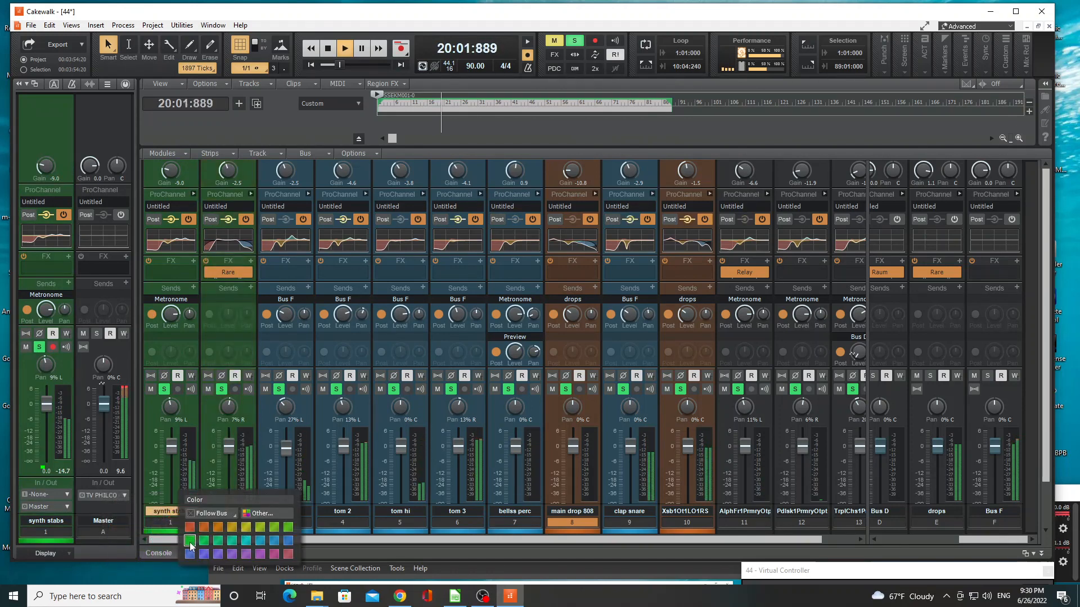
pyautogui.click(226, 449)
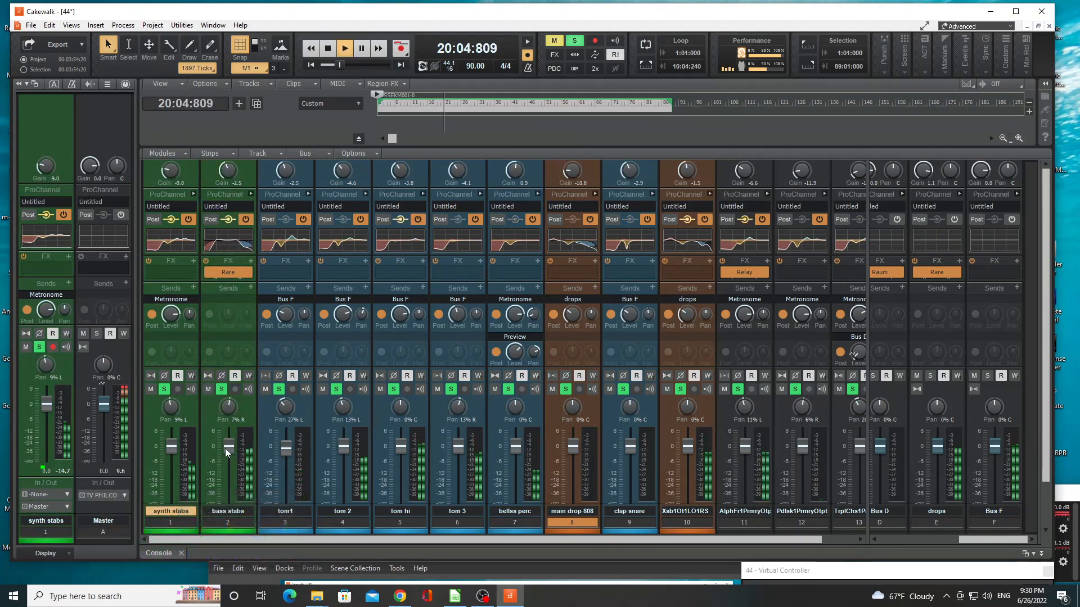
pyautogui.rightClick(224, 447)
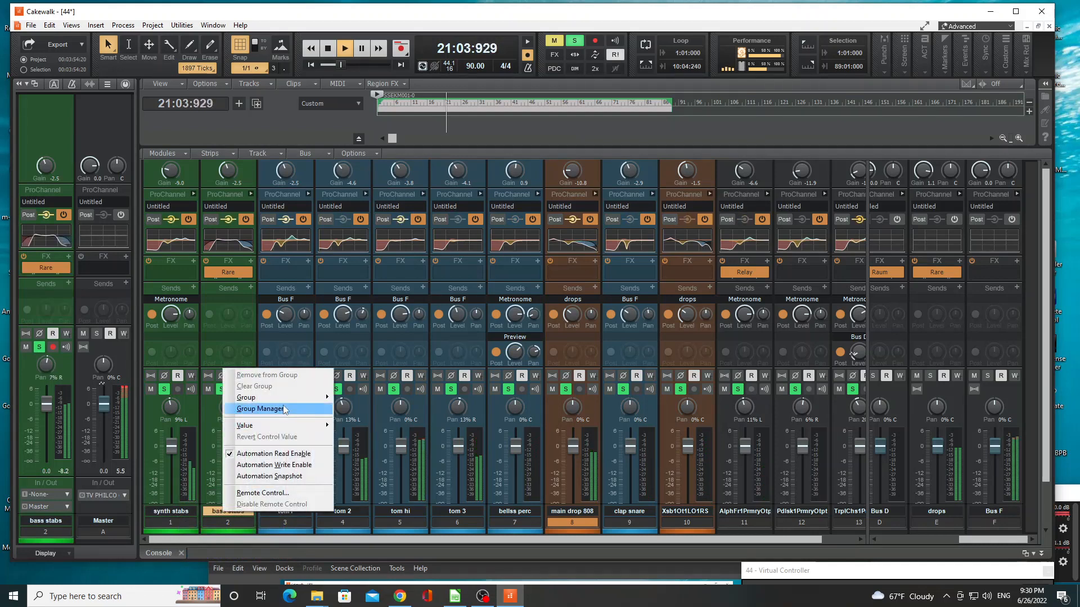
pyautogui.moveTo(284, 398)
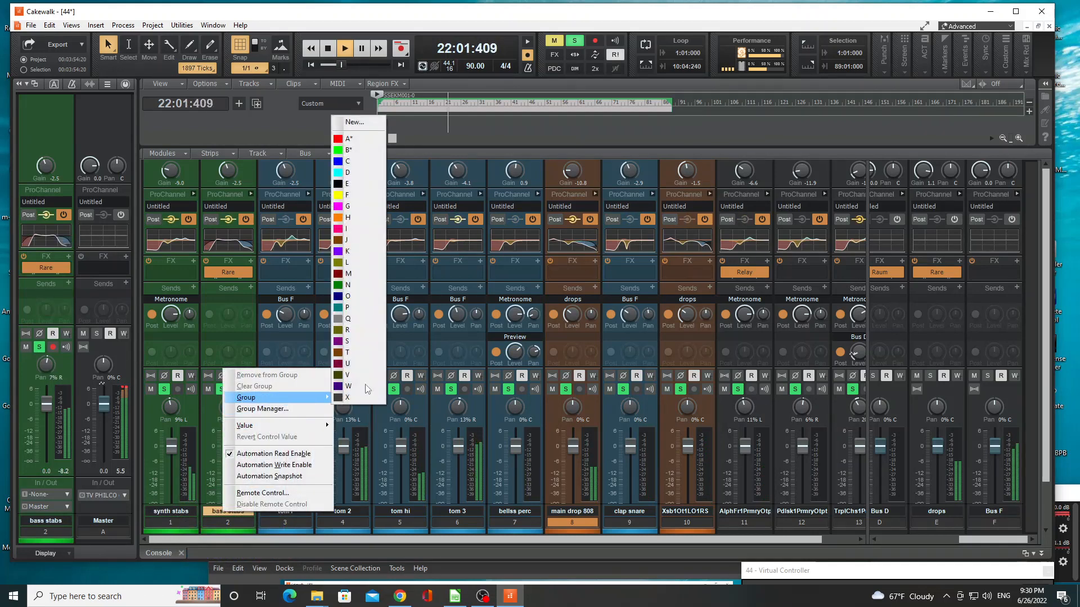
pyautogui.click(363, 152)
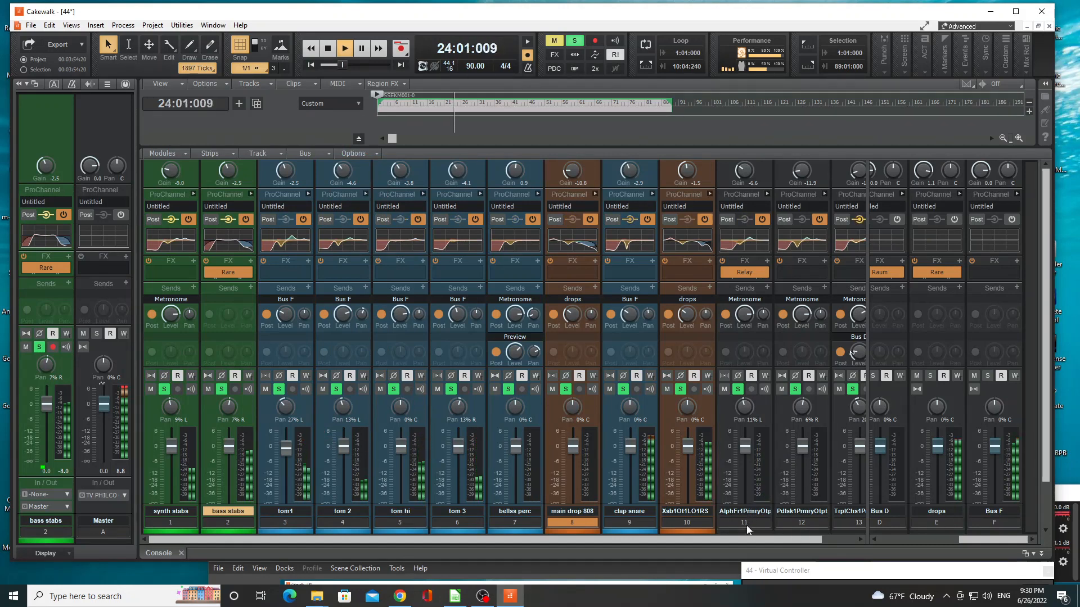
# - Set track 11's colour to the same green as the stabs and assign its volume fader to group B
pyautogui.click(747, 532)
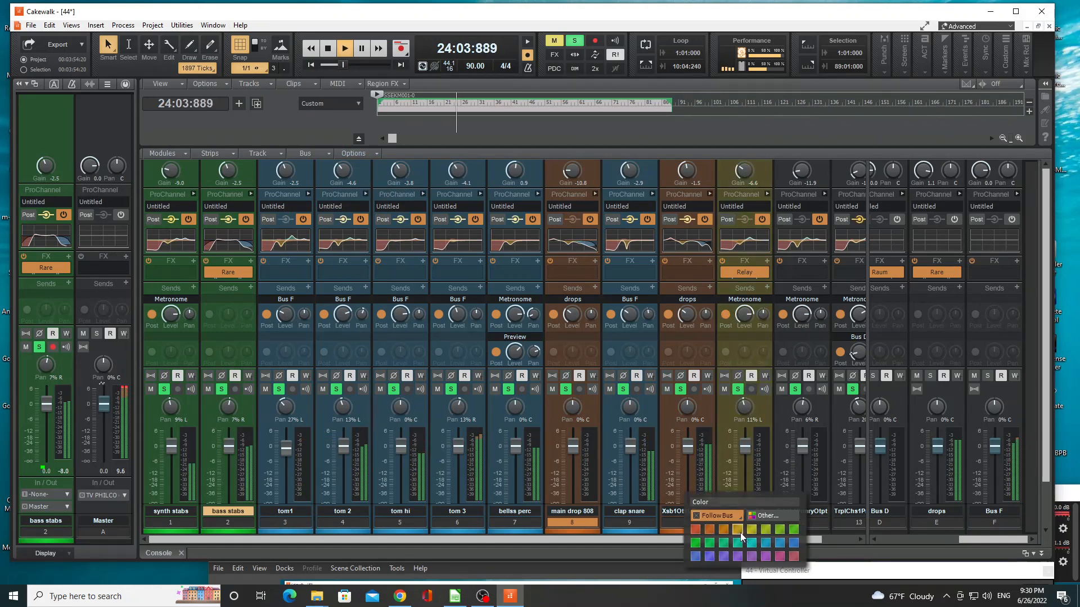
pyautogui.click(695, 543)
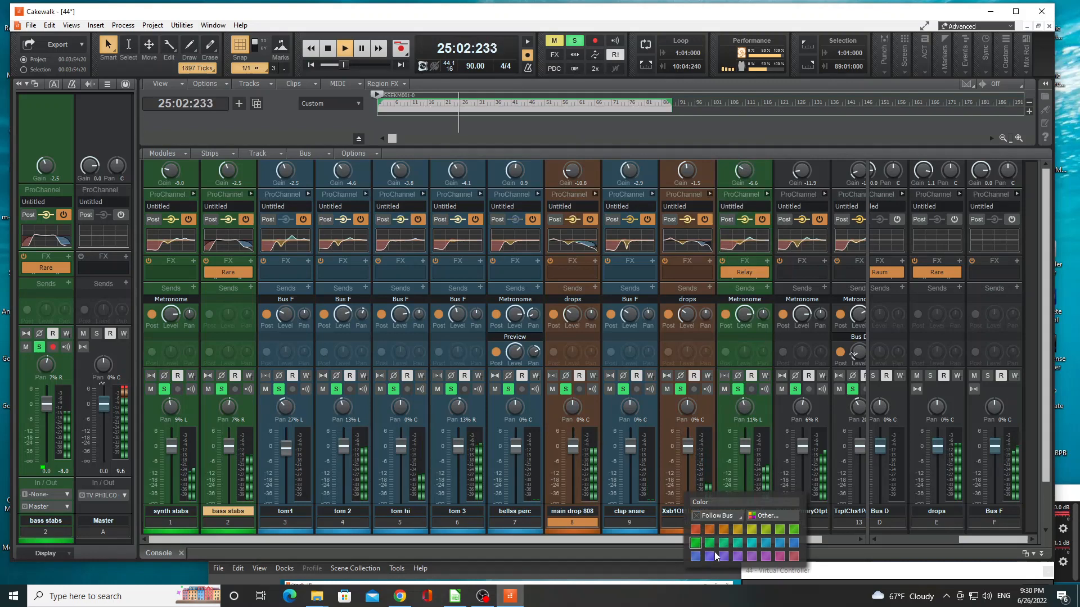
pyautogui.rightClick(744, 442)
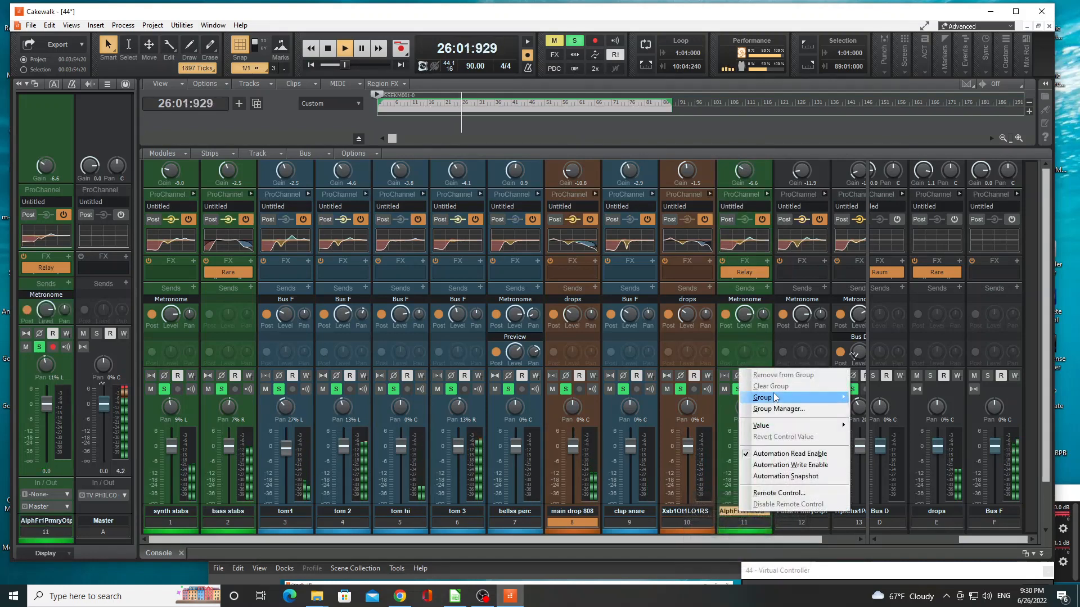
pyautogui.moveTo(798, 398)
pyautogui.click(871, 151)
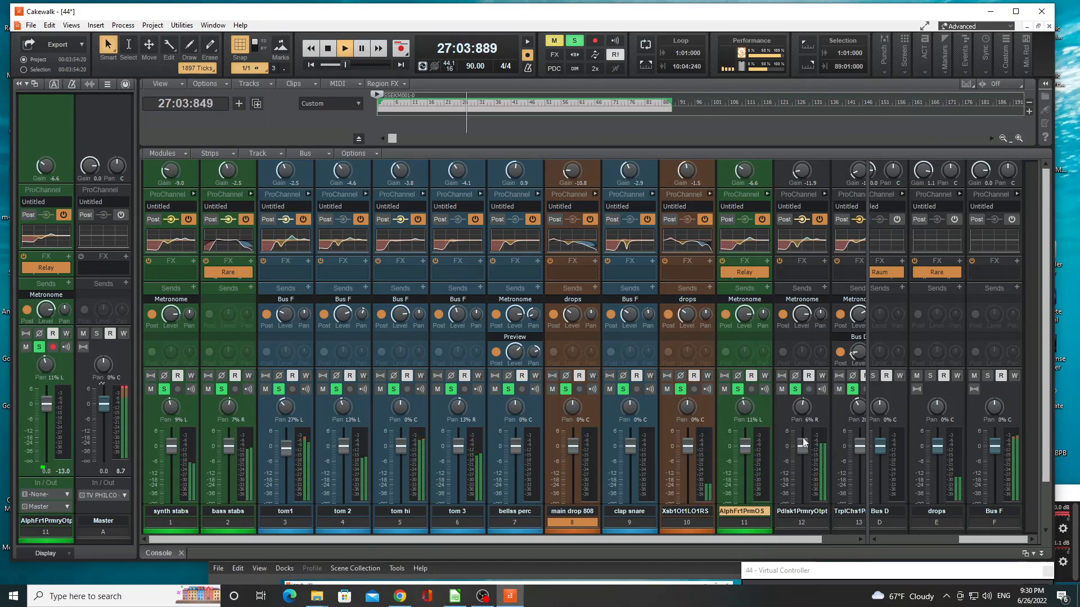
# - Open the track colour choices for track 12
pyautogui.click(791, 530)
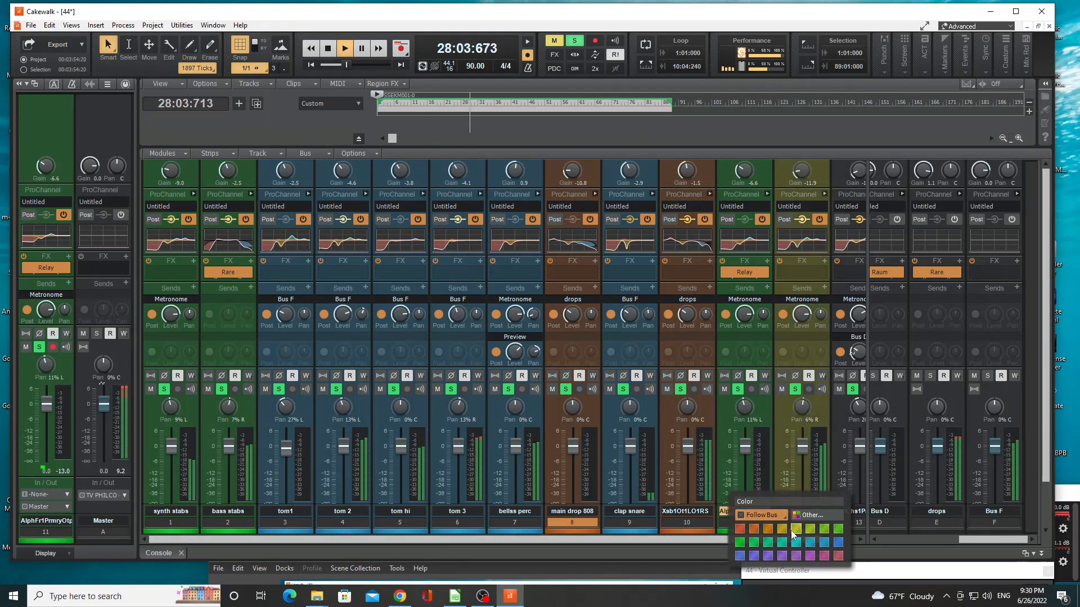
# - Colour track 12 green and assign its volume fader to group B
pyautogui.click(739, 541)
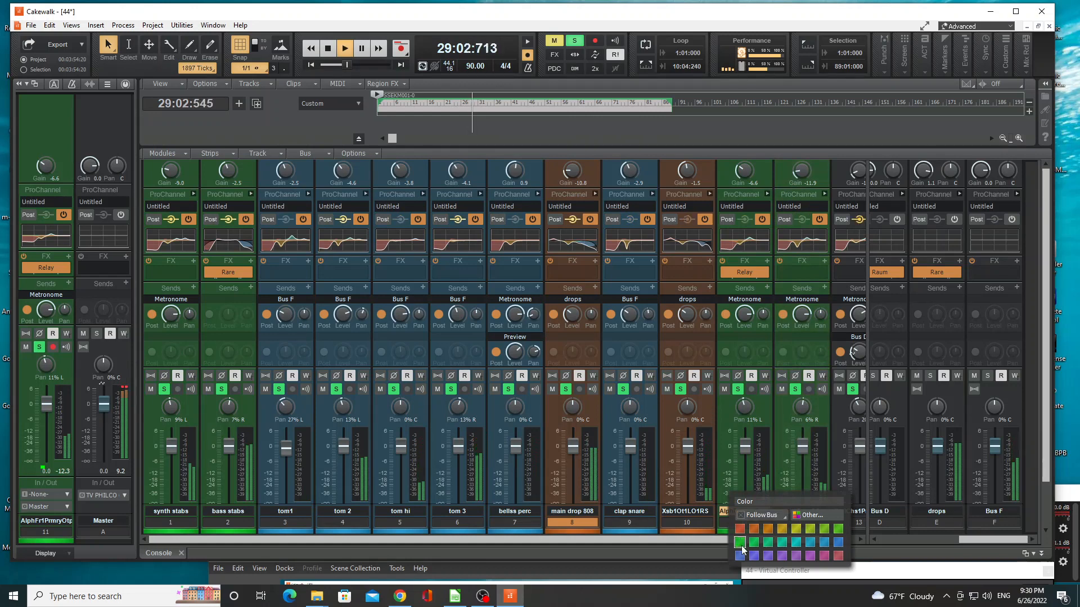
pyautogui.rightClick(801, 443)
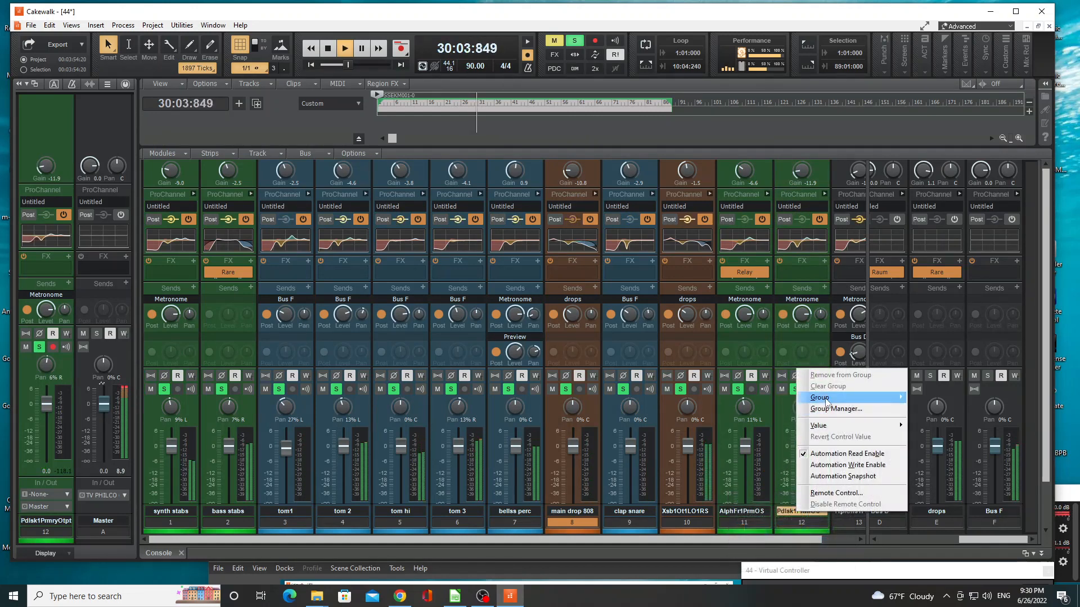
pyautogui.moveTo(832, 398)
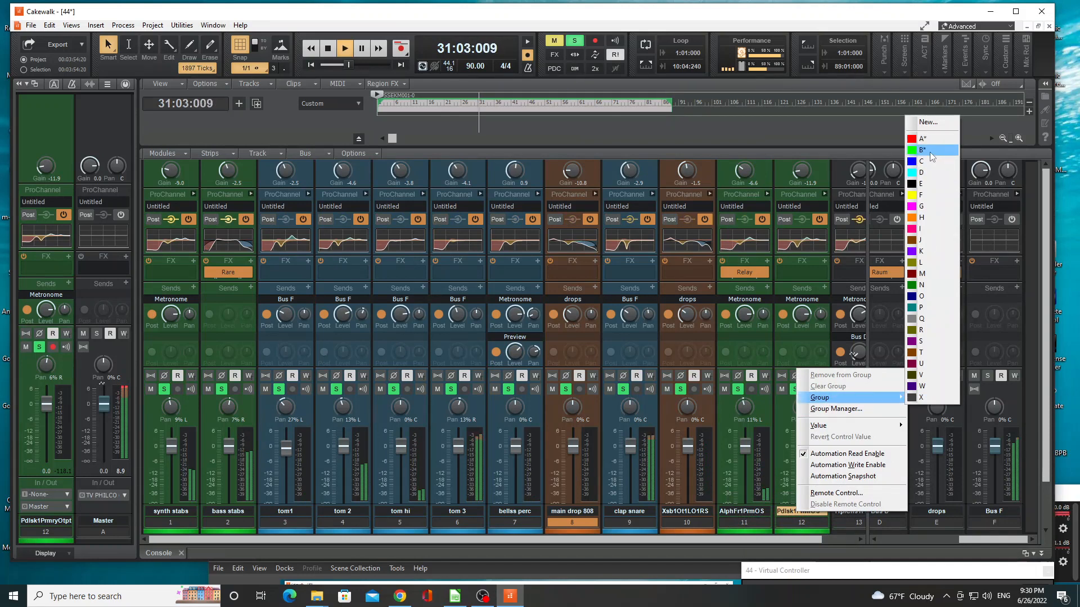
pyautogui.click(929, 144)
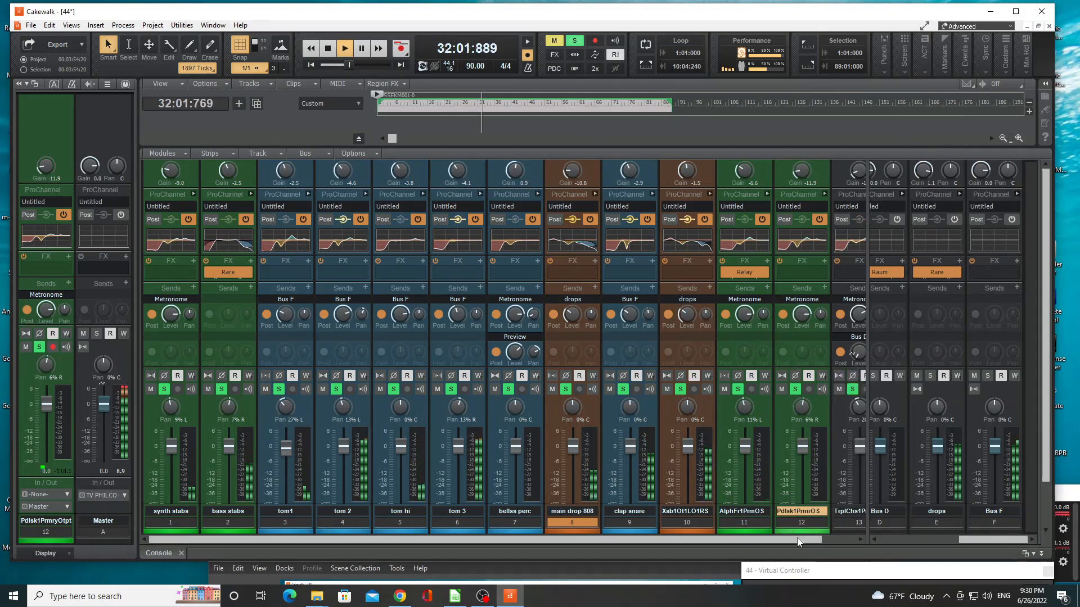
# - Colour track 13 green and assign its volume fader to group B
pyautogui.moveTo(821, 538); pyautogui.dragTo(856, 538)
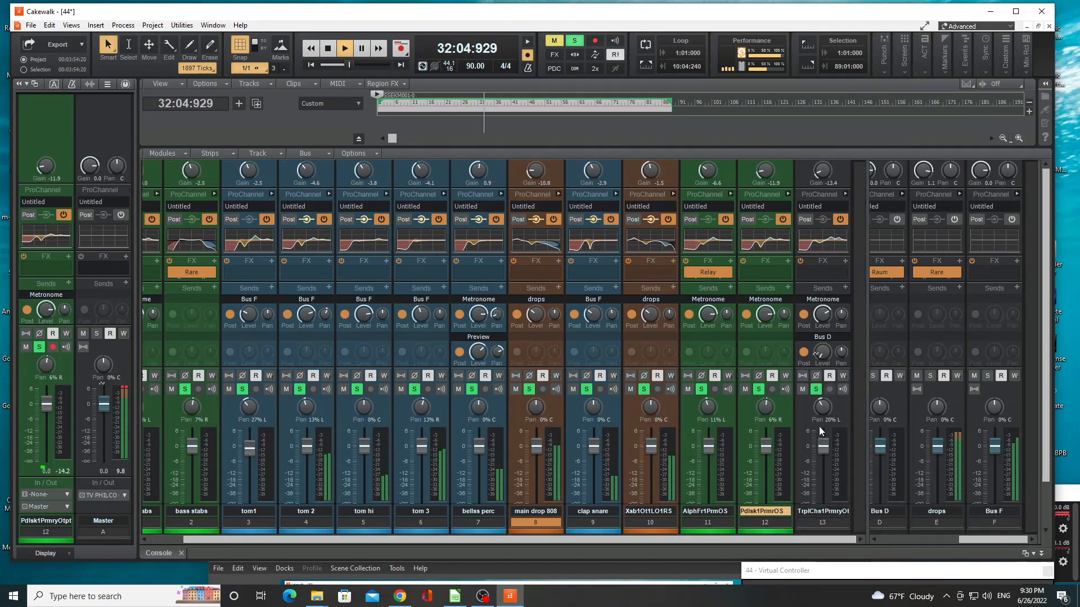
pyautogui.click(812, 531)
pyautogui.click(812, 531)
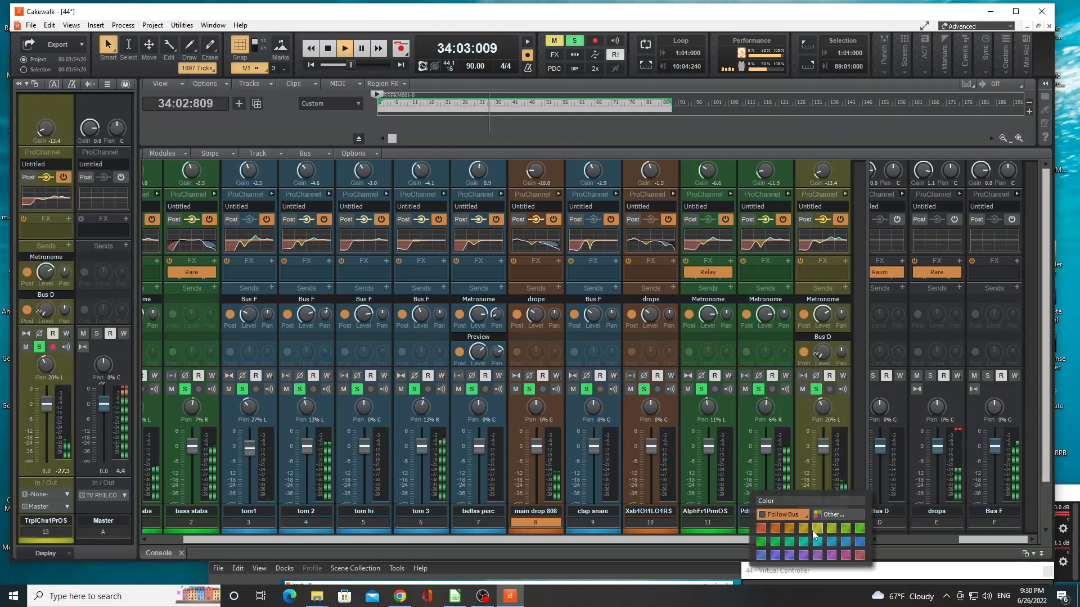
pyautogui.click(761, 541)
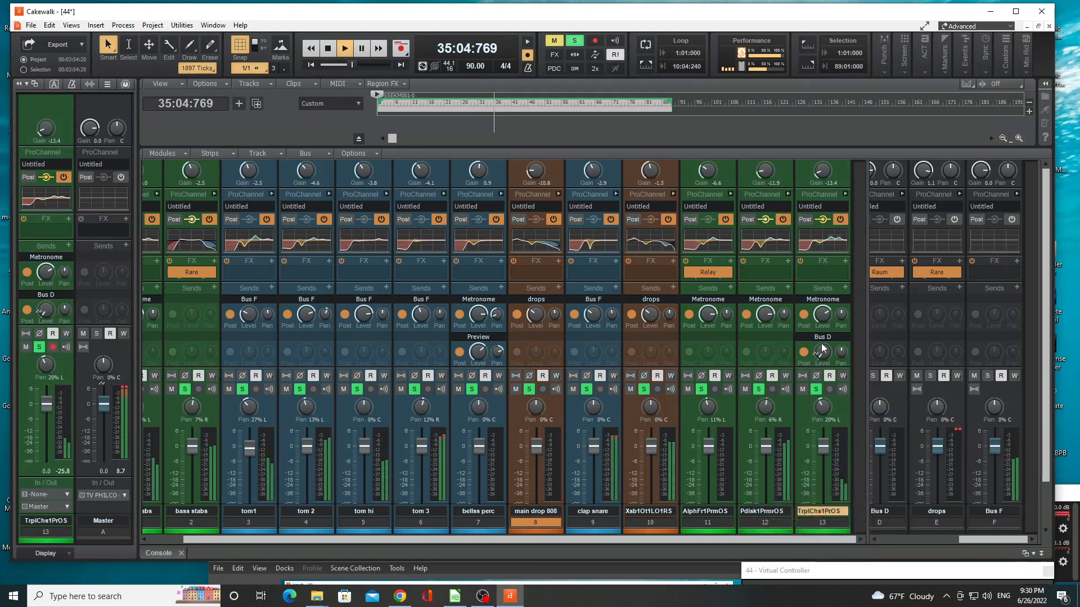
pyautogui.rightClick(824, 446)
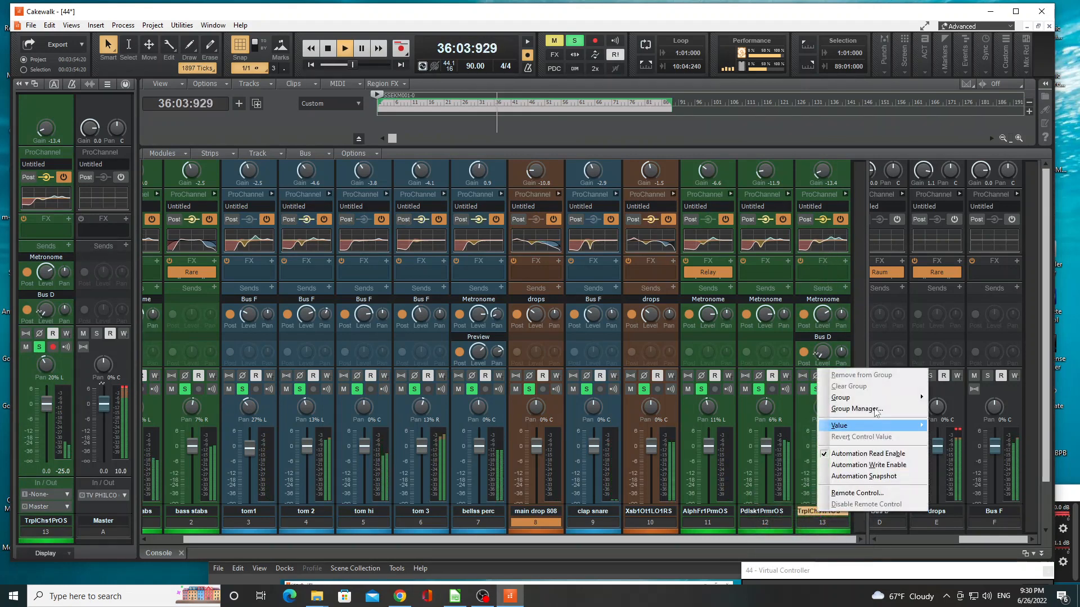
pyautogui.moveTo(843, 398)
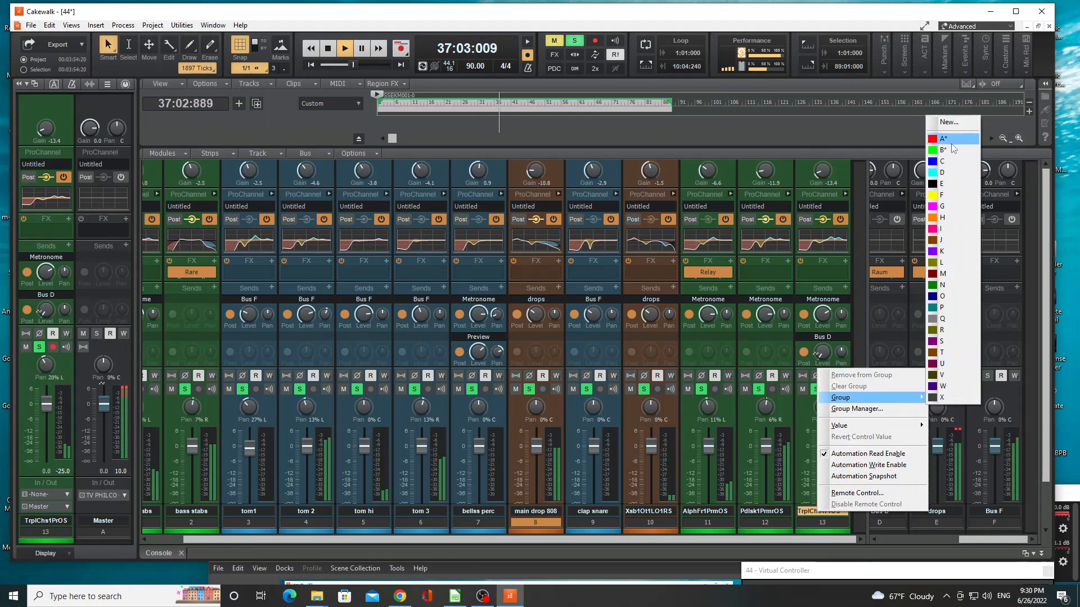
pyautogui.click(951, 145)
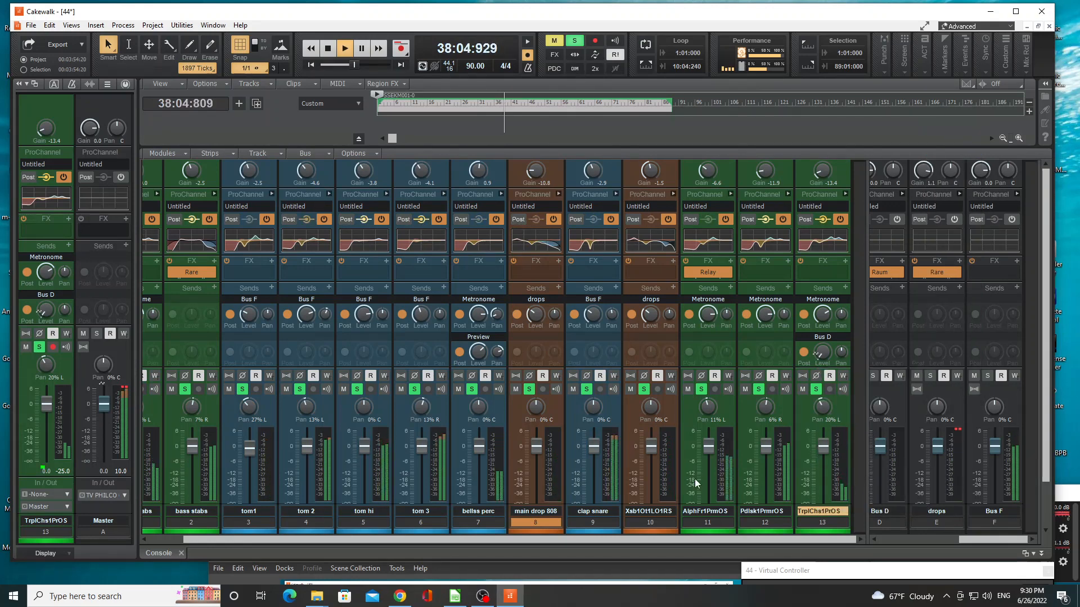
# - Assign the volume faders of main drop 808 and track 10 to group C
pyautogui.rightClick(536, 448)
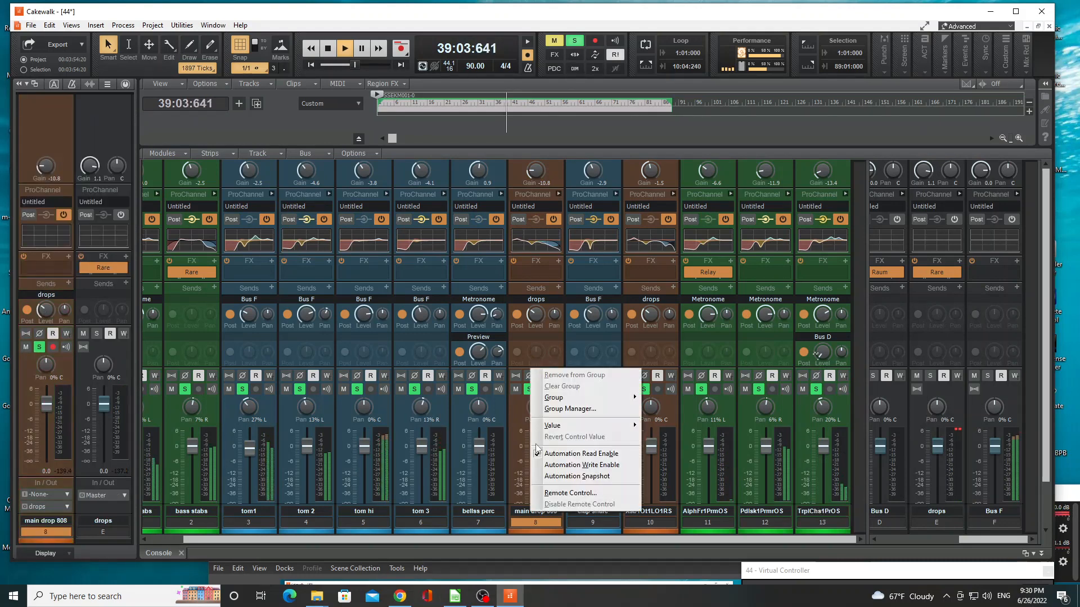
pyautogui.moveTo(556, 397)
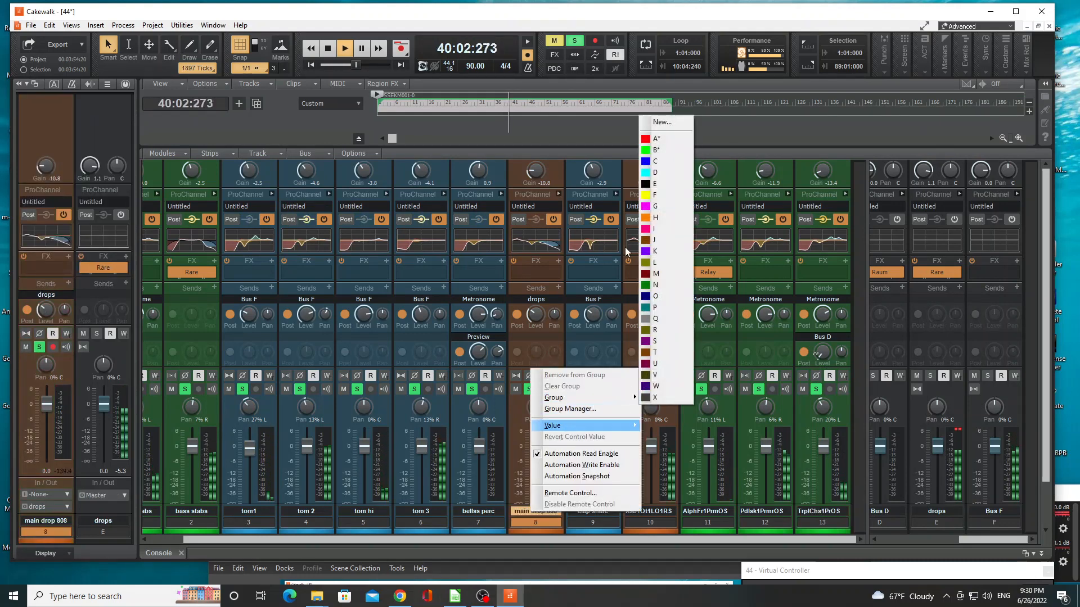
pyautogui.click(663, 160)
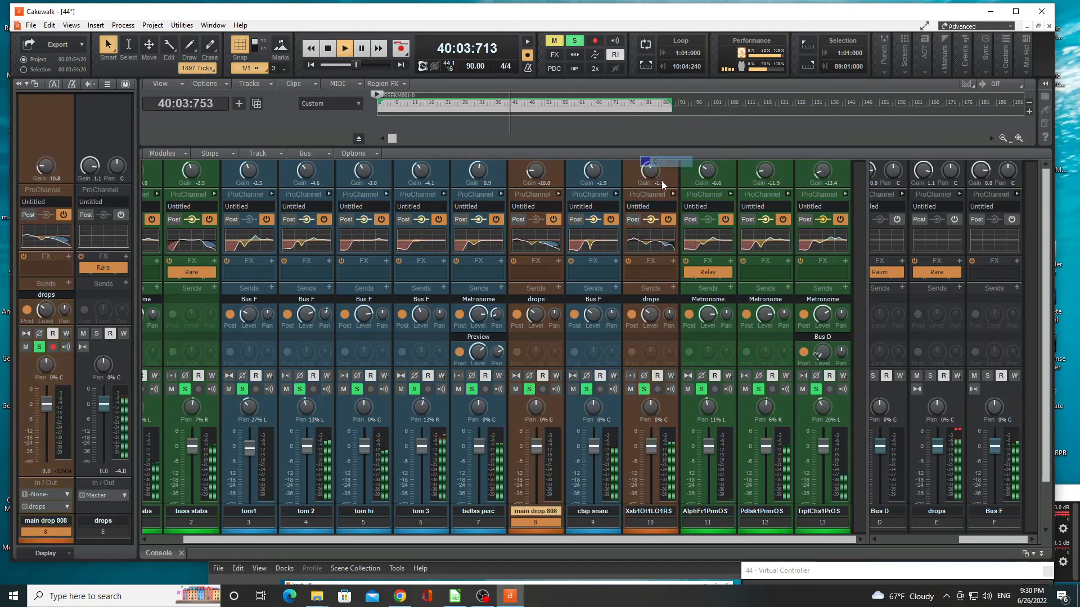
pyautogui.rightClick(656, 448)
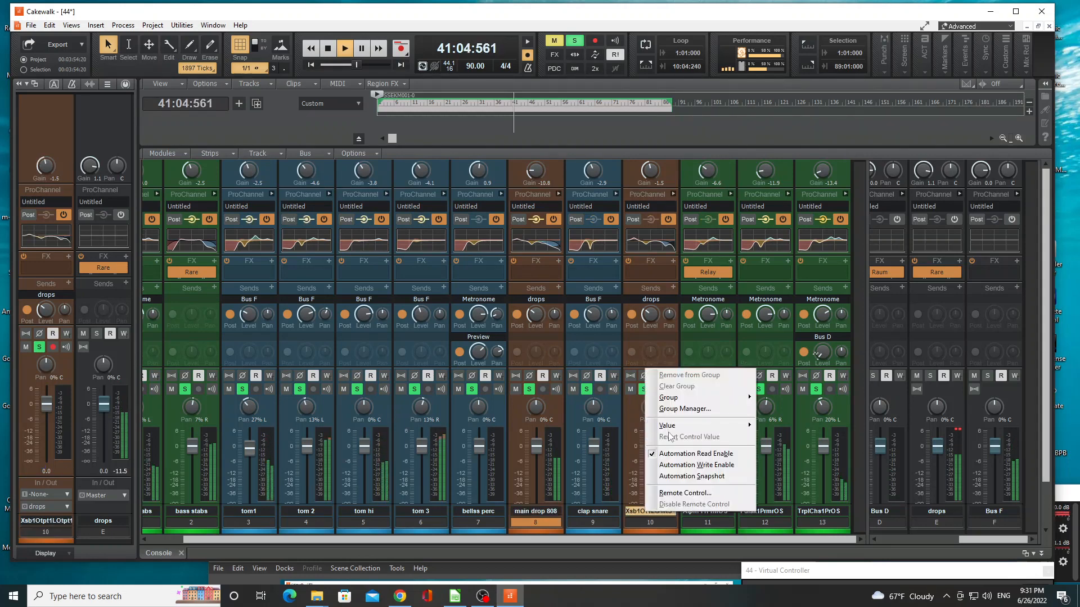
pyautogui.moveTo(674, 398)
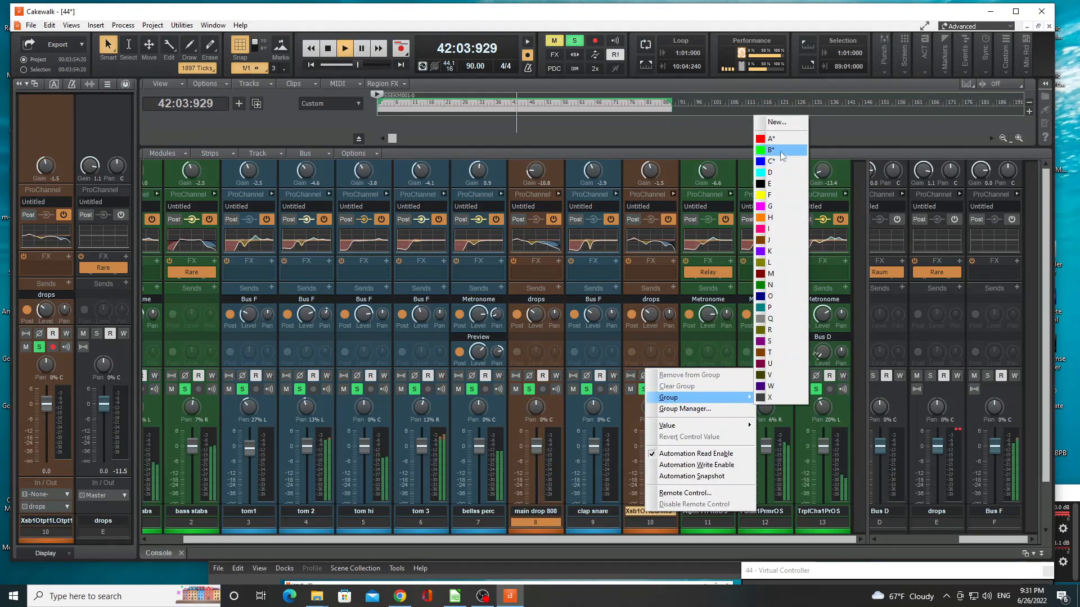
pyautogui.click(776, 160)
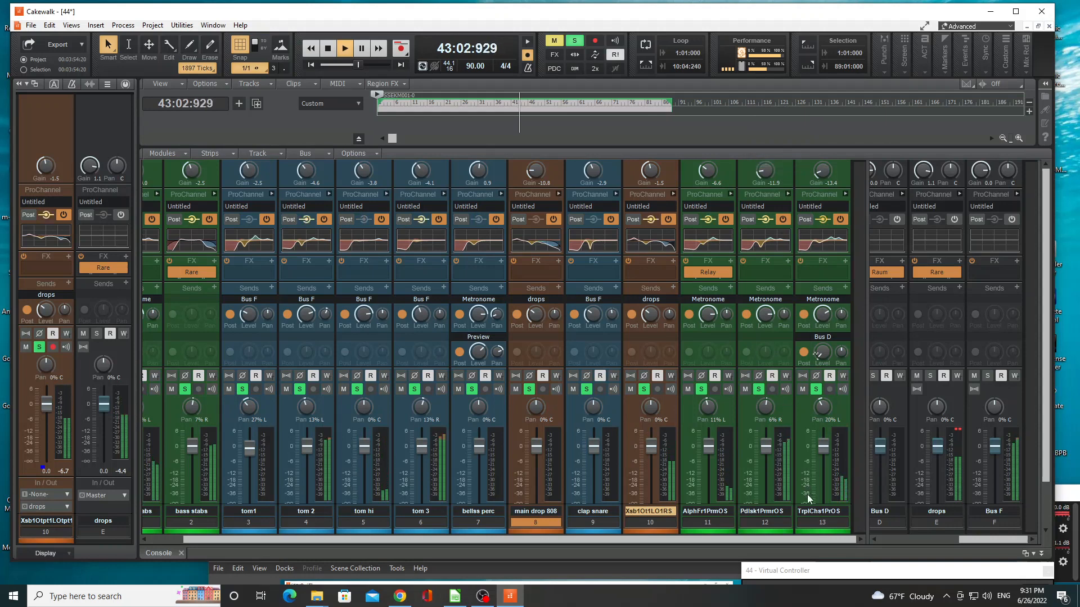
# - Audition the Metronome bus by switching its solo on and off during playback
pyautogui.moveTo(781, 540); pyautogui.dragTo(646, 540)
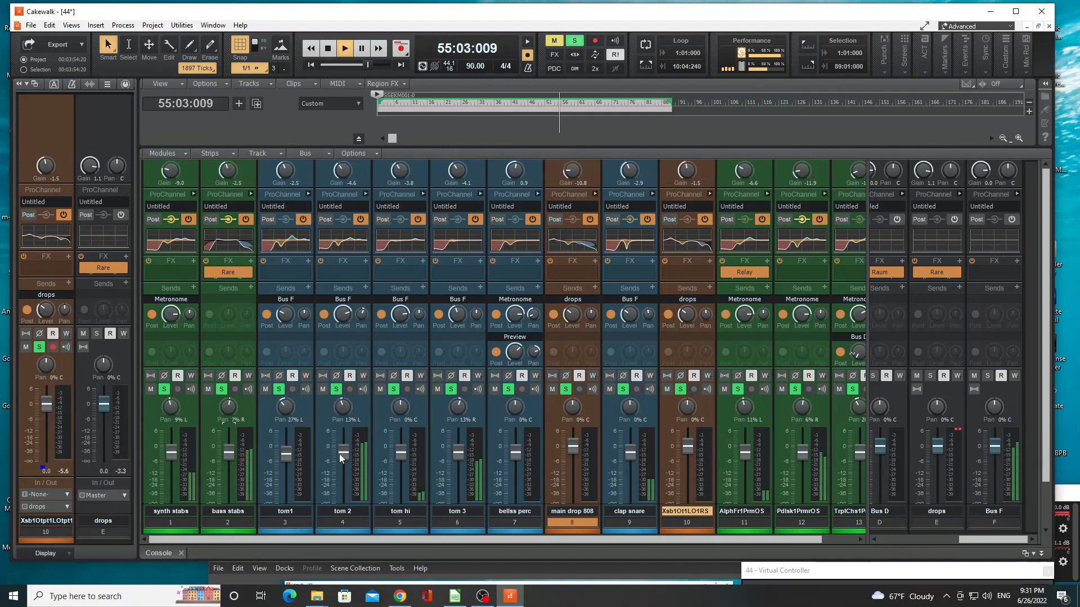
pyautogui.moveTo(930, 537); pyautogui.dragTo(876, 542)
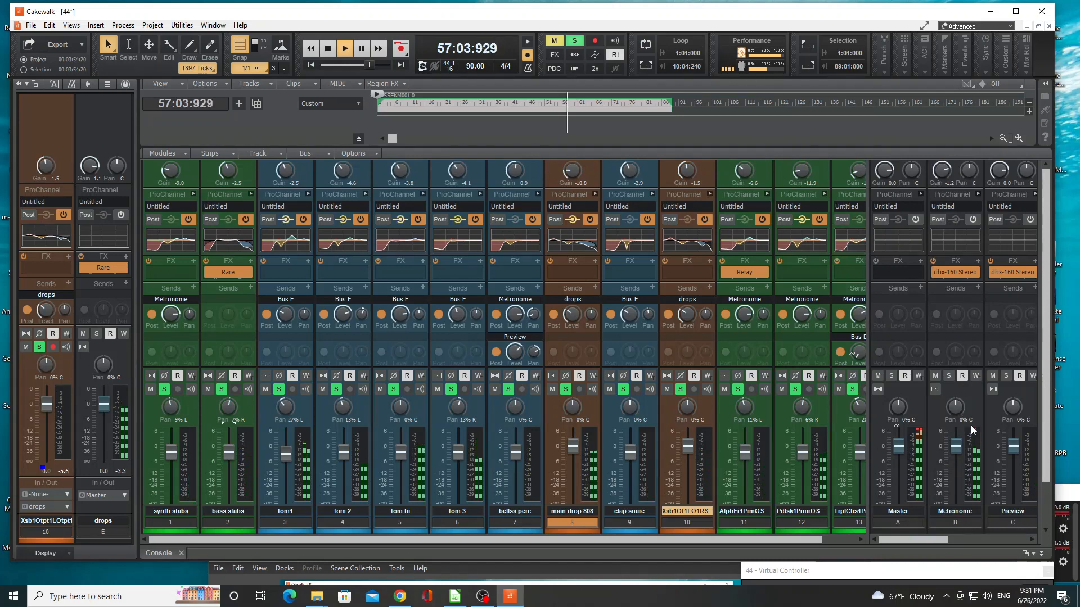
pyautogui.click(977, 365)
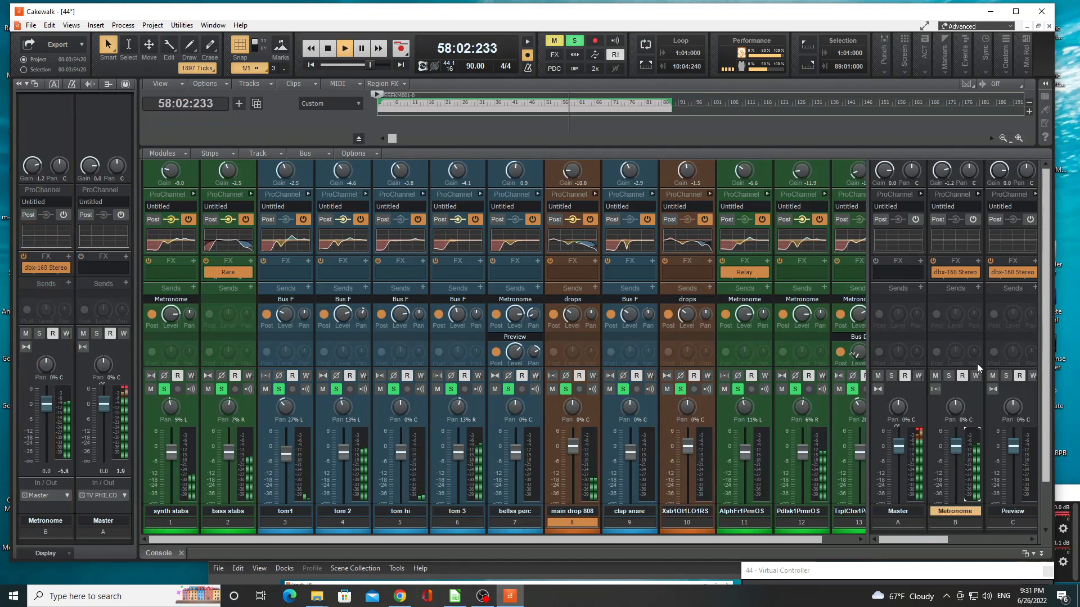
pyautogui.click(948, 376)
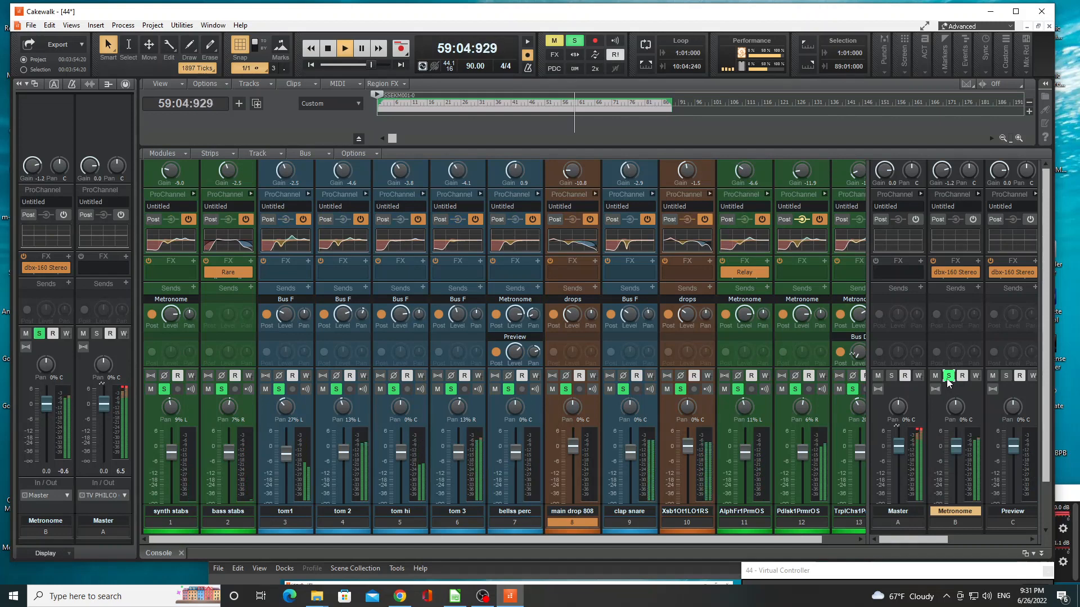
pyautogui.click(948, 376)
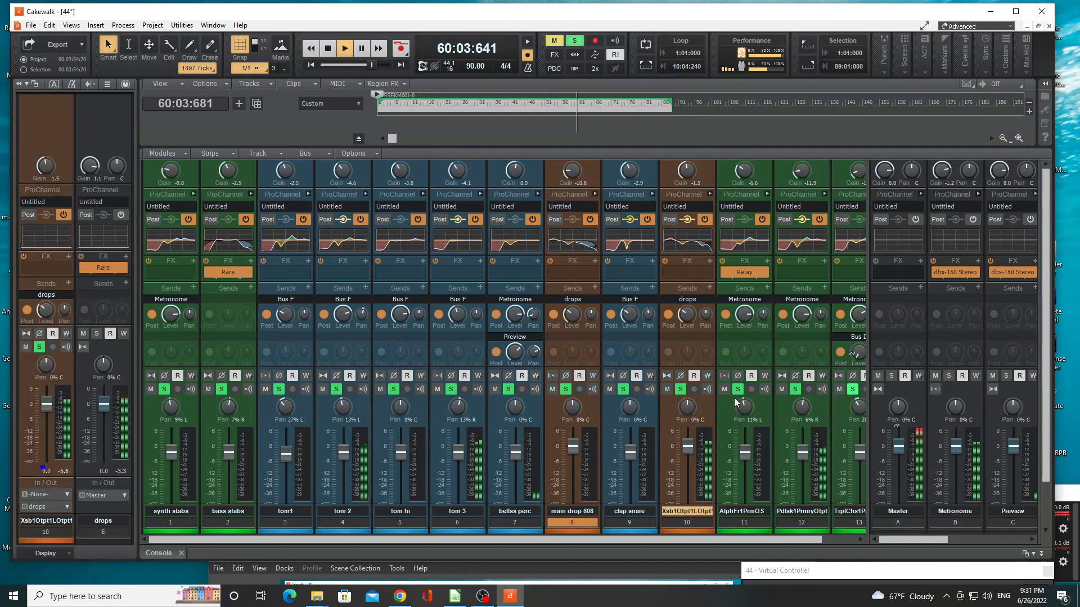
# - Unsolo tracks 8 through 13 as well as bass stabs and synth stabs
pyautogui.click(853, 389)
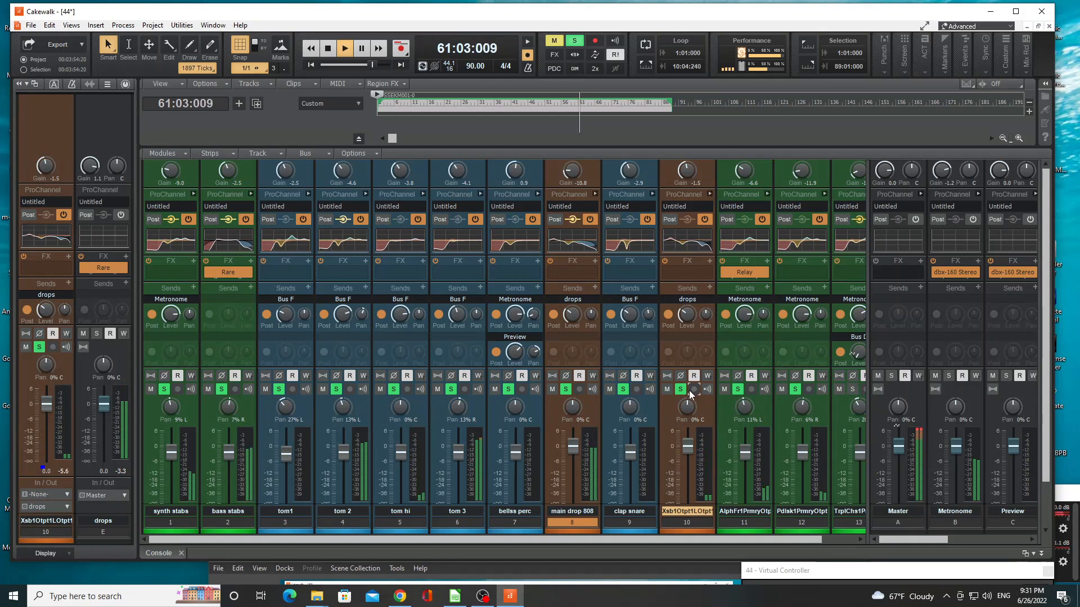
pyautogui.click(738, 389)
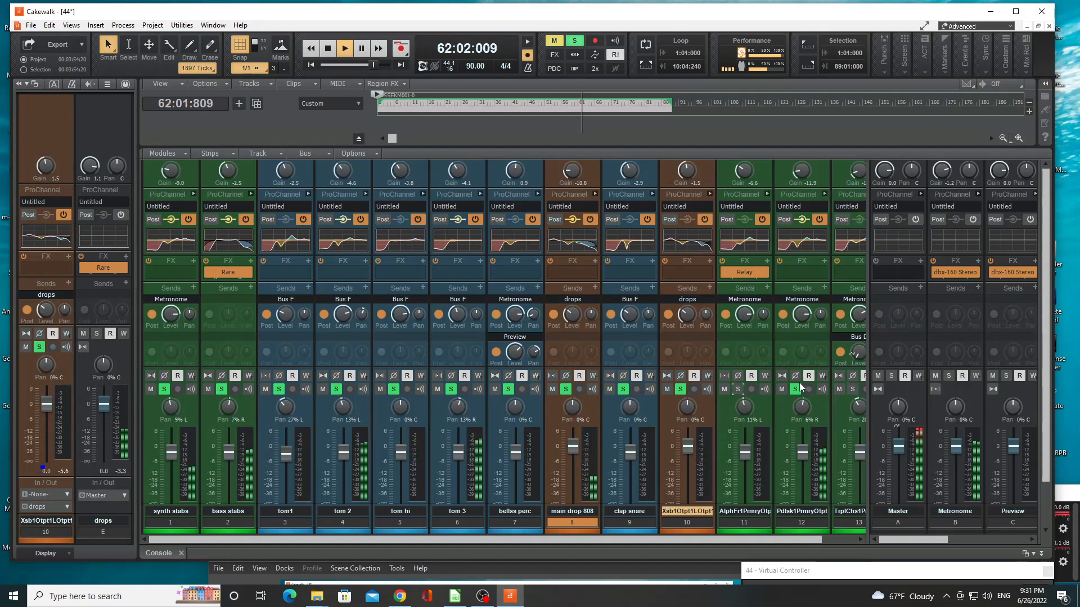
pyautogui.click(795, 389)
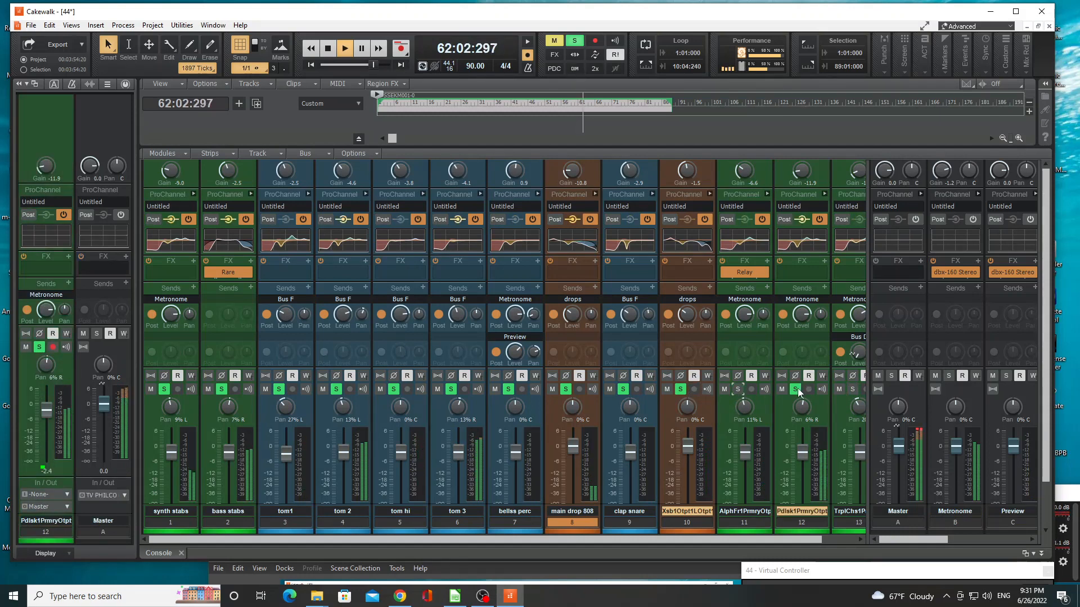
pyautogui.click(680, 389)
pyautogui.click(623, 389)
pyautogui.click(564, 389)
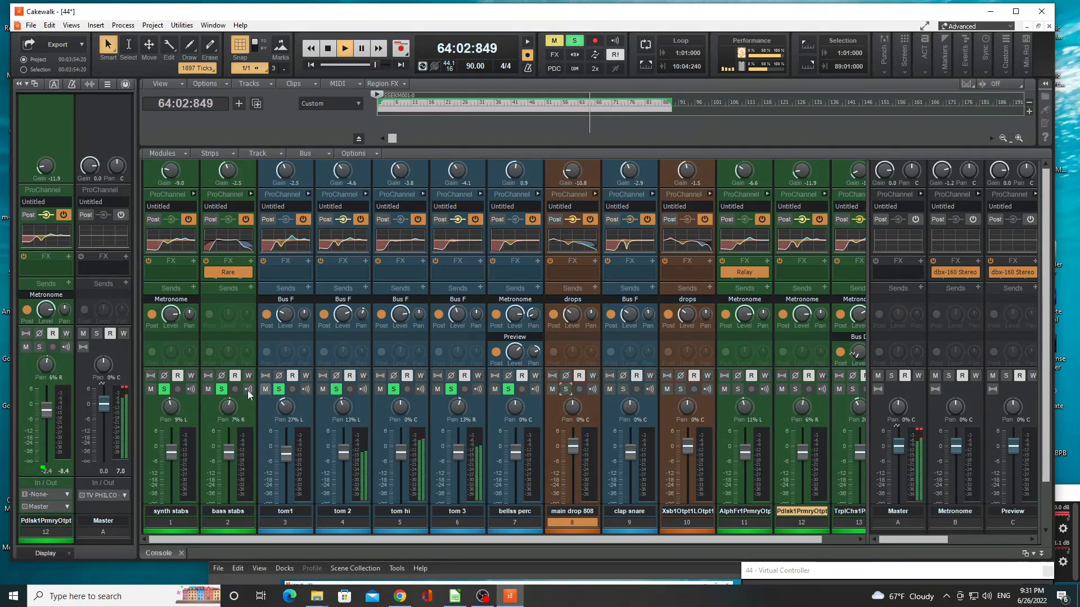
pyautogui.click(222, 389)
pyautogui.click(164, 389)
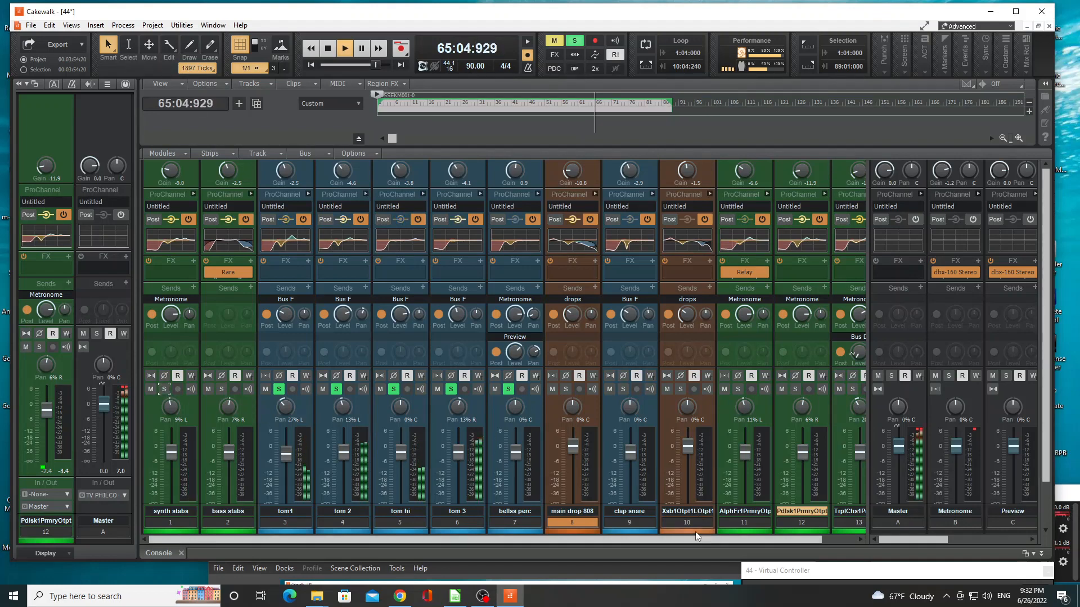
# - Solo the clap snare track and raise its gain to 1.9
pyautogui.click(623, 390)
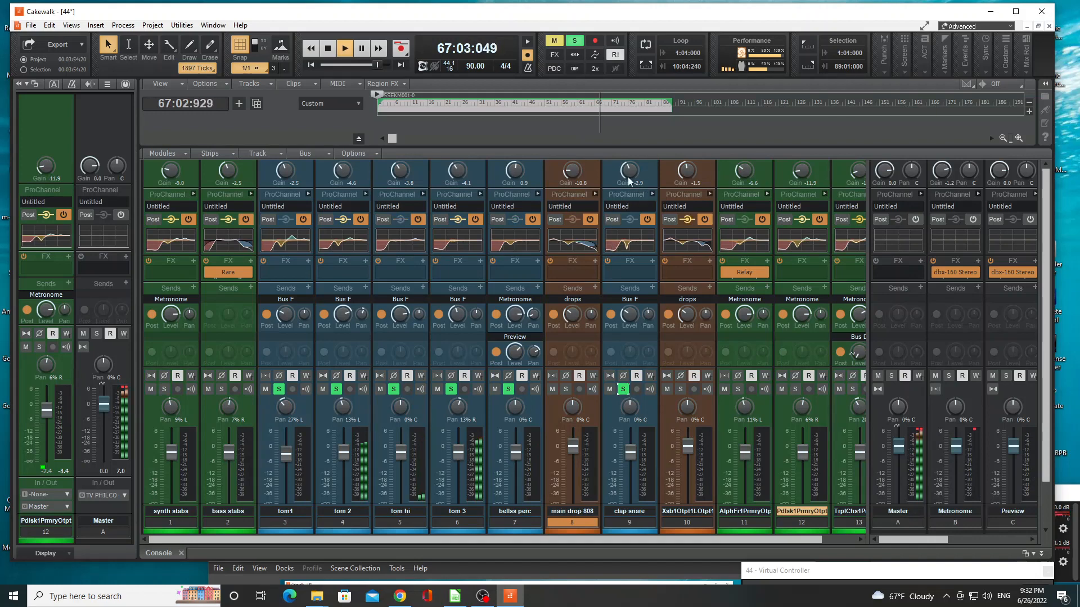
pyautogui.moveTo(629, 171); pyautogui.dragTo(629, 169)
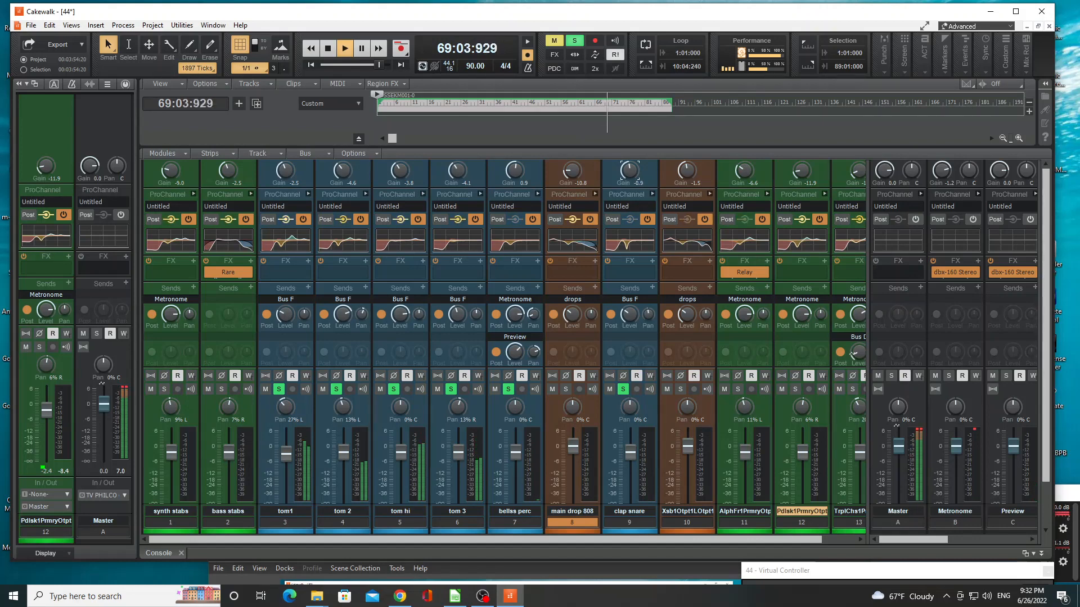
pyautogui.moveTo(629, 170); pyautogui.dragTo(628, 174)
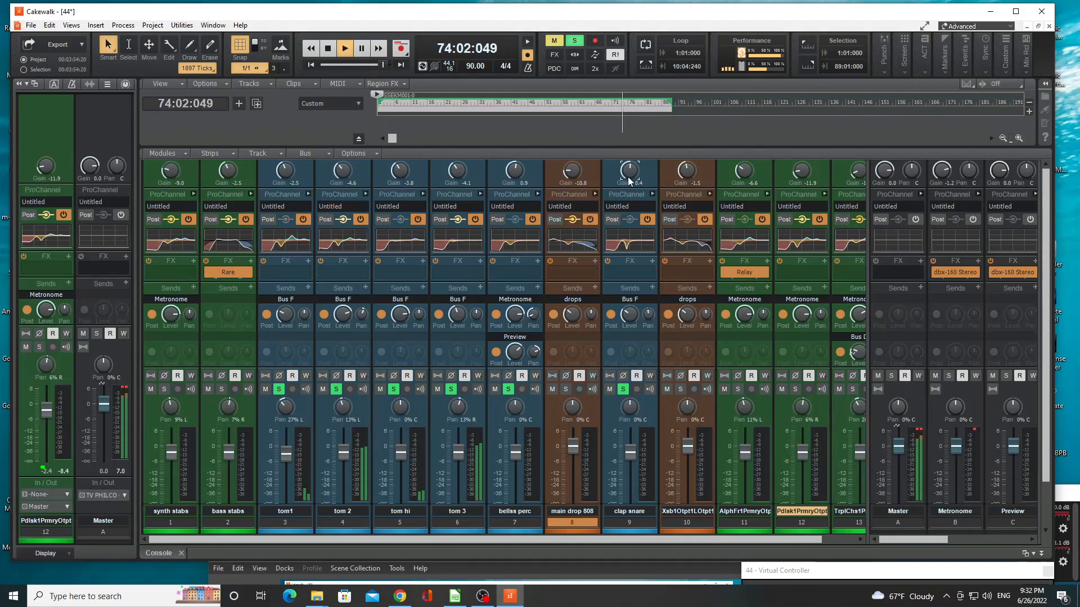
pyautogui.moveTo(628, 177); pyautogui.dragTo(628, 172)
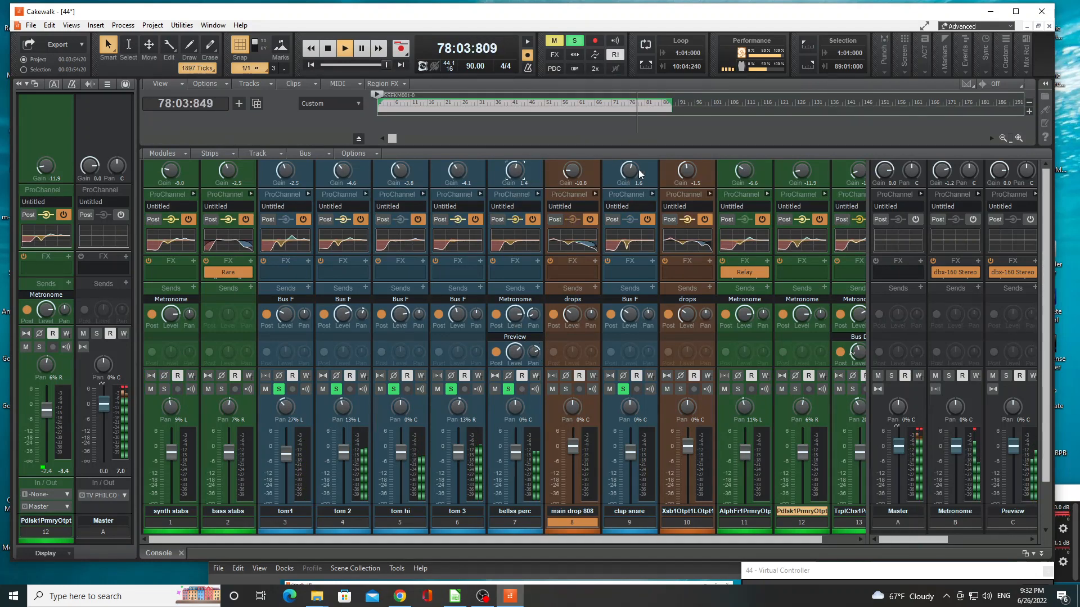
pyautogui.moveTo(636, 170); pyautogui.dragTo(636, 168)
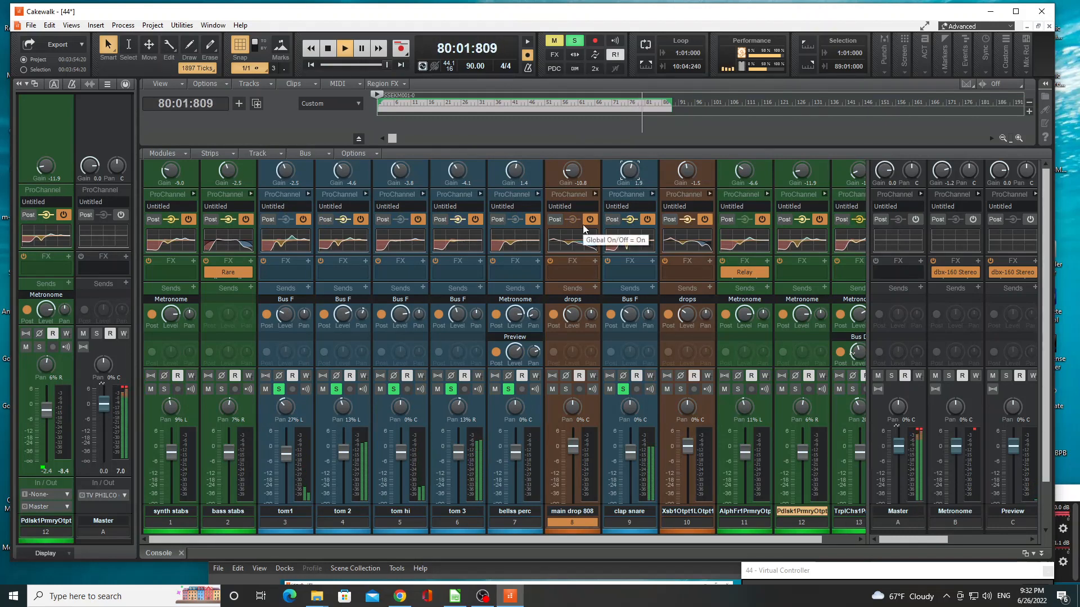
# - Pan the tom hi track 1% right
pyautogui.moveTo(400, 406); pyautogui.dragTo(400, 404)
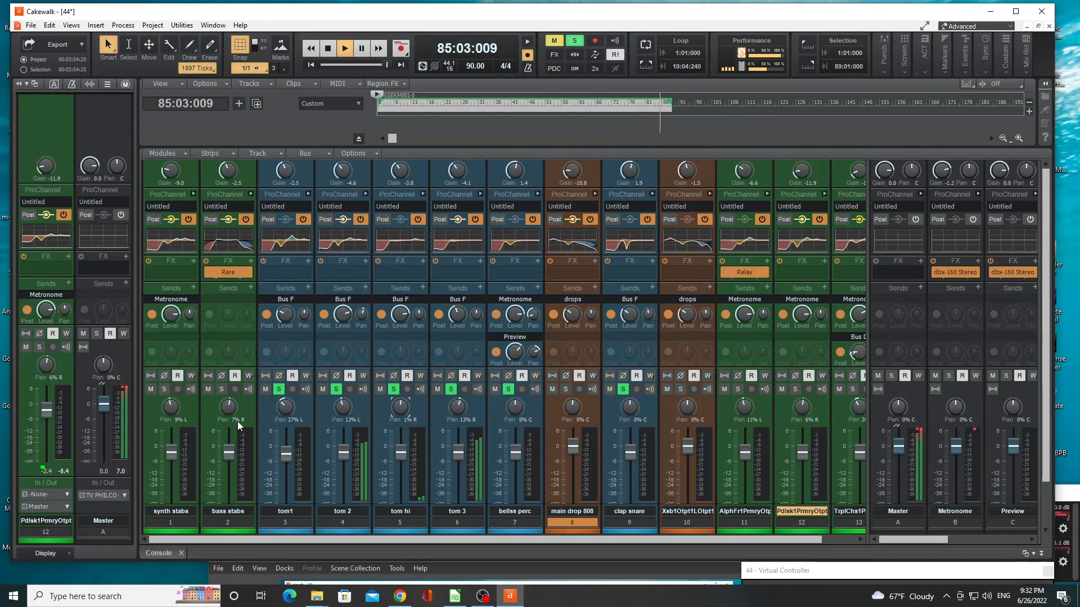
# - Solo the main drop 808 track and set its gain to -10.6 while playing from the start of the project
pyautogui.click(565, 389)
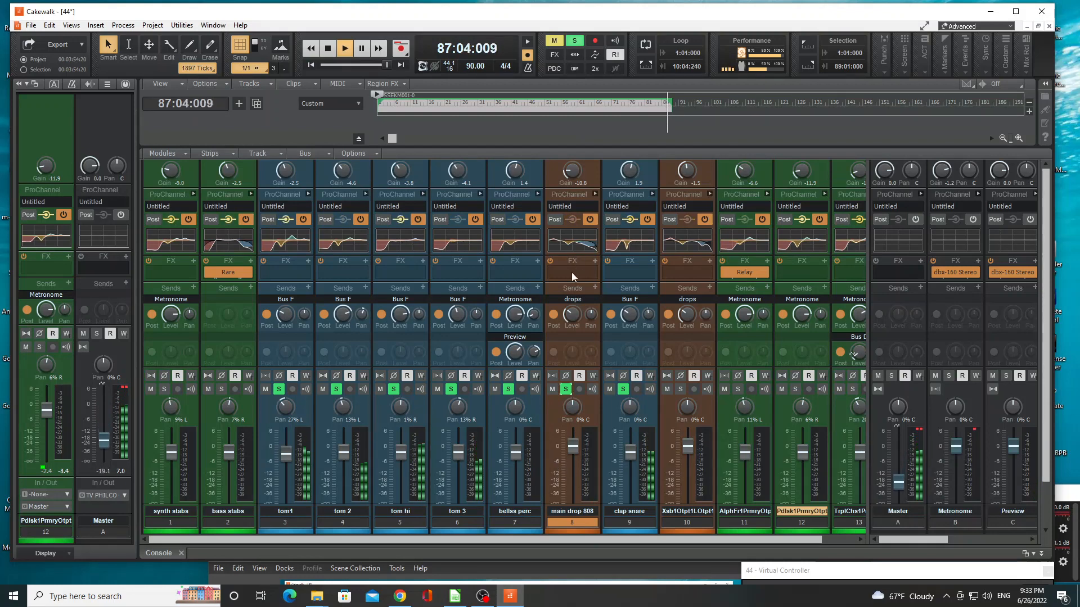
pyautogui.press('w')
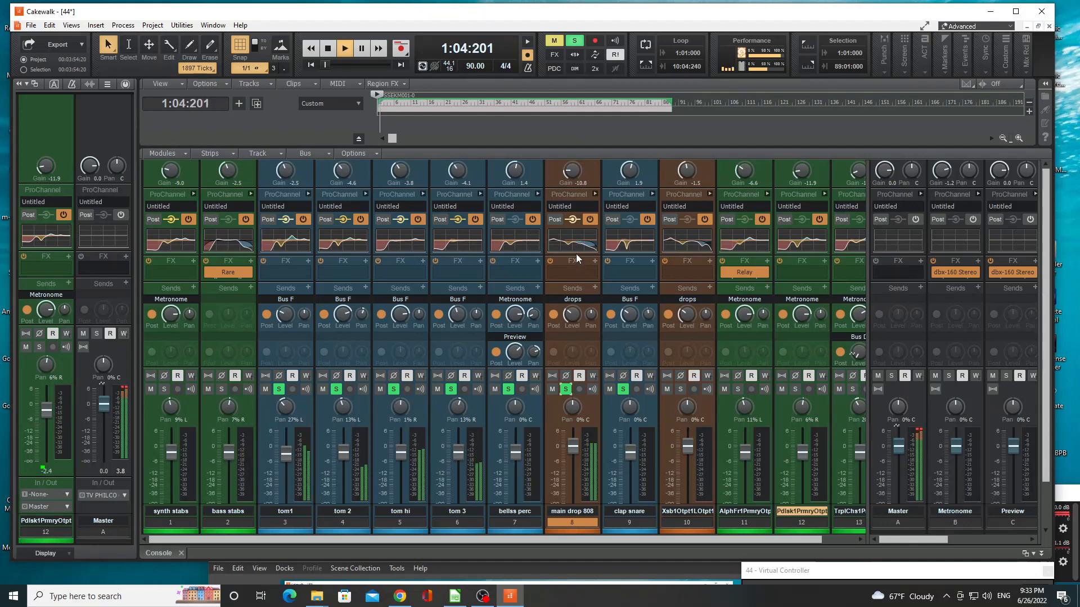
pyautogui.click(574, 312)
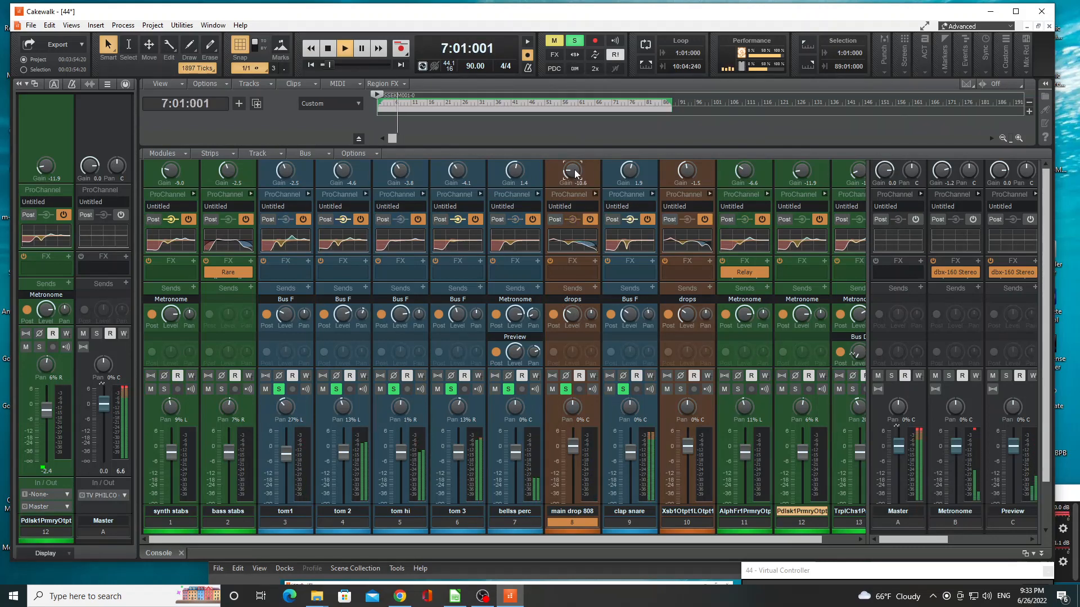
# - Raise the main drop 808 track's gain to -7.5 during playback
pyautogui.moveTo(574, 170); pyautogui.dragTo(575, 169)
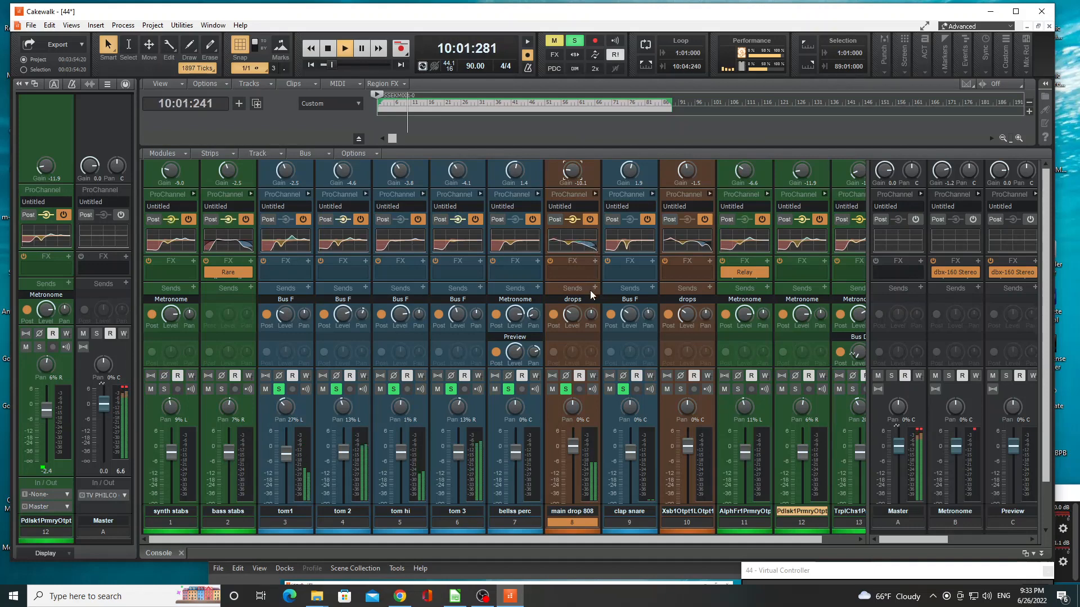
pyautogui.moveTo(572, 165); pyautogui.dragTo(572, 166)
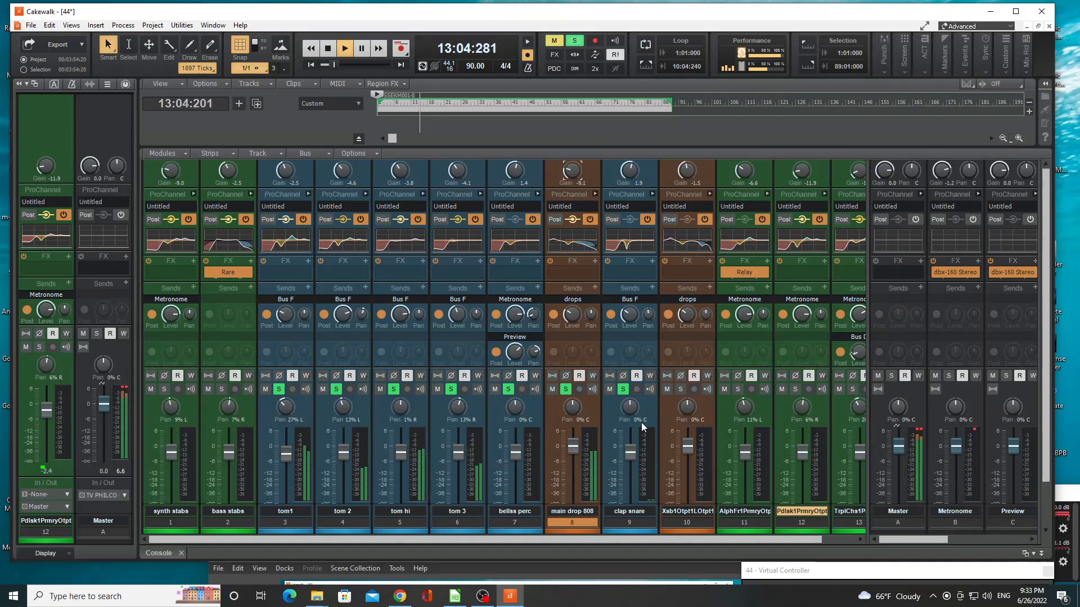
pyautogui.scroll(4, 572, 169)
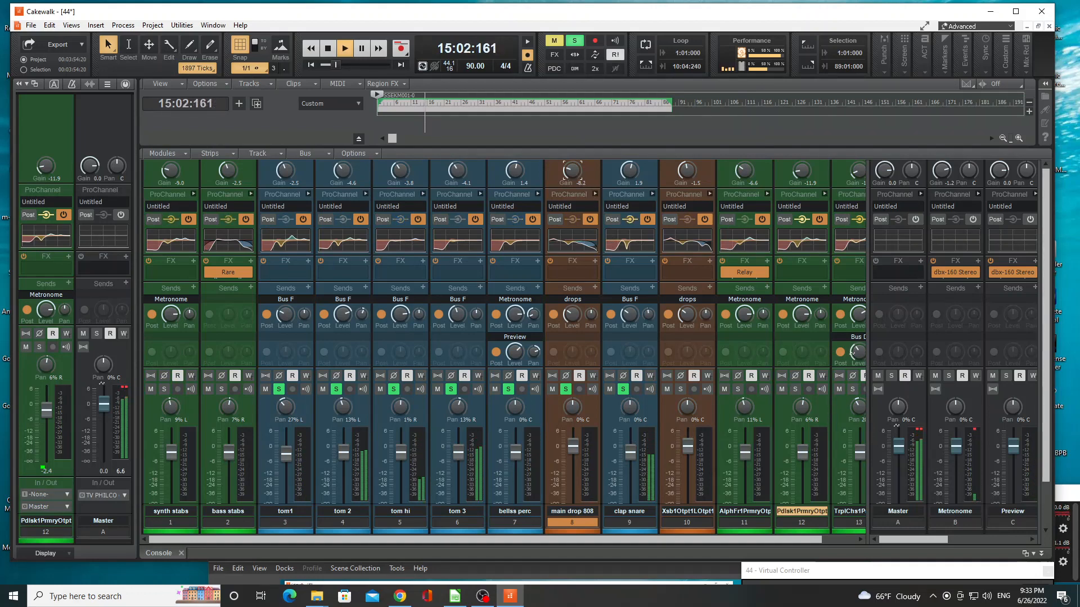
# - Solo track 10, set its gain to -2.7, and adjust the main drop 808 gain to -6.1
pyautogui.click(680, 389)
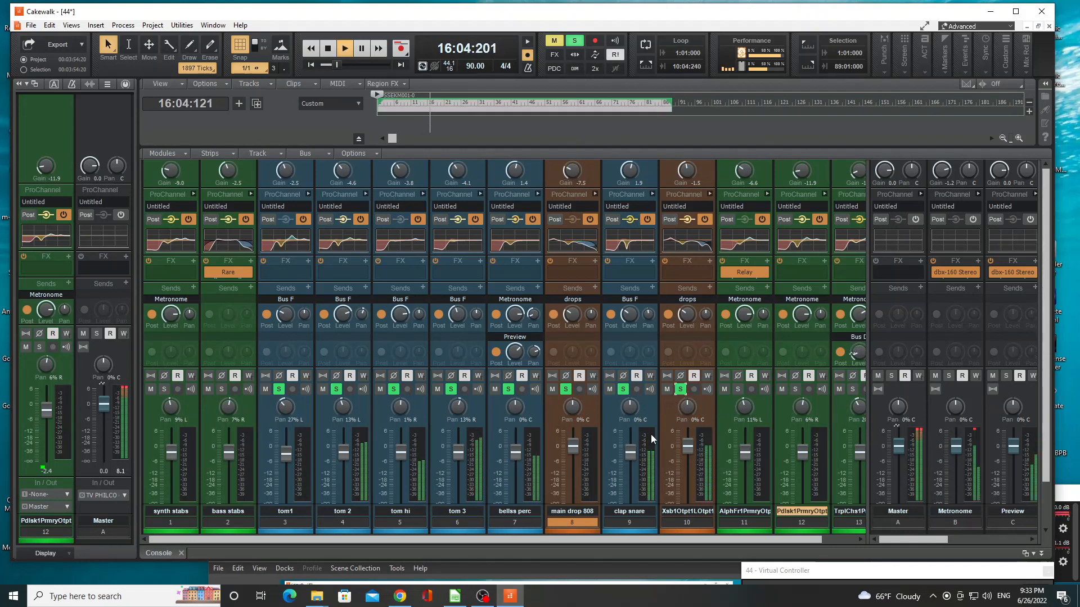
pyautogui.moveTo(687, 179)
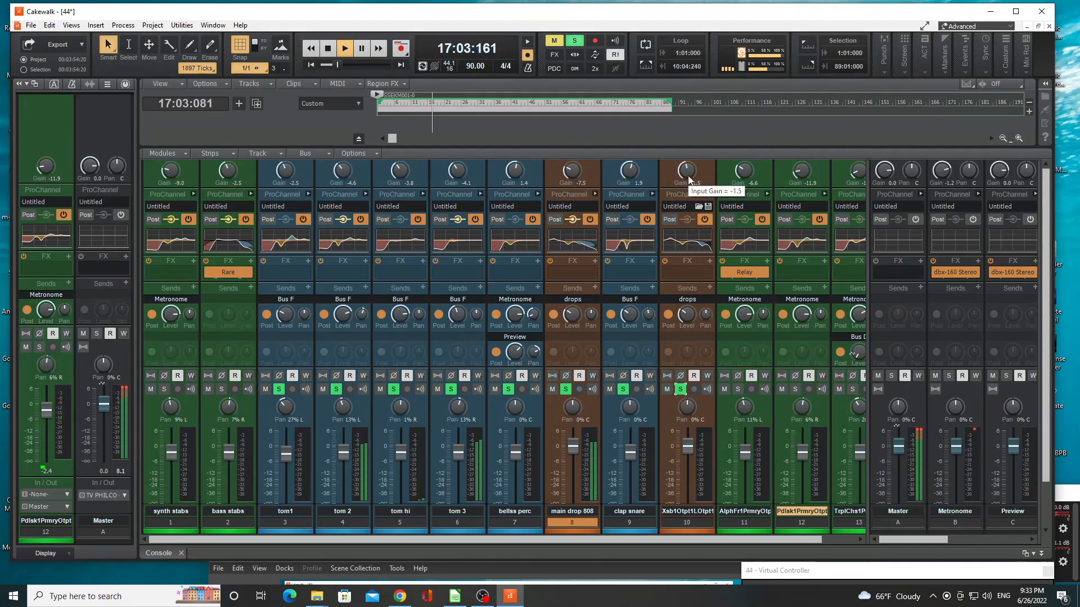
pyautogui.moveTo(572, 171); pyautogui.dragTo(572, 168)
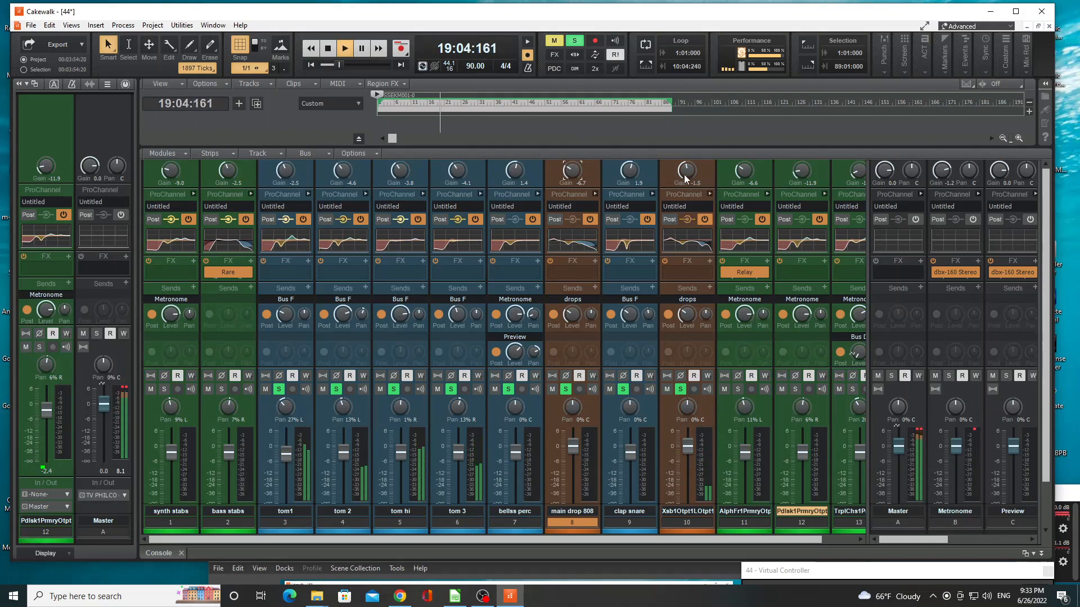
pyautogui.moveTo(684, 173); pyautogui.dragTo(685, 179)
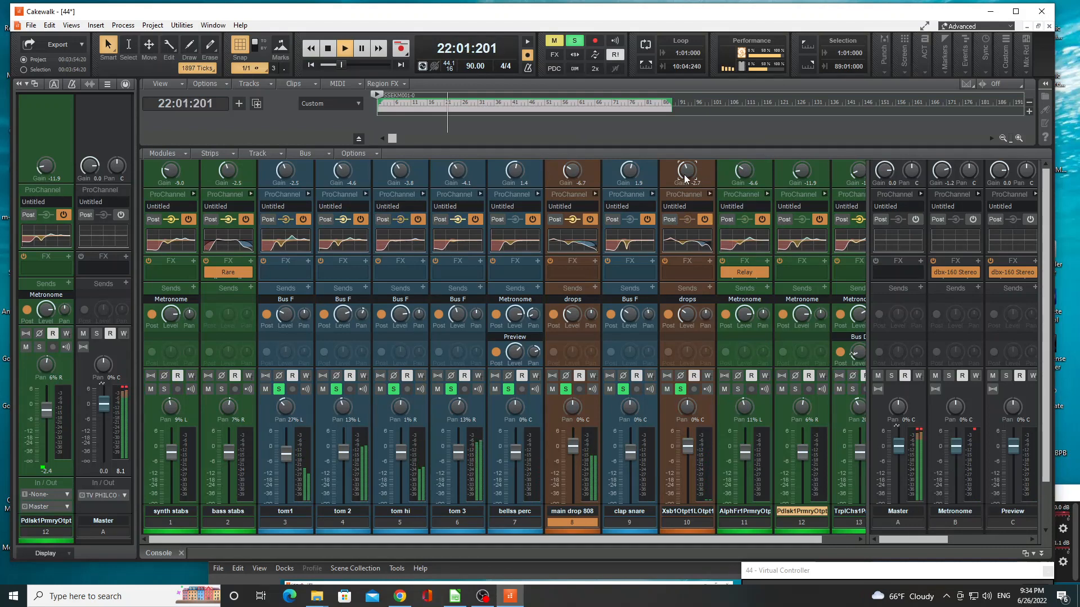
pyautogui.moveTo(572, 179); pyautogui.dragTo(572, 175)
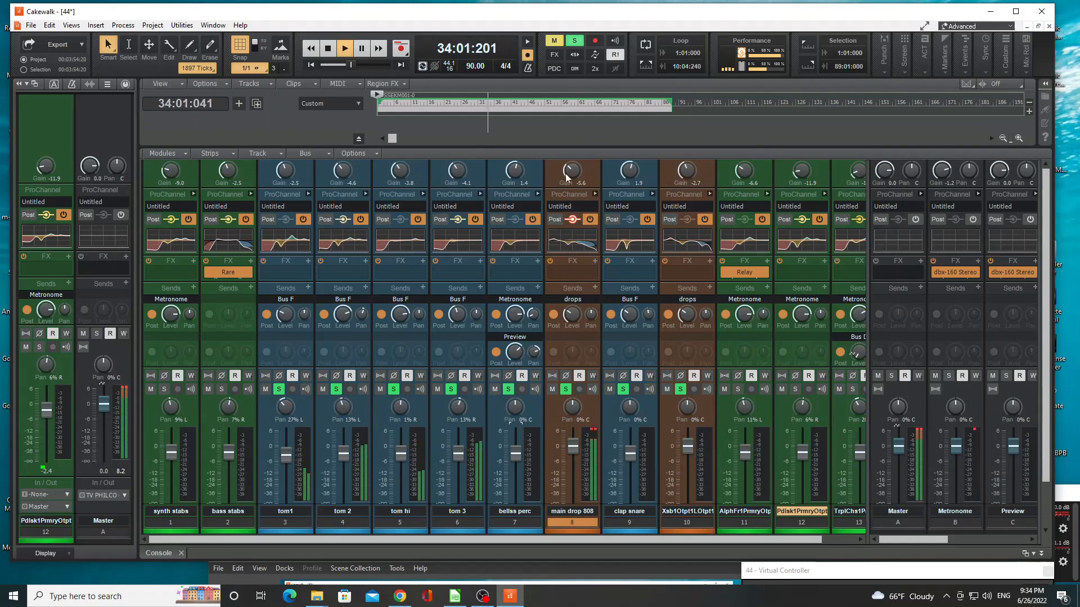
pyautogui.moveTo(573, 170); pyautogui.dragTo(573, 174)
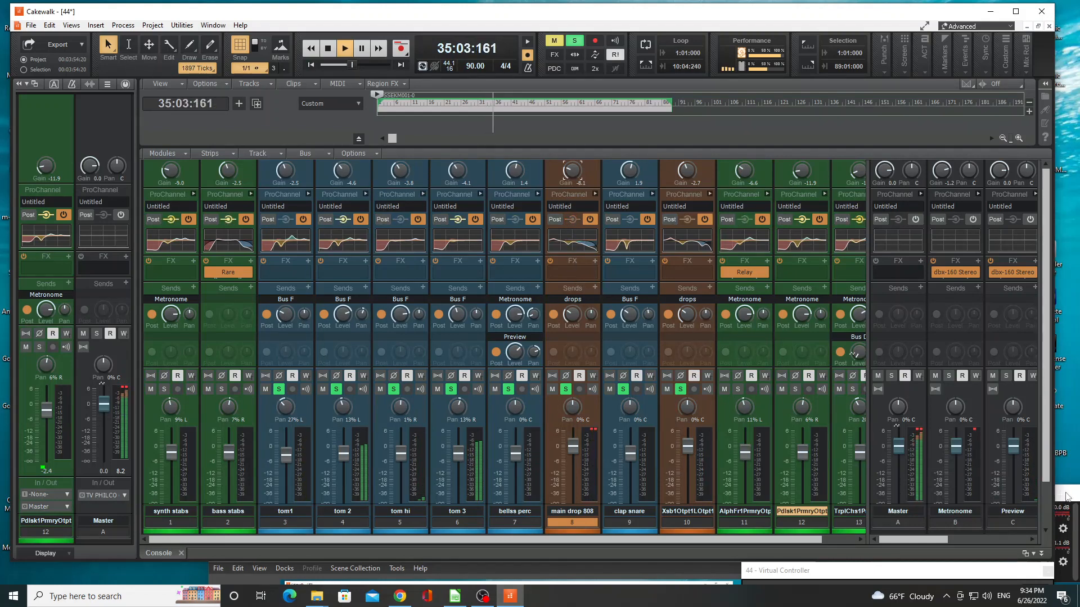
# - Switch to the OBS Audio Mixer and mute the Mic/Aux input
pyautogui.click(1066, 496)
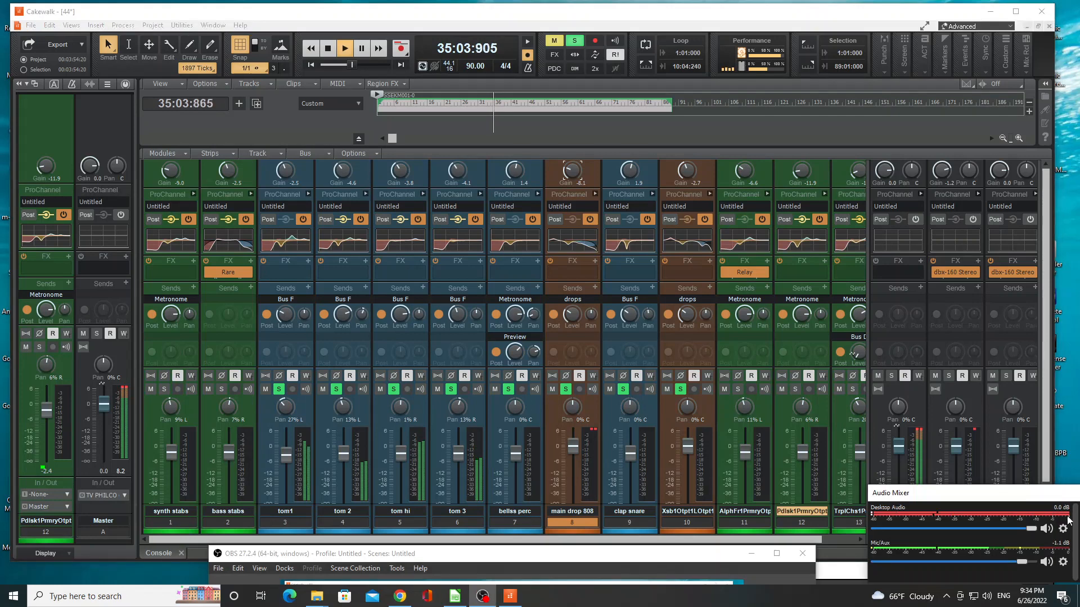
pyautogui.click(1044, 562)
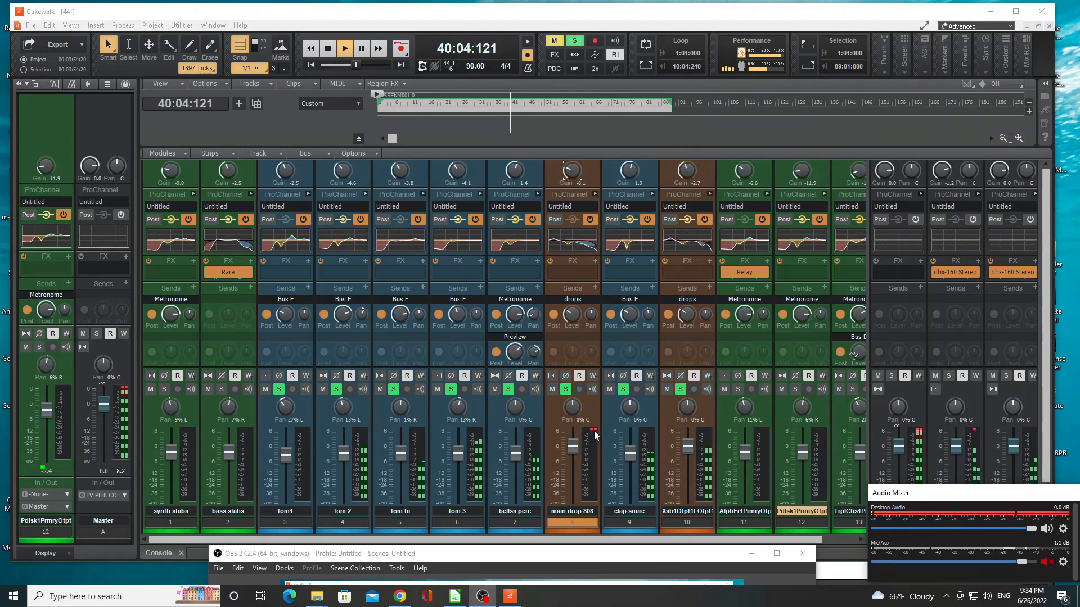
# - Reset the main drop 808 track's peak indicator and set its gain to -6.7
pyautogui.click(599, 476)
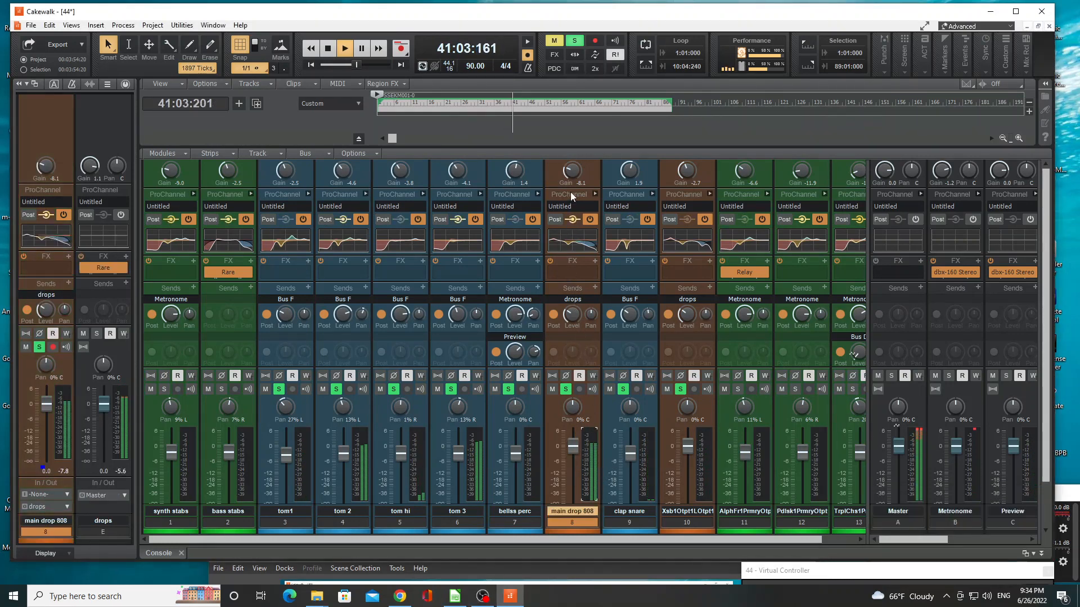
pyautogui.moveTo(574, 167); pyautogui.dragTo(575, 169)
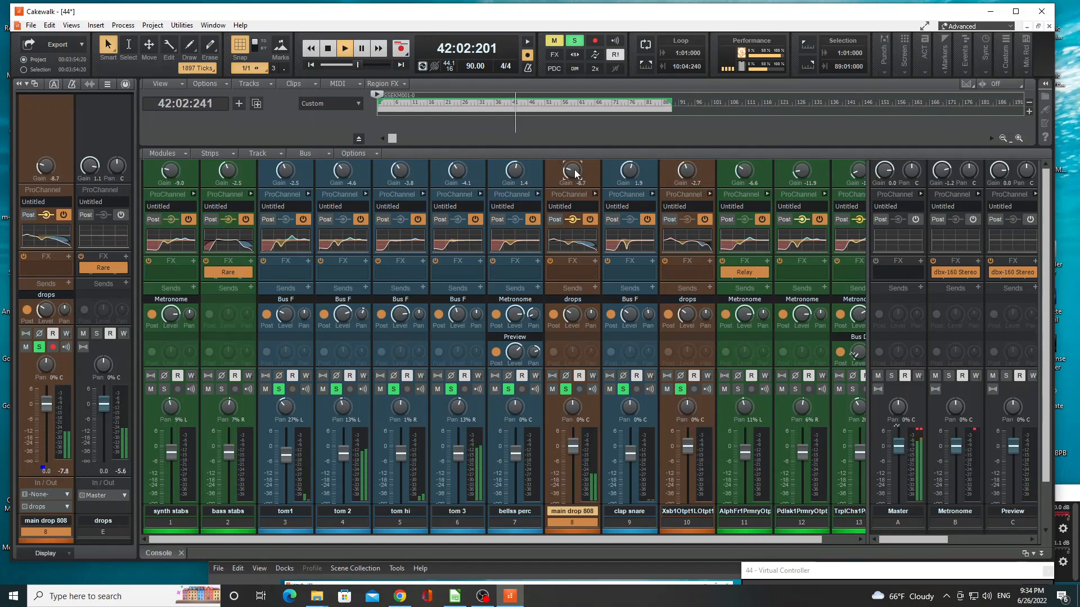
pyautogui.moveTo(514, 481)
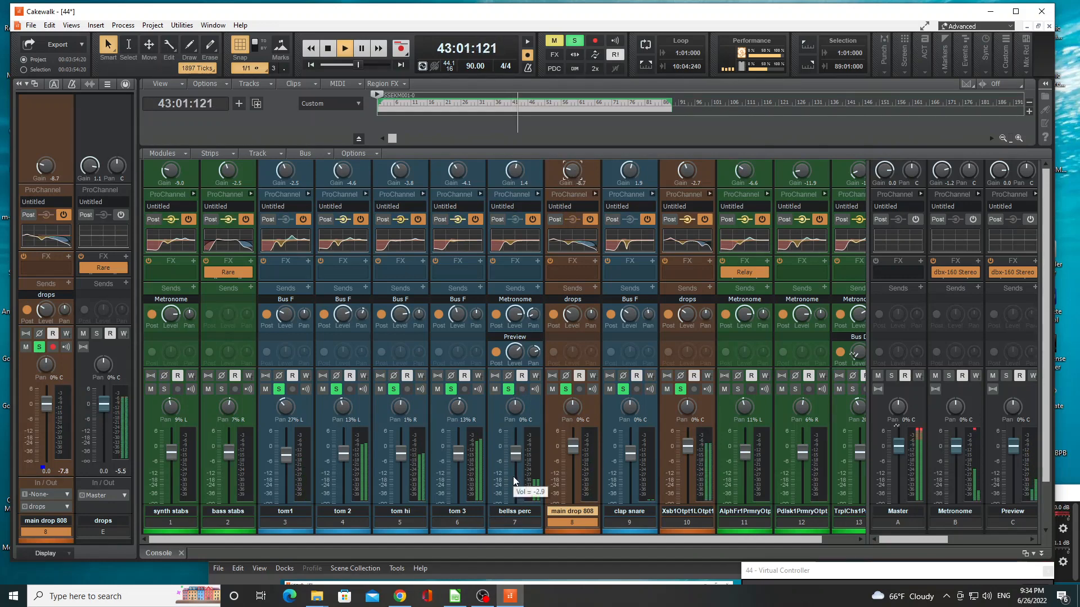
# - Insert the Cymatics Diablo Lite effect on the main drop 808 track
pyautogui.click(594, 262)
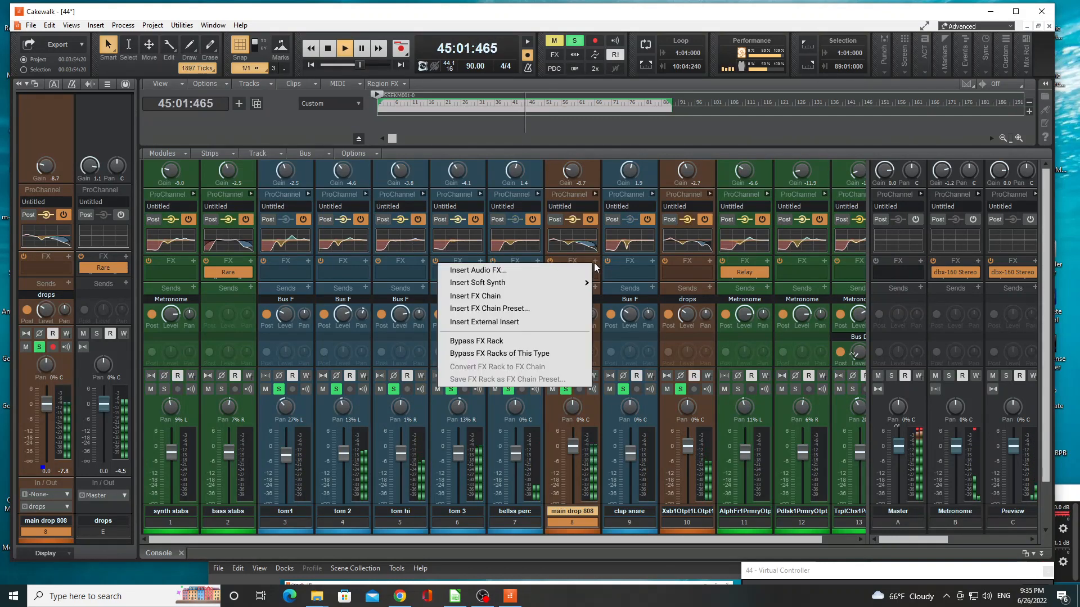
pyautogui.click(556, 274)
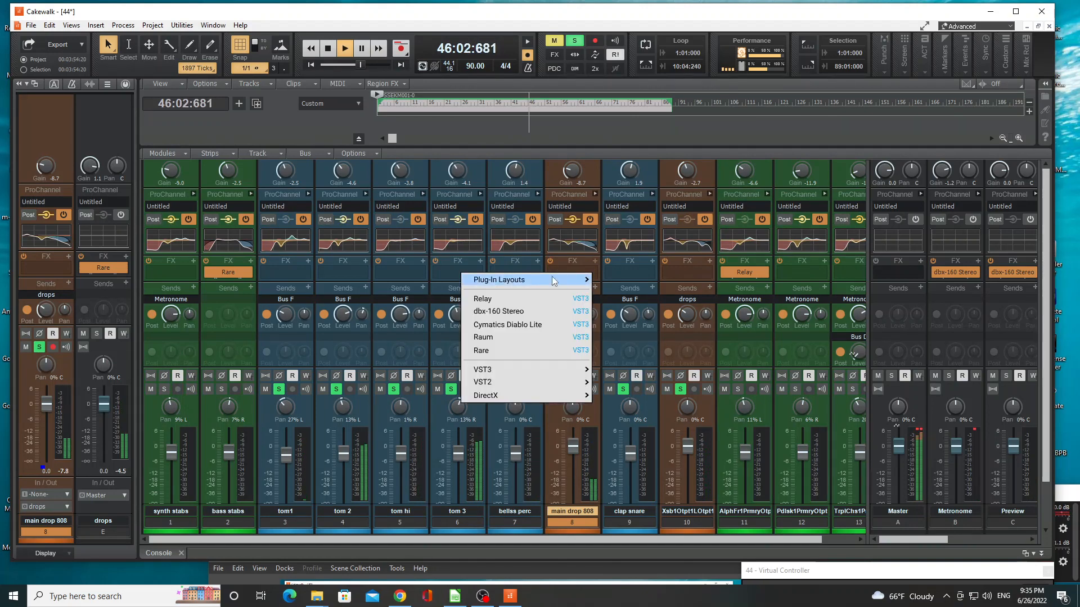
pyautogui.click(532, 325)
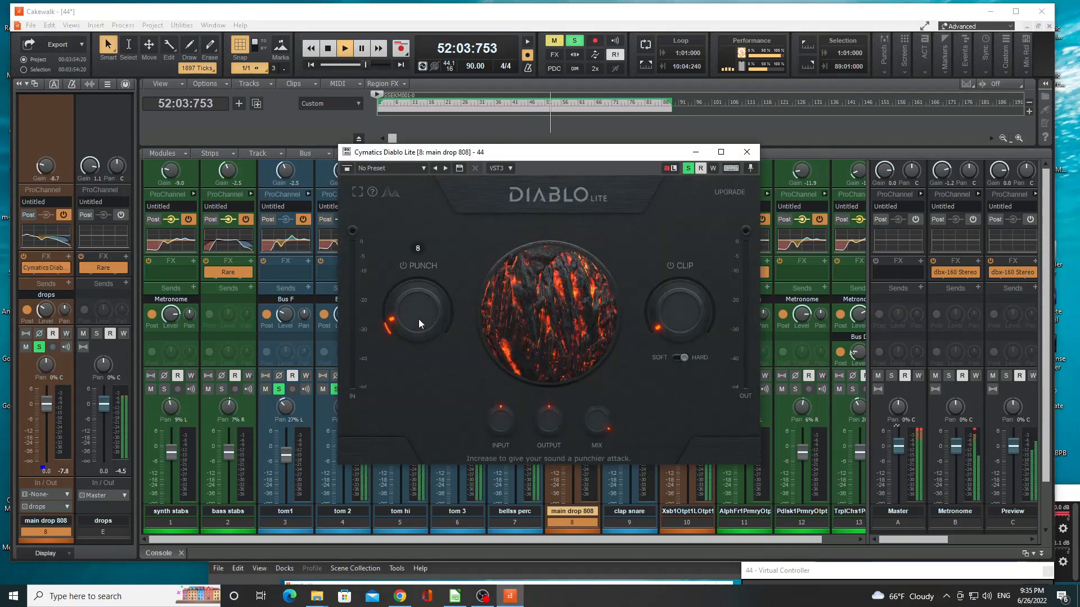
# - Set Diablo Lite to soft clipping, raise its Clip amount, reduce Punch slightly, and close the plug-in window
pyautogui.moveTo(668, 323); pyautogui.dragTo(669, 312)
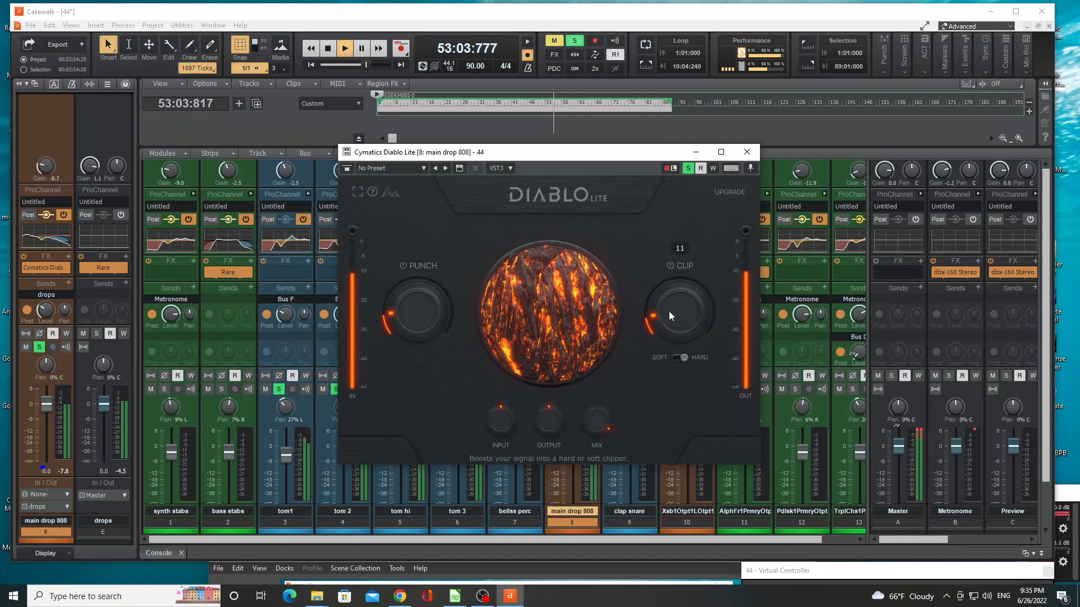
pyautogui.click(678, 358)
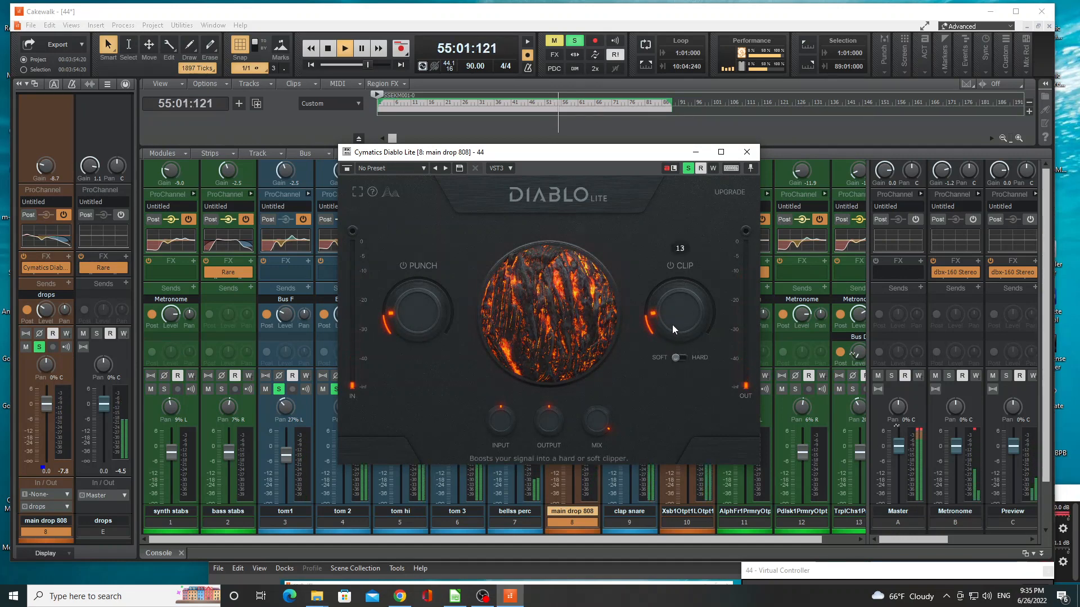
pyautogui.moveTo(423, 314); pyautogui.dragTo(423, 319)
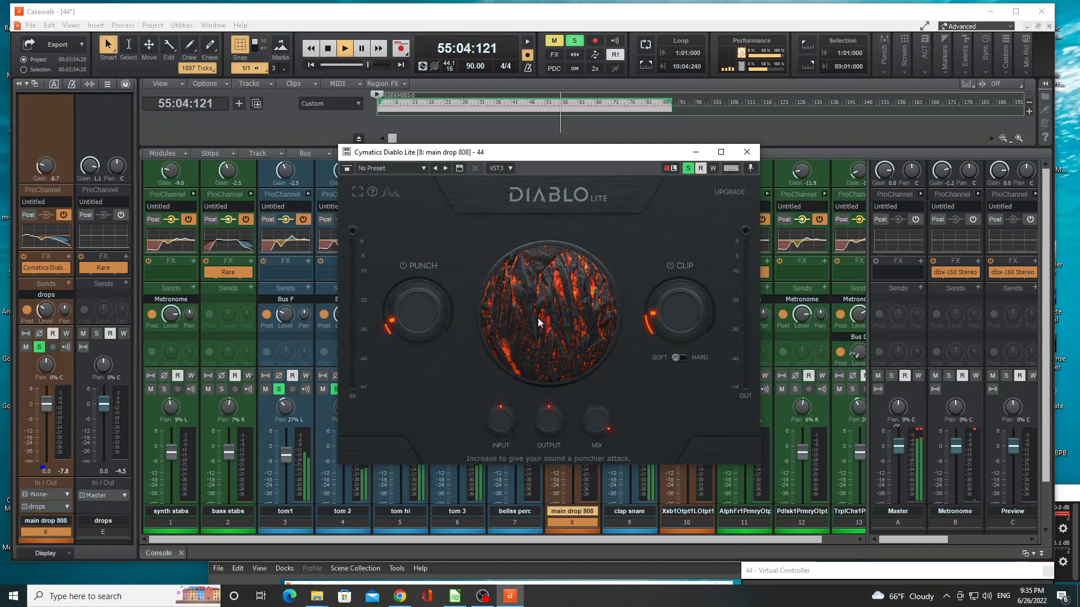
pyautogui.moveTo(657, 319); pyautogui.dragTo(683, 316)
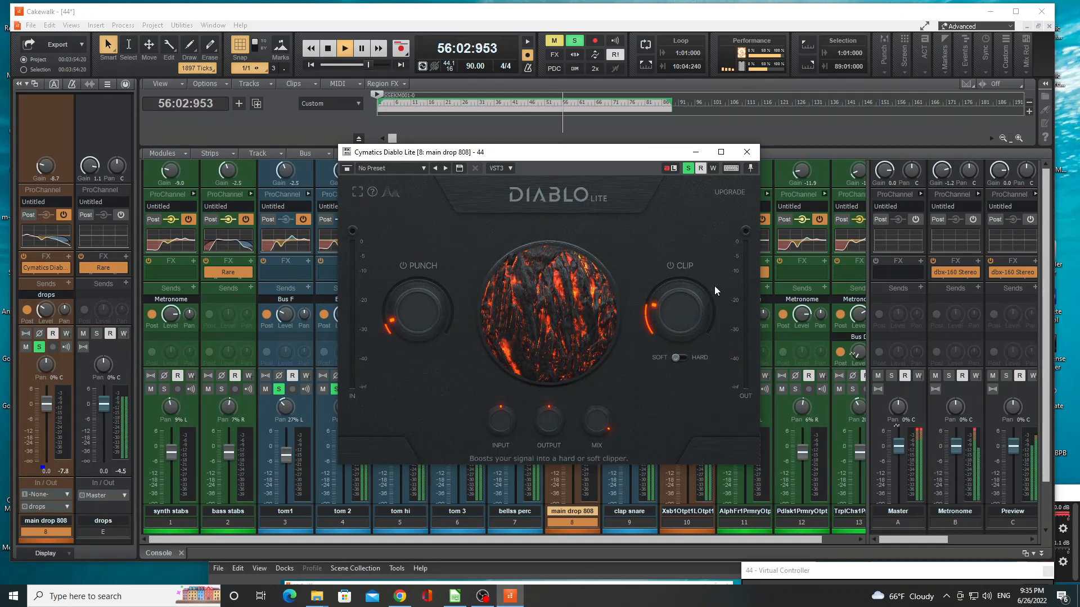
pyautogui.click(746, 152)
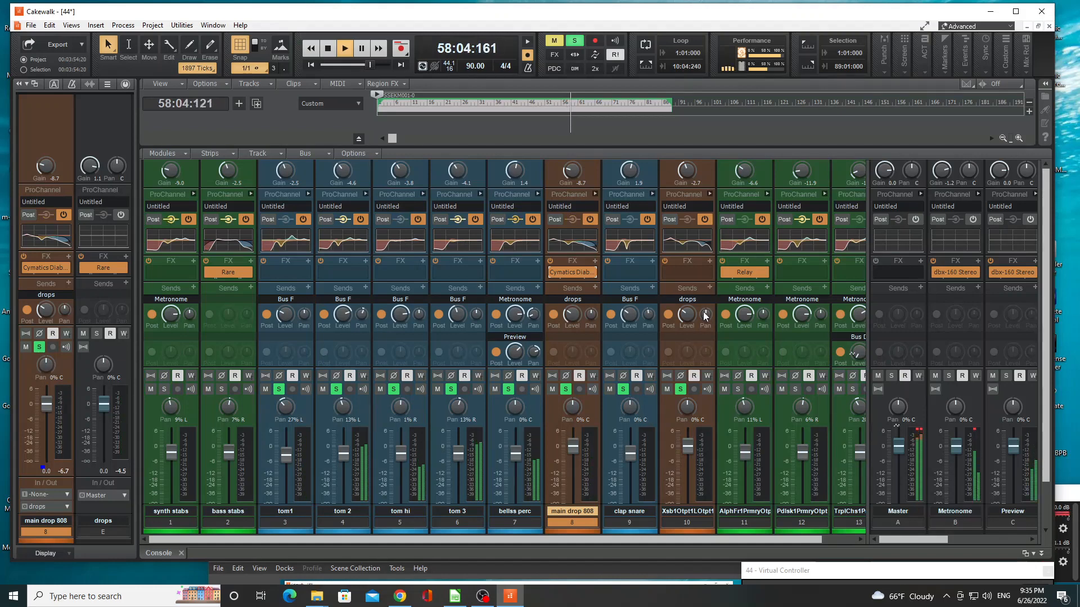
# - Solo the bass stabs and synth stabs tracks alongside the drums and drops
pyautogui.click(222, 389)
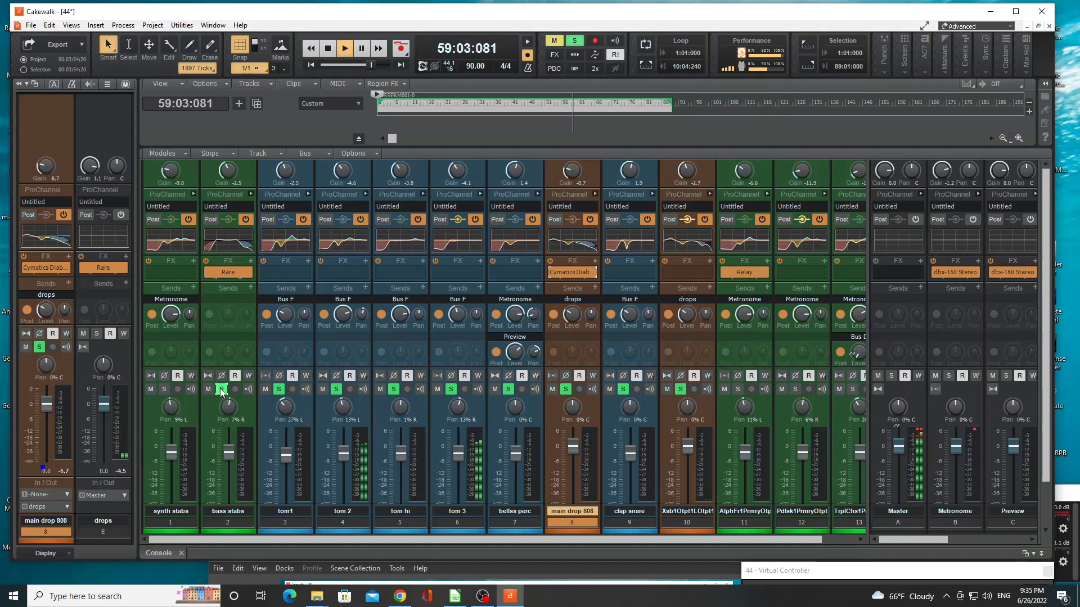
pyautogui.click(163, 389)
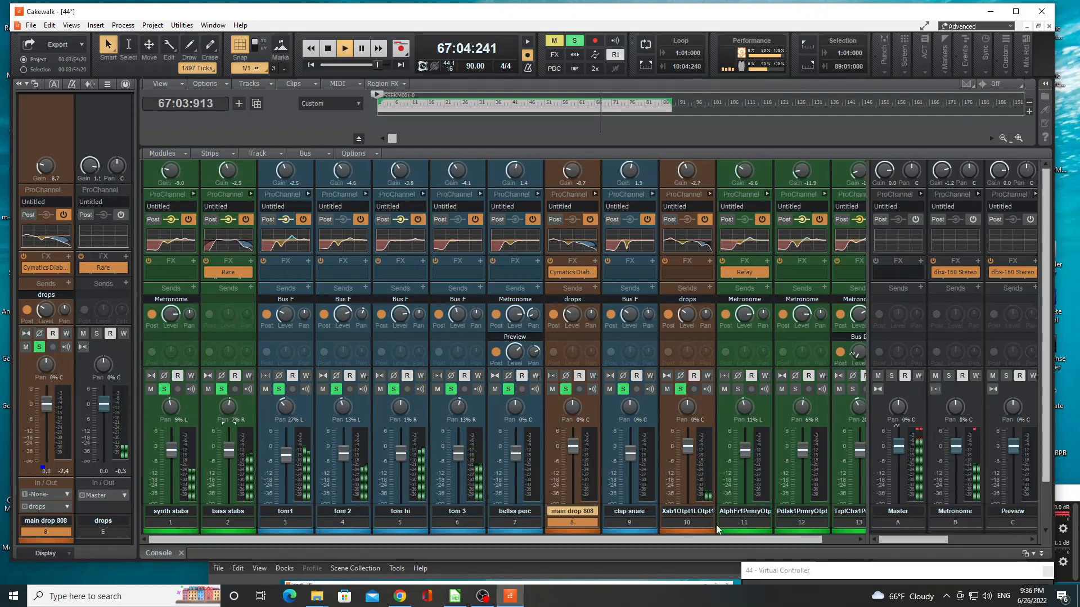
# - Set the Master bus gain to -3.7 and clear the Master and Metronome peak indicators
pyautogui.click(922, 431)
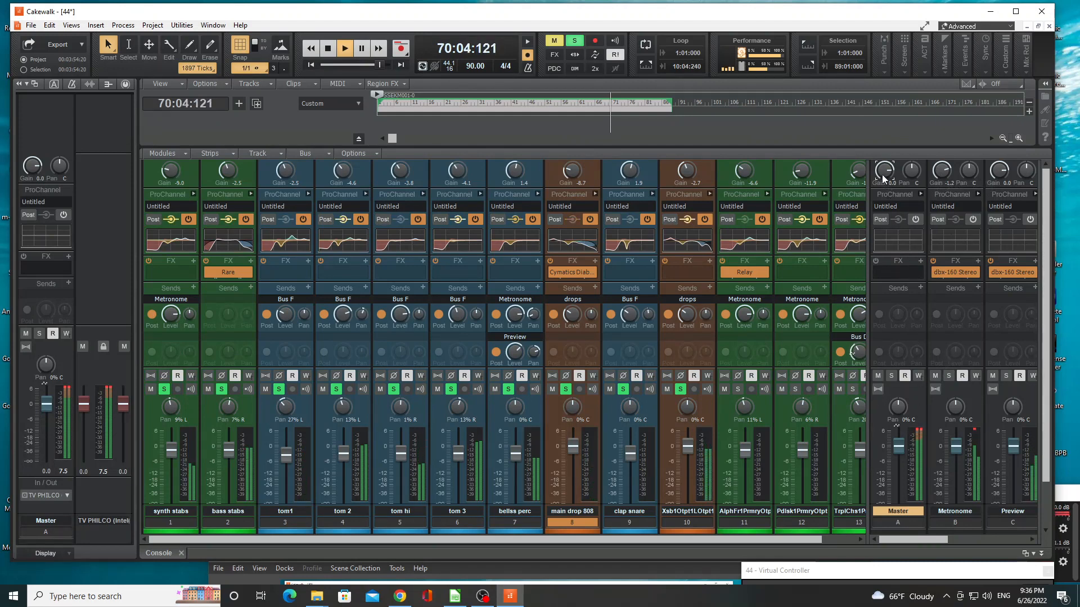
pyautogui.moveTo(881, 174); pyautogui.dragTo(881, 193)
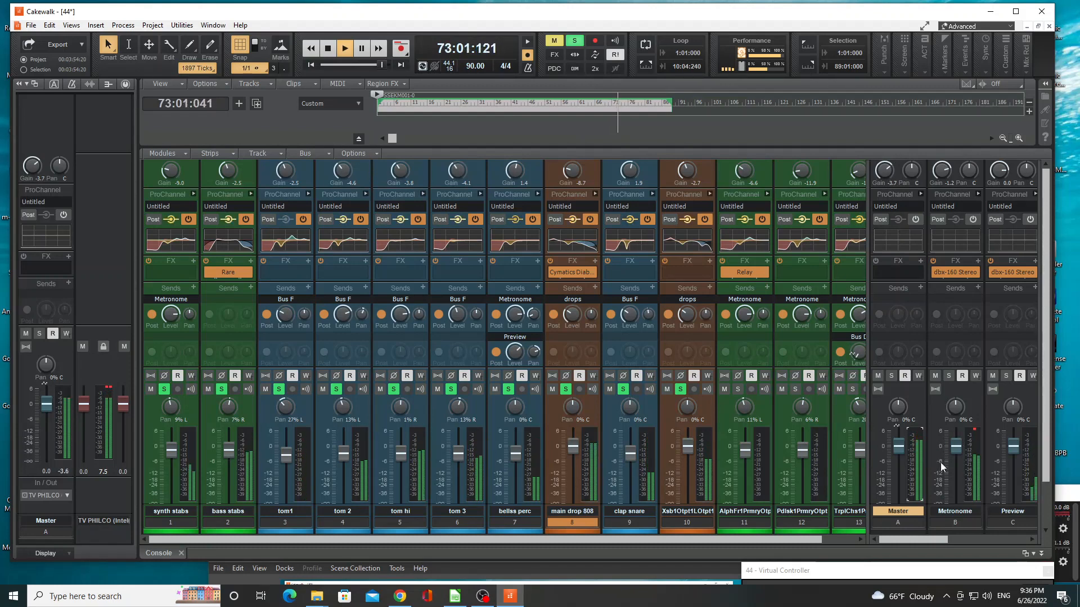
pyautogui.click(972, 435)
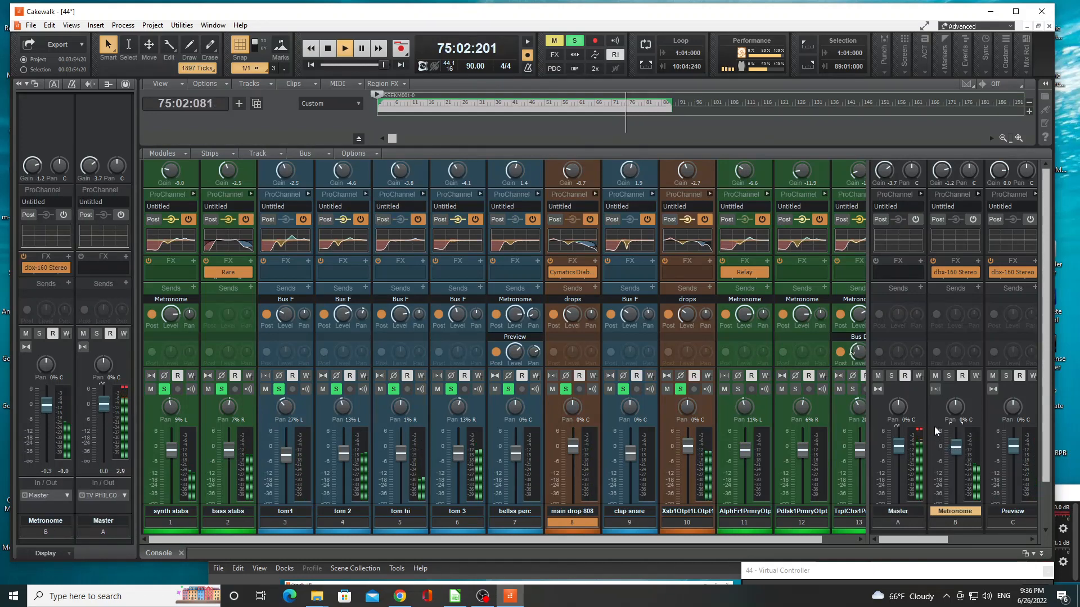
# - Reset the Master bus peak indicator again and lower its gain to -5.9
pyautogui.click(923, 434)
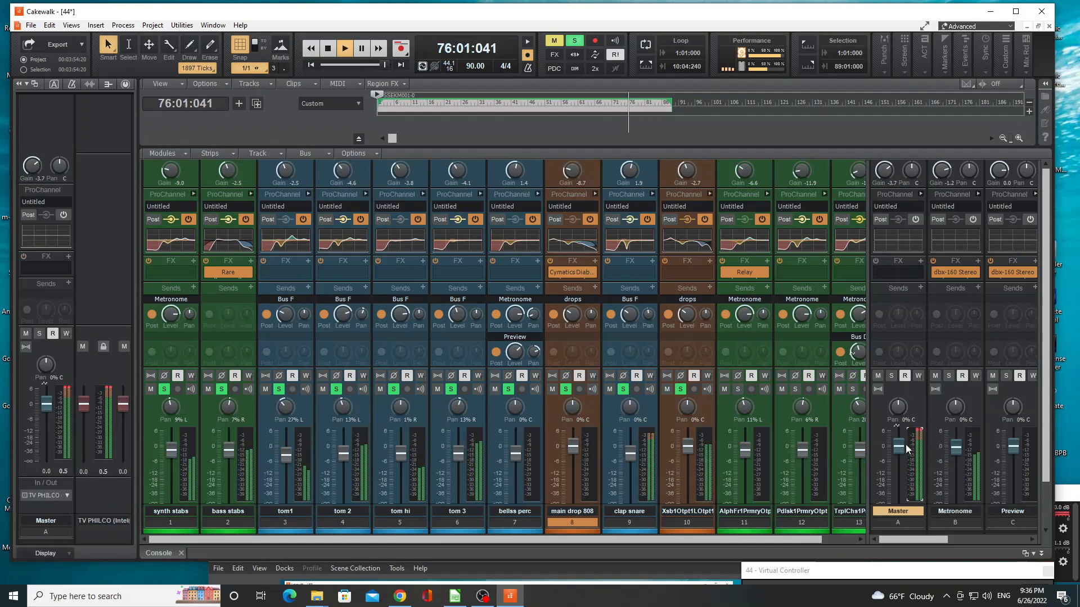
pyautogui.moveTo(884, 171); pyautogui.dragTo(884, 179)
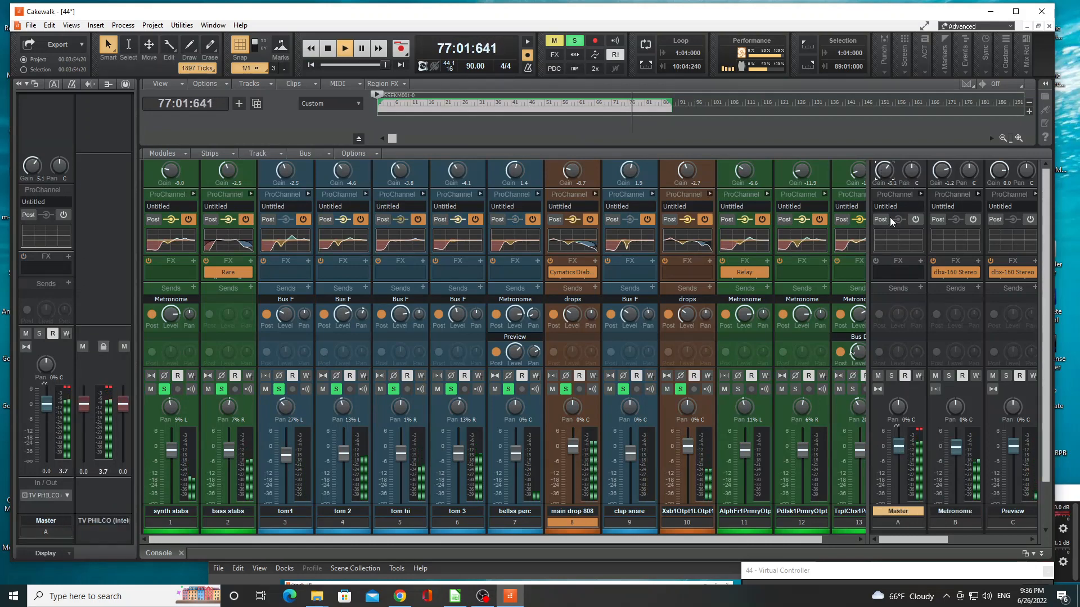
pyautogui.click(920, 435)
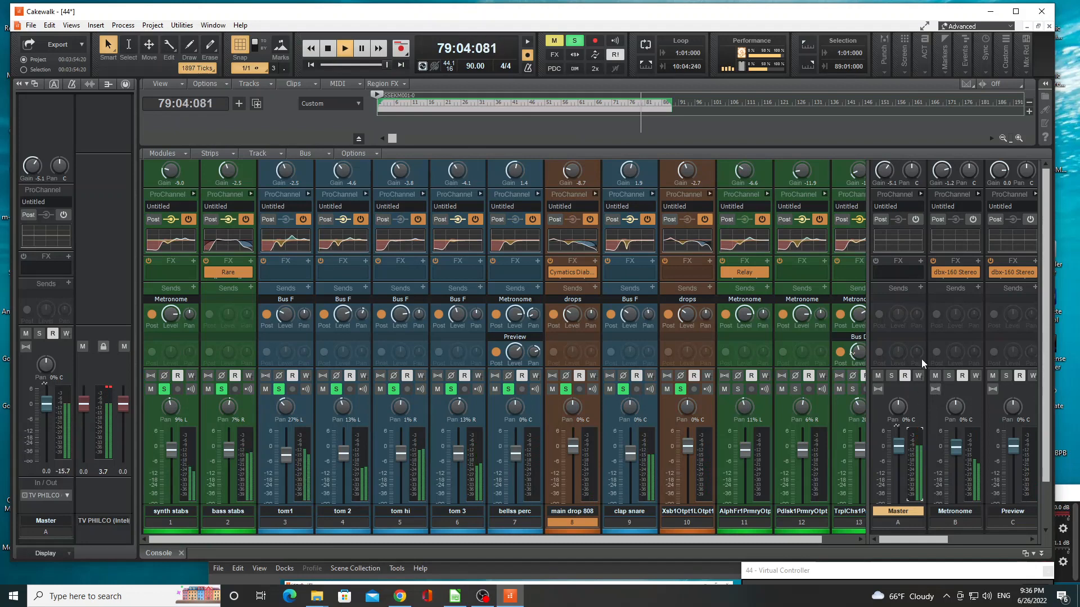
pyautogui.moveTo(881, 174); pyautogui.dragTo(882, 180)
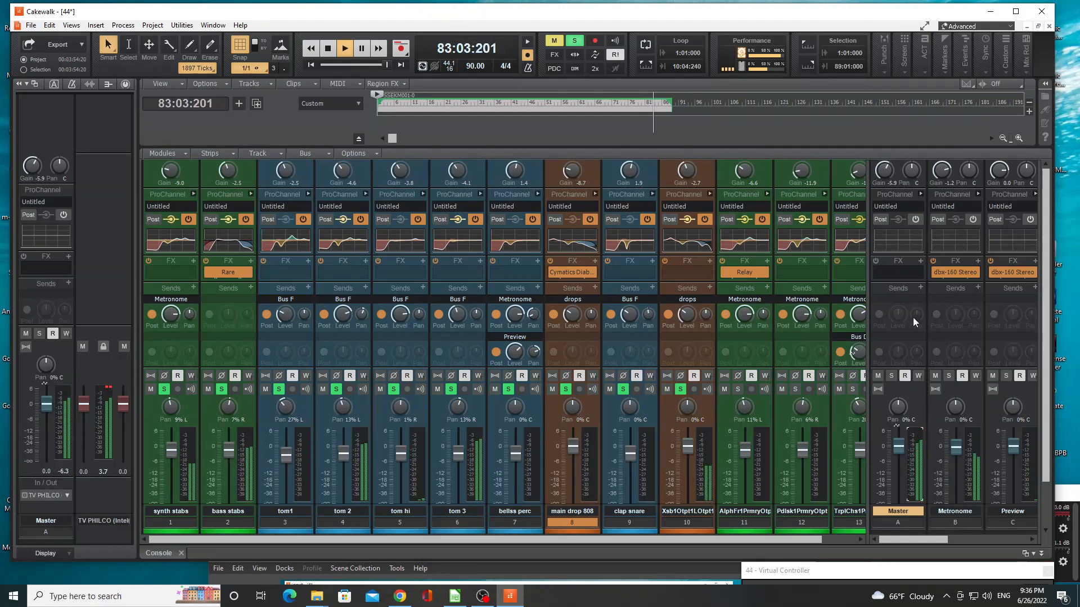
pyautogui.click(922, 262)
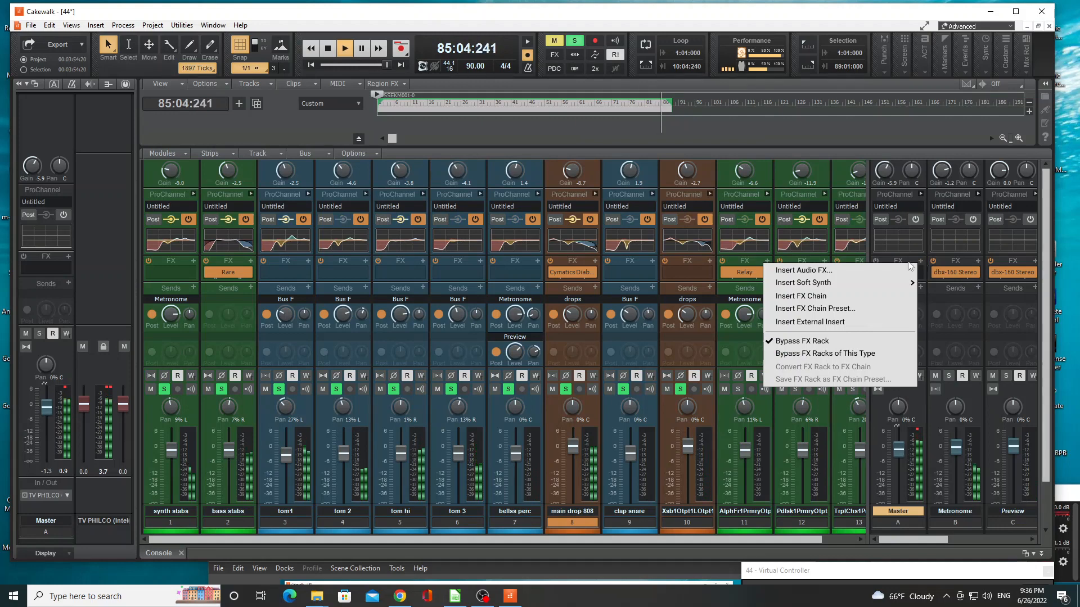
pyautogui.click(877, 271)
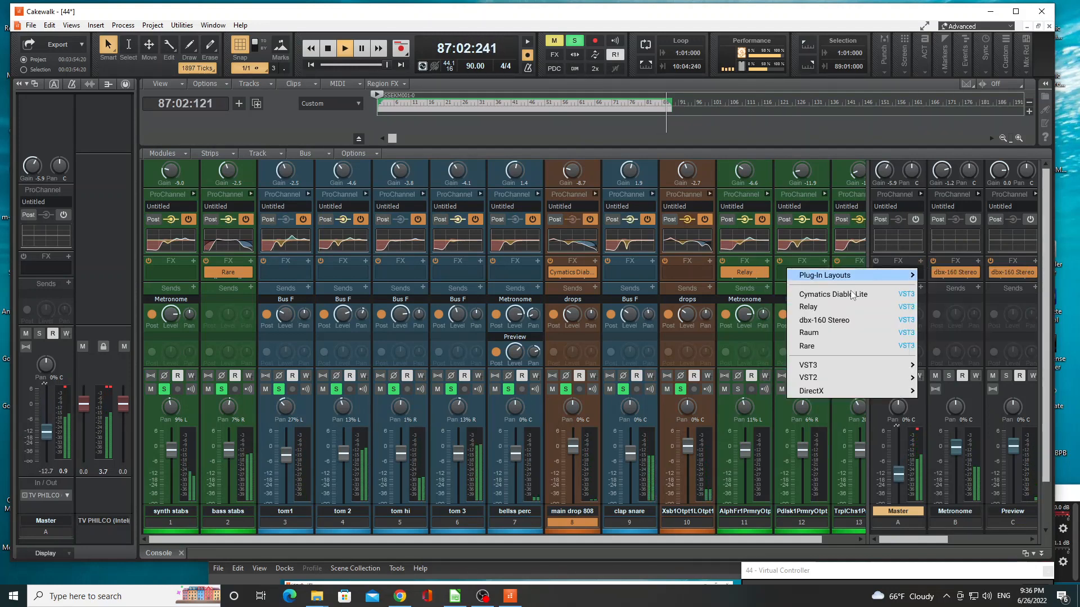
pyautogui.moveTo(845, 366)
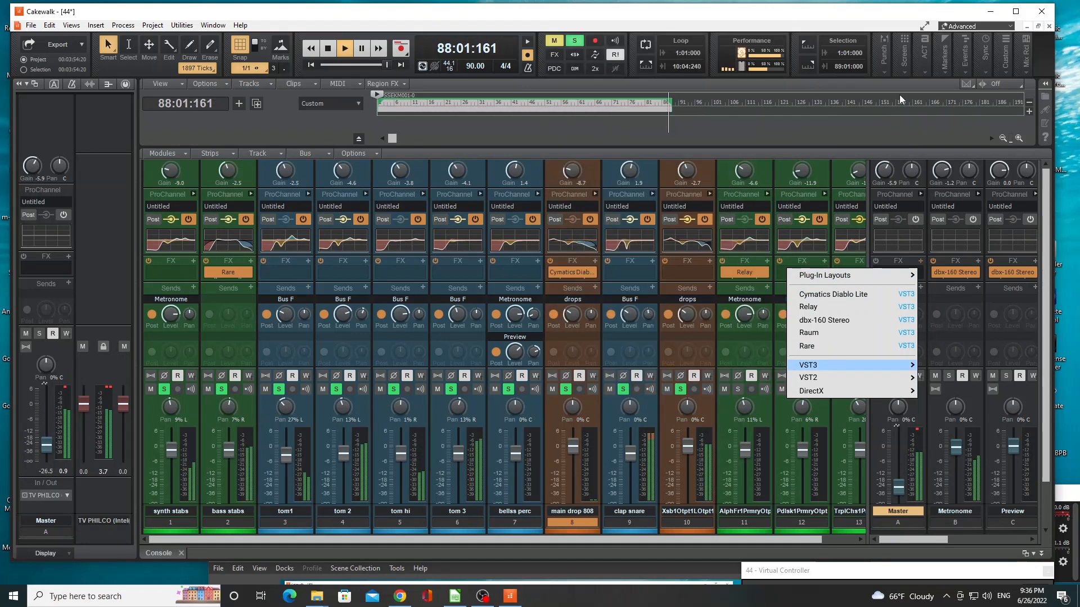
pyautogui.click(834, 16)
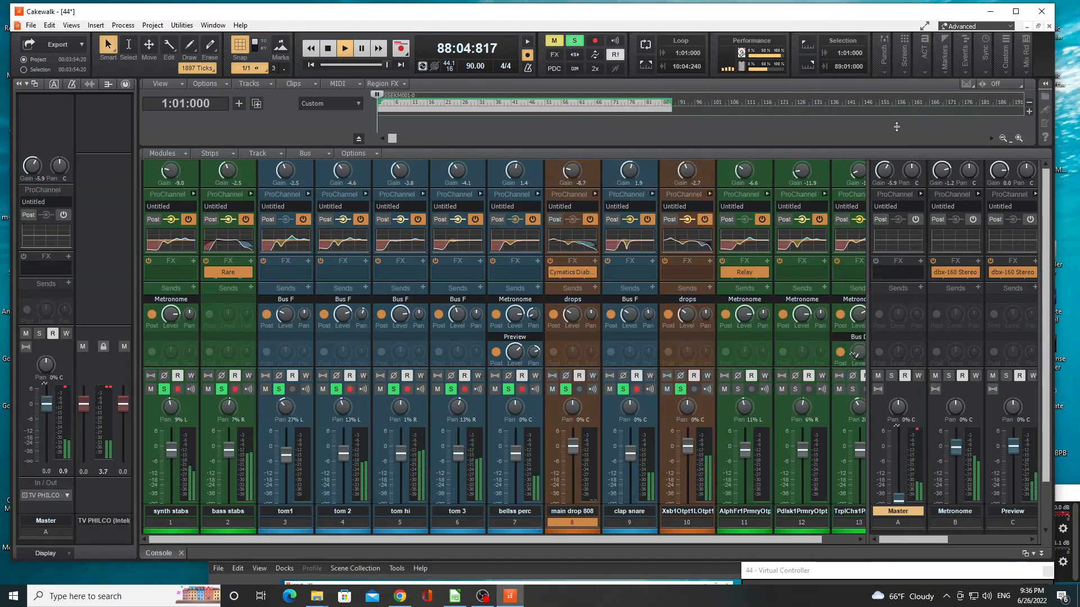
# - Stop playback and save the project
pyautogui.press('space')
pyautogui.hotkey('ctrl', 's')
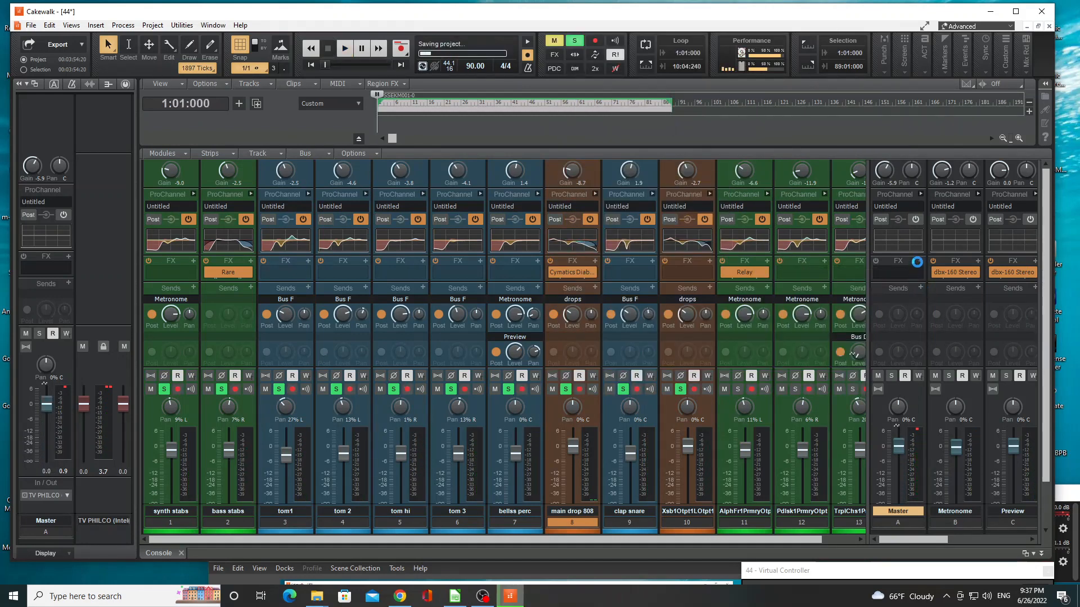
pyautogui.click(1062, 498)
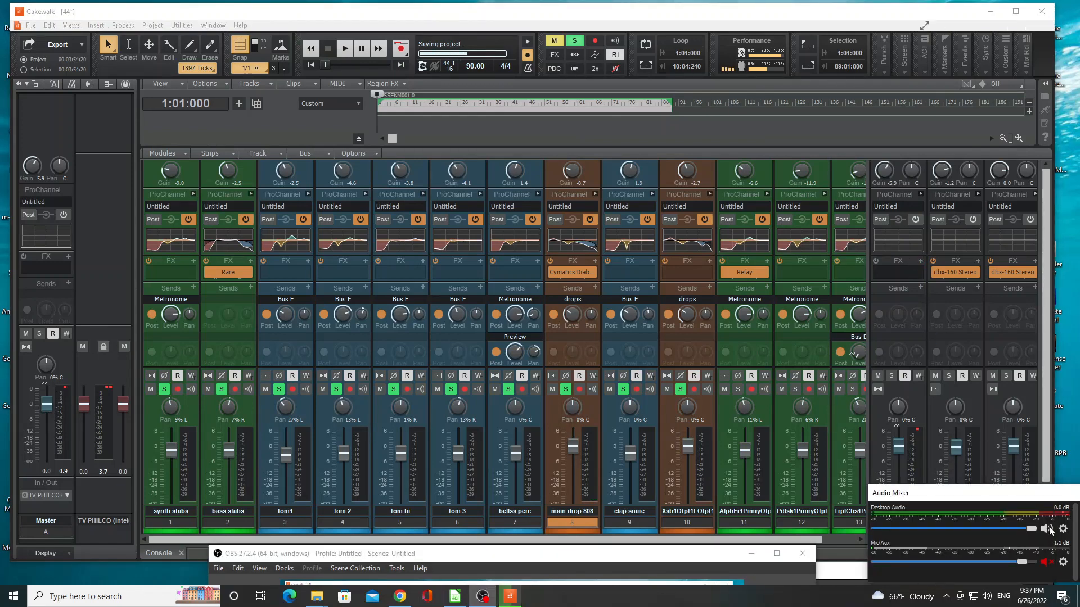
# - Insert the Waves GW MixCentric Stereo VST3 plug-in into the Master bus effects rack
pyautogui.click(920, 263)
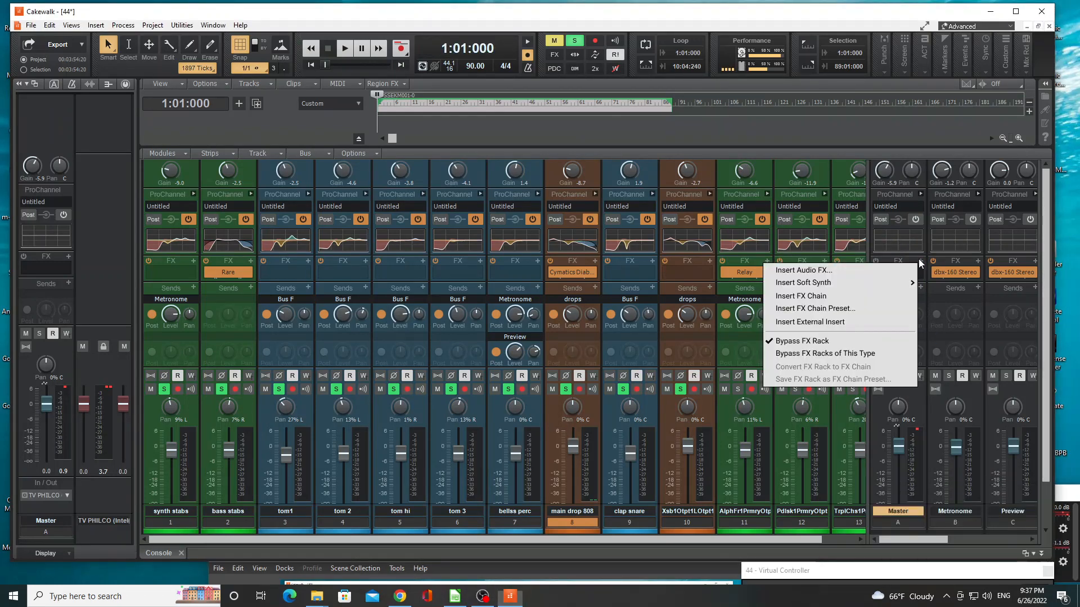
pyautogui.click(882, 270)
pyautogui.moveTo(887, 281)
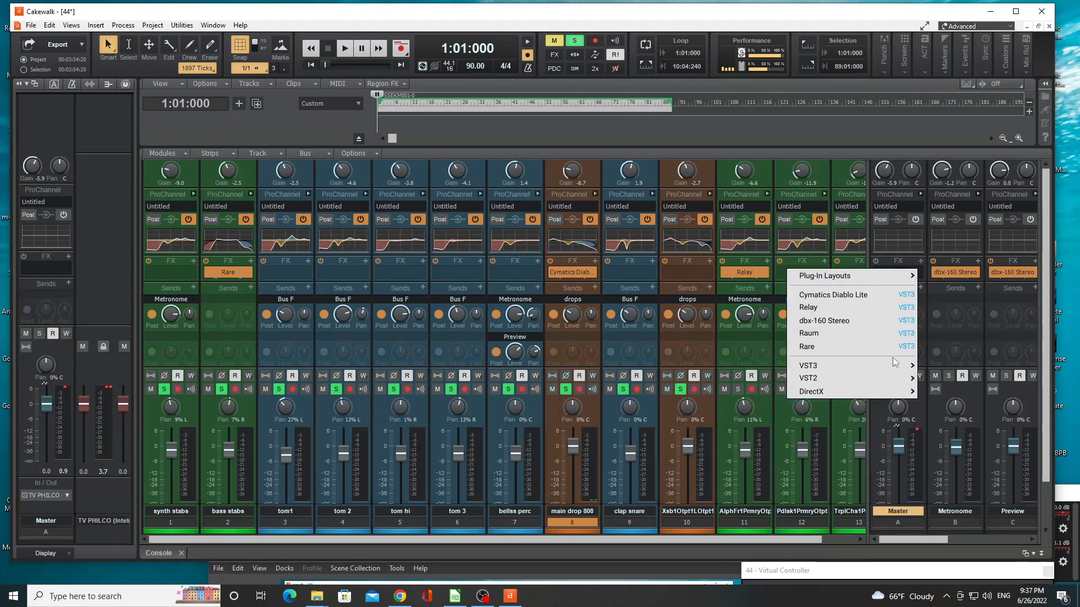
pyautogui.moveTo(895, 366)
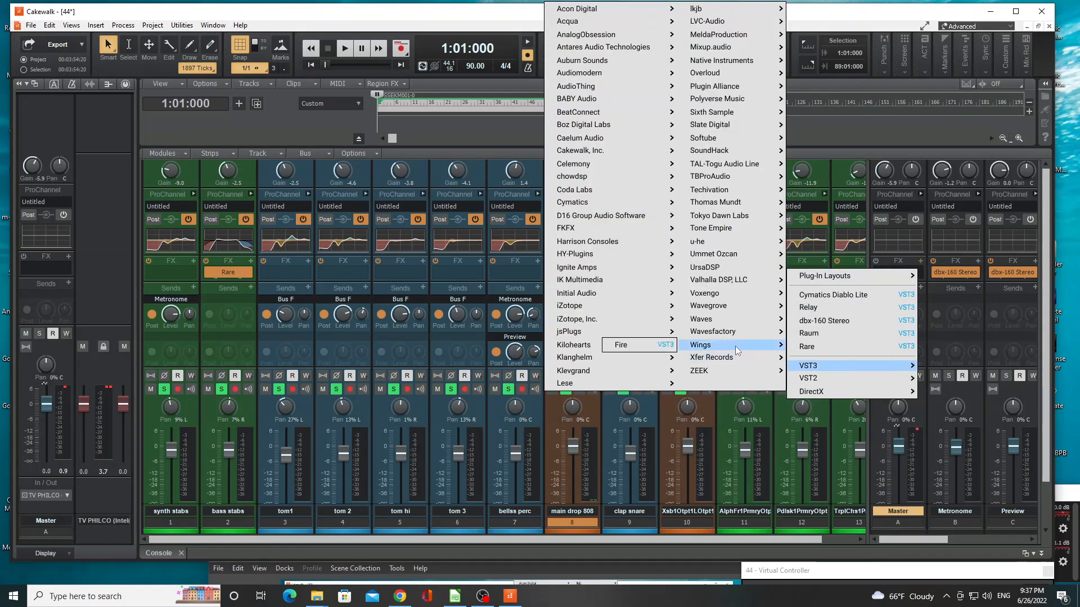
pyautogui.moveTo(747, 318)
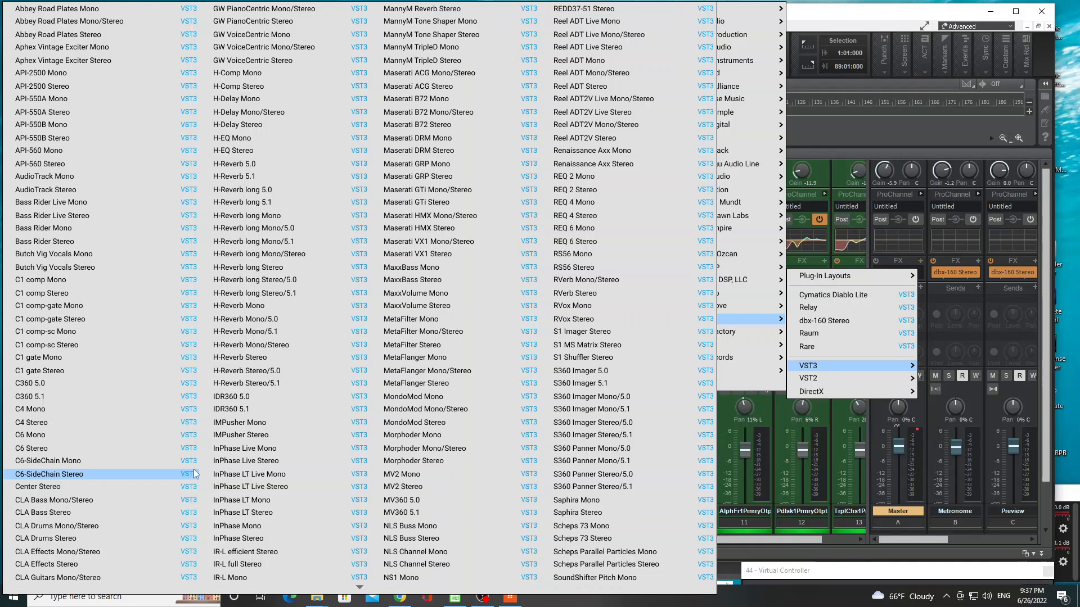
pyautogui.scroll(-12, 371, 453)
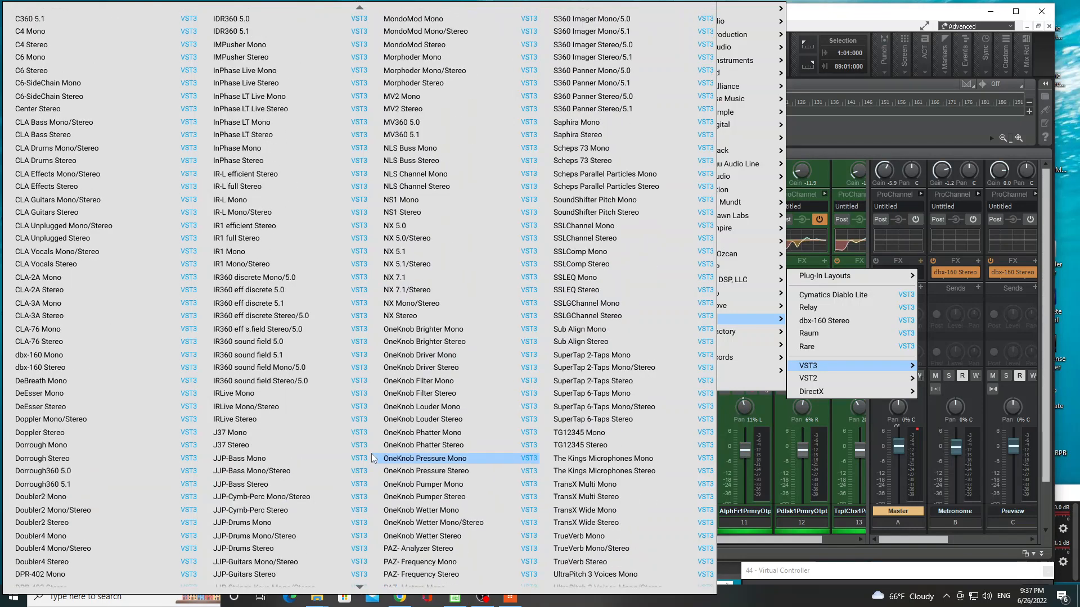
pyautogui.scroll(-5, 372, 456)
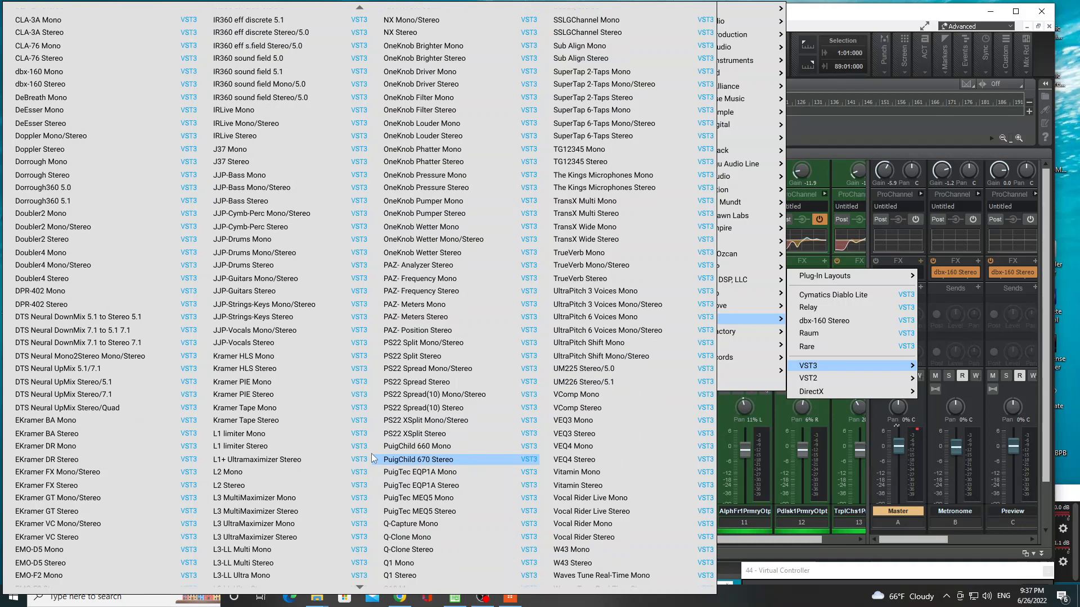
pyautogui.scroll(-2, 371, 454)
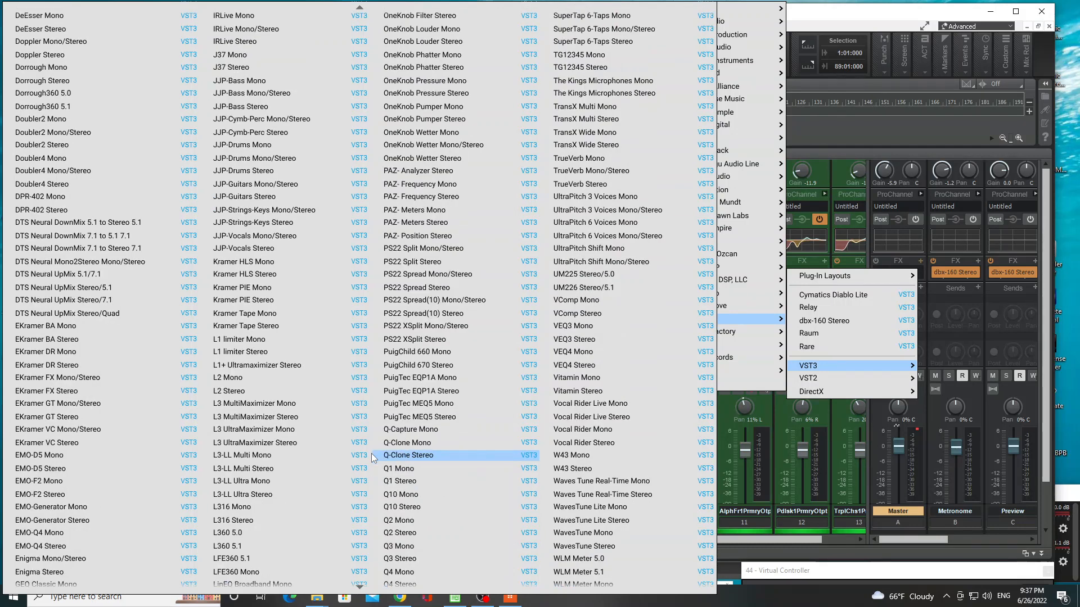
pyautogui.scroll(-2, 371, 454)
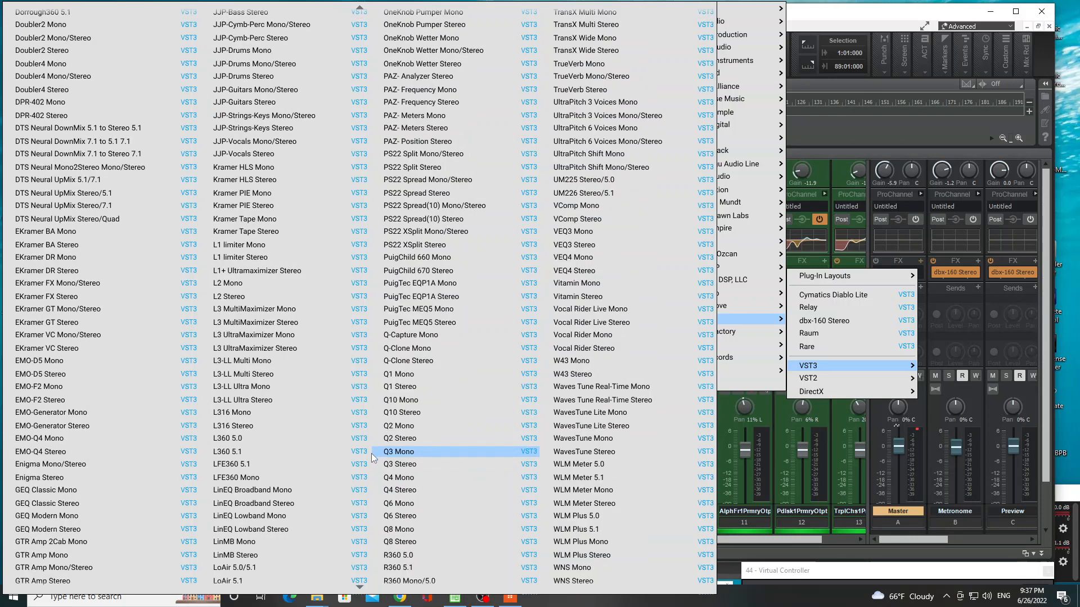
pyautogui.scroll(-2, 371, 453)
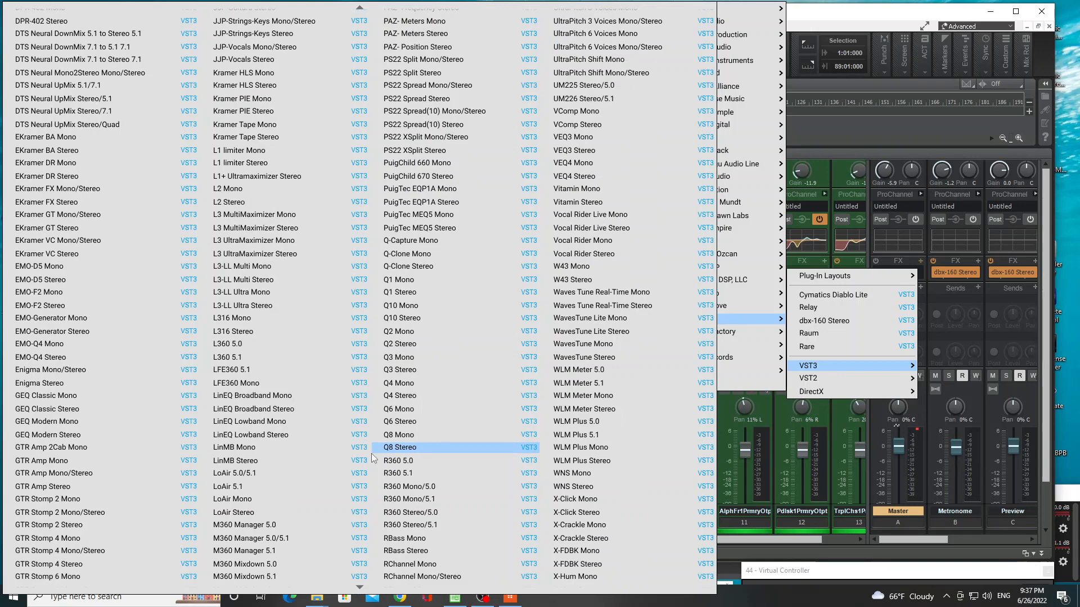
pyautogui.scroll(-2, 371, 453)
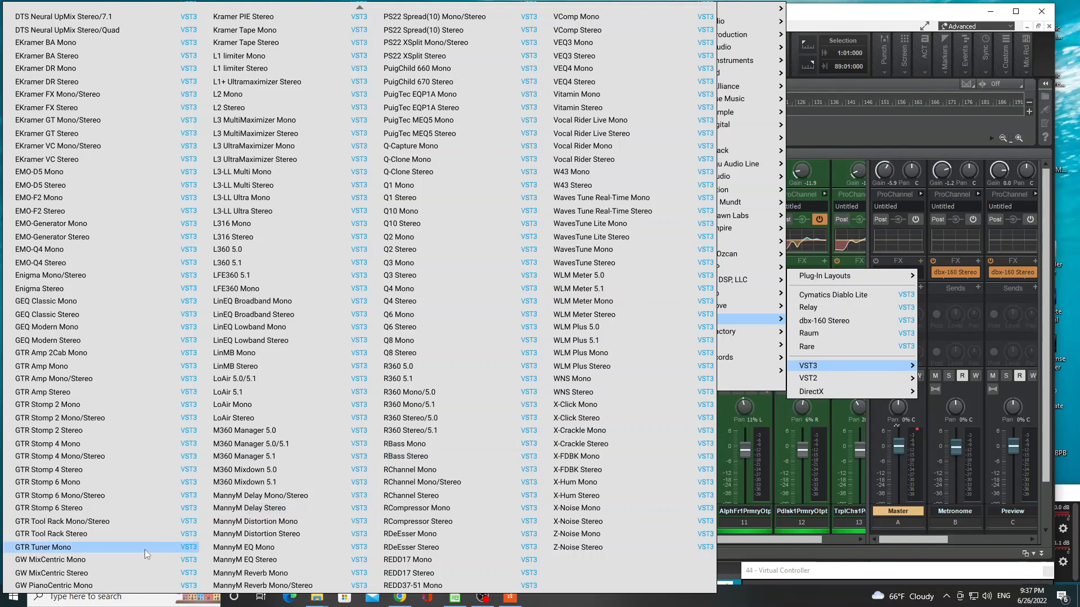
pyautogui.click(84, 573)
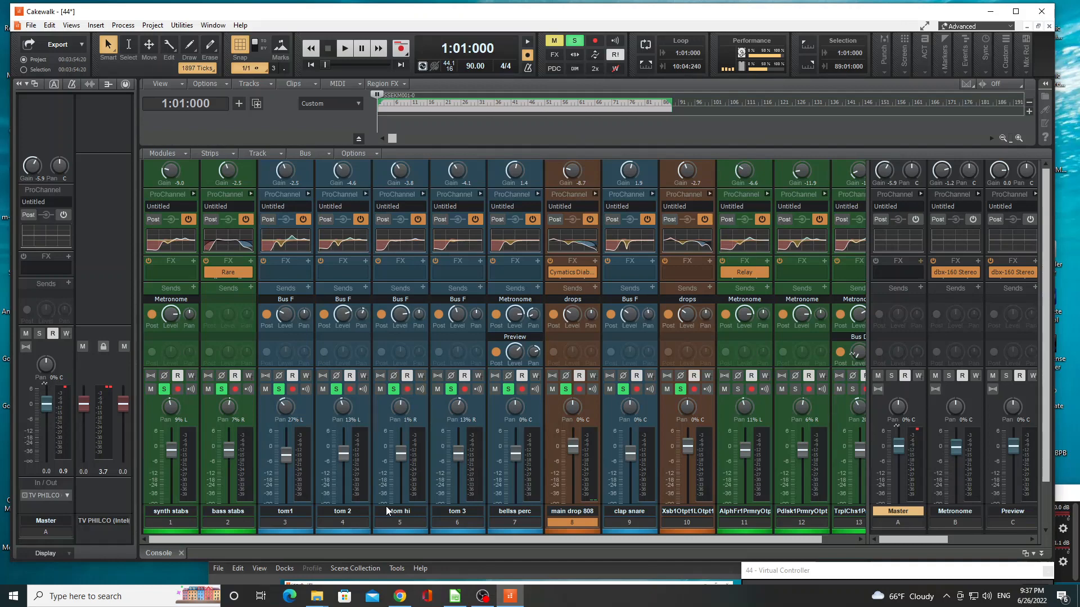
pyautogui.click(378, 566)
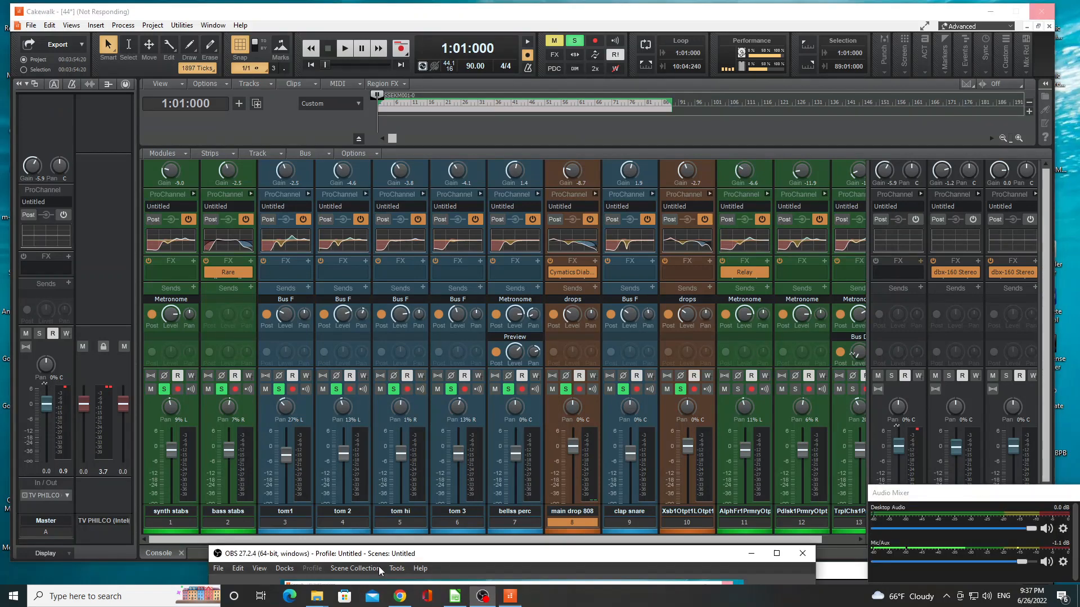
pyautogui.click(506, 559)
pyautogui.doubleClick(506, 559)
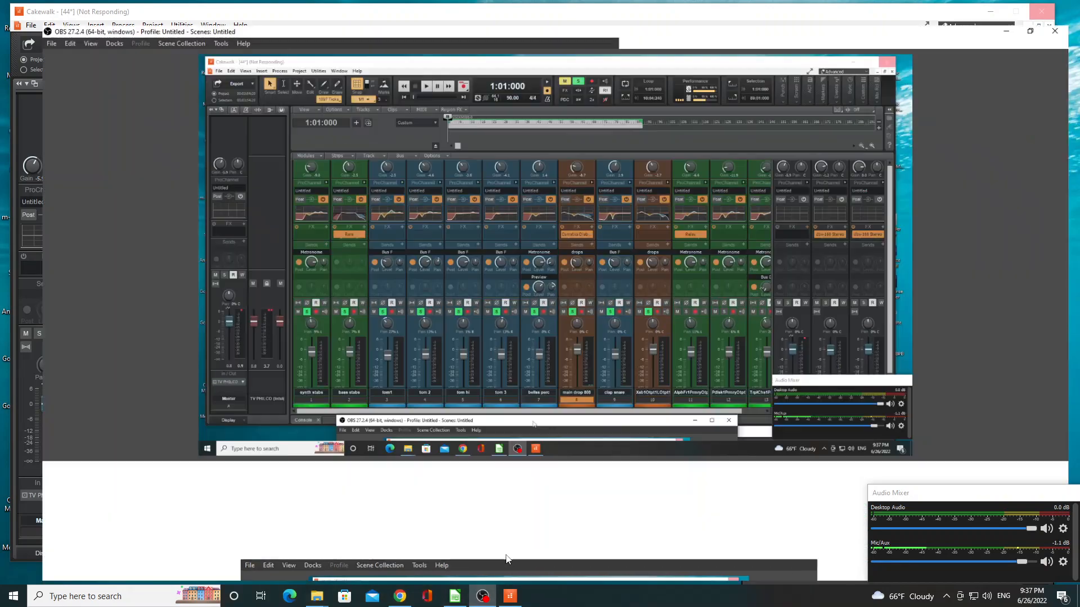
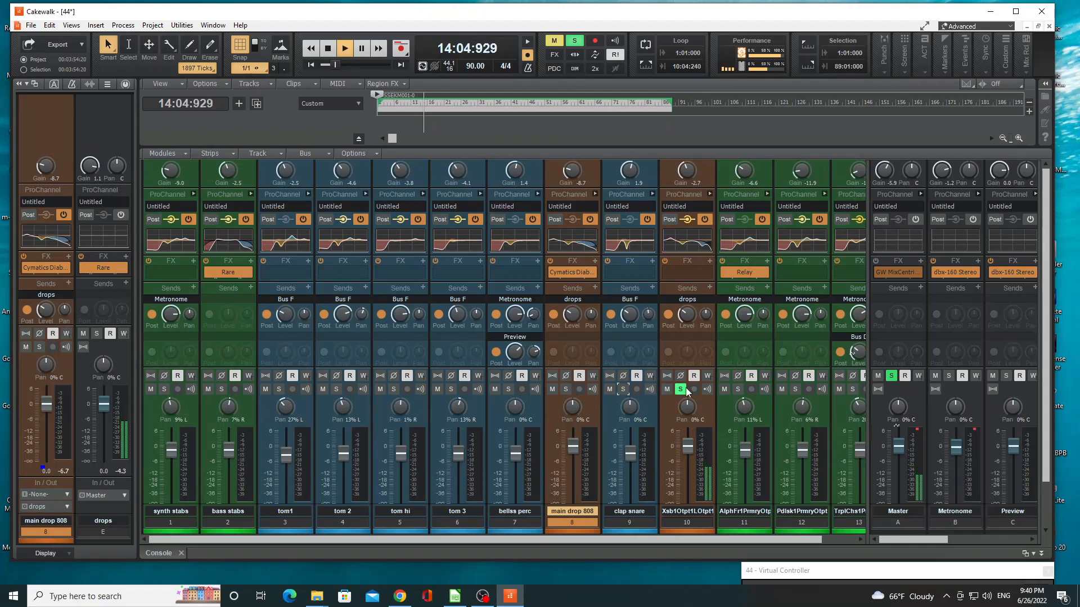
# - Unsolo track 10 and the Master bus, checking the GW MixCentric plug-in window on the Master bus in between
pyautogui.click(682, 389)
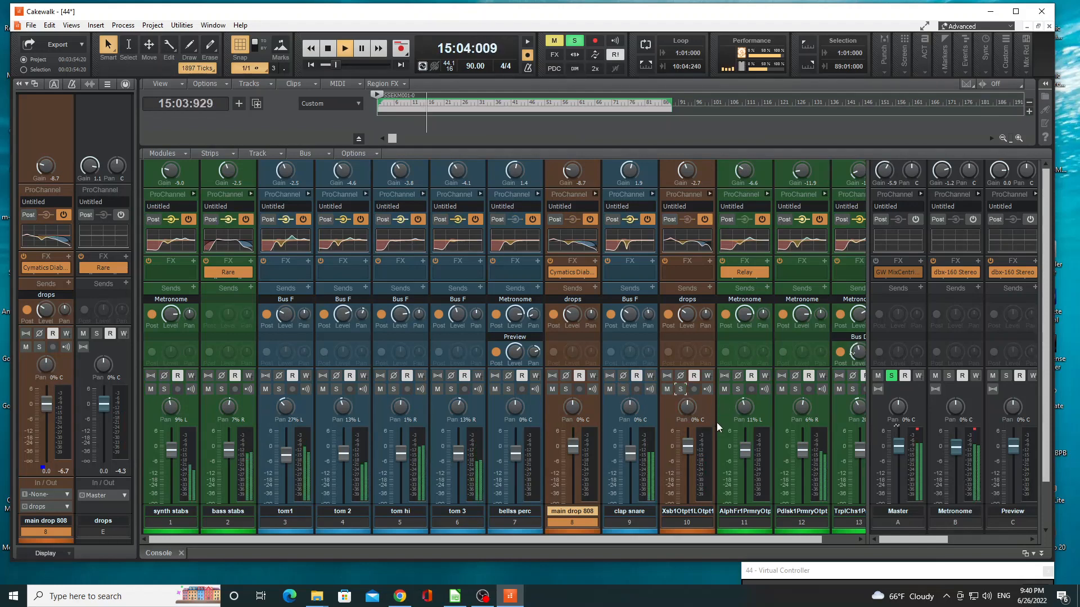
pyautogui.click(879, 272)
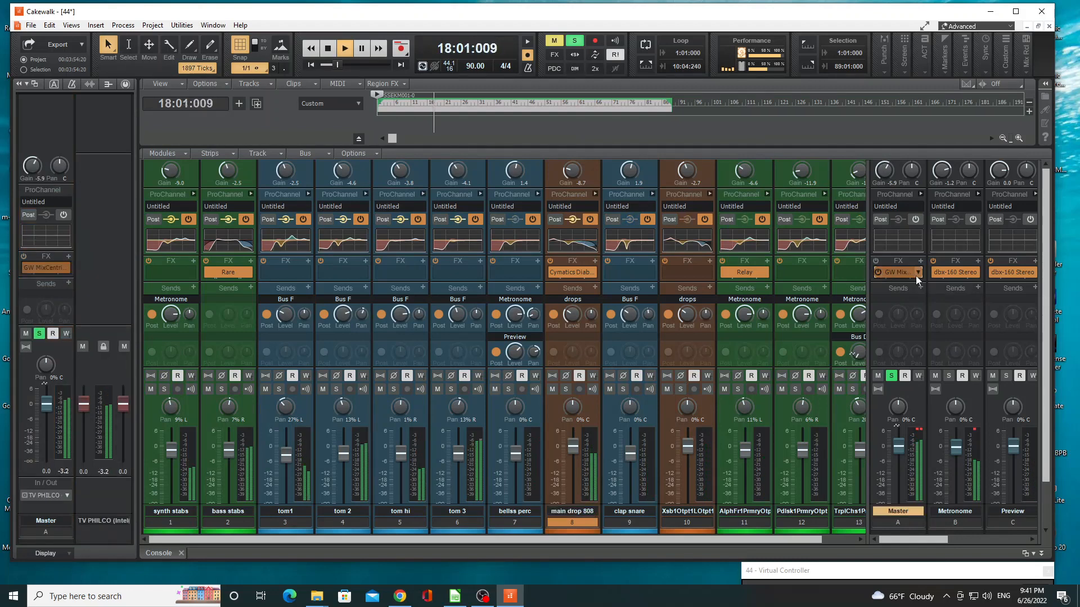
pyautogui.doubleClick(894, 275)
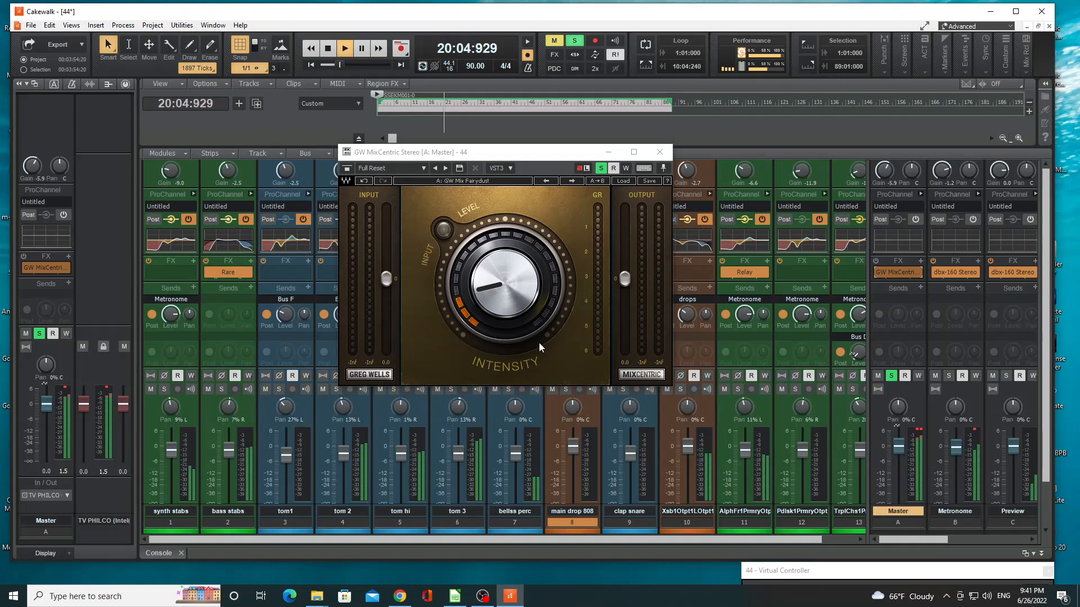
pyautogui.click(891, 377)
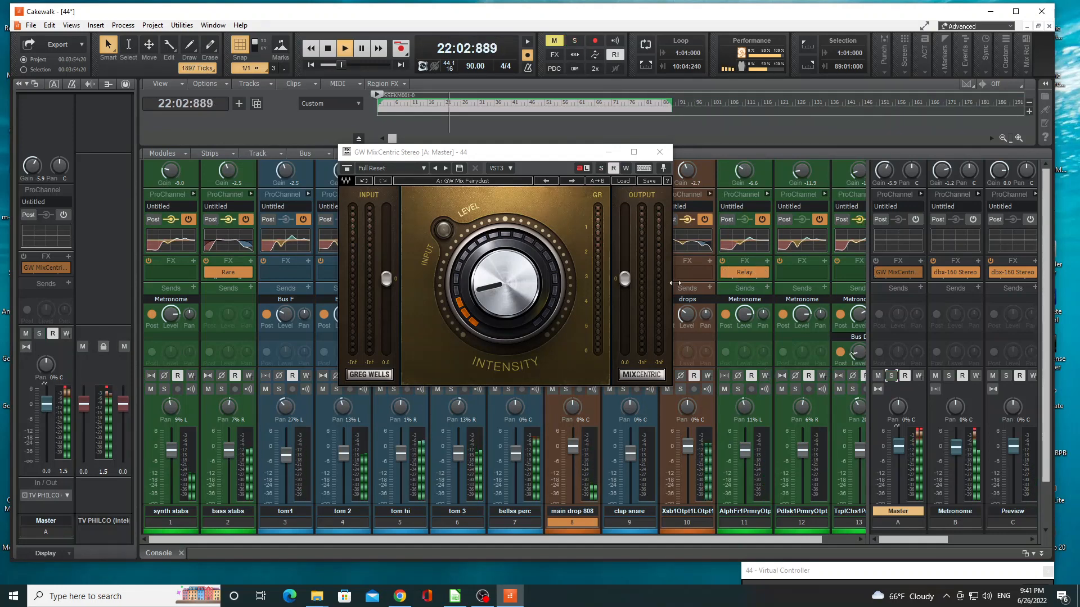
pyautogui.click(659, 153)
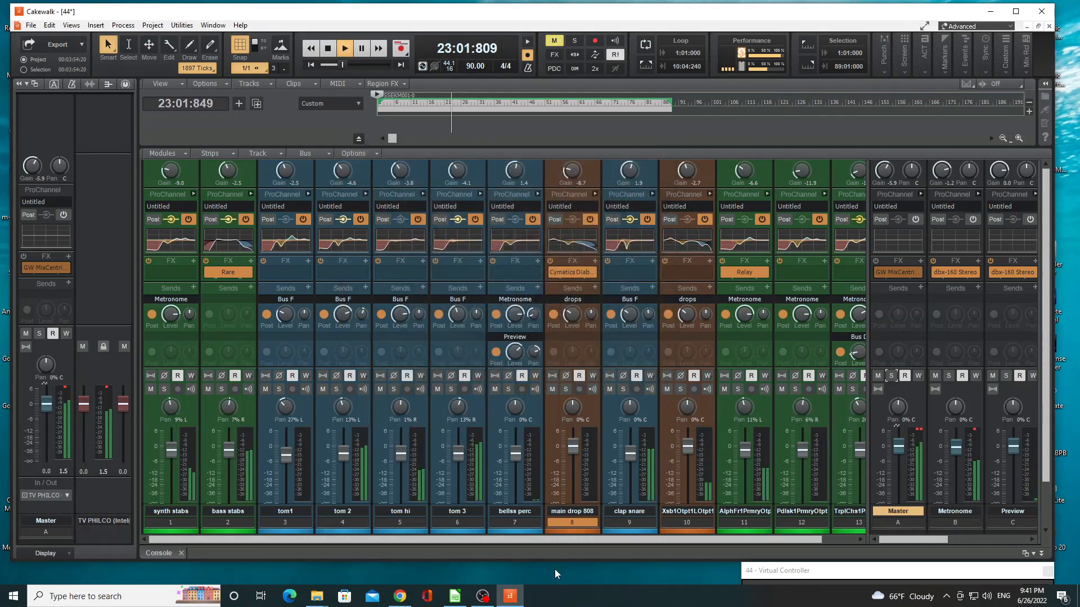
# - Set the Master bus gain to -5.5 and switch its ProChannel to Post, leaving the ProChannel off
pyautogui.moveTo(597, 543); pyautogui.dragTo(504, 542)
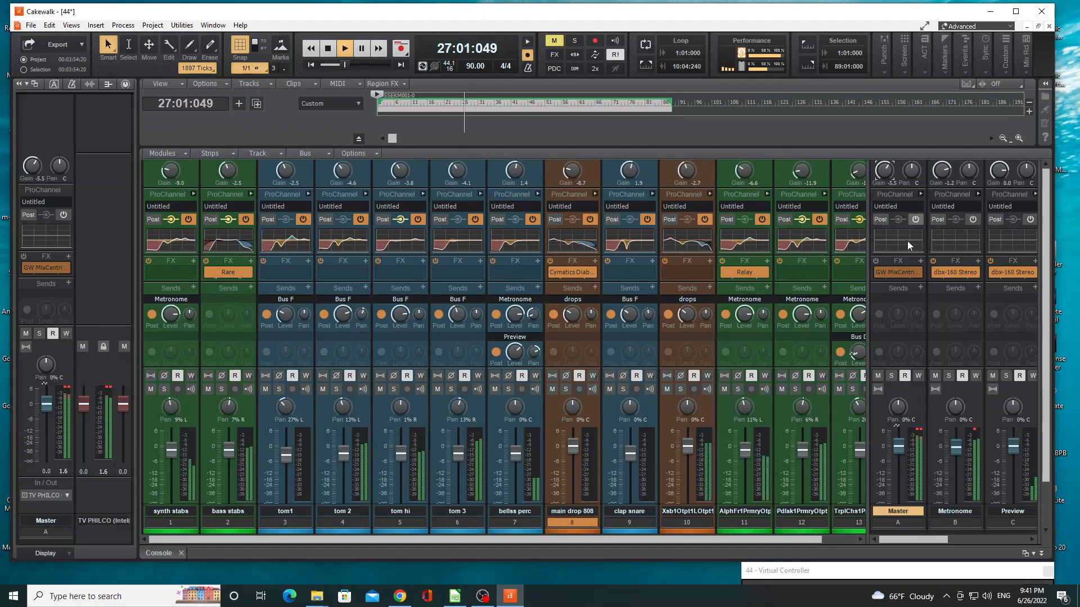
pyautogui.click(916, 219)
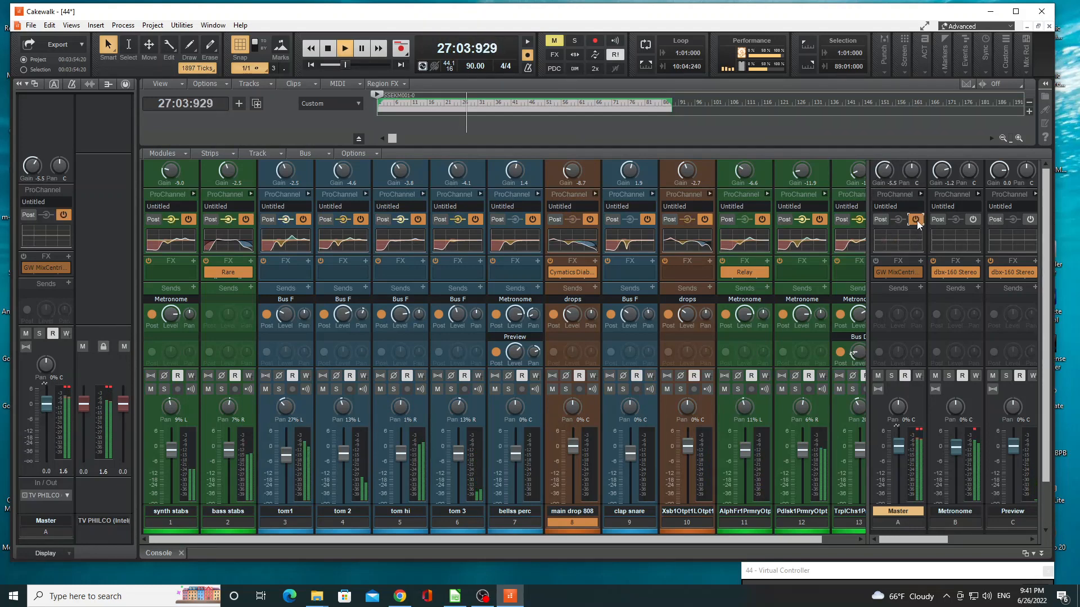
pyautogui.click(916, 219)
pyautogui.click(882, 219)
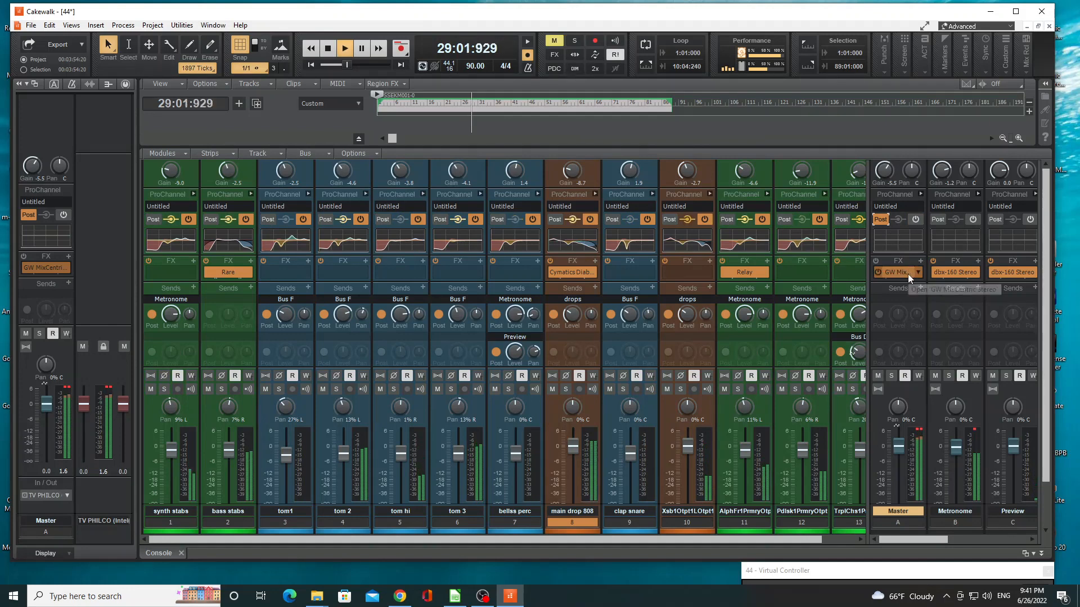
# - Try the GW Buckle In preset in the Master bus GW MixCentric, return to GW Mix Fairydust, and close the plug-in
pyautogui.doubleClick(908, 275)
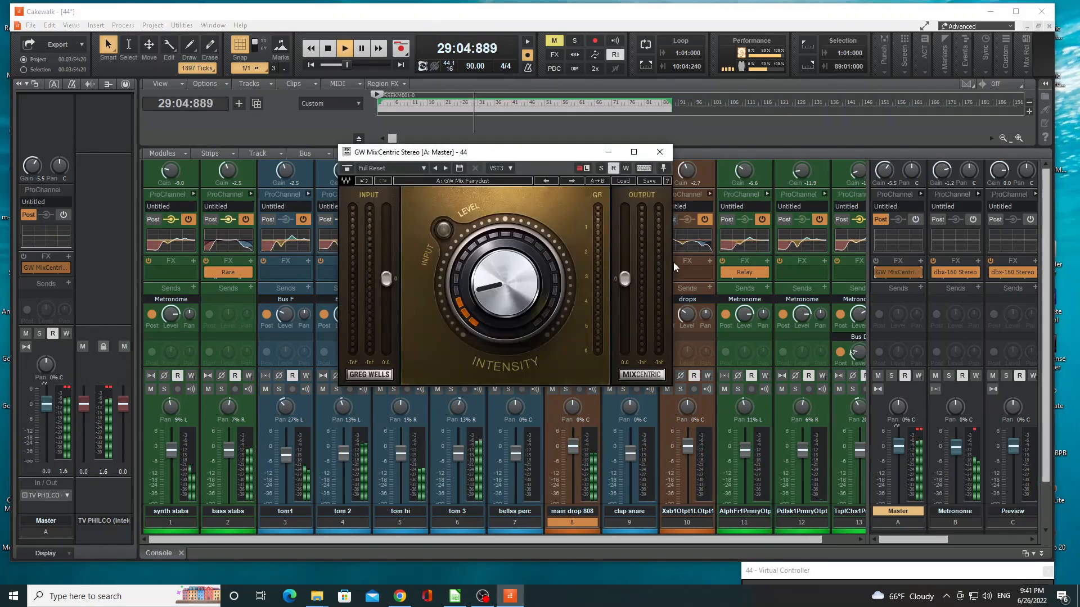
pyautogui.click(625, 181)
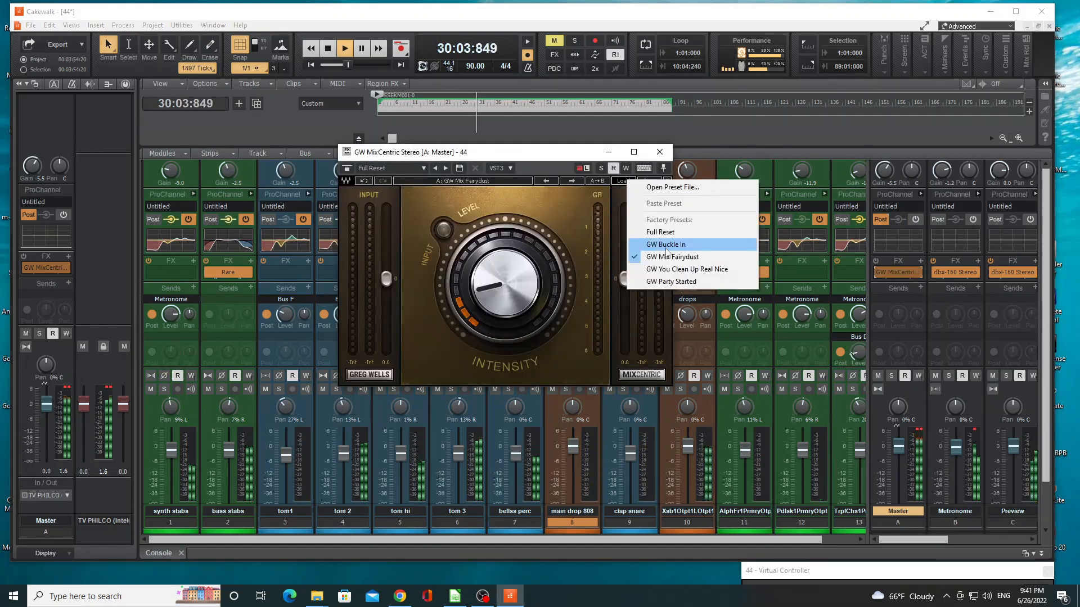
pyautogui.click(666, 245)
pyautogui.click(623, 181)
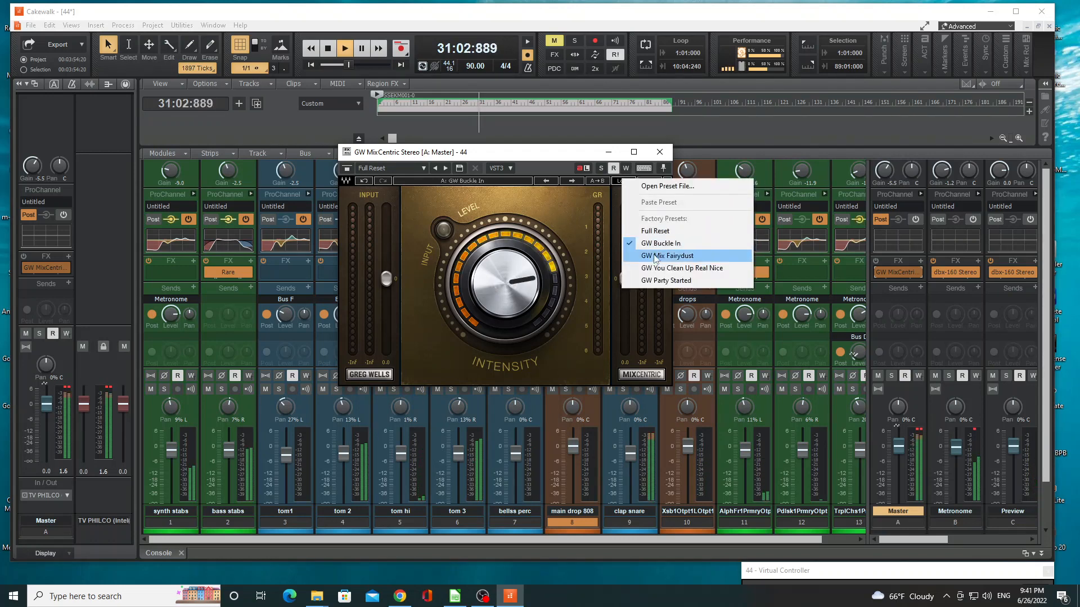
pyautogui.click(655, 256)
pyautogui.click(660, 152)
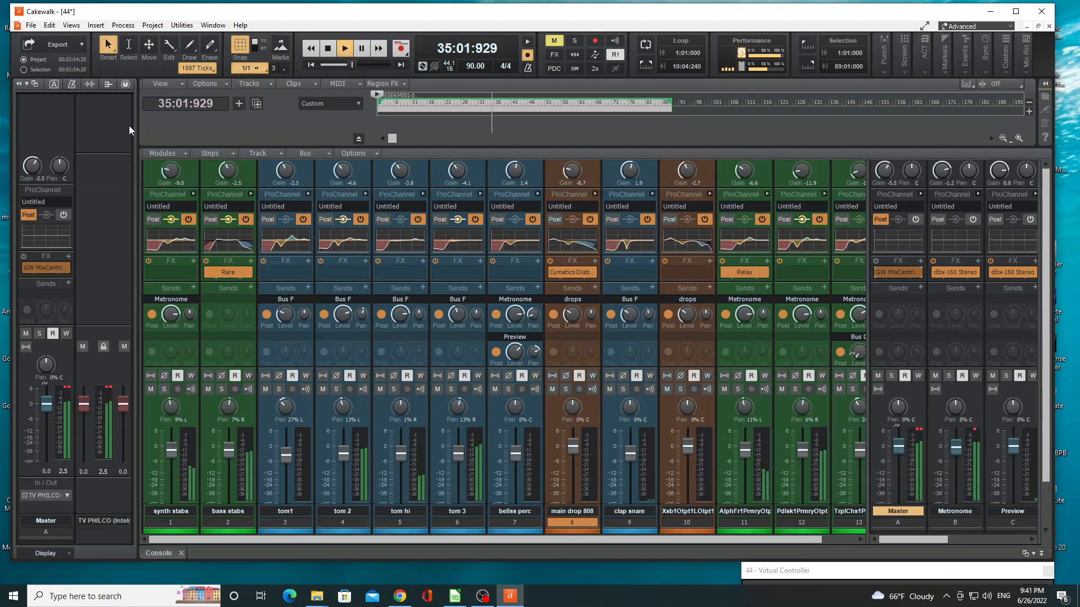
# - Open the Master bus QuadCurve Equalizer in its enlarged view and enable it
pyautogui.click(125, 83)
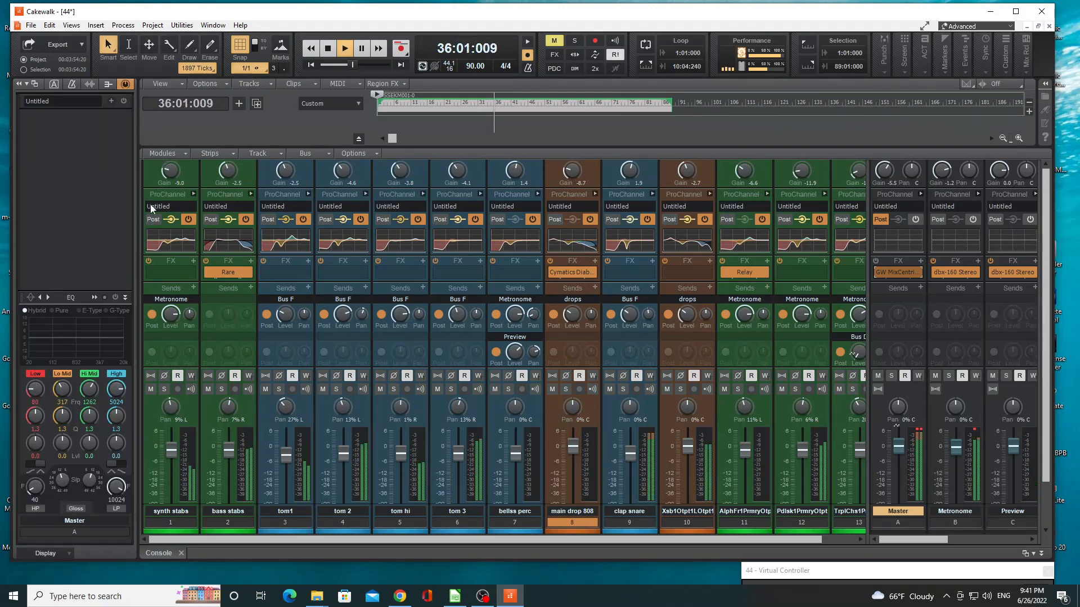
pyautogui.click(95, 297)
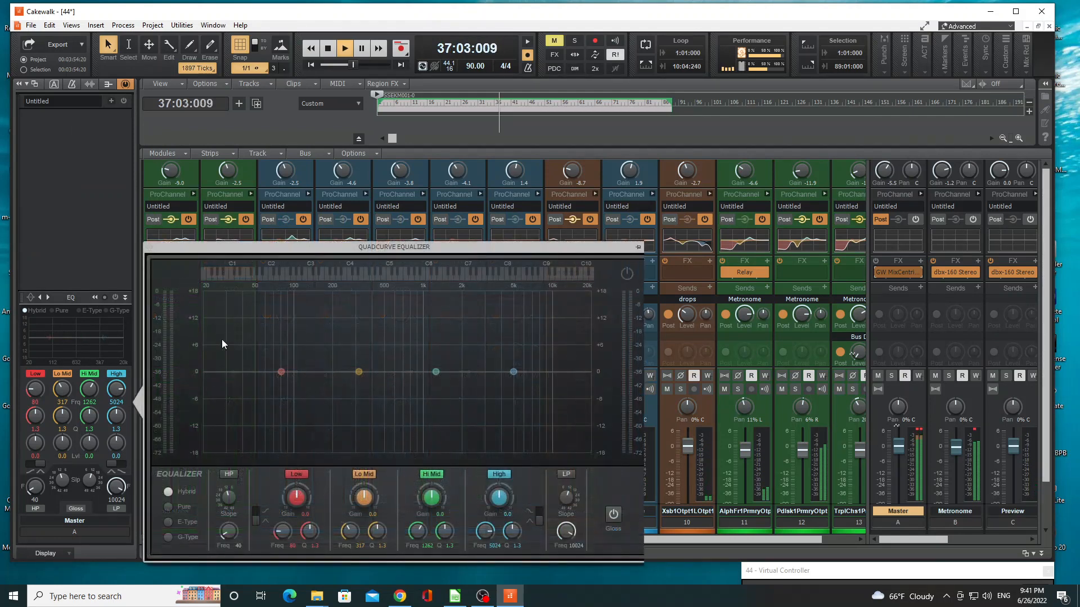
pyautogui.click(627, 275)
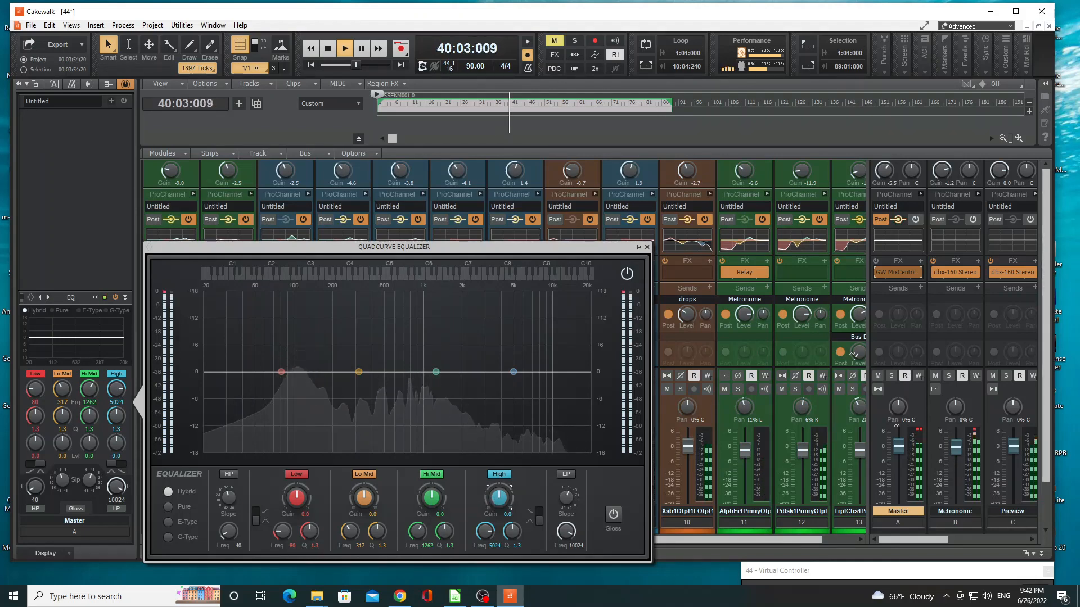
# - Set the Master equalizer to Pure mode with High gain at 1.4 and Hi Mid gain at 0.9
pyautogui.scroll(2, 499, 497)
pyautogui.scroll(1, 499, 497)
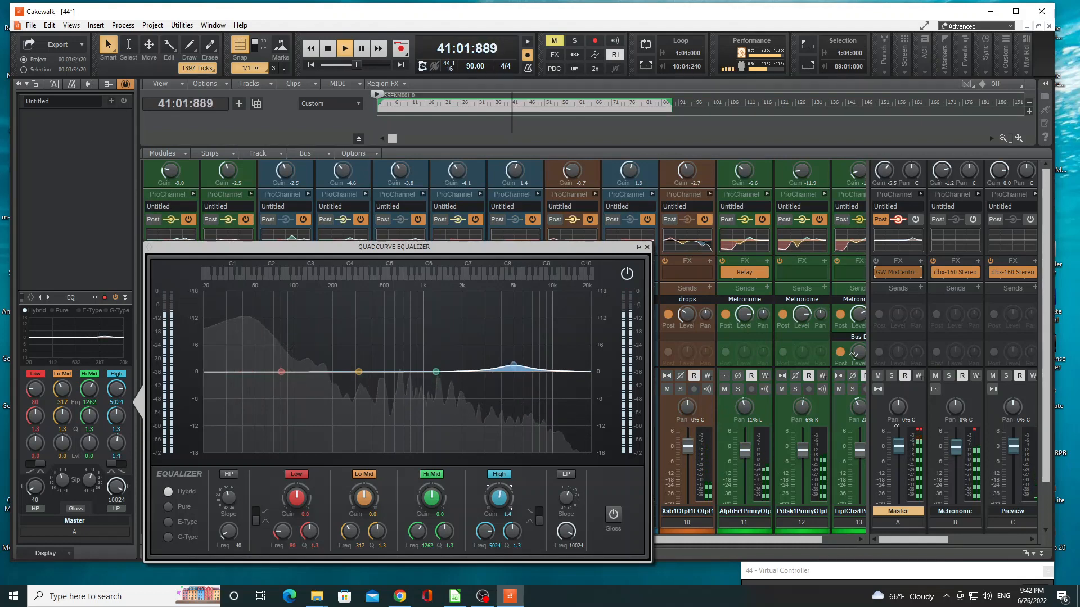
pyautogui.click(168, 506)
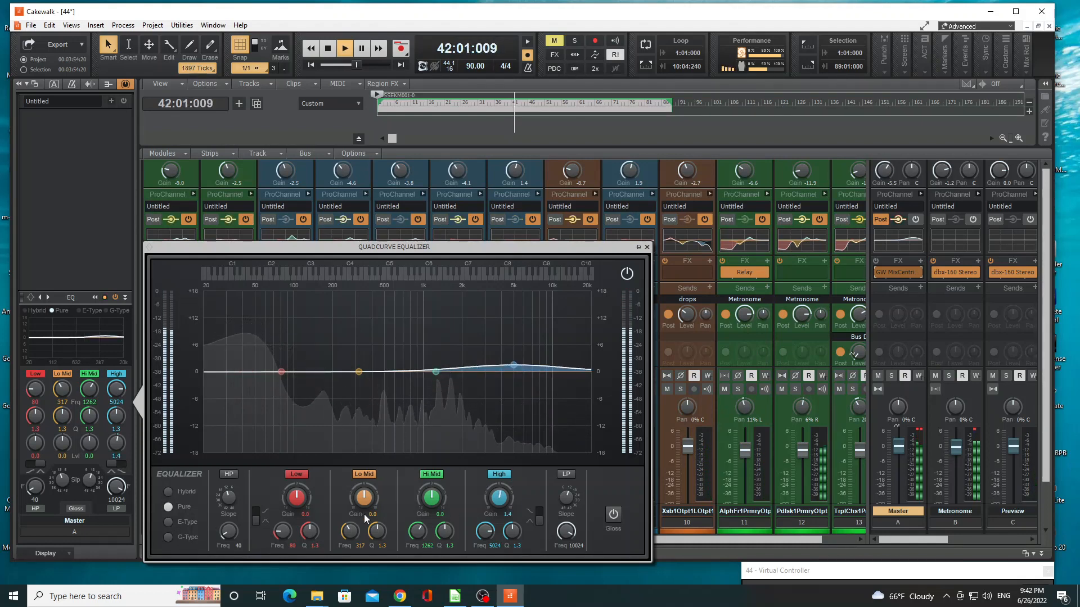
pyautogui.scroll(2, 431, 498)
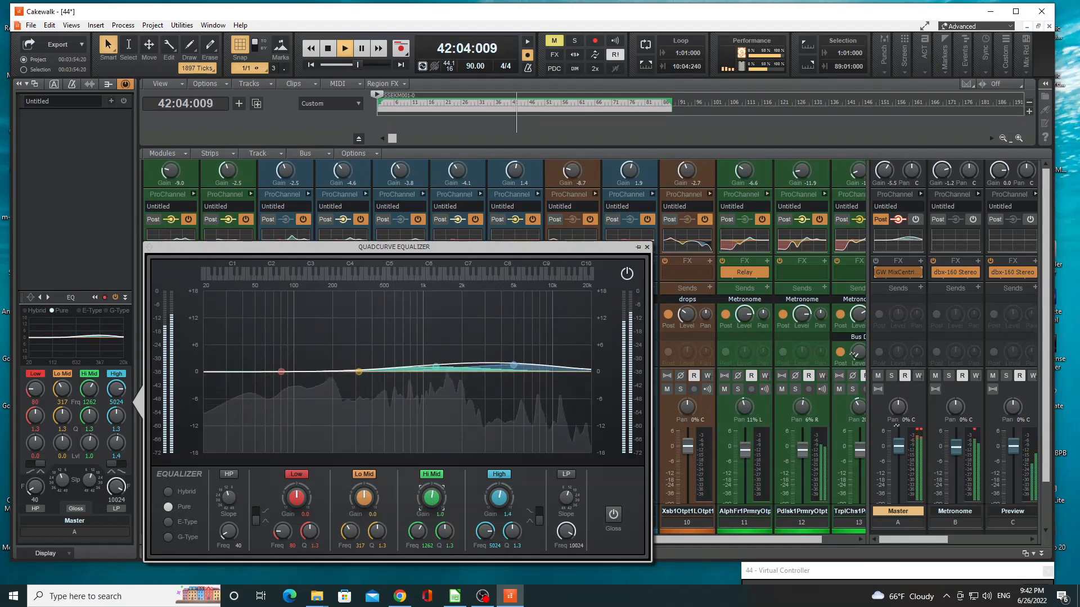
pyautogui.scroll(-1, 432, 497)
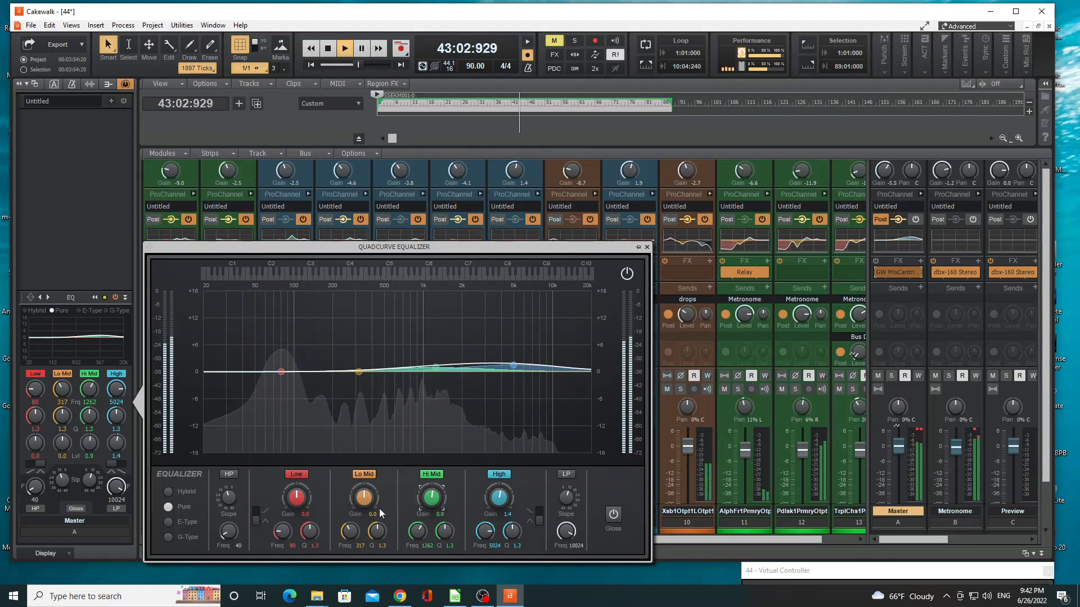
# - Set the Master equalizer's Lo Mid gain to -0.5 and its Low band to a shelf with gain 2.5, frequency 94 and Q 8.1
pyautogui.scroll(-1, 364, 497)
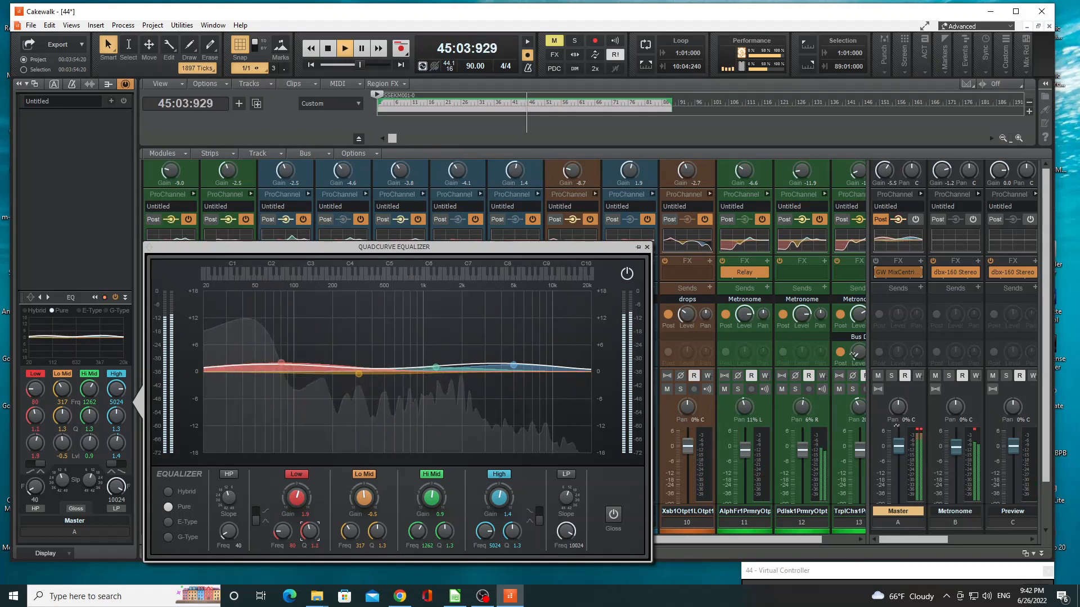
pyautogui.moveTo(310, 531); pyautogui.dragTo(310, 528)
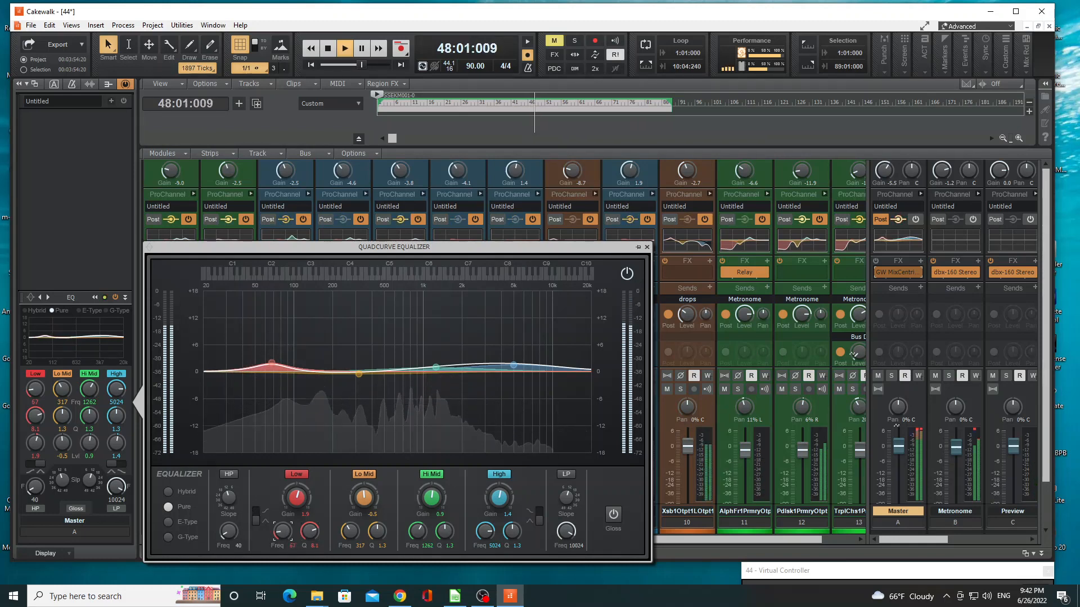
pyautogui.moveTo(283, 532); pyautogui.dragTo(283, 530)
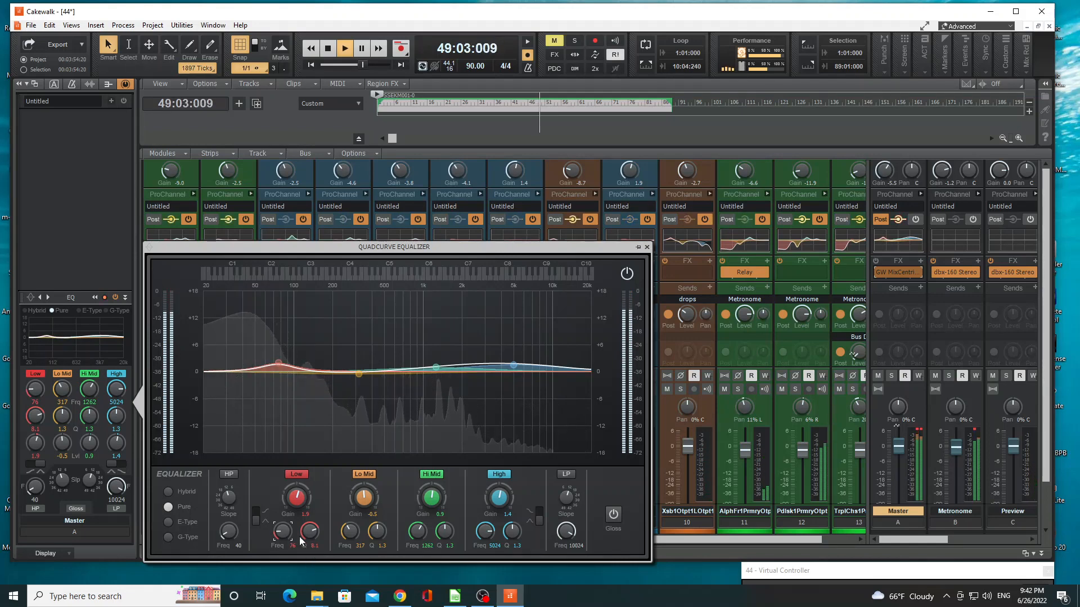
pyautogui.click(259, 511)
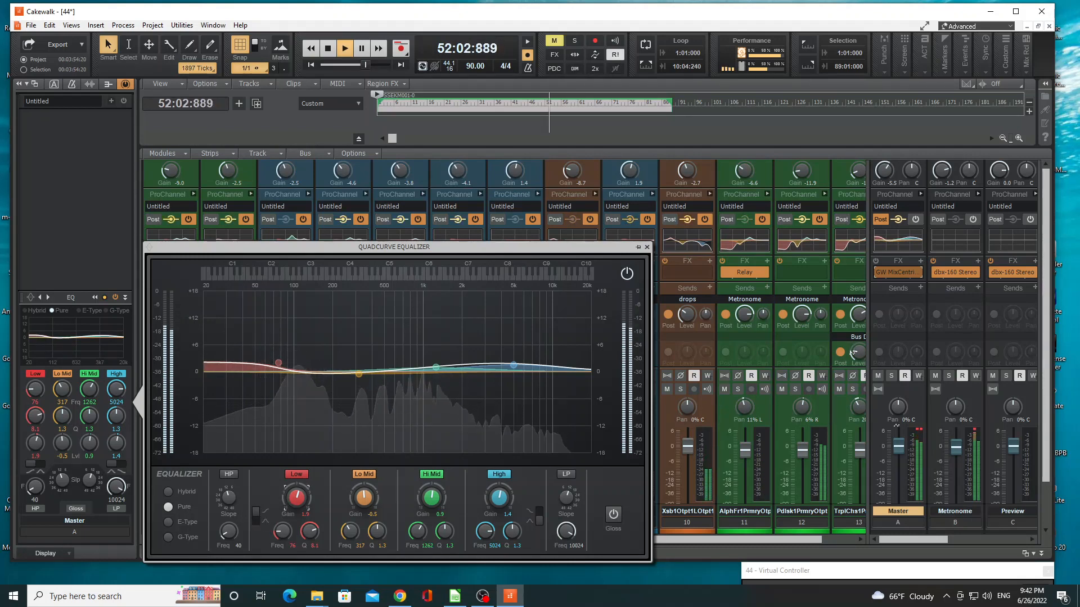
pyautogui.moveTo(283, 531); pyautogui.dragTo(296, 495)
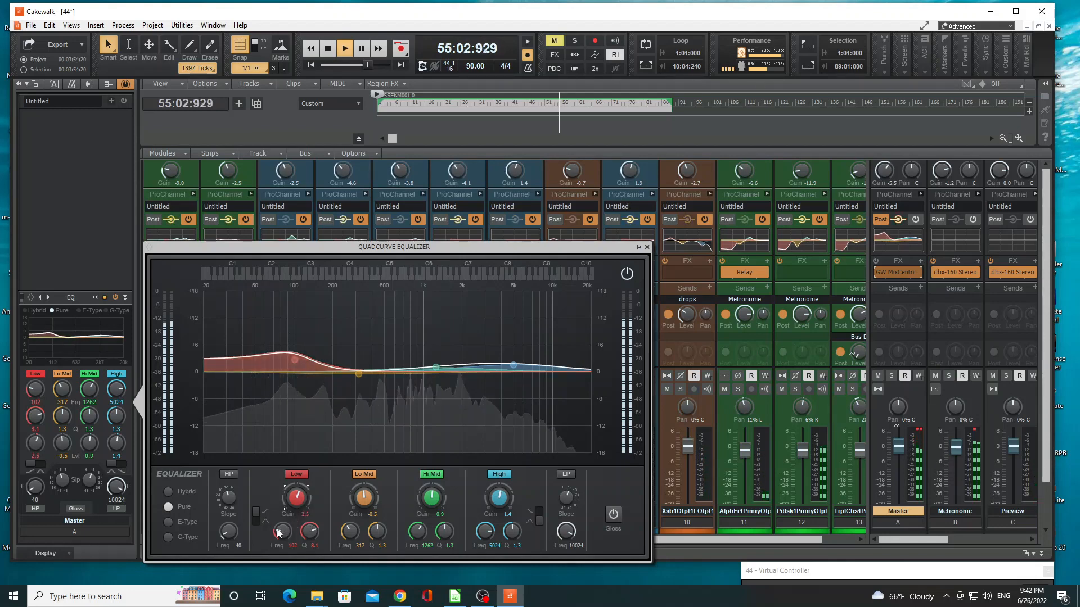
pyautogui.moveTo(277, 530); pyautogui.dragTo(278, 536)
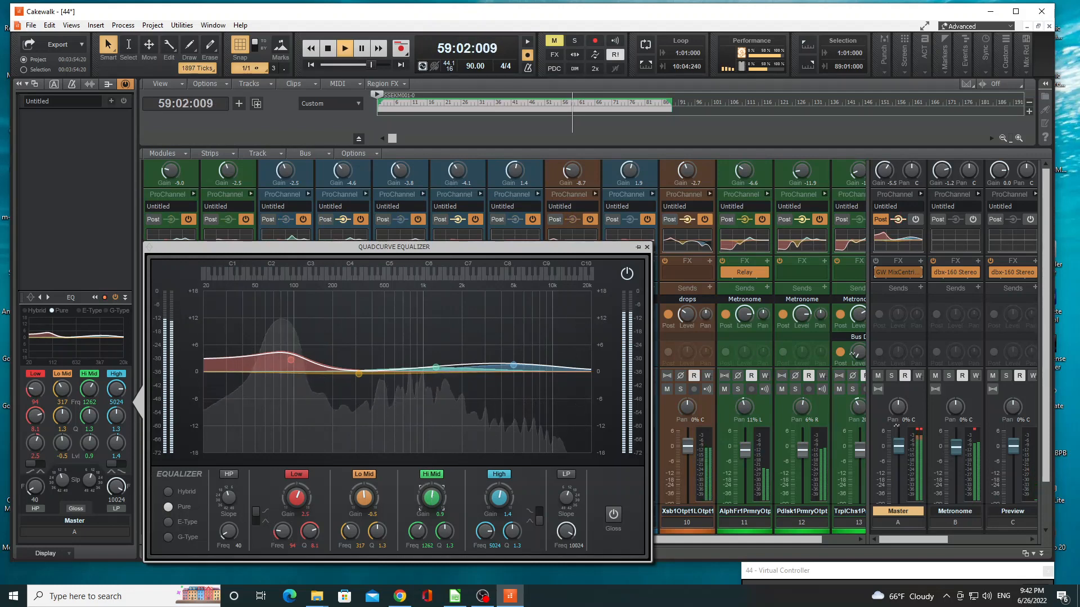
# - Set Hi Mid gain to 1.3, make the High band a shelf with gain 2.4, and enable the low-pass filter at 13415 Hz
pyautogui.moveTo(431, 497); pyautogui.dragTo(431, 494)
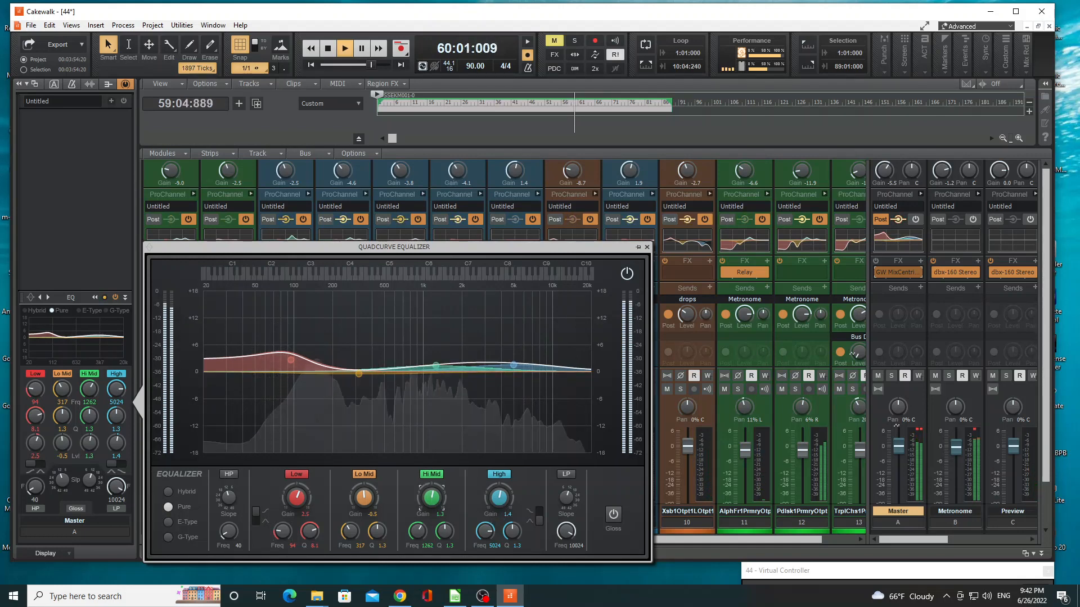
pyautogui.moveTo(501, 502); pyautogui.dragTo(500, 500)
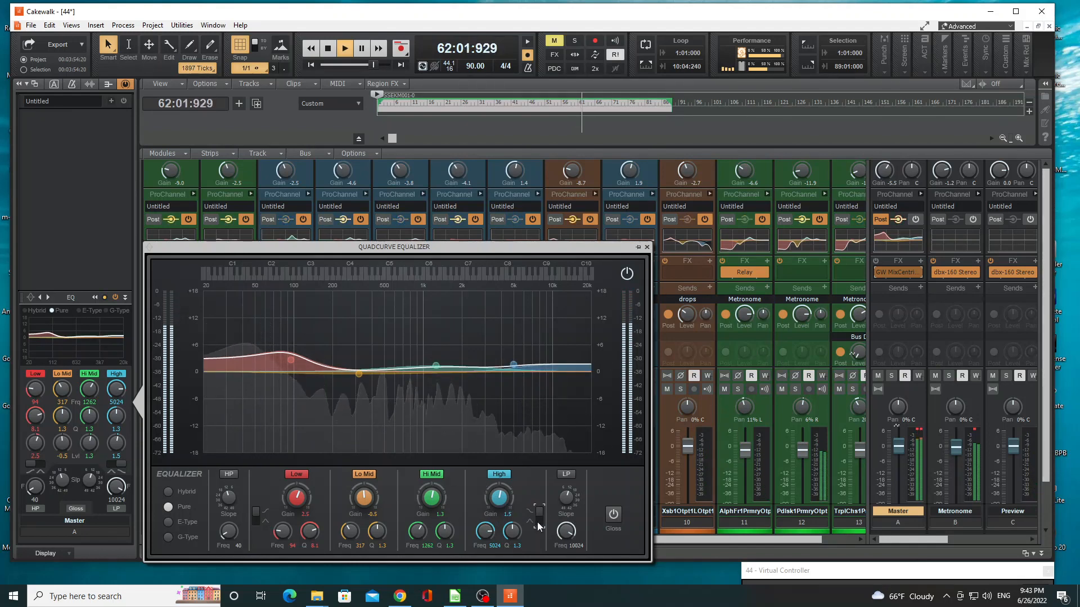
pyautogui.click(572, 479)
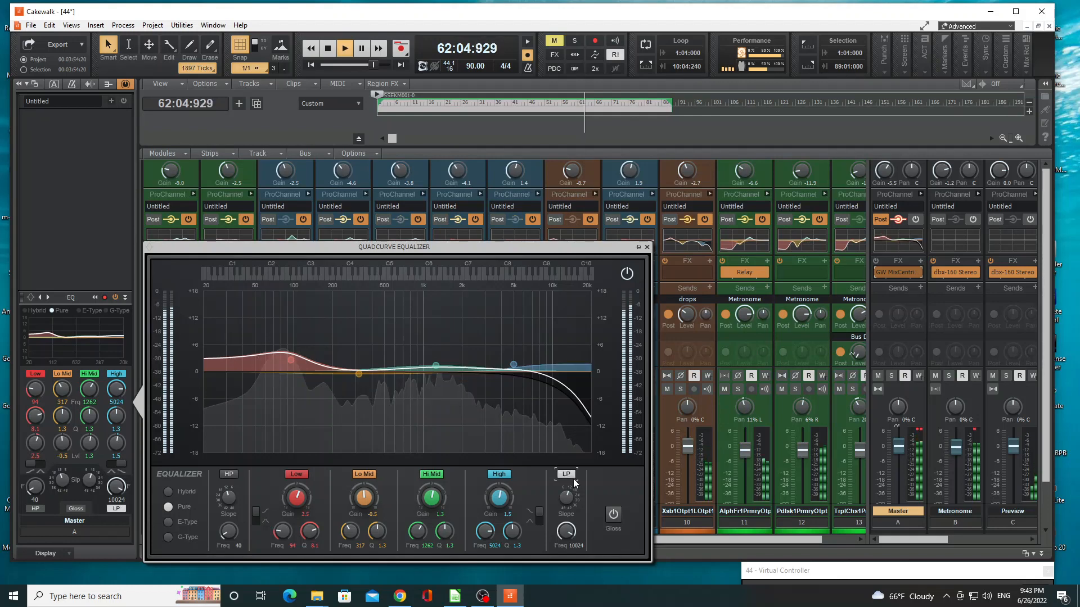
pyautogui.click(573, 477)
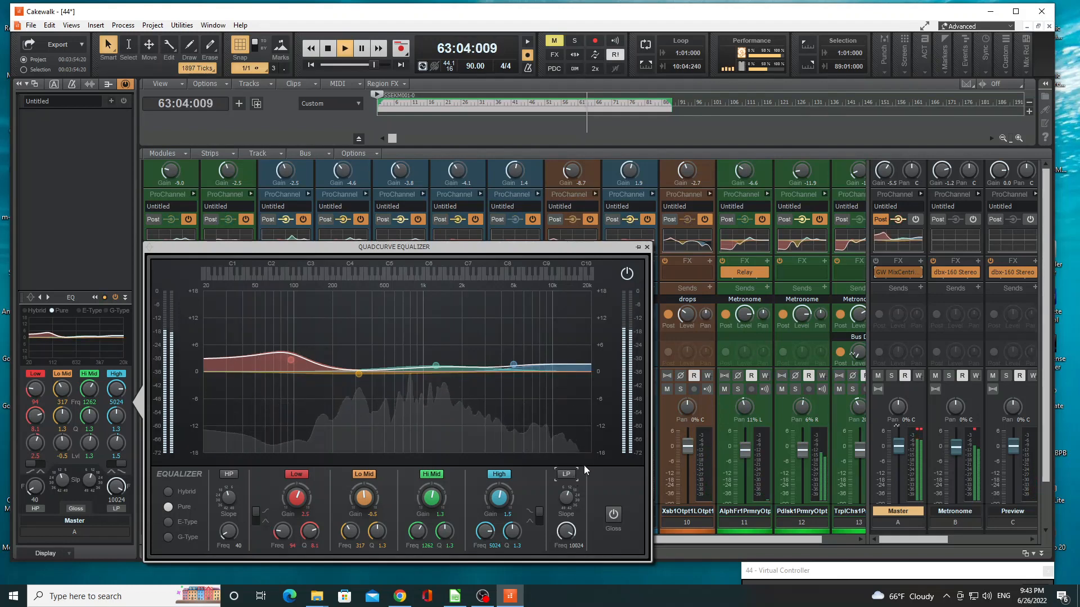
pyautogui.click(571, 475)
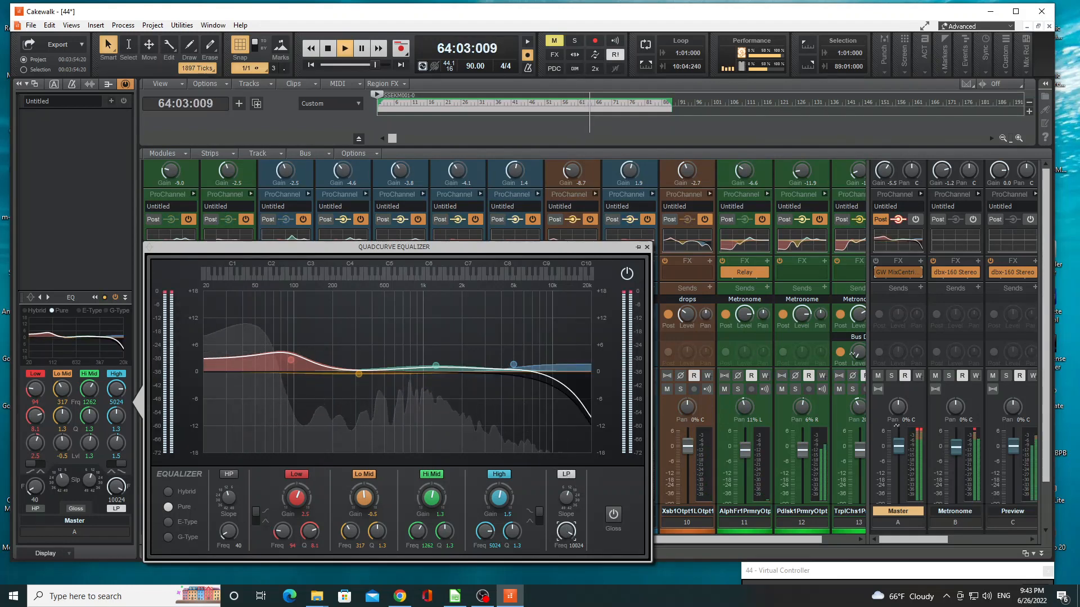
pyautogui.moveTo(566, 532); pyautogui.dragTo(567, 526)
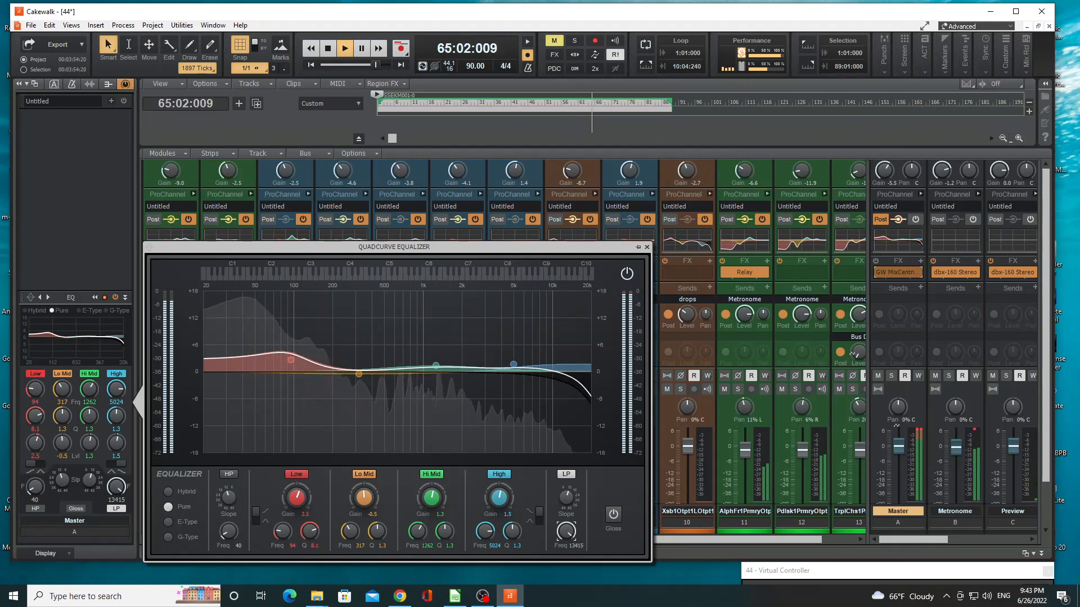
pyautogui.moveTo(499, 497); pyautogui.dragTo(499, 493)
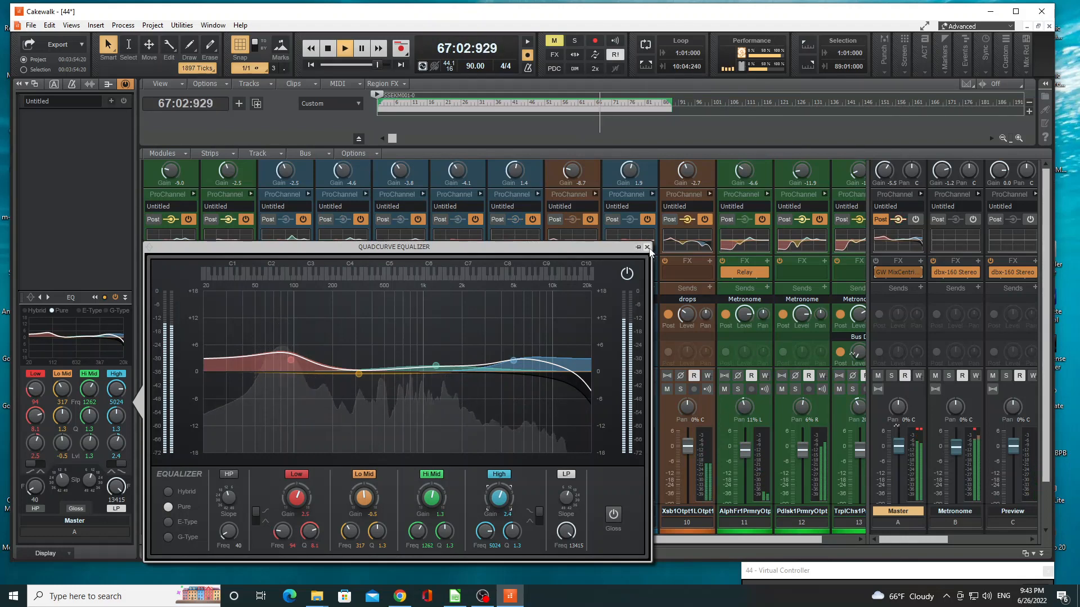
# - Set Lo Mid gain to -1.0 and adjust the Hi Mid band's gain, with frequency 894 and Q 4.3, then close the enlarged equalizer
pyautogui.click(364, 498)
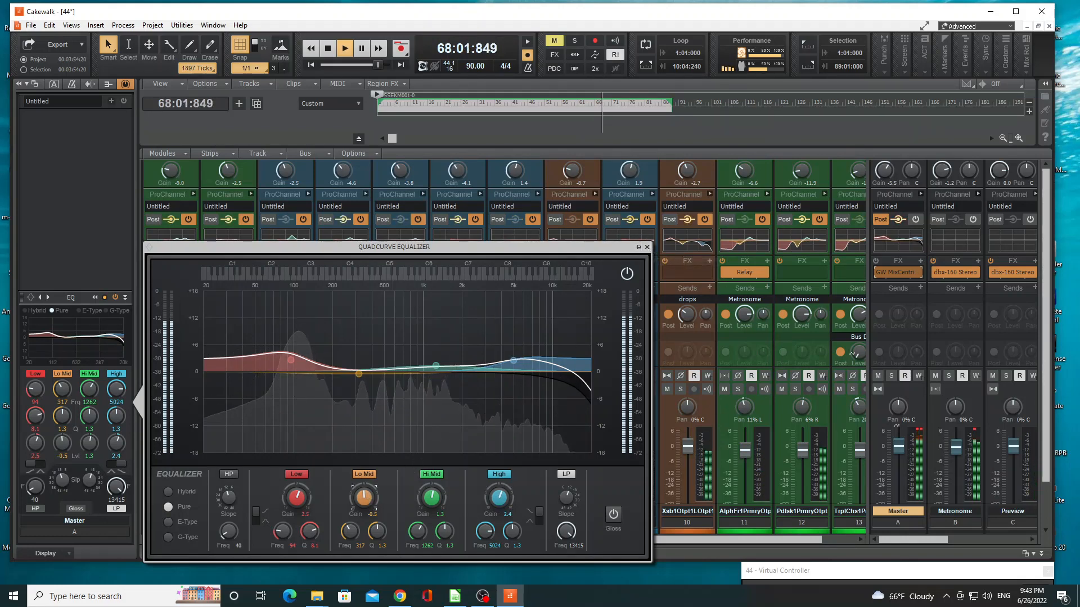
pyautogui.moveTo(364, 498); pyautogui.dragTo(364, 502)
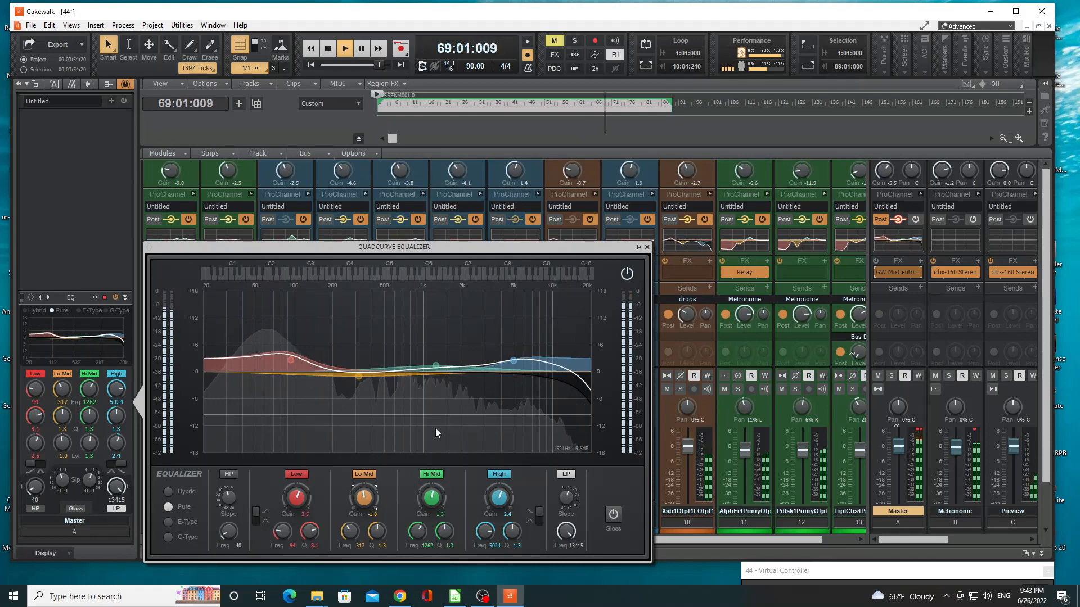
pyautogui.moveTo(431, 498); pyautogui.dragTo(431, 487)
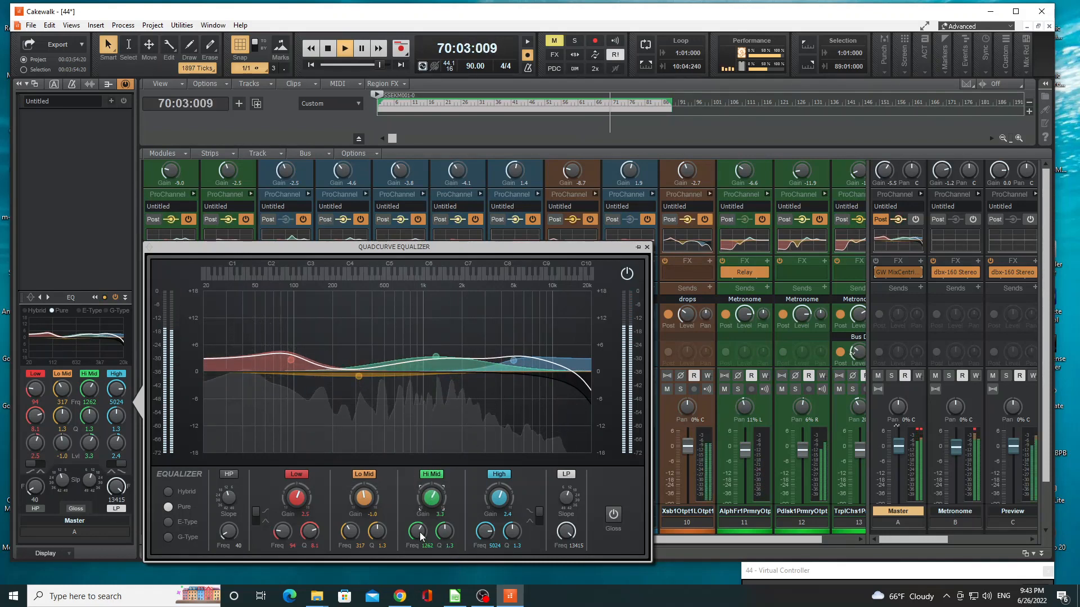
pyautogui.moveTo(444, 531); pyautogui.dragTo(445, 517)
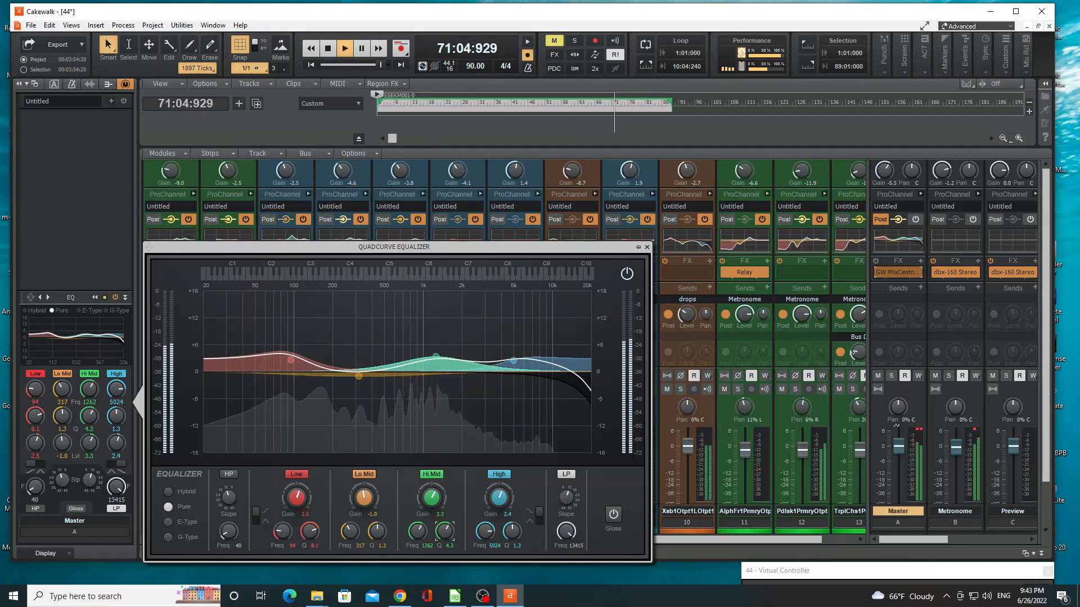
pyautogui.moveTo(435, 358); pyautogui.dragTo(416, 357)
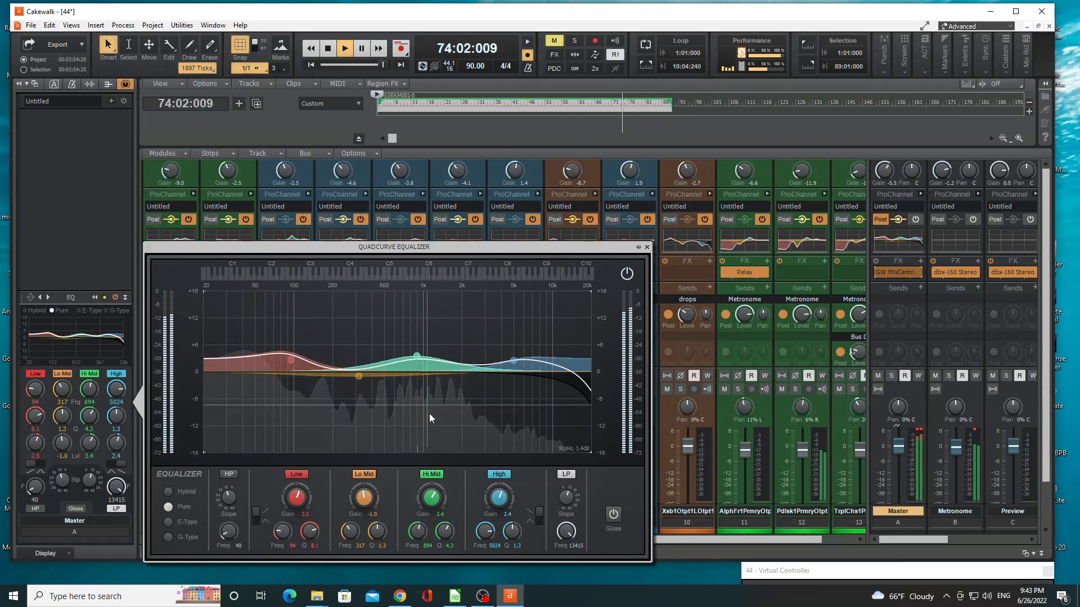
pyautogui.moveTo(432, 499); pyautogui.dragTo(432, 495)
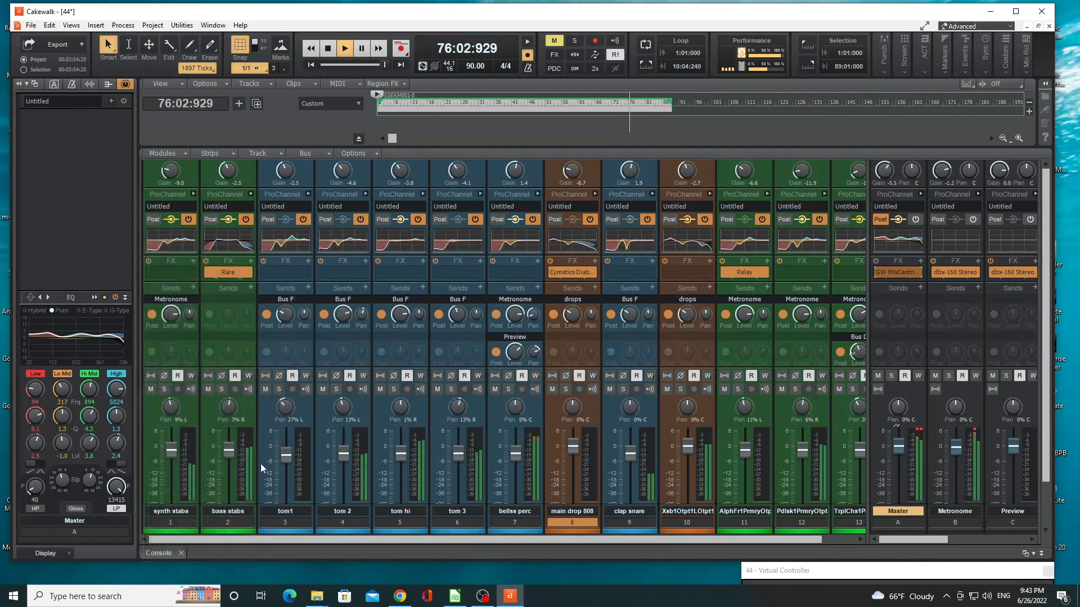
# - Insert a Saturation Knob module in the Master bus ProChannel and adjust its saturation amount
pyautogui.rightClick(74, 196)
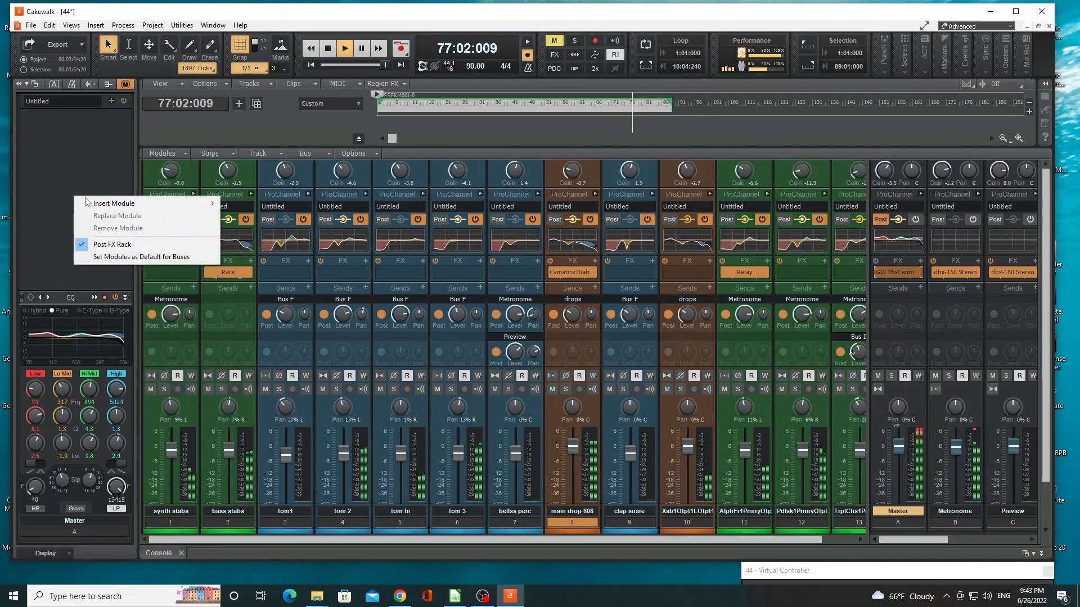
pyautogui.moveTo(110, 204)
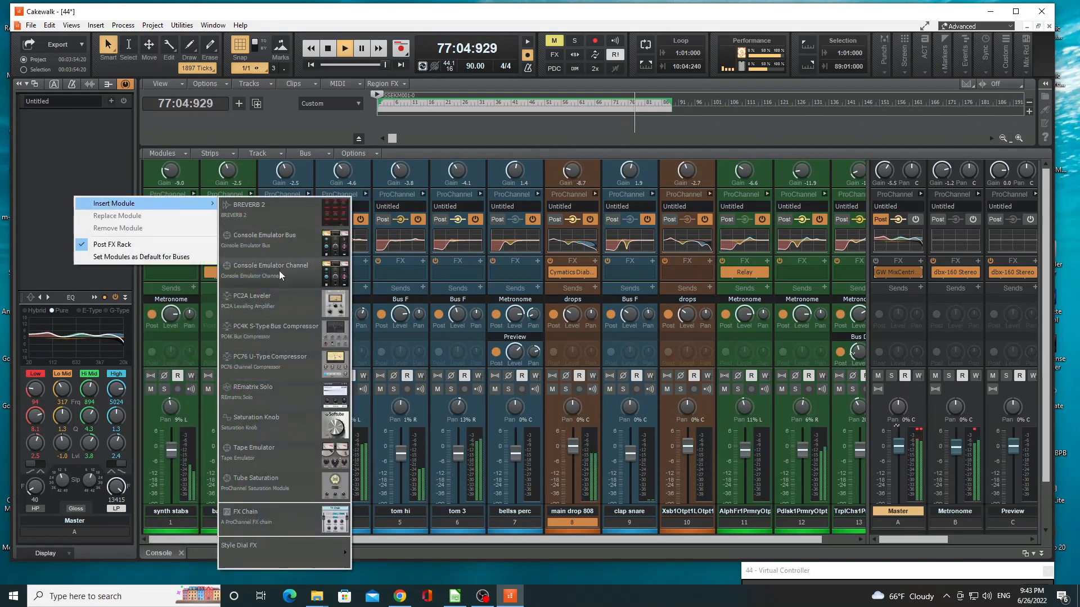
pyautogui.click(280, 421)
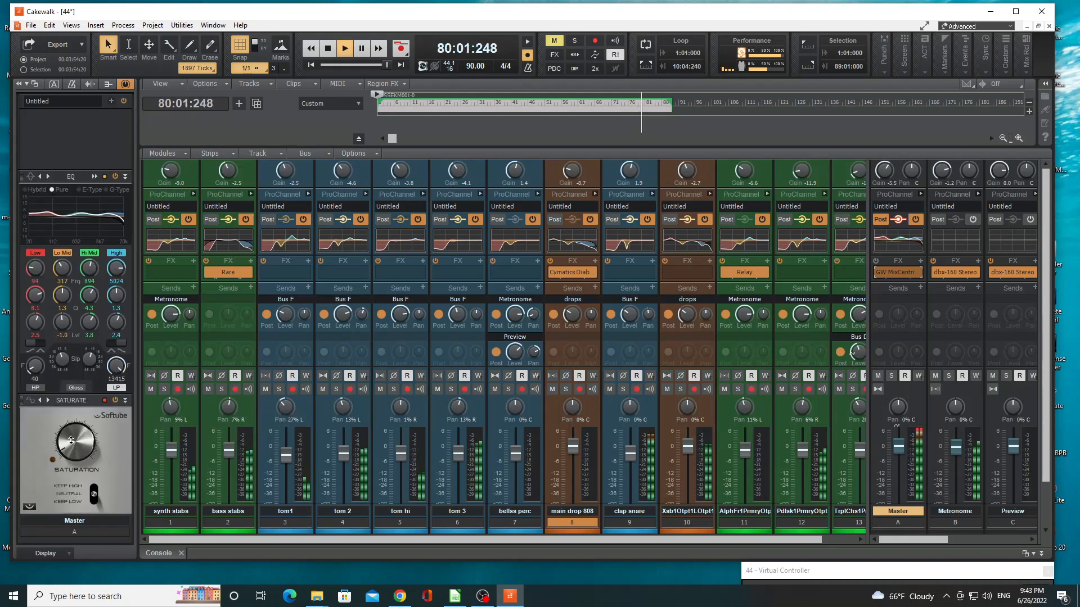
pyautogui.moveTo(70, 437); pyautogui.dragTo(69, 431)
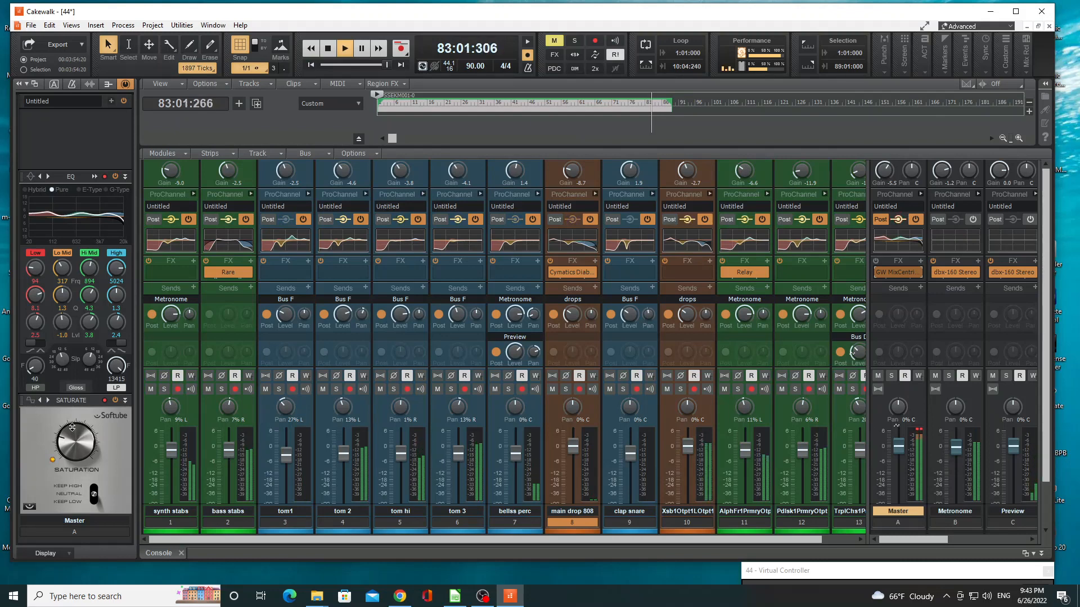
# - Enable GW MixCentric on the Master bus, replay from the start, set its input to -2.8, raise the intensity slightly, and close it
pyautogui.click(921, 436)
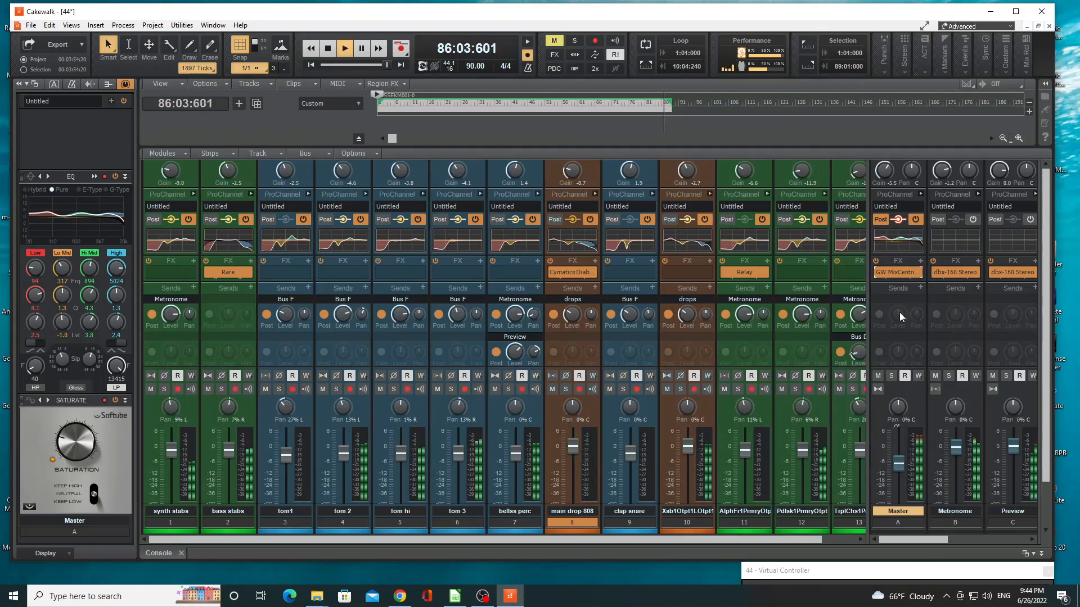
pyautogui.doubleClick(901, 274)
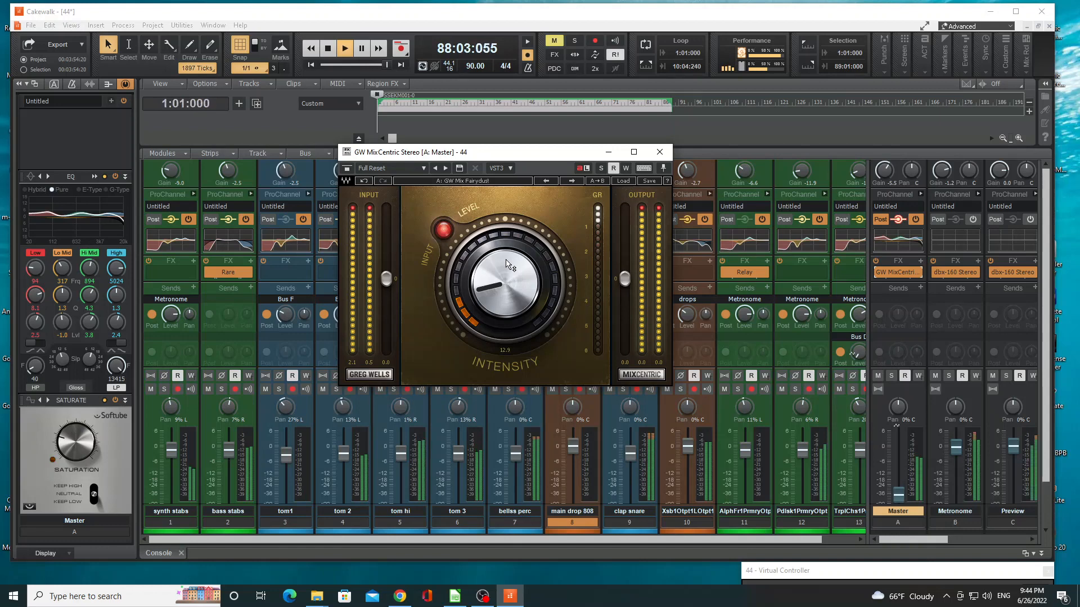
pyautogui.press('w')
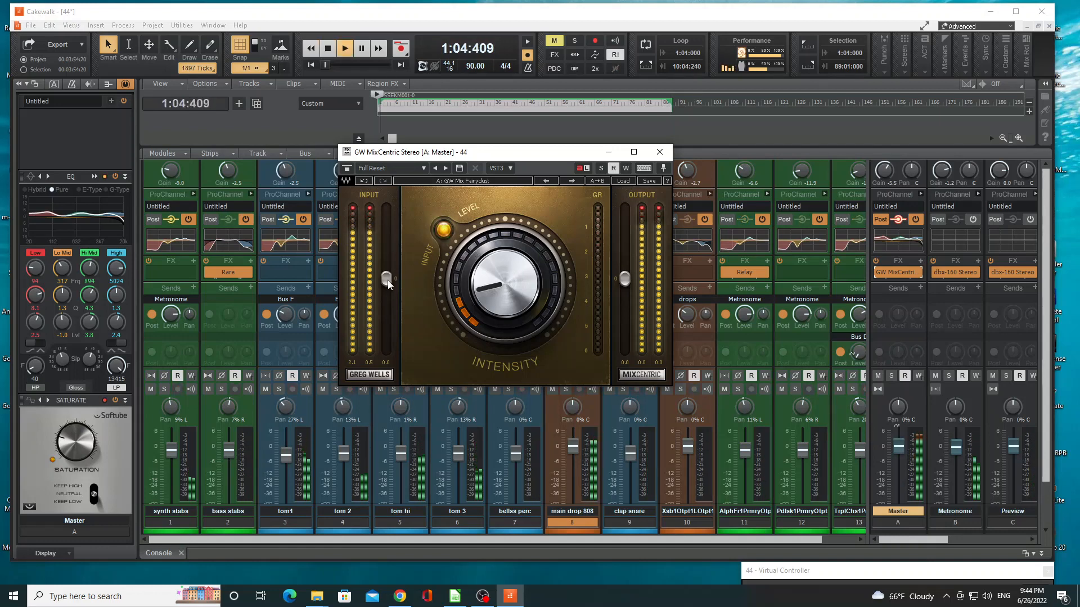
pyautogui.moveTo(386, 279); pyautogui.dragTo(386, 287)
pyautogui.click(369, 212)
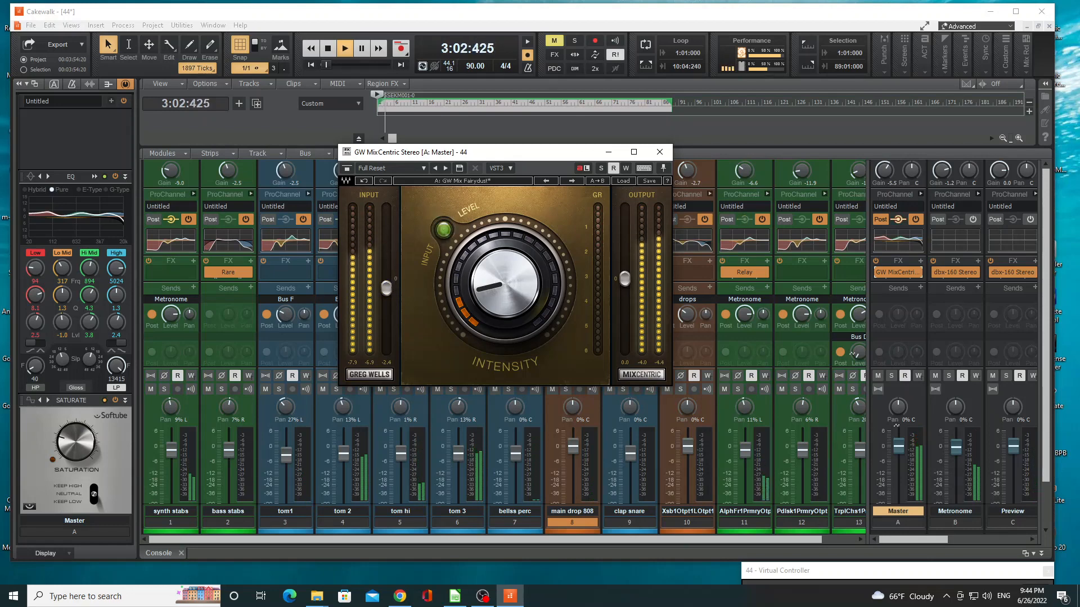
pyautogui.moveTo(386, 287); pyautogui.dragTo(386, 289)
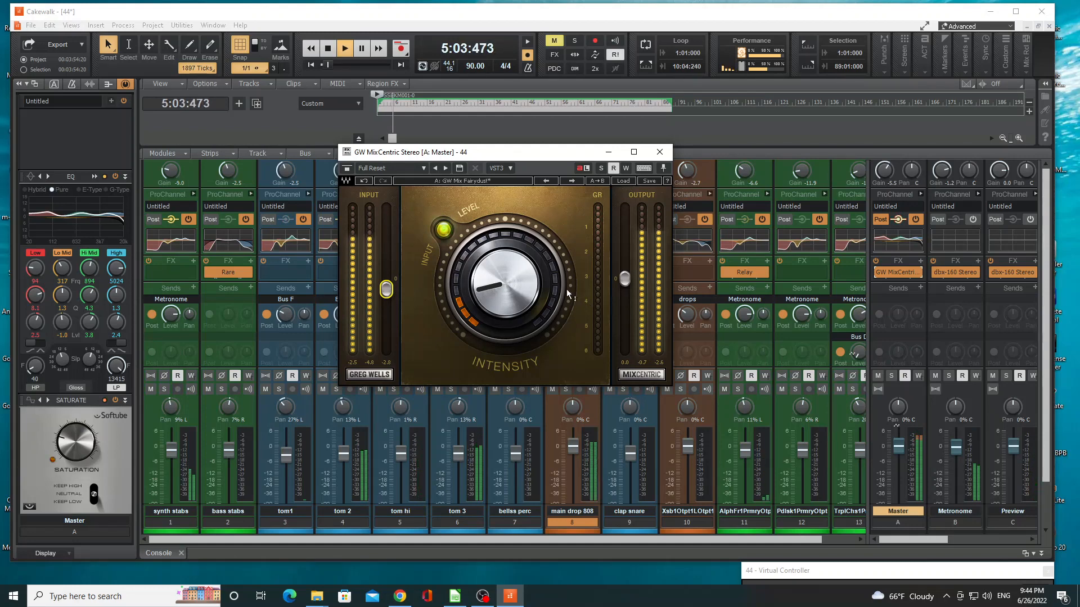
pyautogui.moveTo(509, 286); pyautogui.dragTo(509, 283)
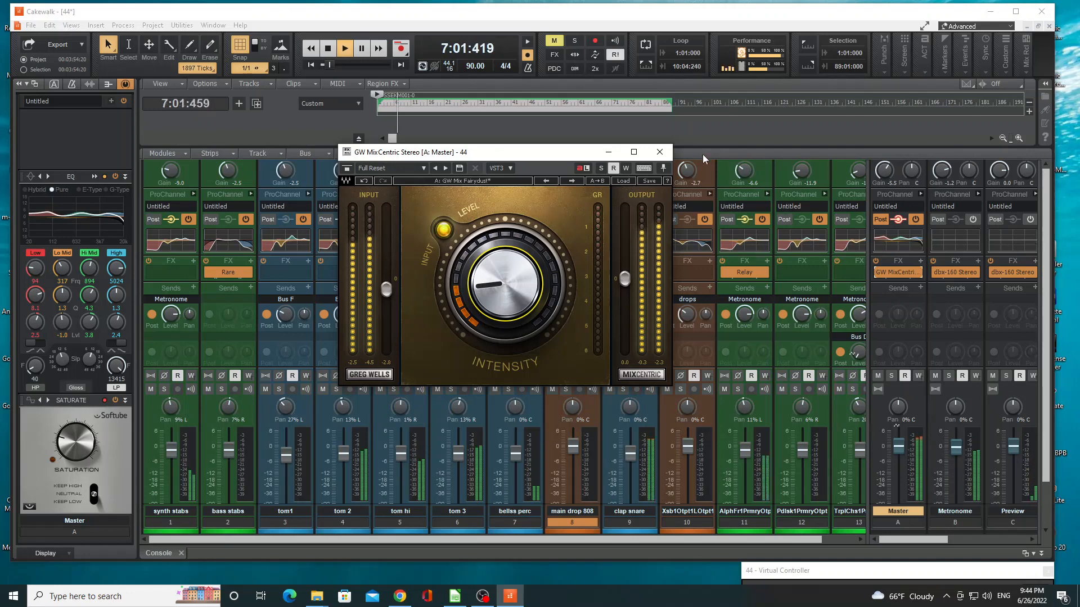
pyautogui.click(660, 152)
pyautogui.rightClick(882, 266)
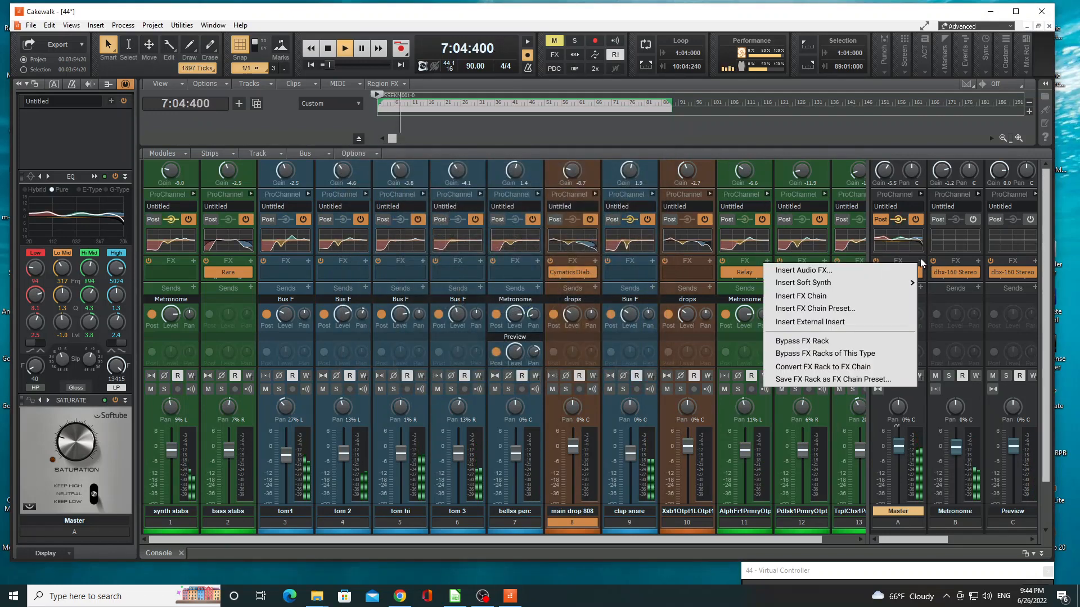
pyautogui.click(882, 264)
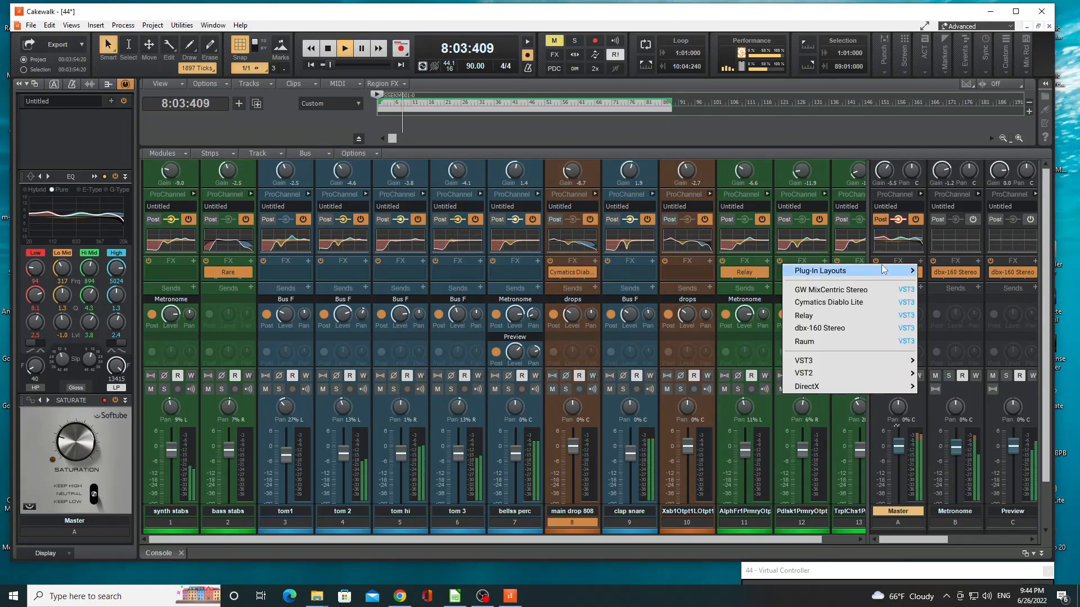
pyautogui.moveTo(879, 360)
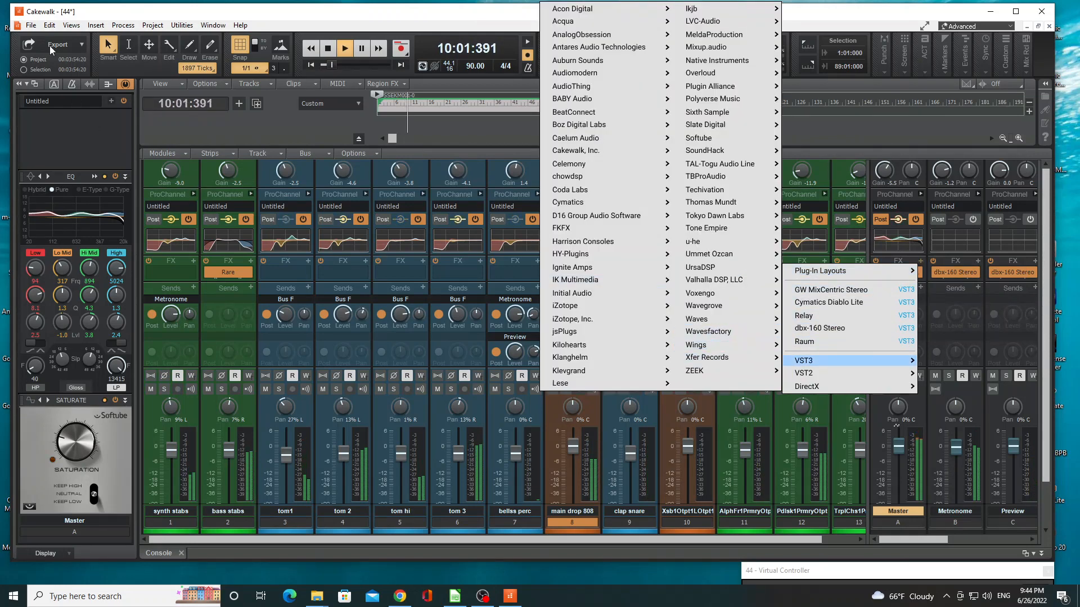
# - Save the current project under its existing name
pyautogui.click(23, 28)
pyautogui.click(30, 30)
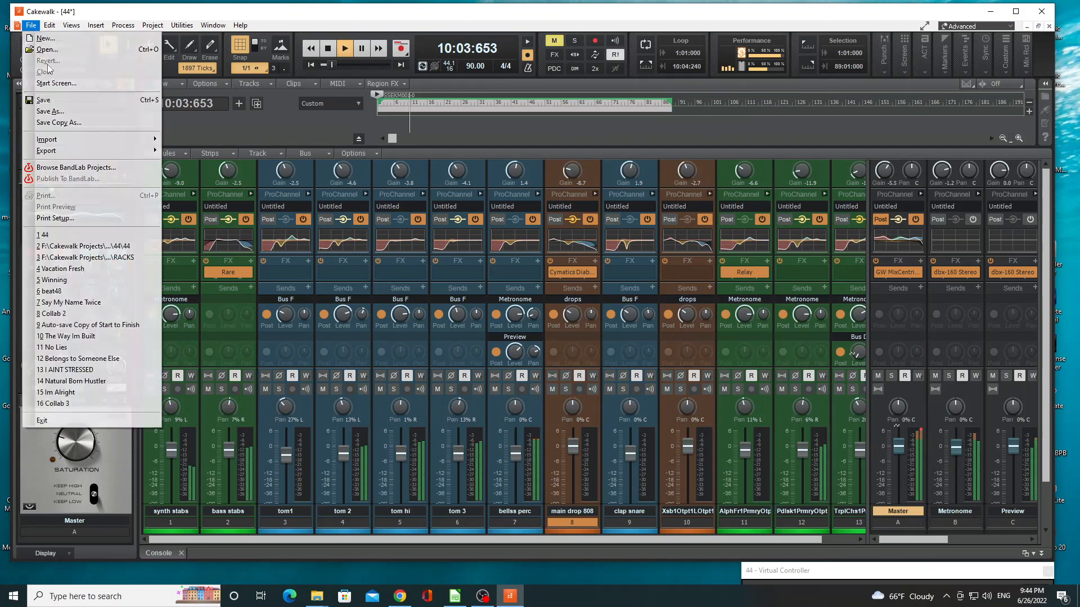
pyautogui.click(54, 102)
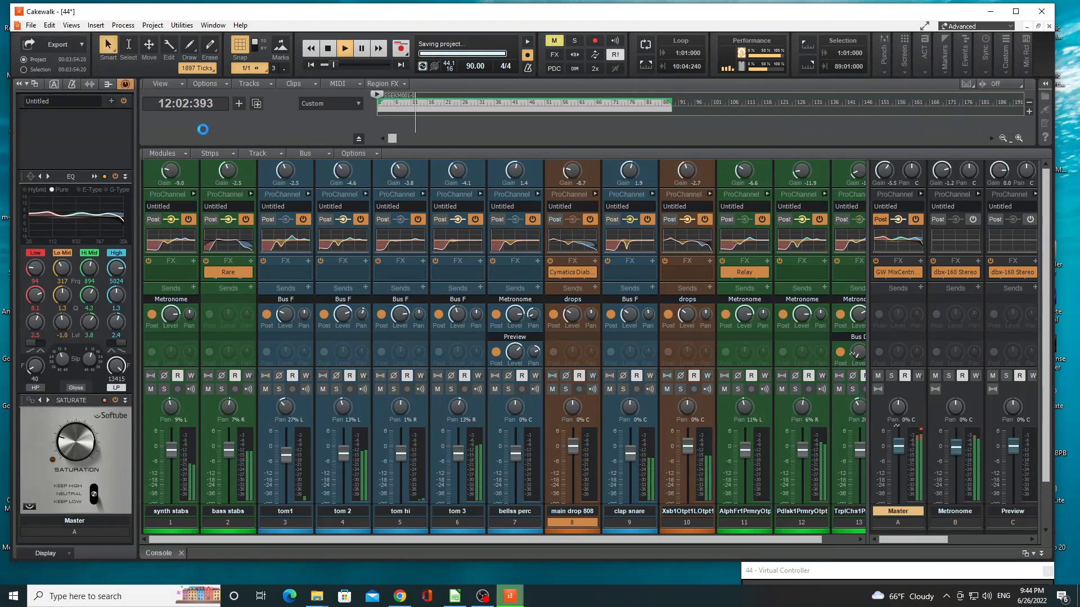
# - Insert the Waves Maserati GRP Stereo VST3 effect in the Master bus FX rack and lower the bus's gain
pyautogui.click(920, 260)
pyautogui.click(865, 271)
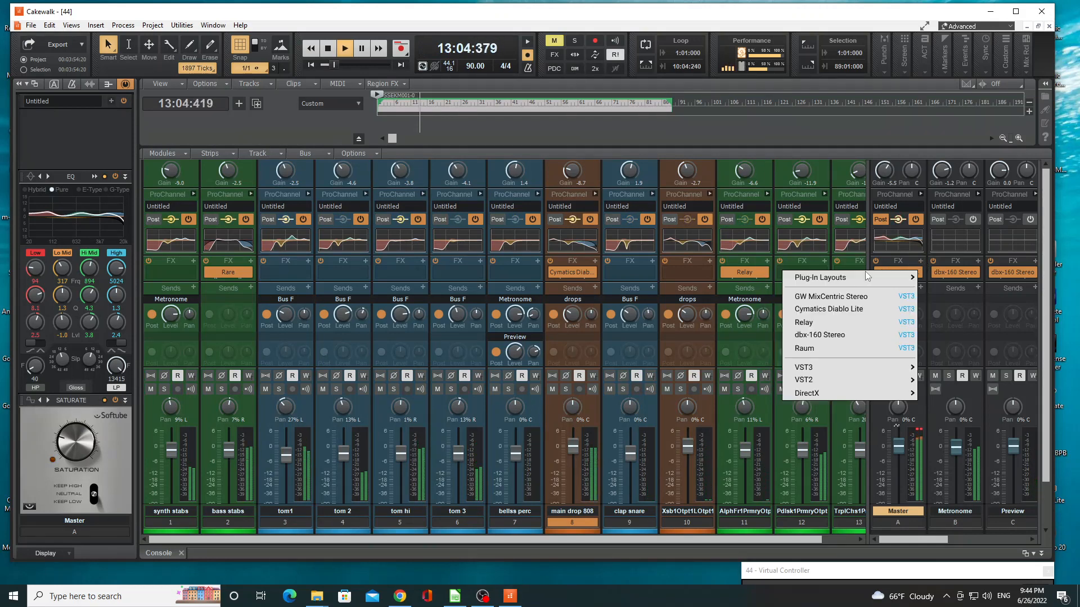
pyautogui.moveTo(866, 276)
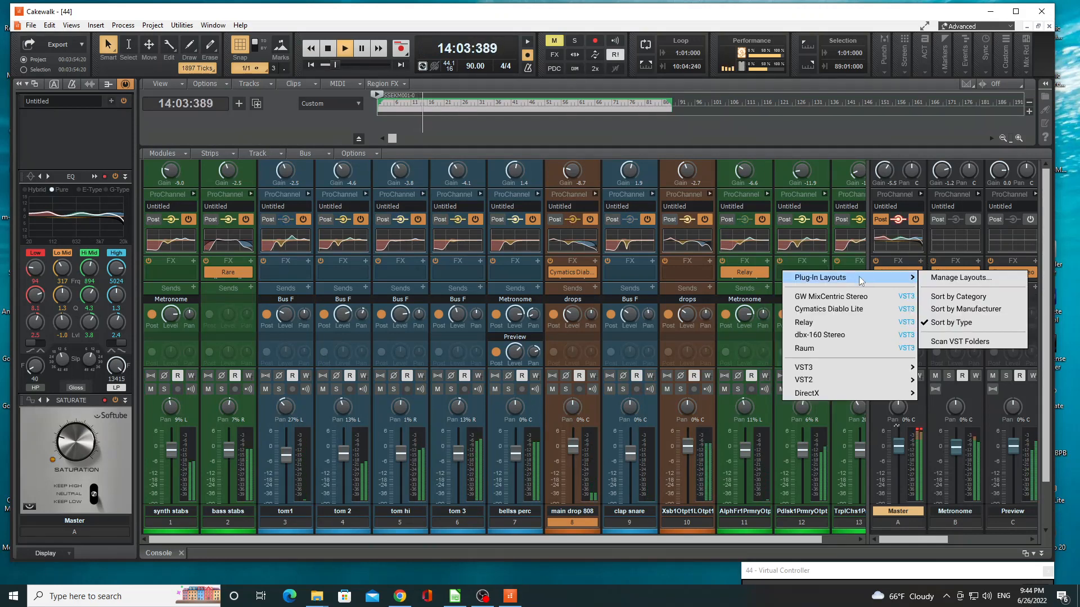
pyautogui.moveTo(850, 372)
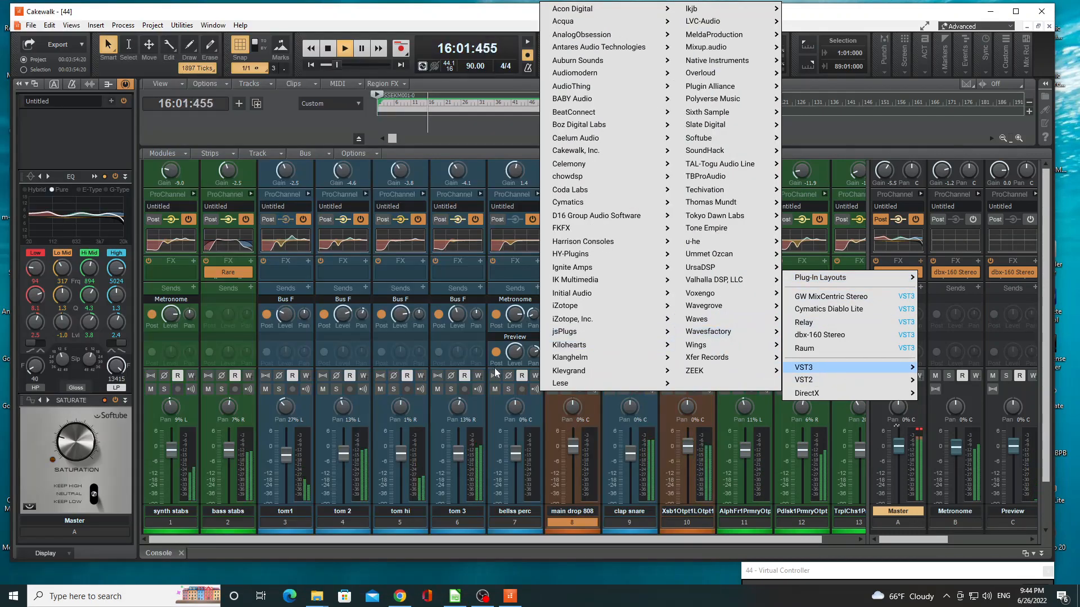
pyautogui.click(744, 322)
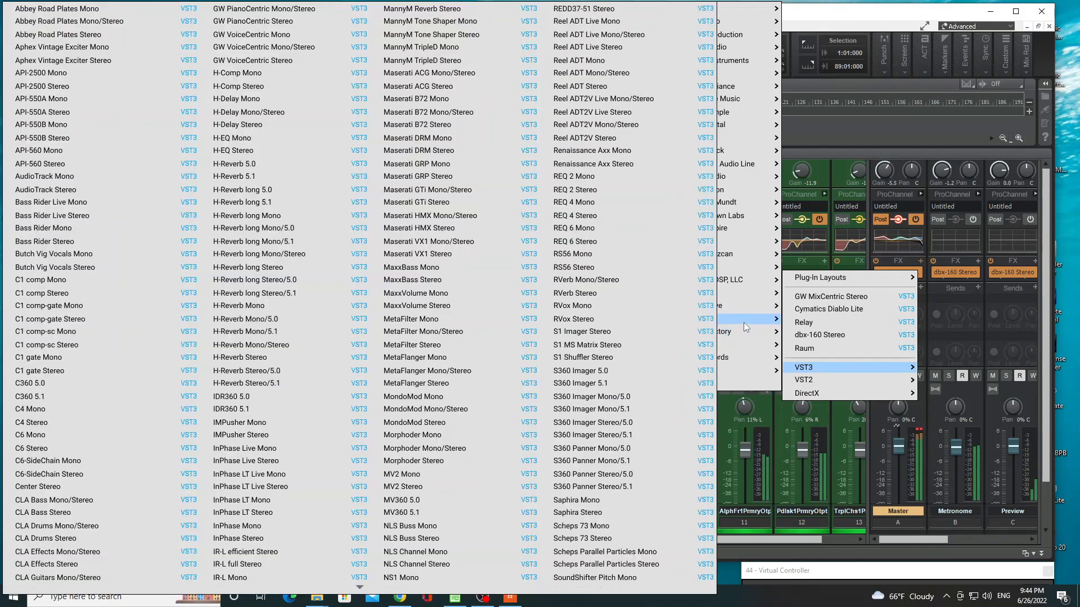
pyautogui.click(443, 177)
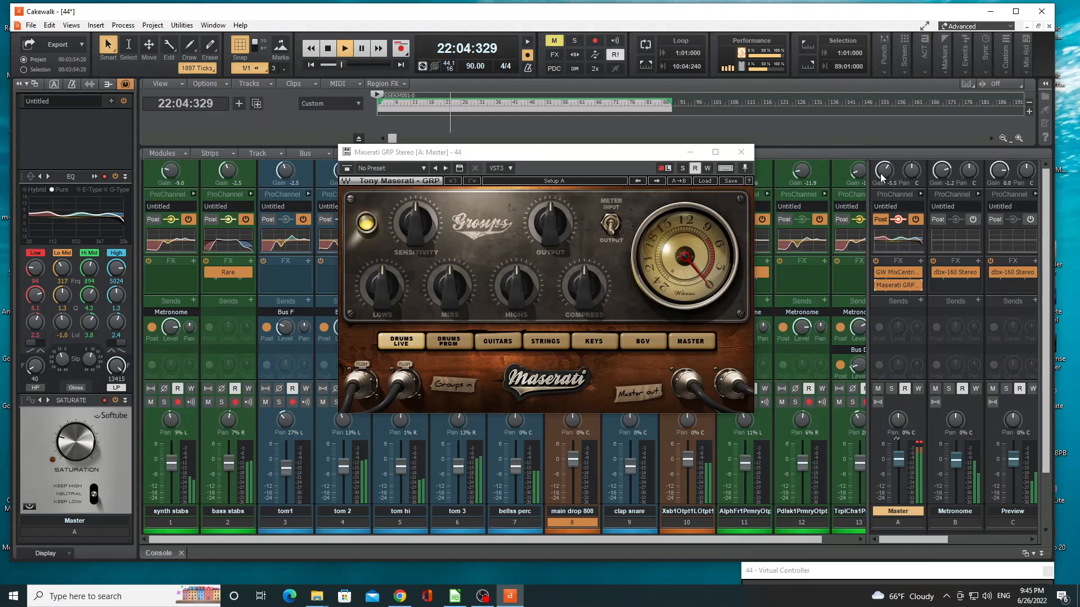
pyautogui.moveTo(883, 173); pyautogui.dragTo(883, 181)
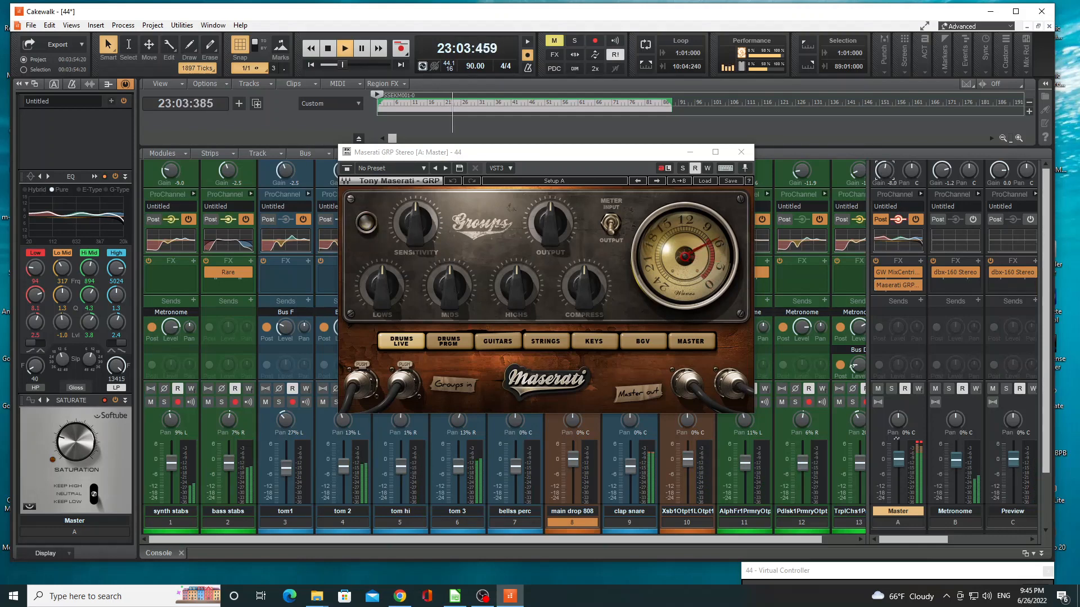
# - Switch Maserati GRP to its Master mode, adjust the mids and compression, and set its sensitivity to -3.8
pyautogui.click(691, 341)
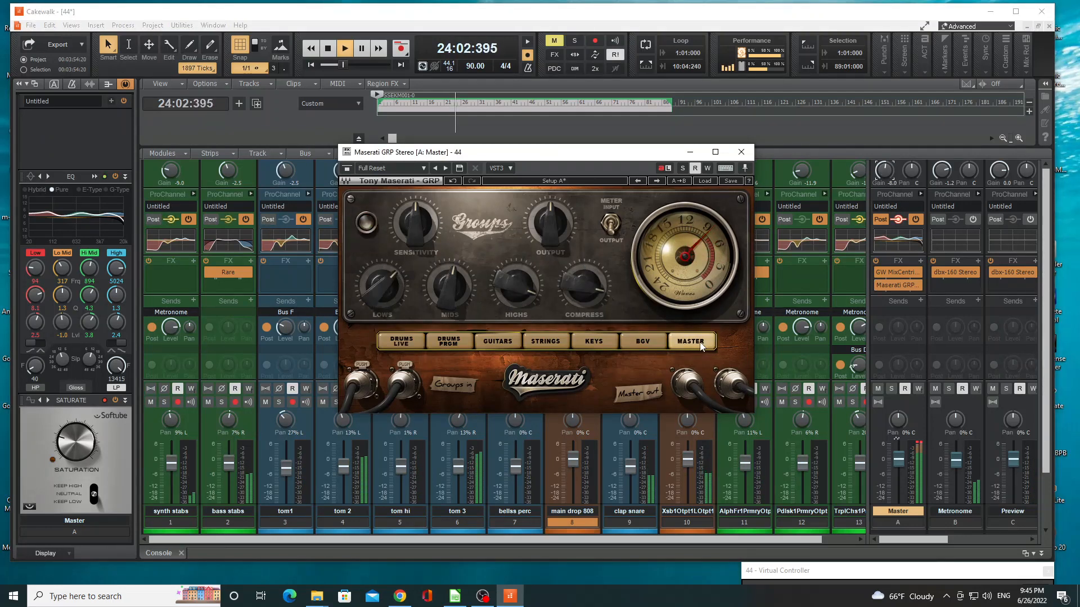
pyautogui.moveTo(440, 301); pyautogui.dragTo(441, 290)
pyautogui.moveTo(583, 284); pyautogui.dragTo(582, 290)
pyautogui.moveTo(451, 282); pyautogui.dragTo(451, 277)
pyautogui.moveTo(415, 223); pyautogui.dragTo(415, 220)
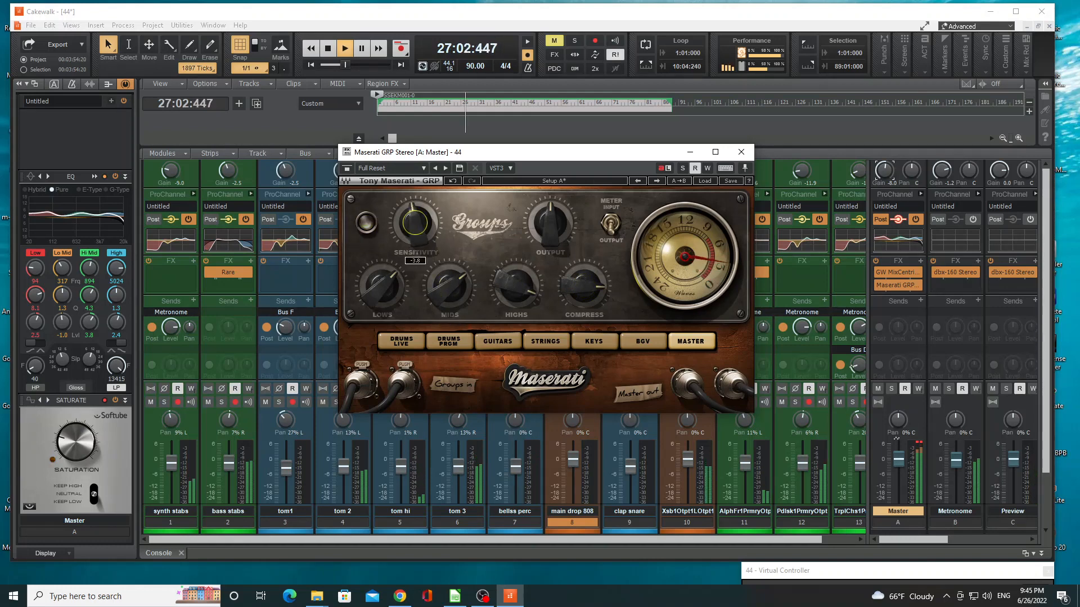
# - Set Maserati GRP's output to -2.7, fine-tune its lows and mids, and close the plug-in
pyautogui.moveTo(548, 210); pyautogui.dragTo(548, 213)
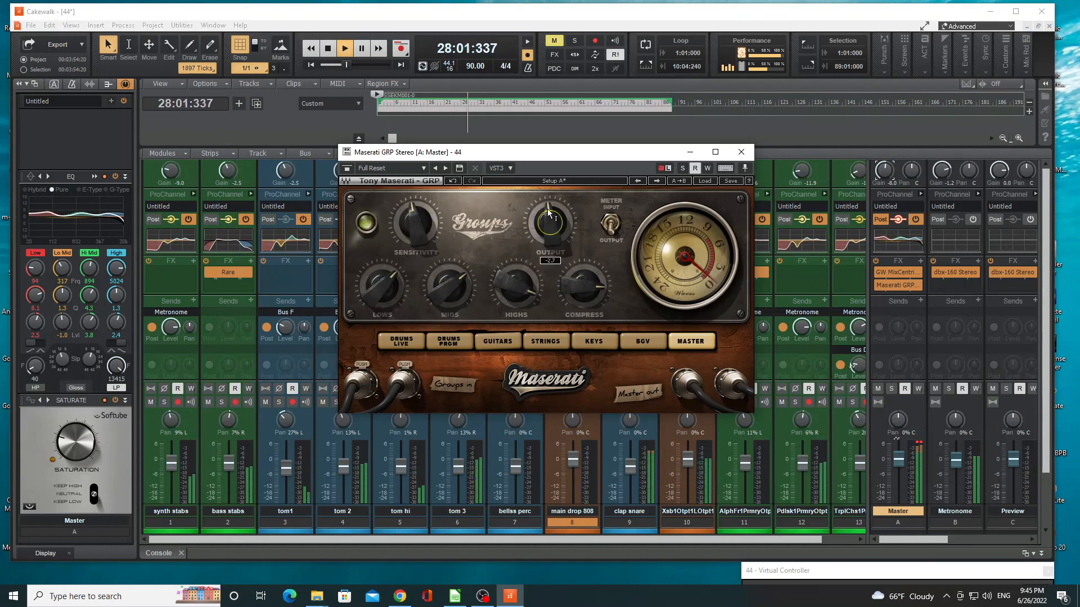
pyautogui.moveTo(382, 285); pyautogui.dragTo(381, 281)
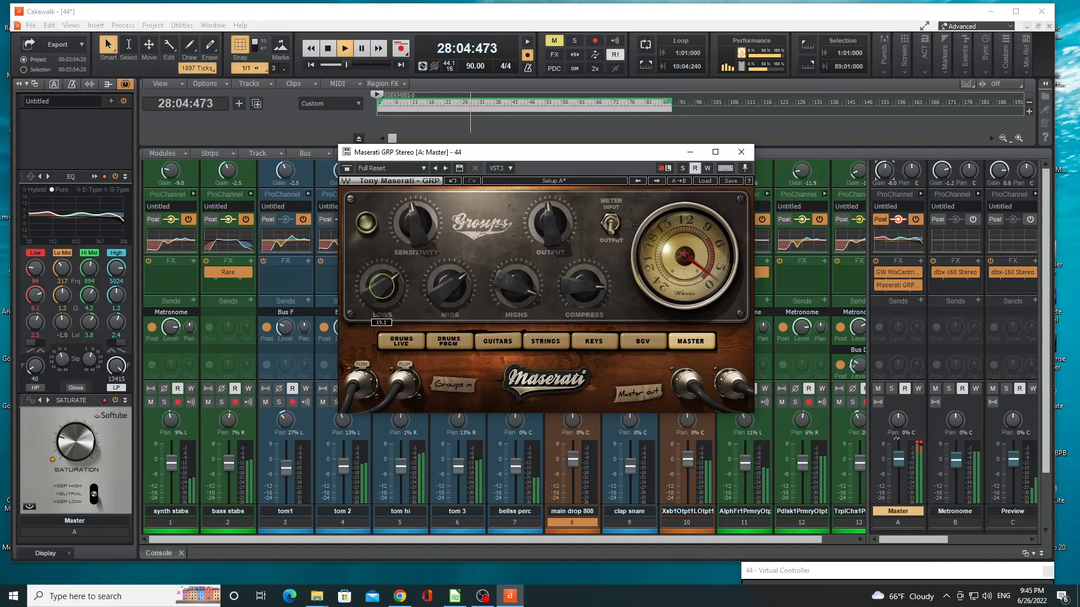
pyautogui.moveTo(448, 285); pyautogui.dragTo(449, 281)
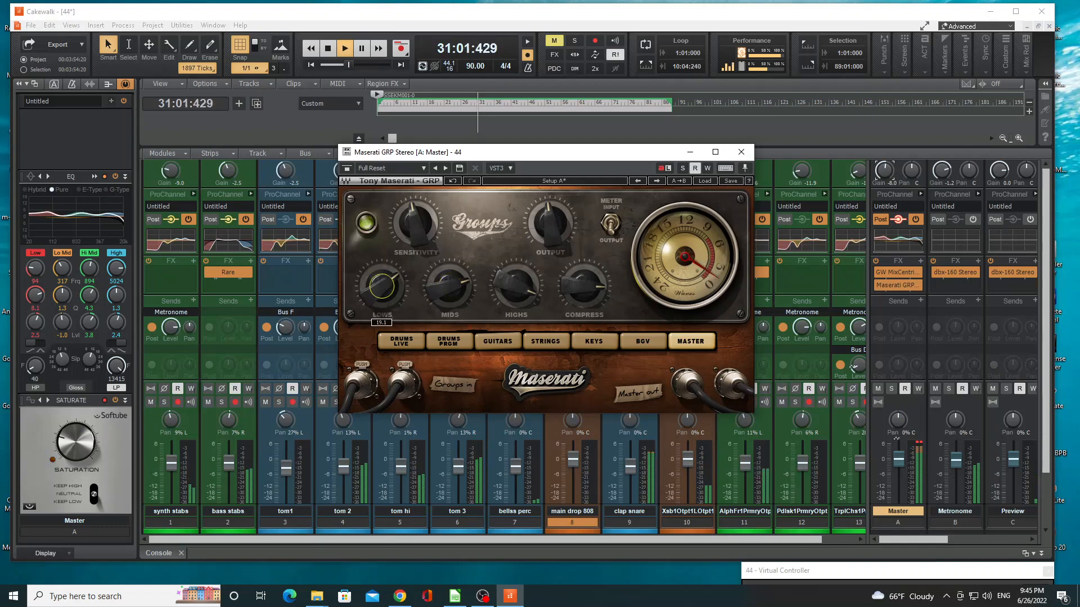
pyautogui.click(741, 152)
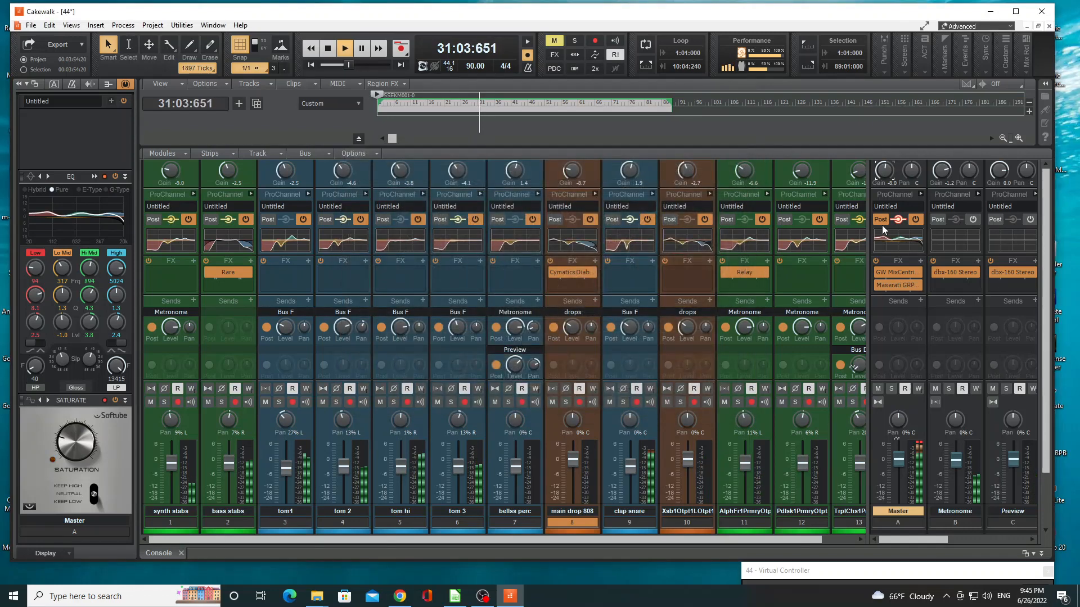
# - Set the Master bus's GW MixCentric input to -3.1, intensity to 11.3 and output to -4.3, and close it
pyautogui.doubleClick(894, 272)
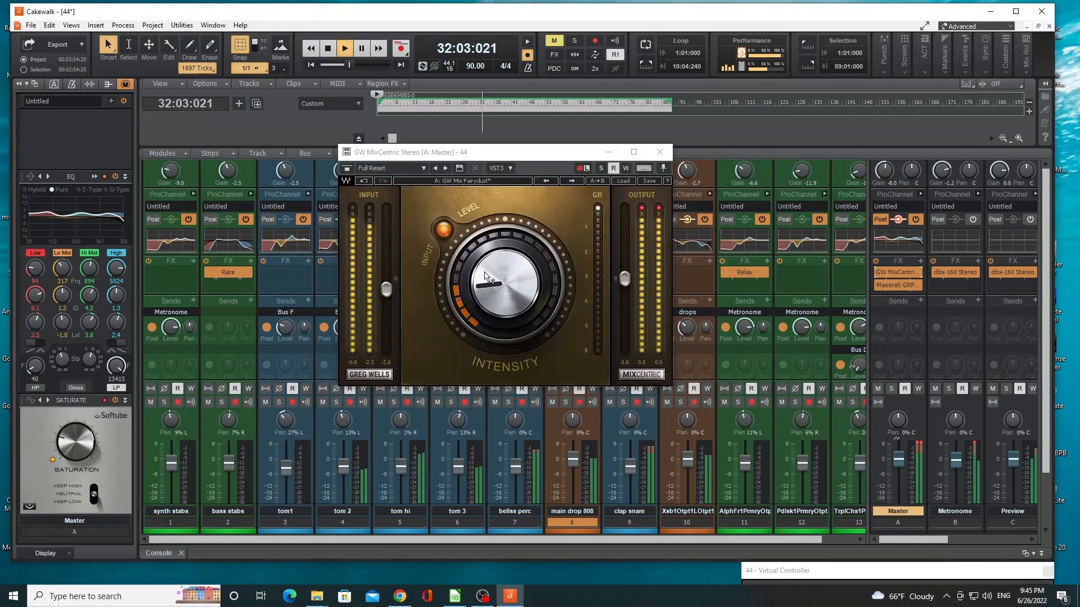
pyautogui.click(384, 283)
pyautogui.moveTo(384, 283); pyautogui.dragTo(386, 293)
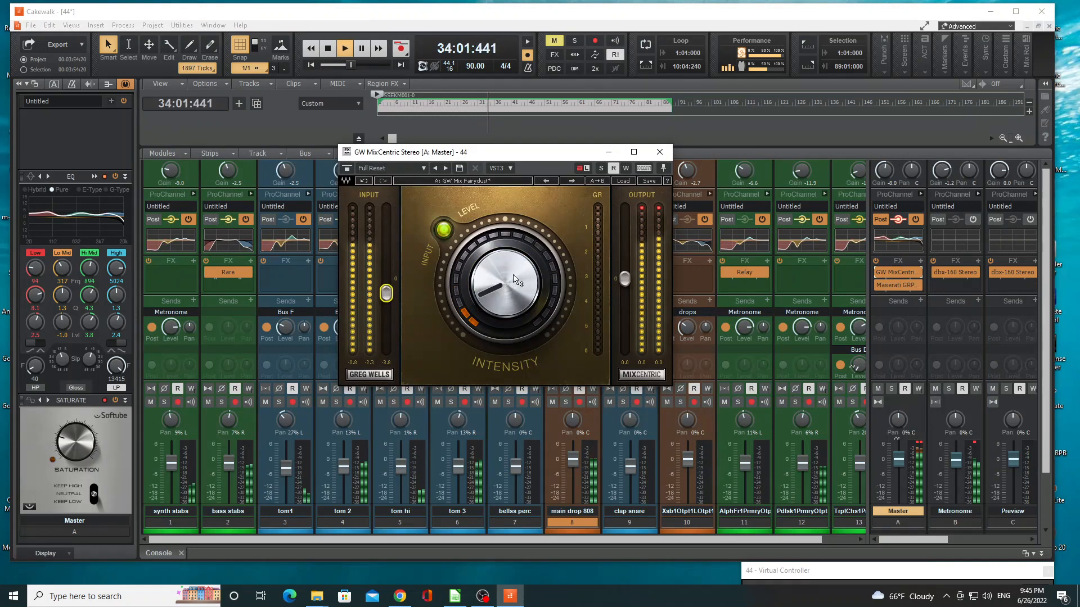
pyautogui.moveTo(624, 279); pyautogui.dragTo(624, 295)
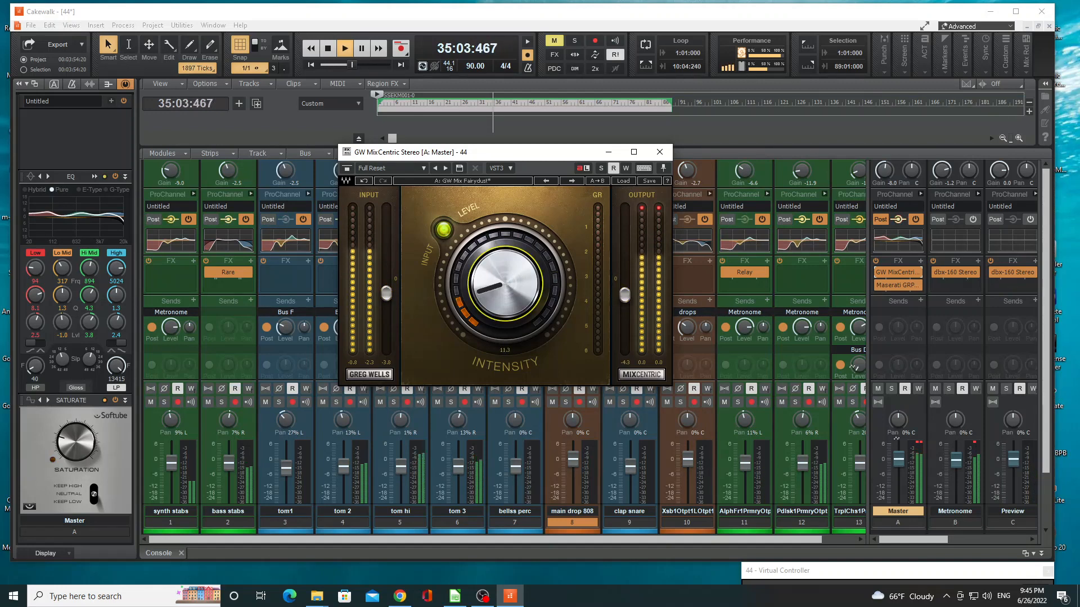
pyautogui.moveTo(387, 293); pyautogui.dragTo(386, 290)
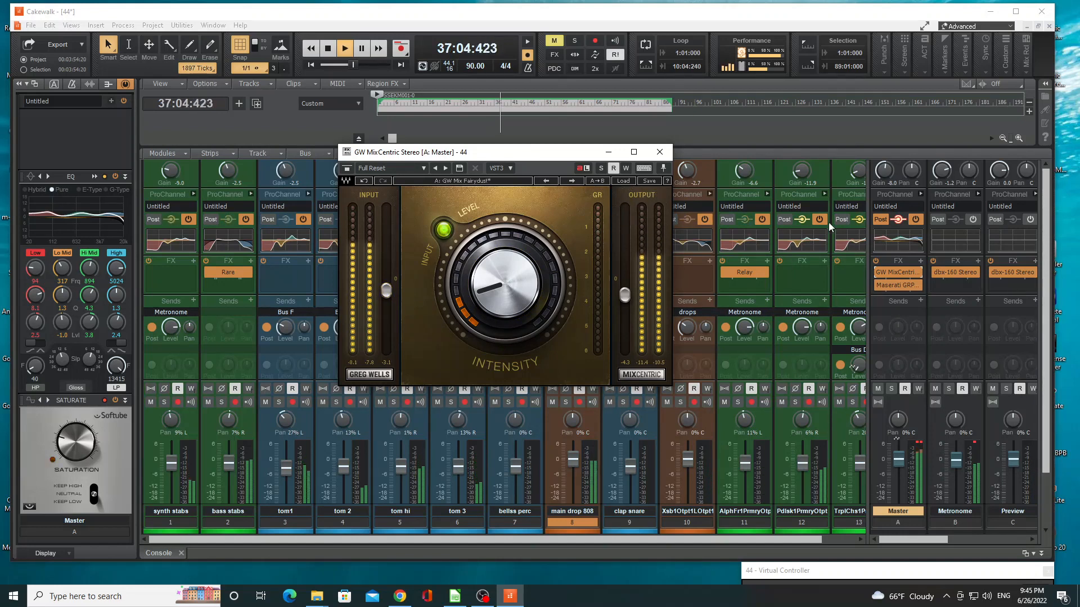
pyautogui.click(660, 152)
# - Reopen Maserati GRP, readjust its lows and compression, set output to -2.6 and sensitivity to -3.2, and close it
pyautogui.doubleClick(897, 285)
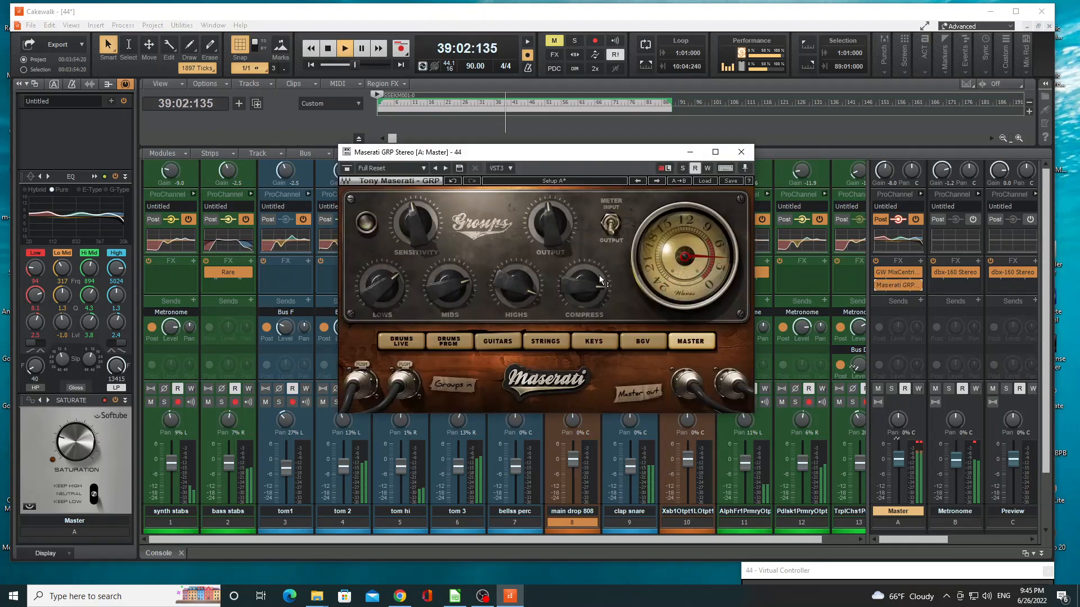
pyautogui.moveTo(394, 279); pyautogui.dragTo(394, 274)
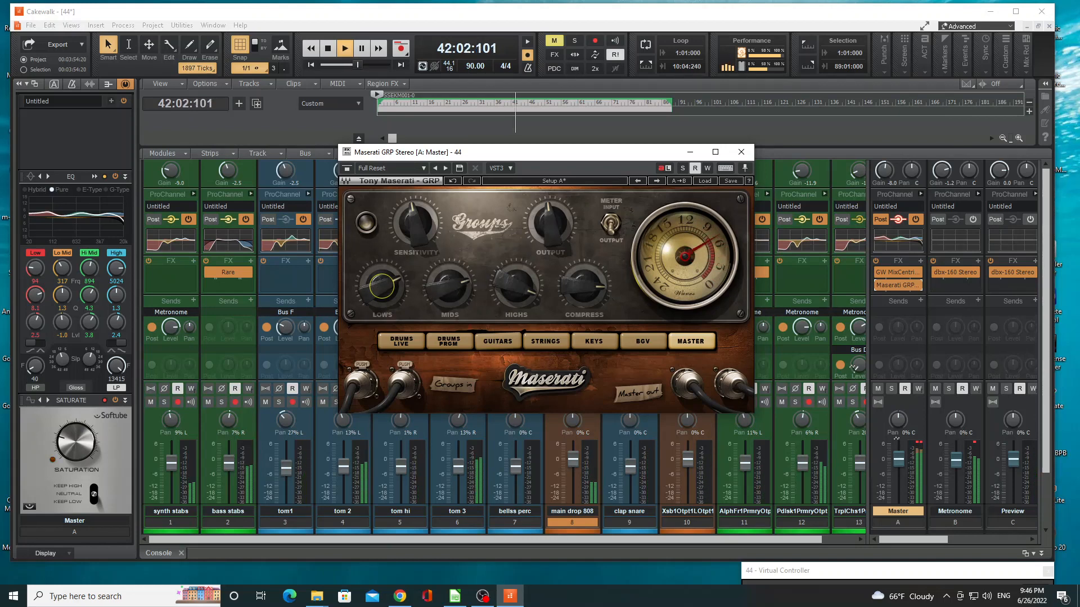
pyautogui.click(550, 223)
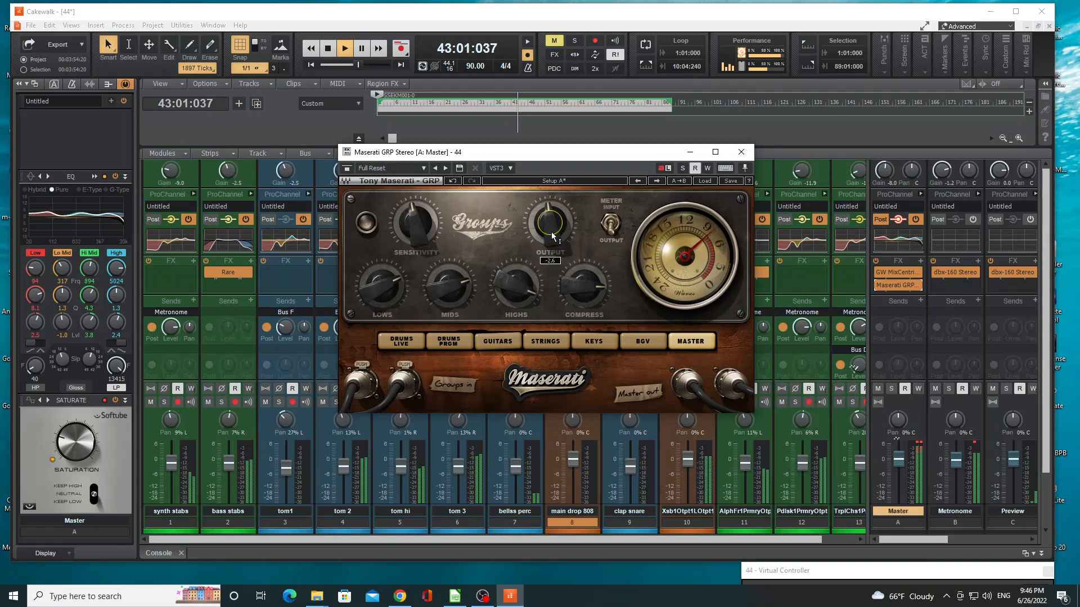
pyautogui.click(568, 282)
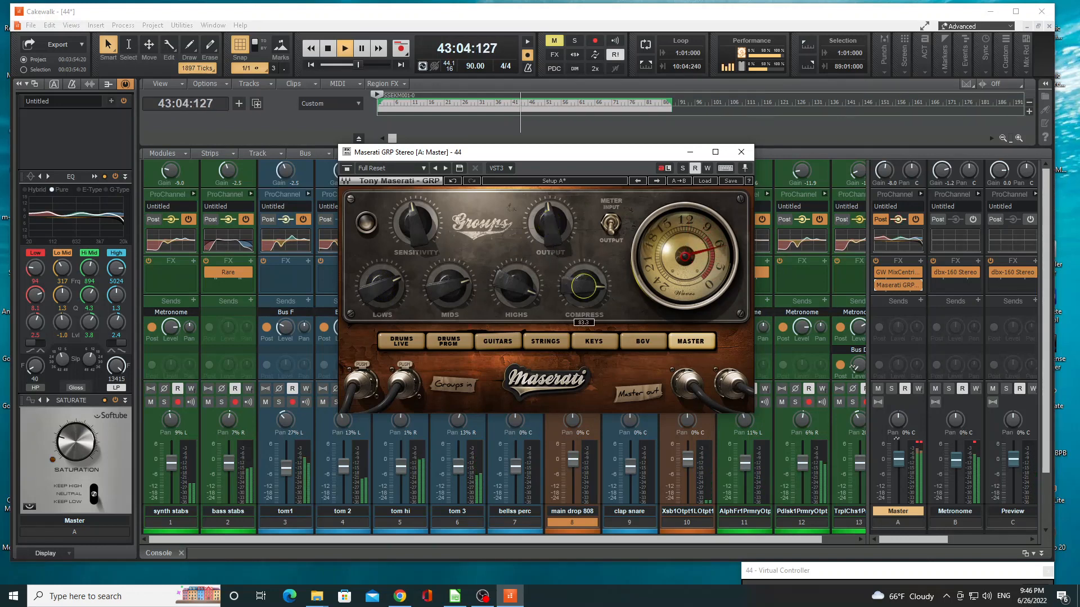
pyautogui.moveTo(569, 282); pyautogui.dragTo(568, 284)
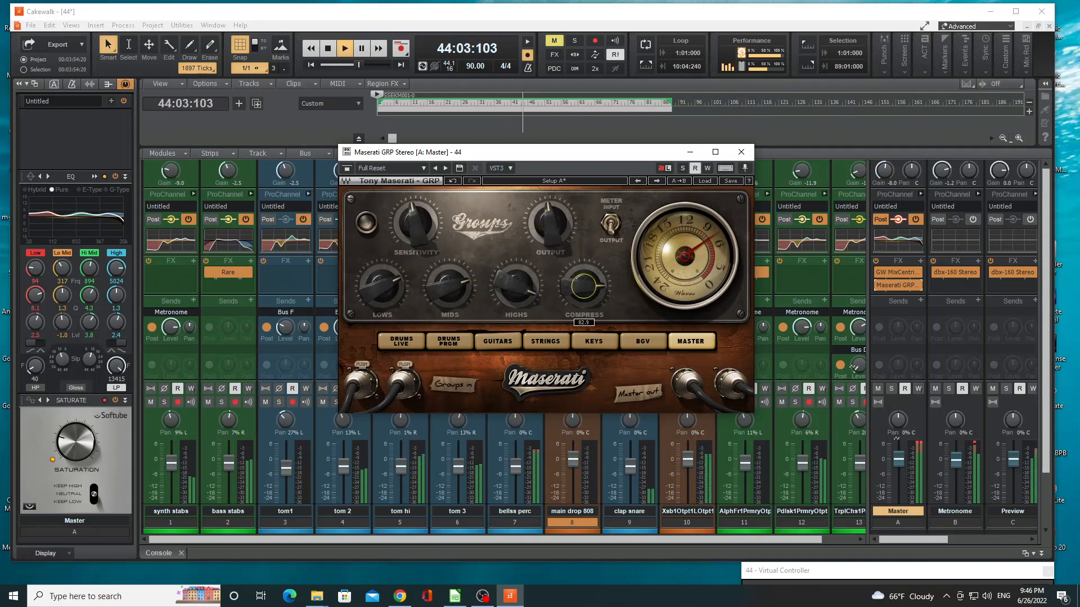
pyautogui.click(423, 228)
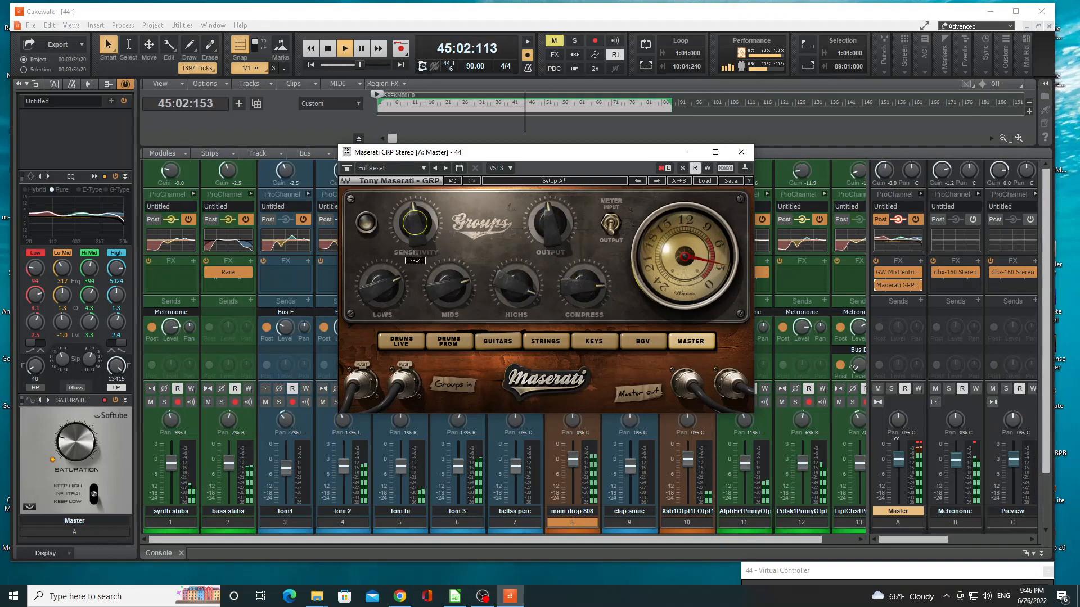
pyautogui.click(741, 152)
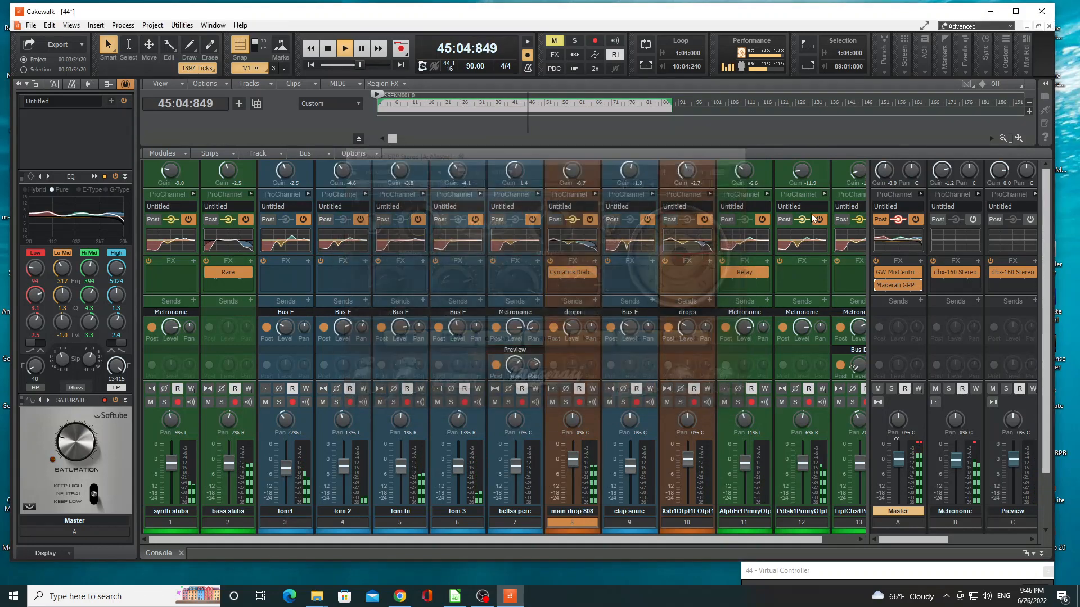
# - Look through the Waves VST3 plug-ins for another effect for the Master bus
pyautogui.rightClick(920, 262)
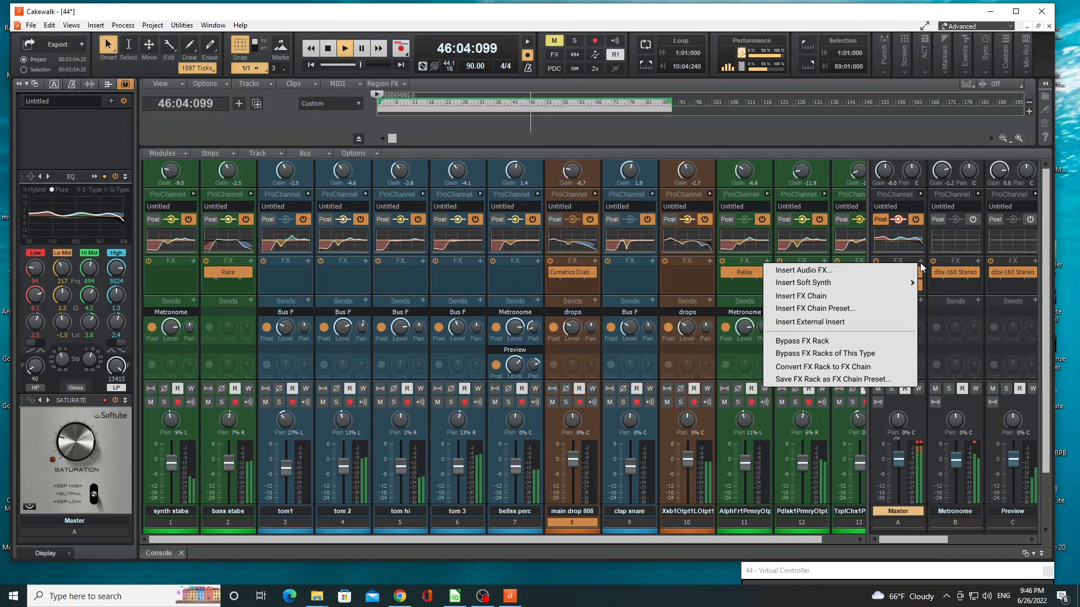
pyautogui.click(864, 271)
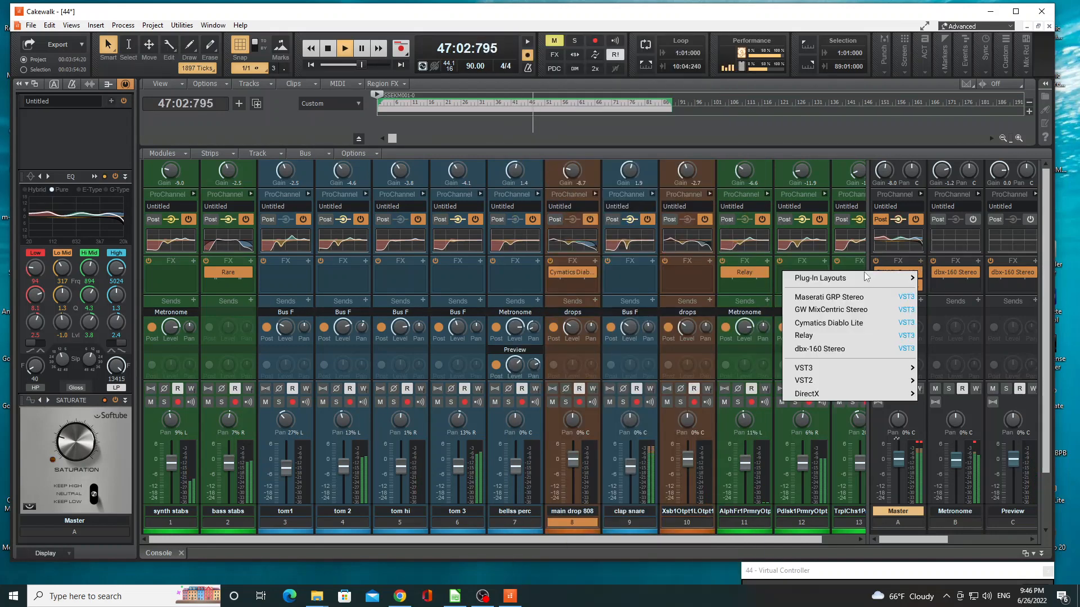
pyautogui.moveTo(849, 372)
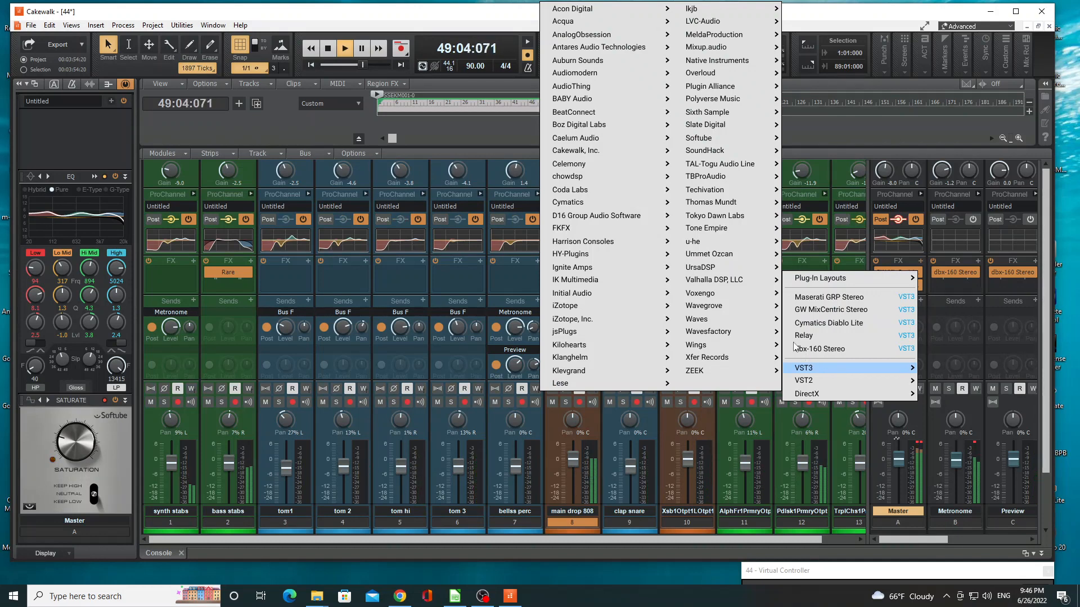
pyautogui.moveTo(732, 320)
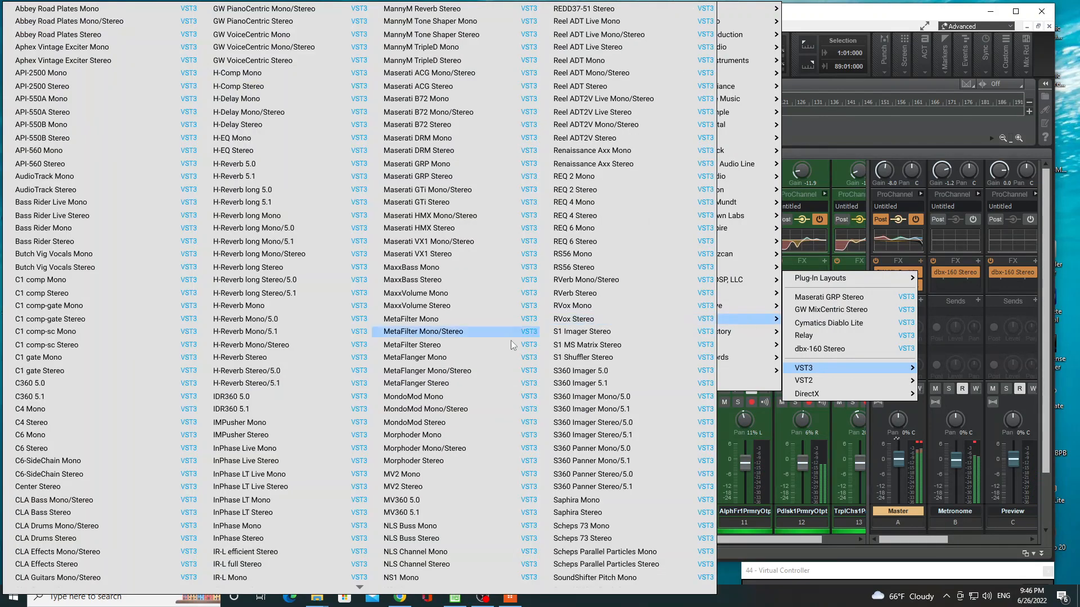
pyautogui.scroll(-2, 382, 394)
pyautogui.scroll(-9, 381, 396)
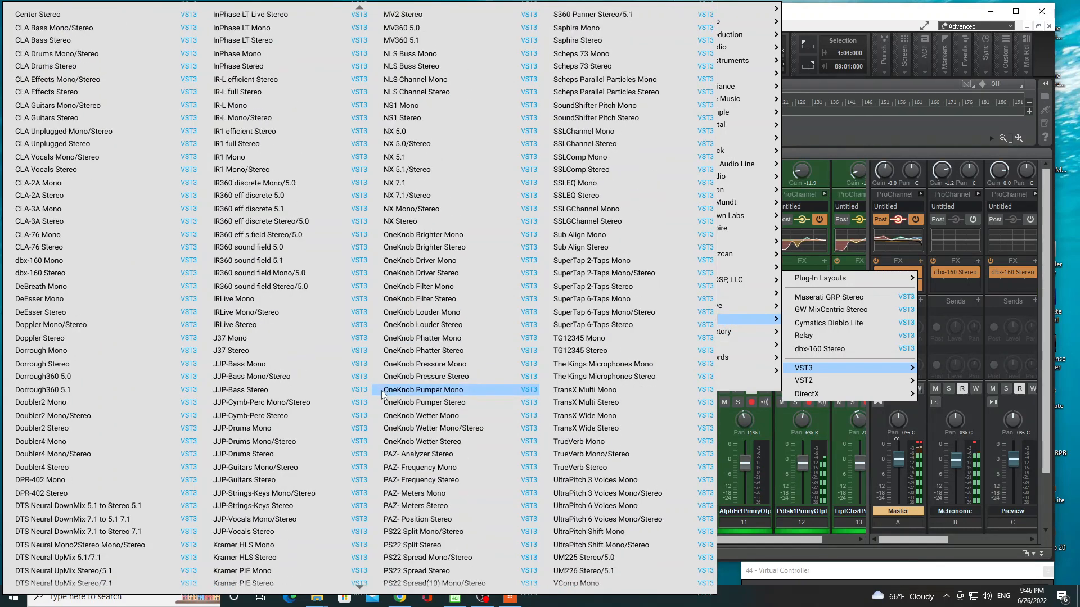
pyautogui.scroll(-2, 382, 394)
pyautogui.scroll(-2, 382, 393)
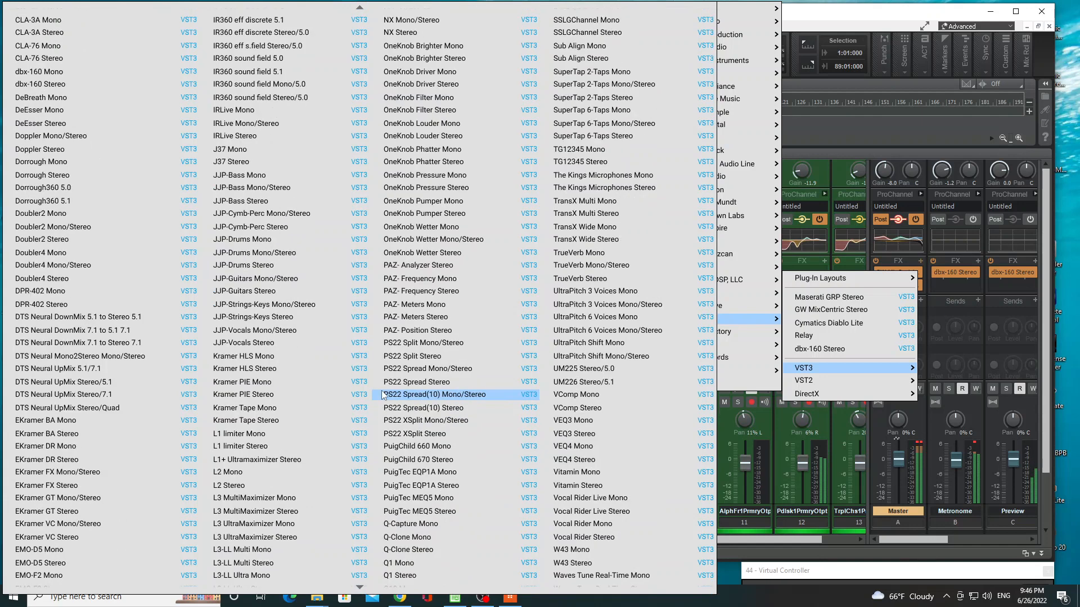
pyautogui.scroll(-2, 381, 394)
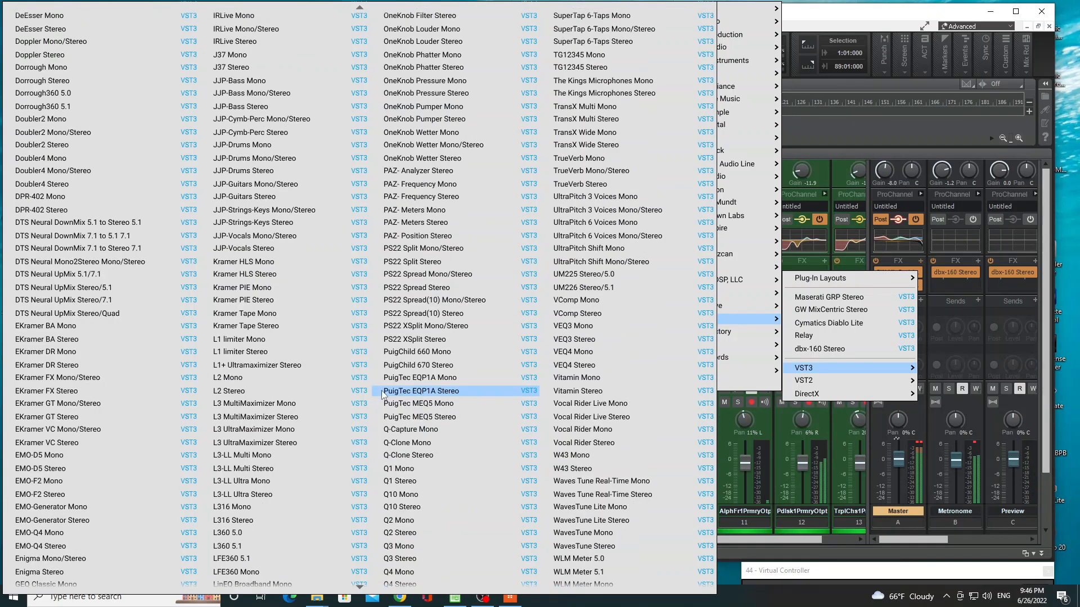
pyautogui.scroll(-6, 382, 393)
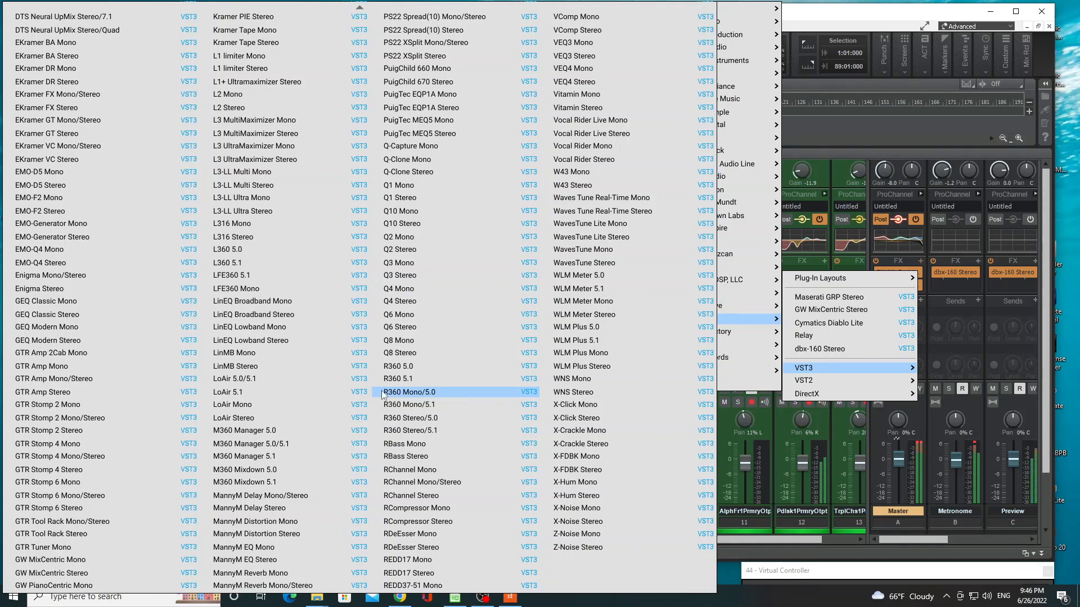
pyautogui.scroll(2, 382, 394)
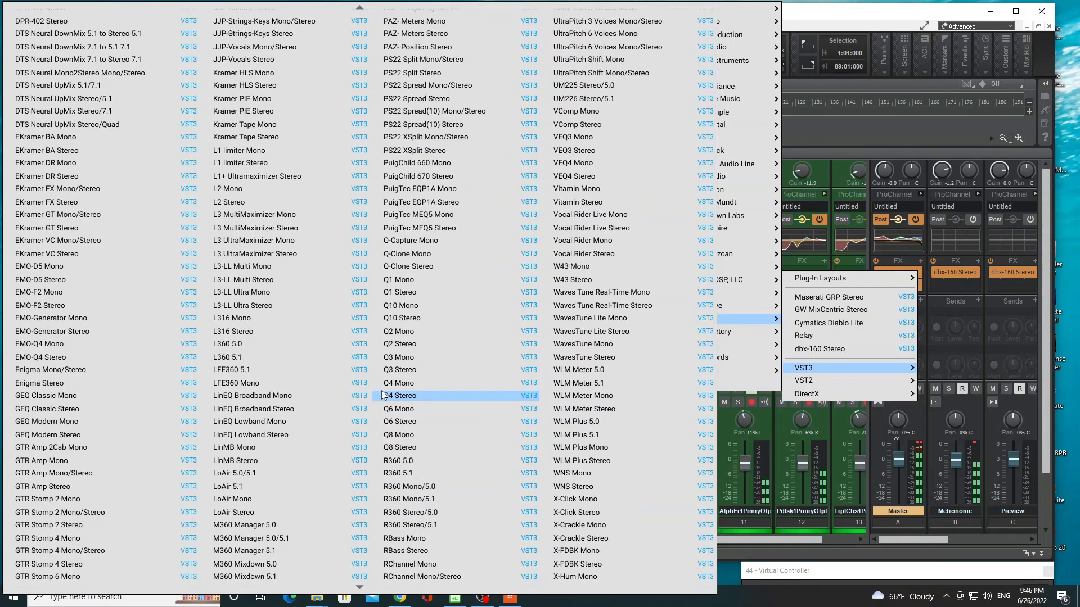
pyautogui.scroll(8, 382, 394)
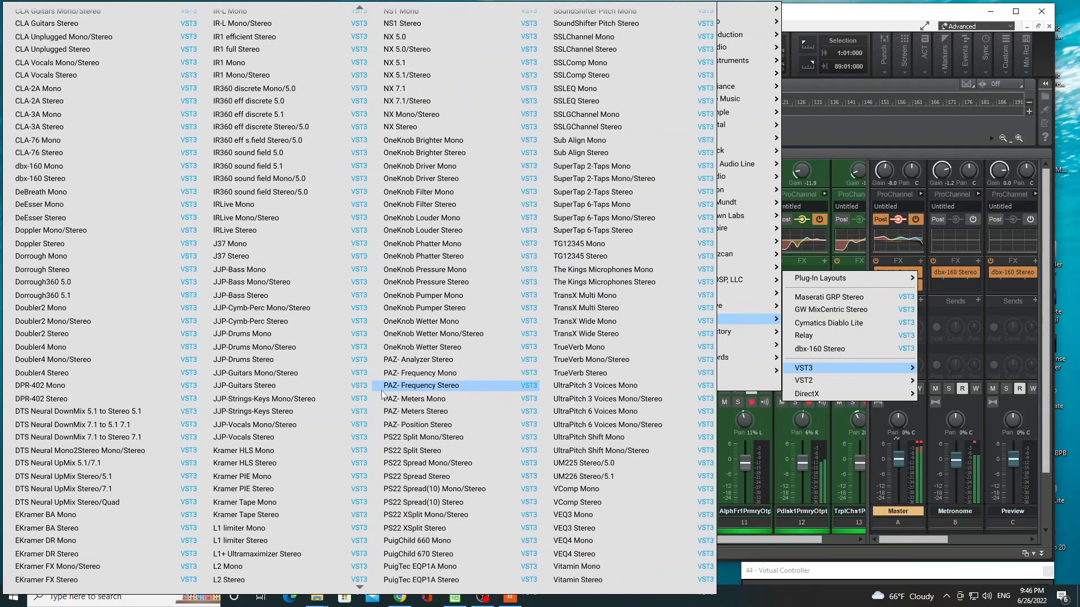
pyautogui.scroll(6, 382, 394)
pyautogui.scroll(6, 382, 393)
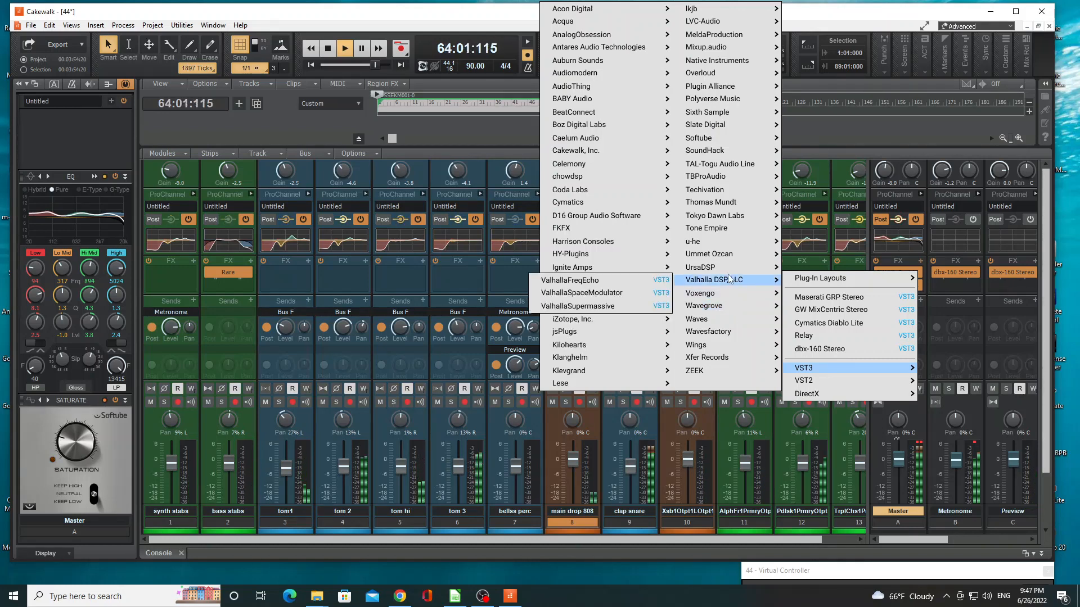
# - Insert Plugin Alliance's Shadow Hills Mastering Compressor (VST3) into the Master bus's effects
pyautogui.moveTo(727, 267)
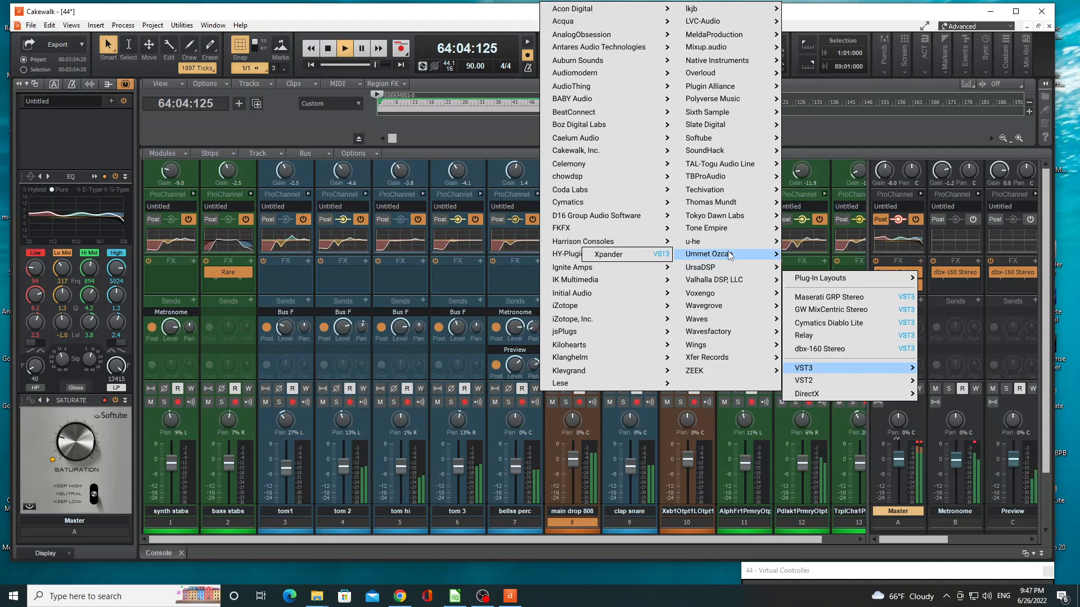
pyautogui.moveTo(730, 242)
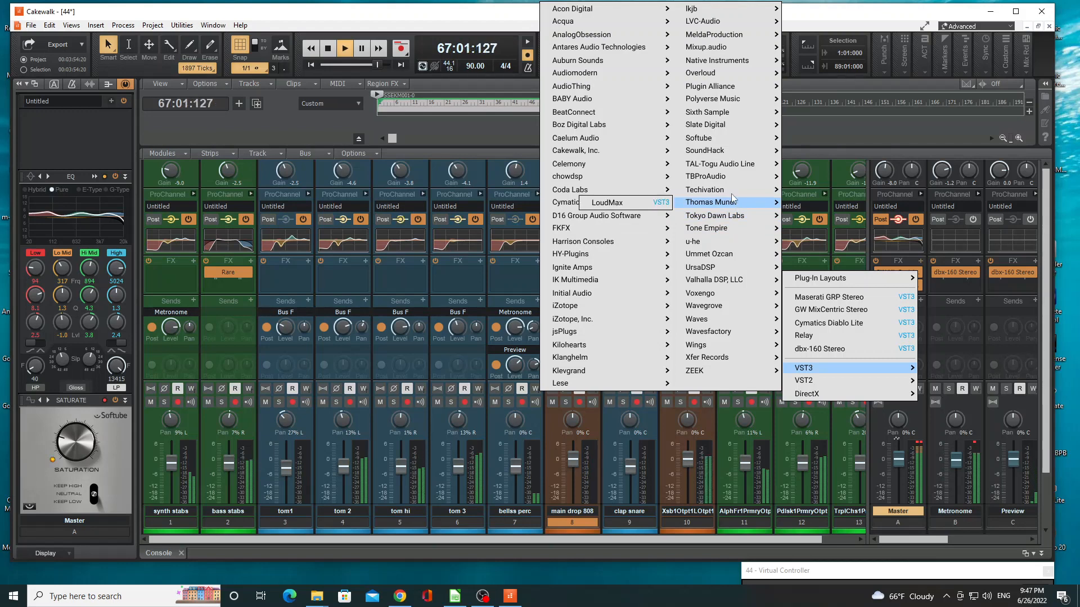
pyautogui.moveTo(732, 195)
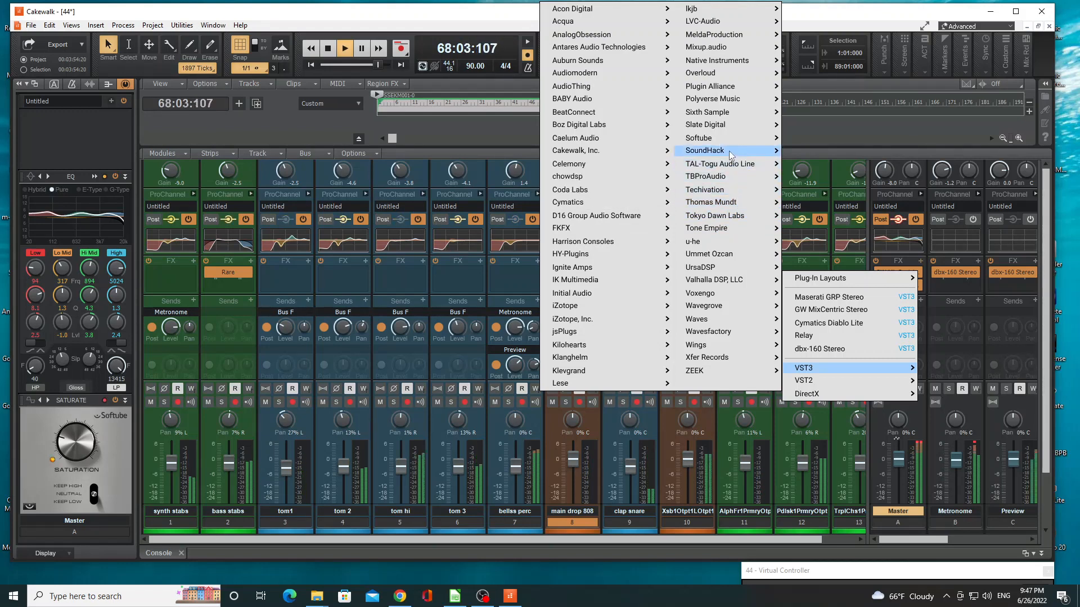
pyautogui.moveTo(729, 150)
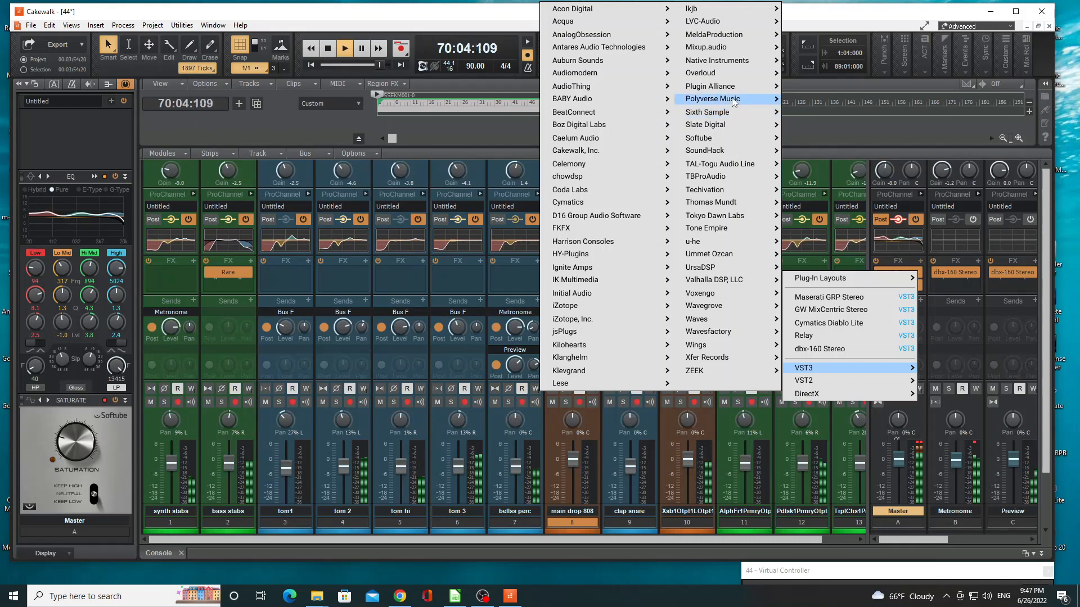
pyautogui.moveTo(733, 99)
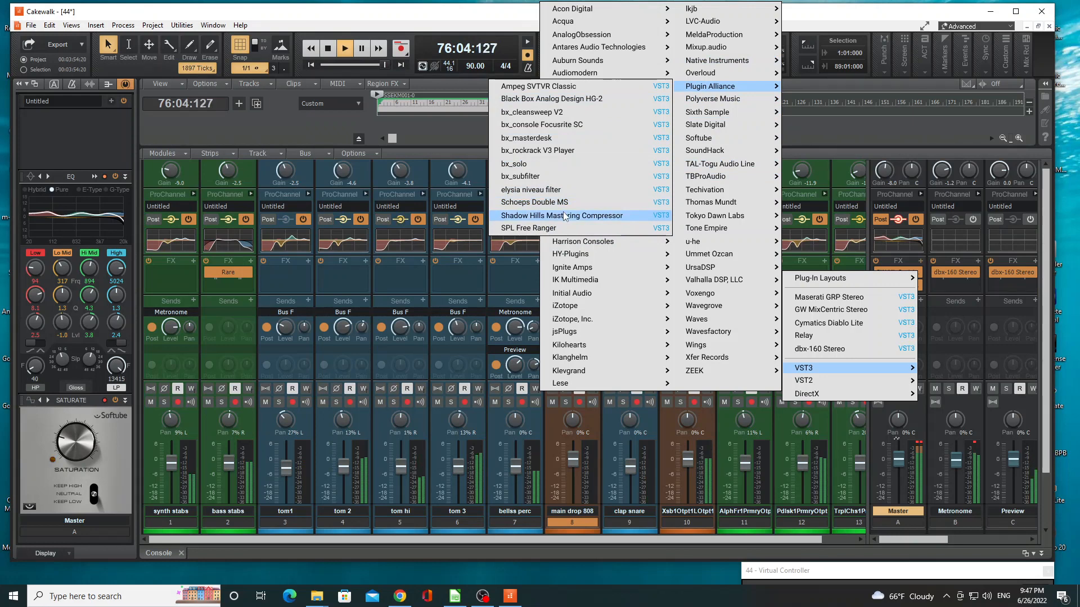
pyautogui.click(564, 216)
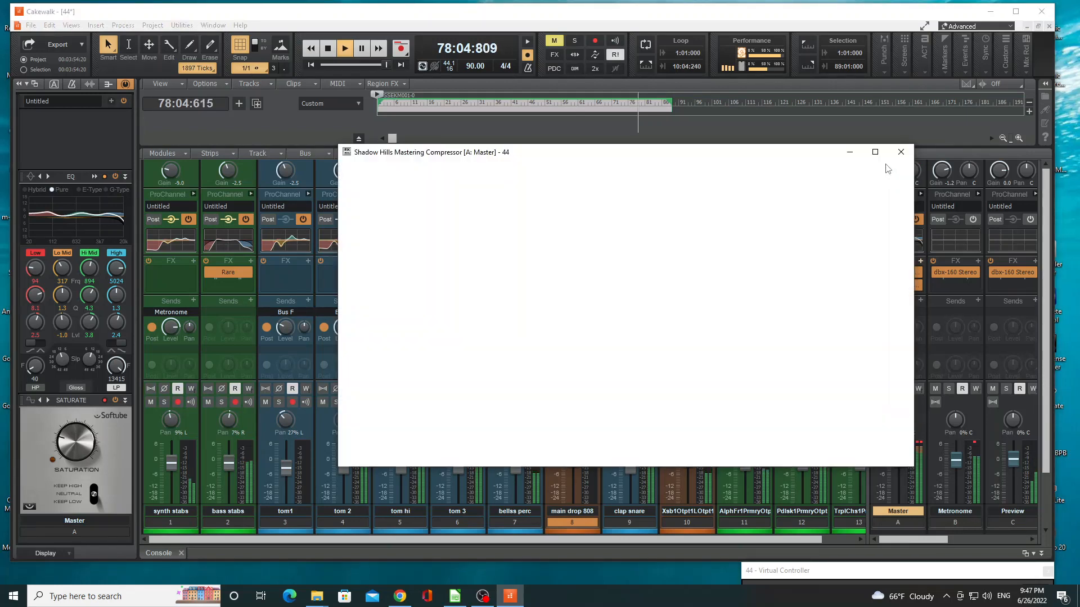
# - Move the Shadow Hills window off the Master strip and set the Master bus's gain to -9.2
pyautogui.moveTo(763, 159); pyautogui.dragTo(670, 160)
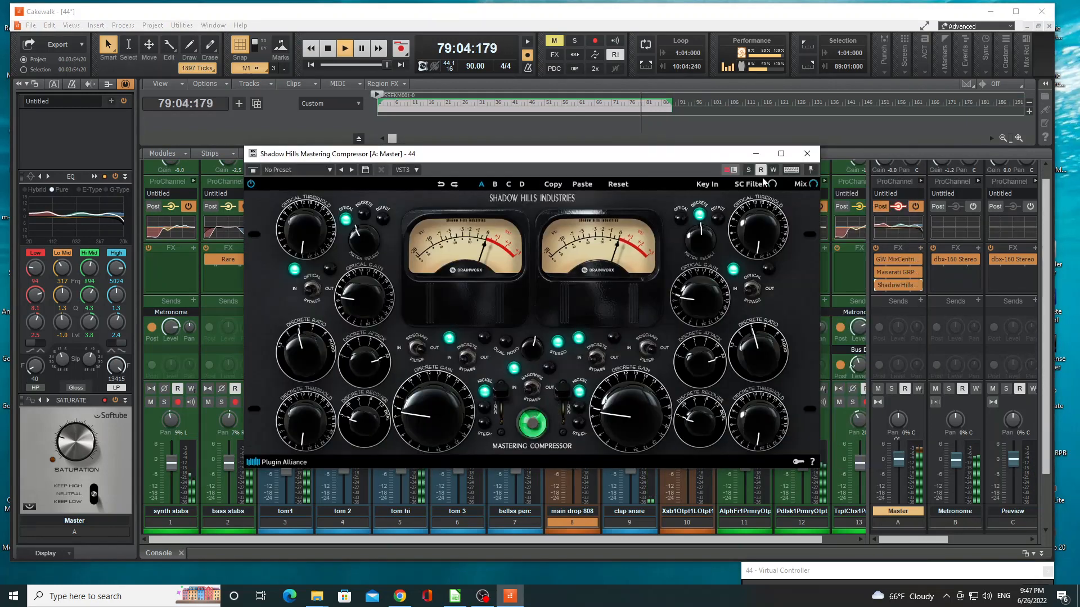
pyautogui.scroll(1, 896, 211)
pyautogui.moveTo(884, 173); pyautogui.dragTo(884, 179)
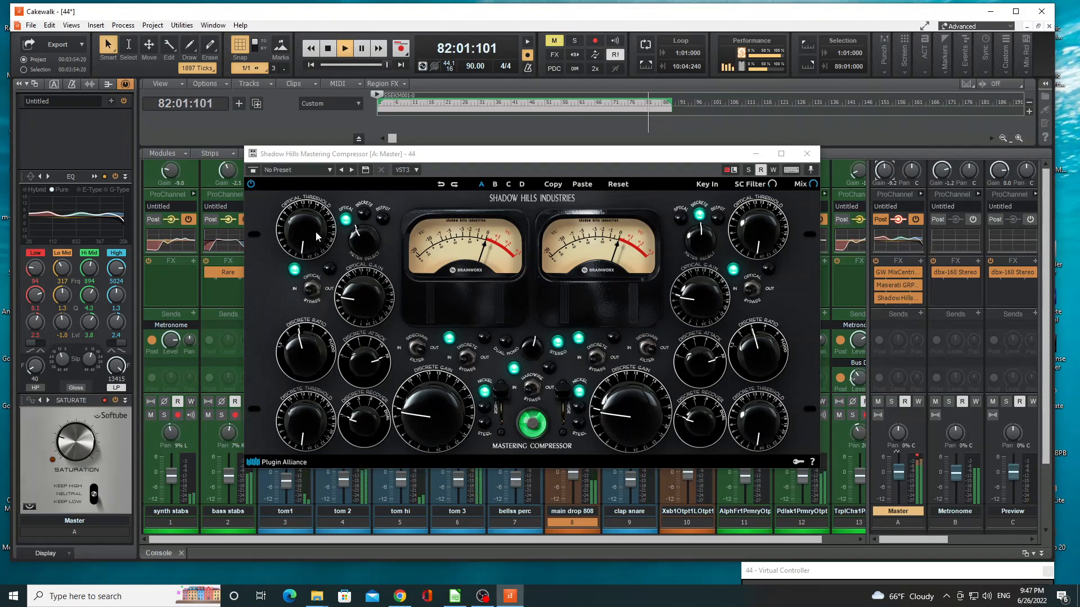
# - Turn up the optical threshold on both Shadow Hills channels and switch both meters to output
pyautogui.moveTo(315, 231); pyautogui.dragTo(304, 202)
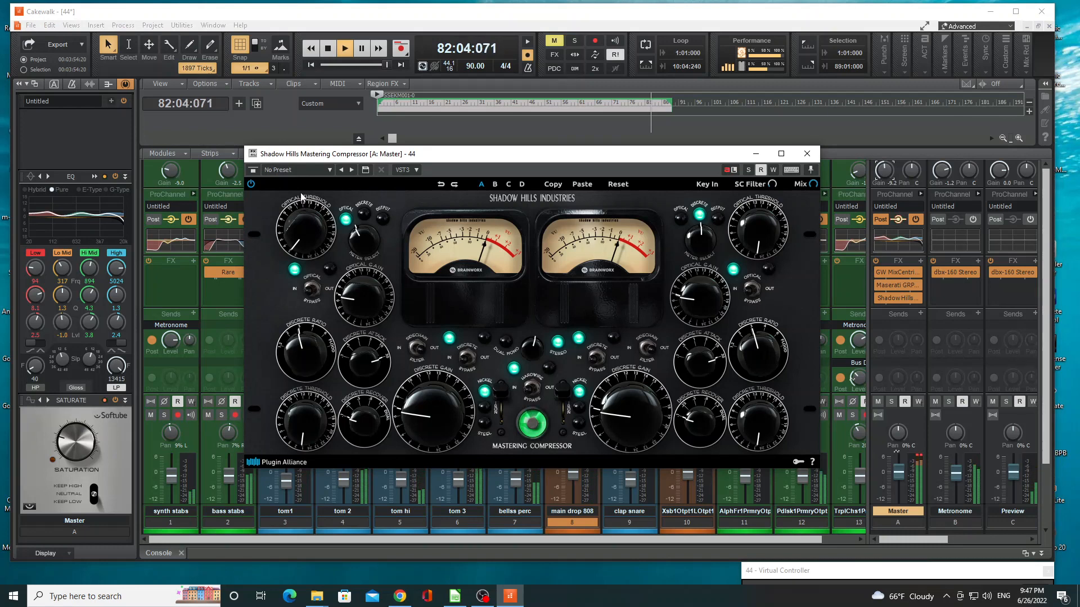
pyautogui.moveTo(292, 239); pyautogui.dragTo(292, 229)
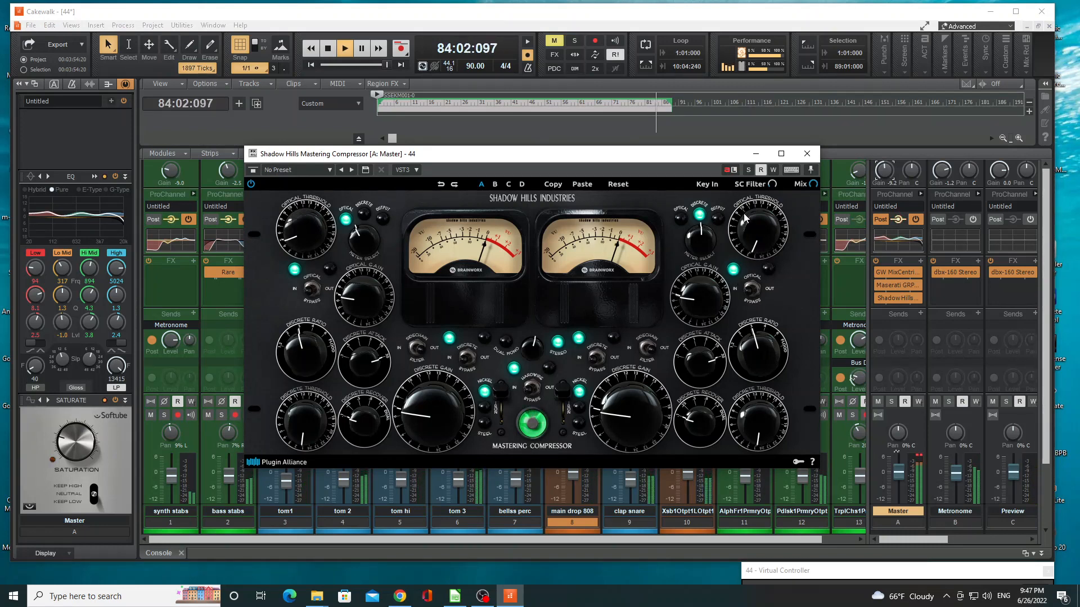
pyautogui.moveTo(745, 218); pyautogui.dragTo(741, 219)
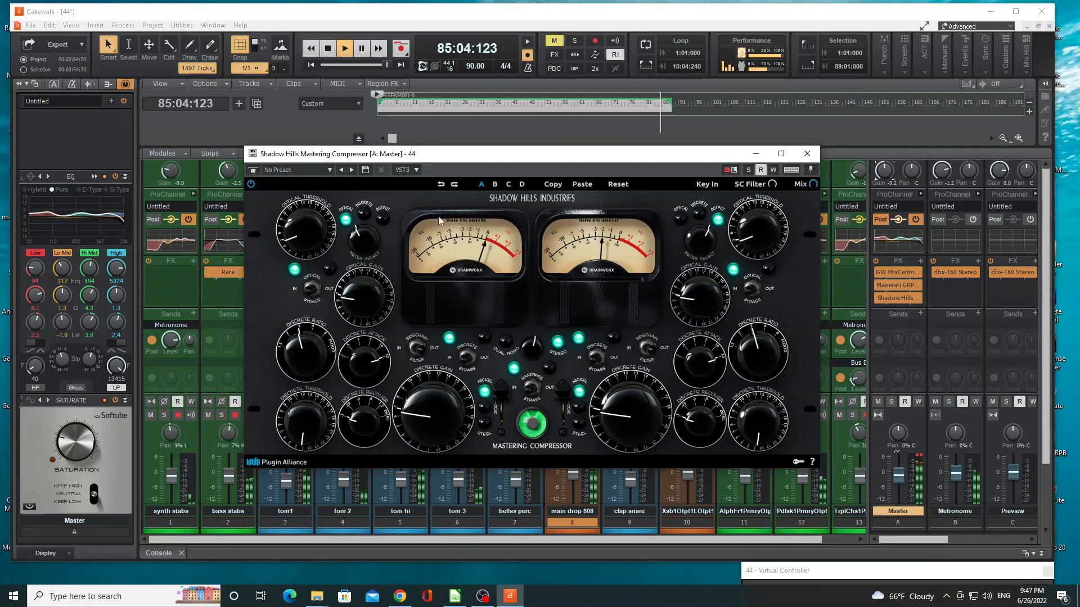
pyautogui.click(383, 220)
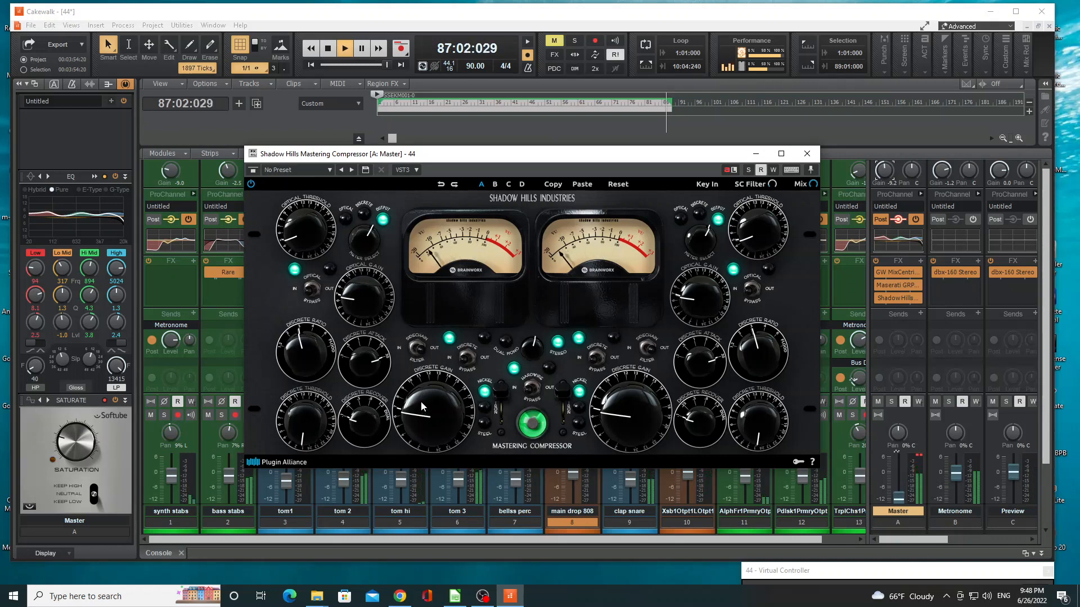
# - Turn up the discrete gain and discrete threshold on both Shadow Hills channels, and close the plug-in
pyautogui.moveTo(424, 417); pyautogui.dragTo(421, 395)
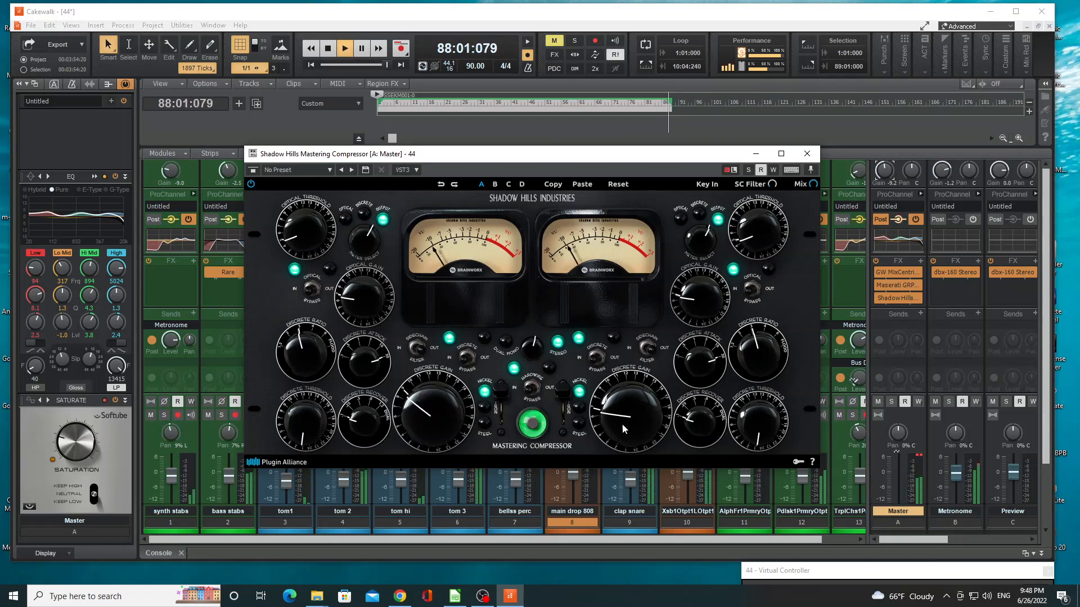
pyautogui.moveTo(622, 423); pyautogui.dragTo(632, 385)
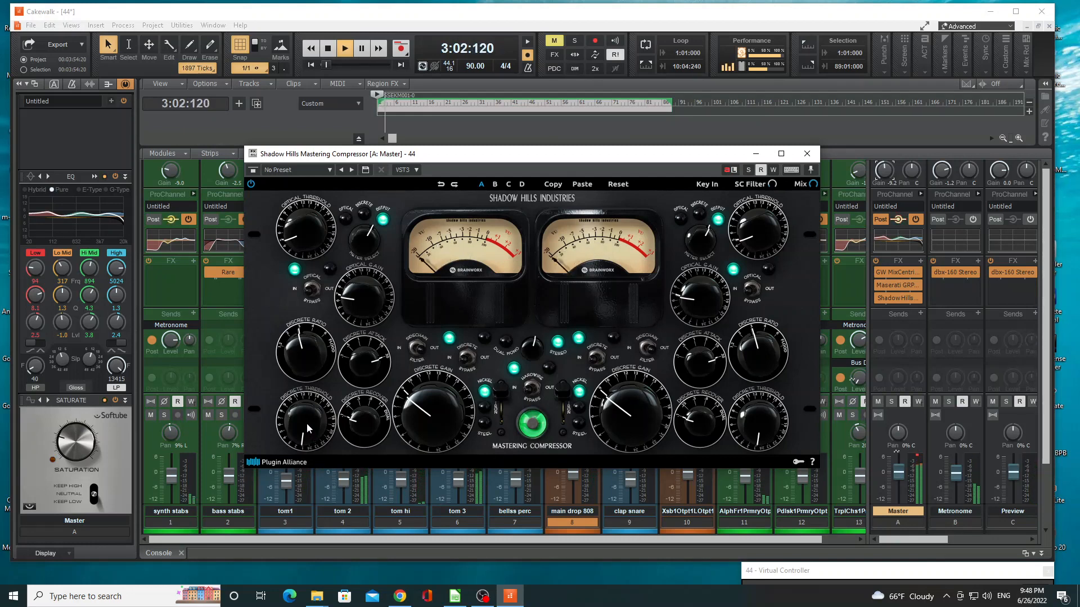
pyautogui.moveTo(307, 424); pyautogui.dragTo(307, 401)
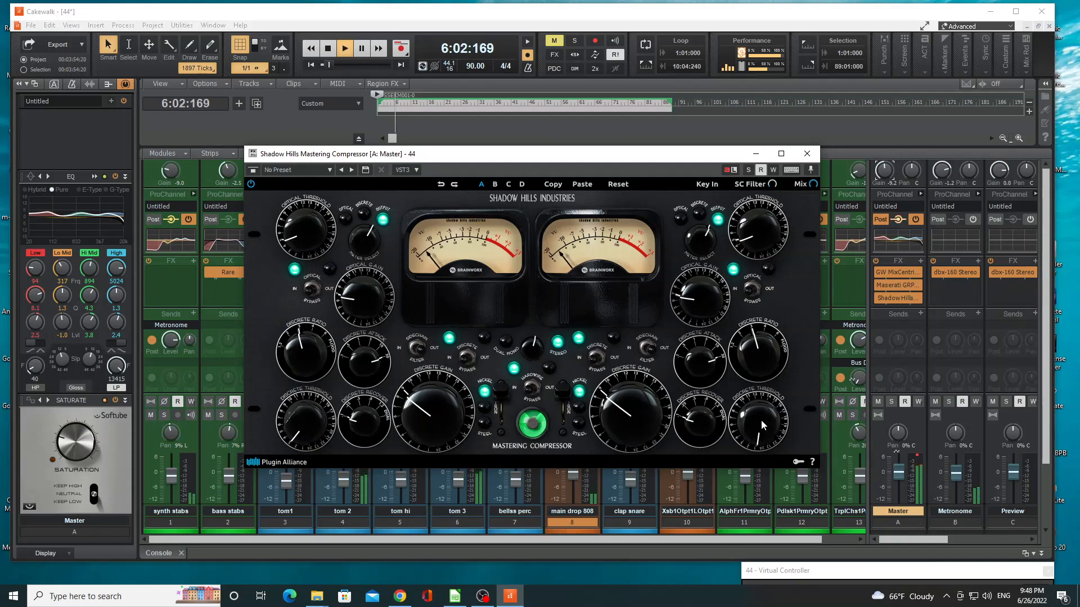
pyautogui.moveTo(745, 437); pyautogui.dragTo(742, 426)
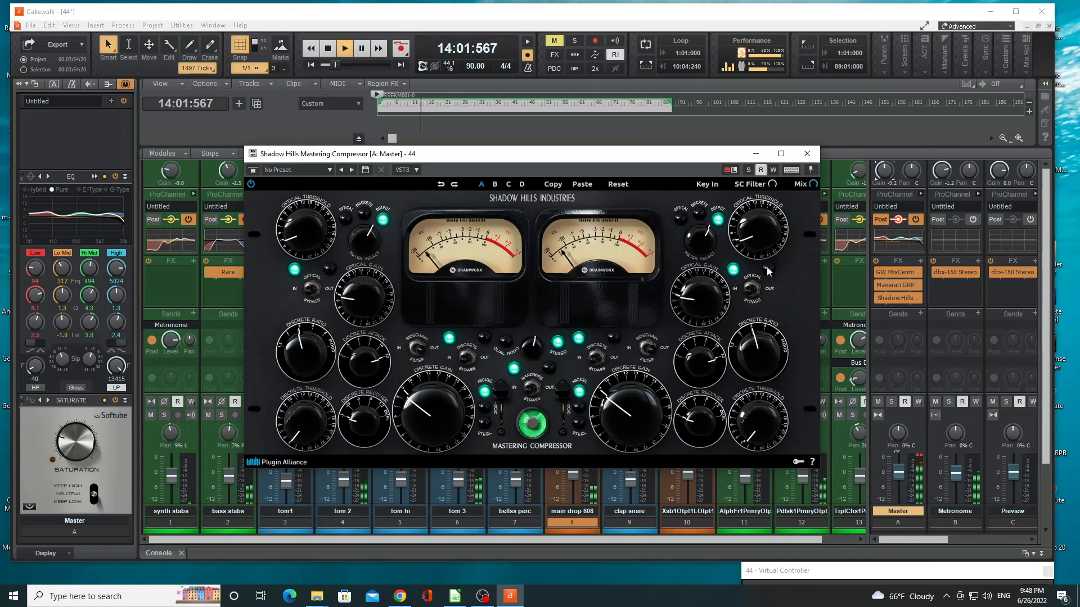
pyautogui.click(806, 153)
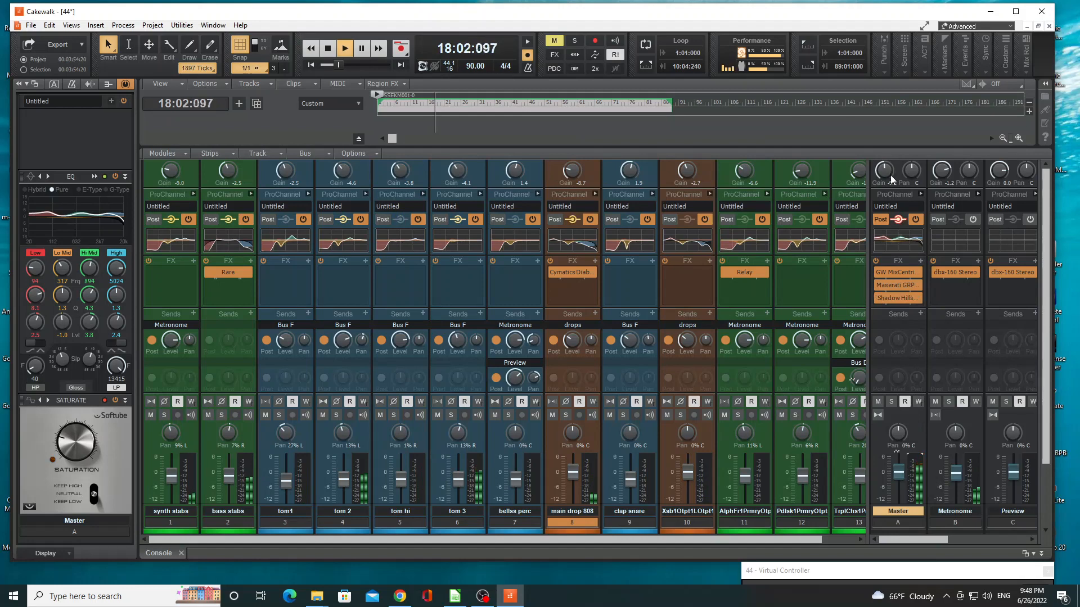
# - Readjust the Master bus's gain, bringing it to -8.1
pyautogui.moveTo(887, 175); pyautogui.dragTo(886, 181)
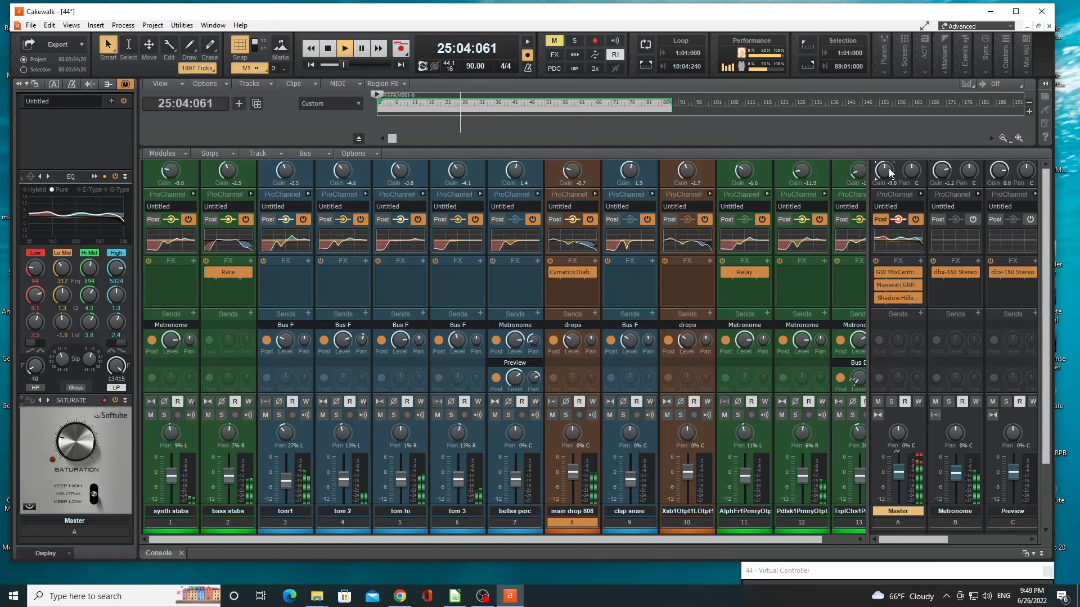
pyautogui.moveTo(884, 171); pyautogui.dragTo(884, 169)
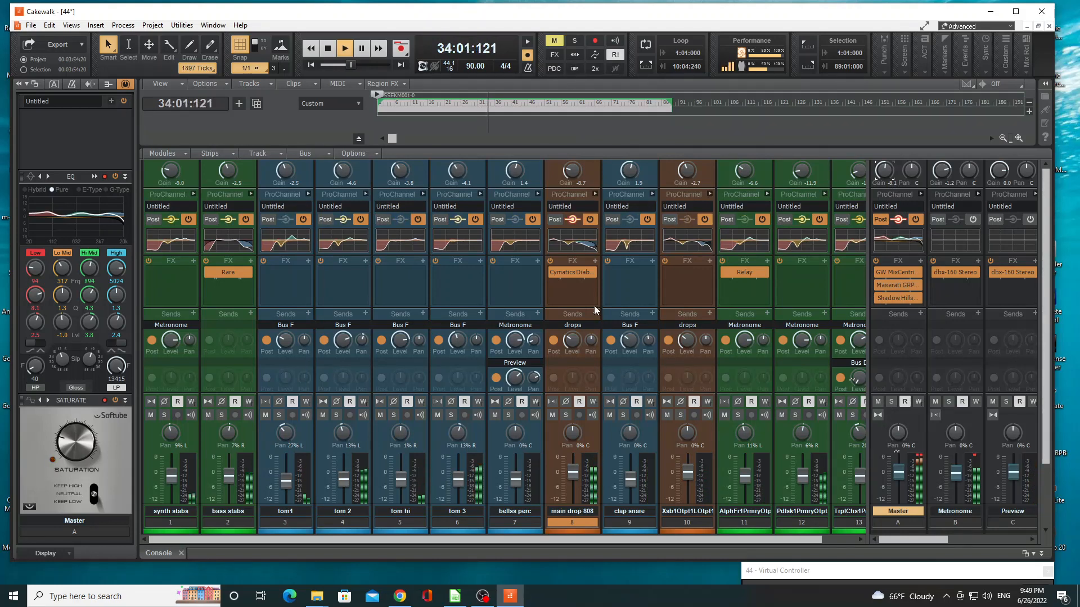
# - Lower the gain of the main drop 808 track to -12.0 and of track 10 to -4.3
pyautogui.moveTo(577, 168); pyautogui.dragTo(576, 183)
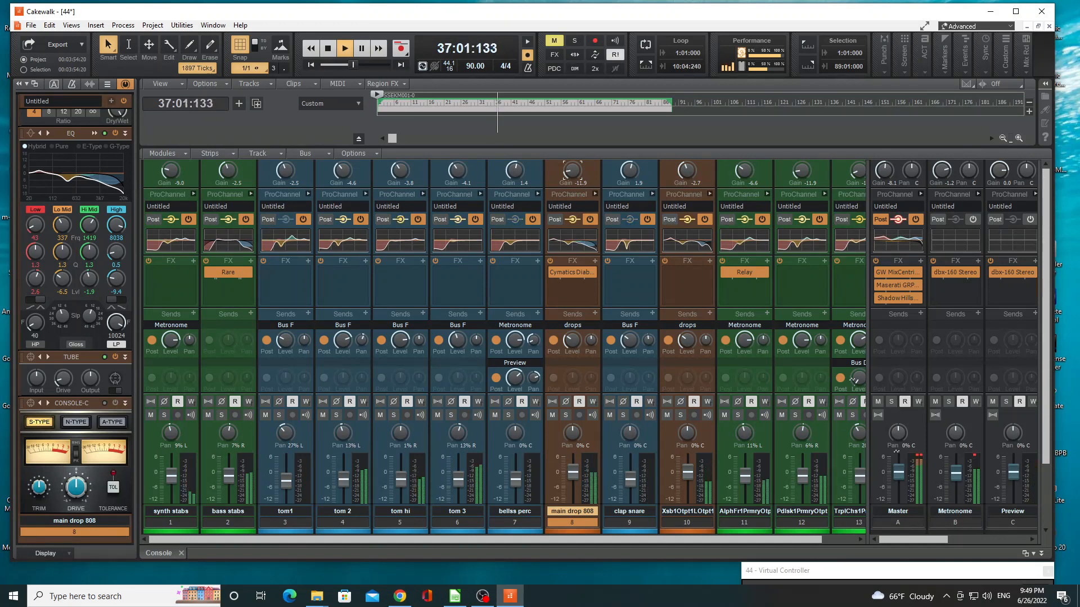
pyautogui.moveTo(577, 183); pyautogui.dragTo(577, 185)
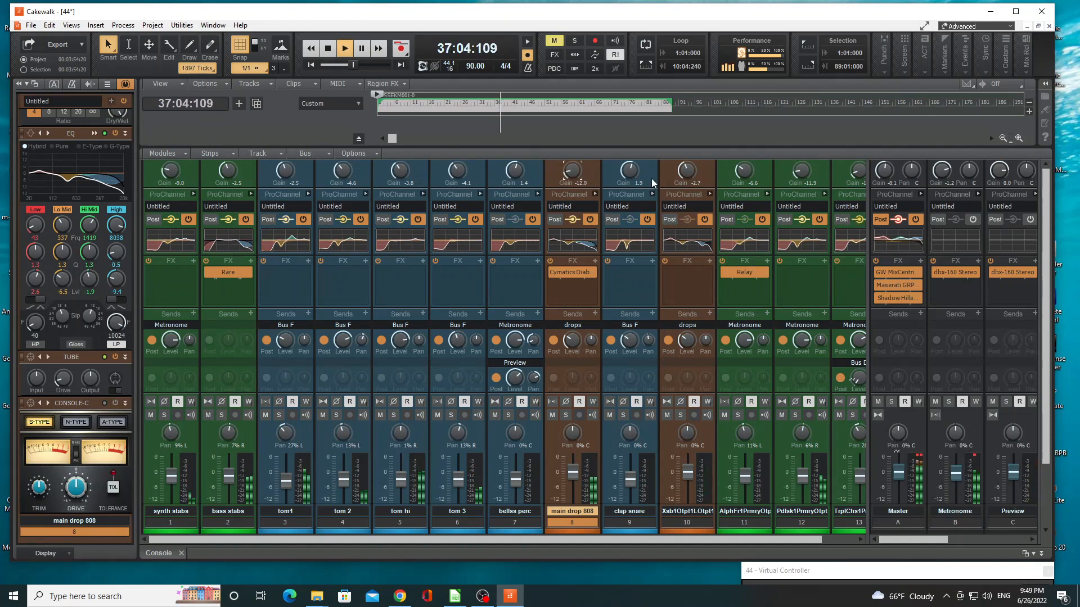
pyautogui.moveTo(684, 175); pyautogui.dragTo(684, 180)
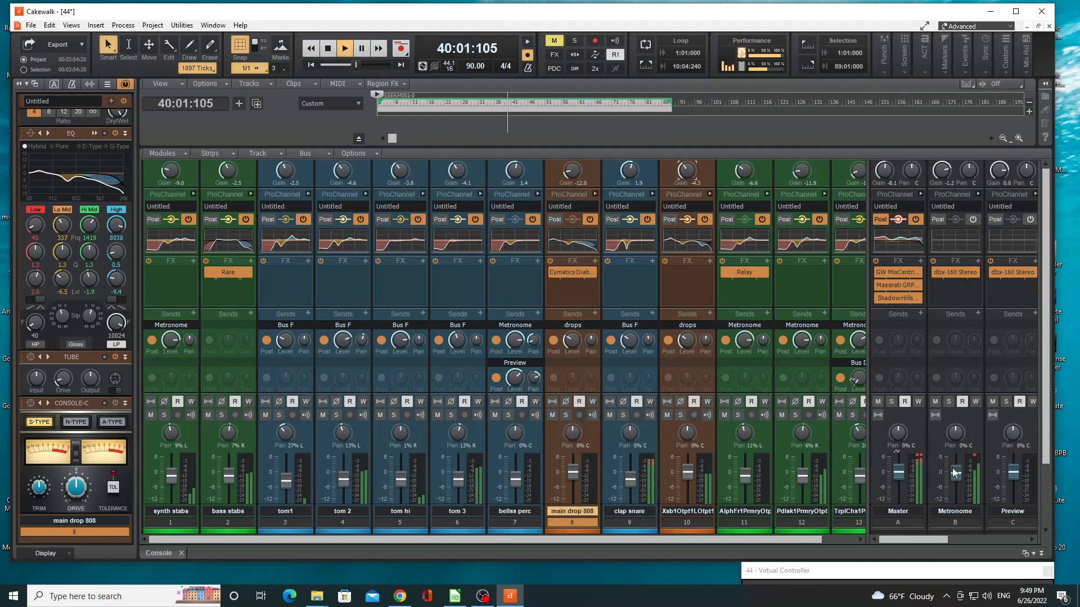
# - Select the Master bus, and switch to the Metronome bus to show its channel settings
pyautogui.click(898, 511)
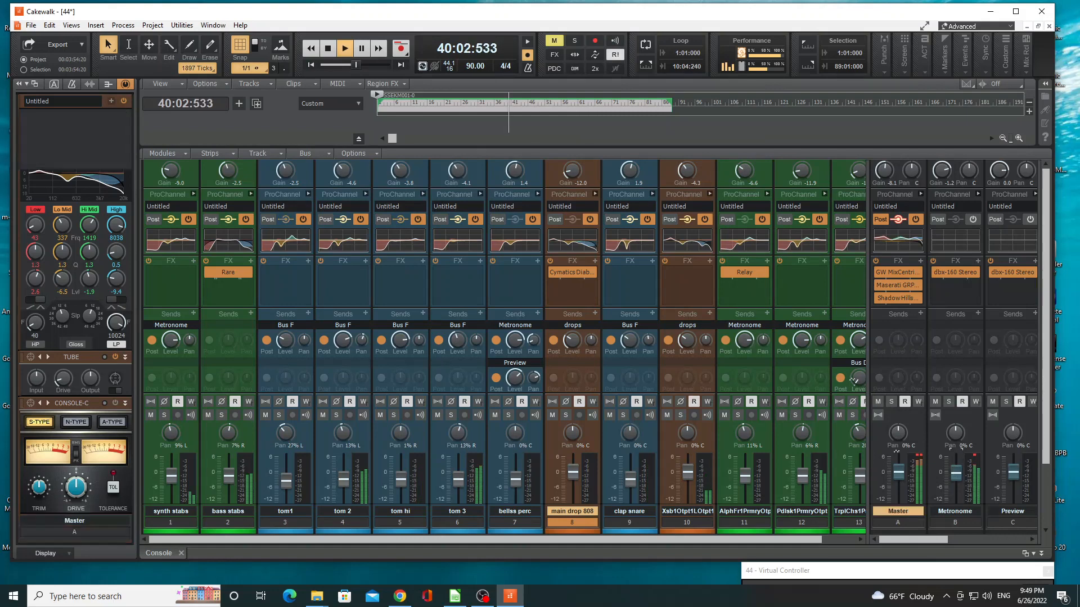
pyautogui.click(975, 461)
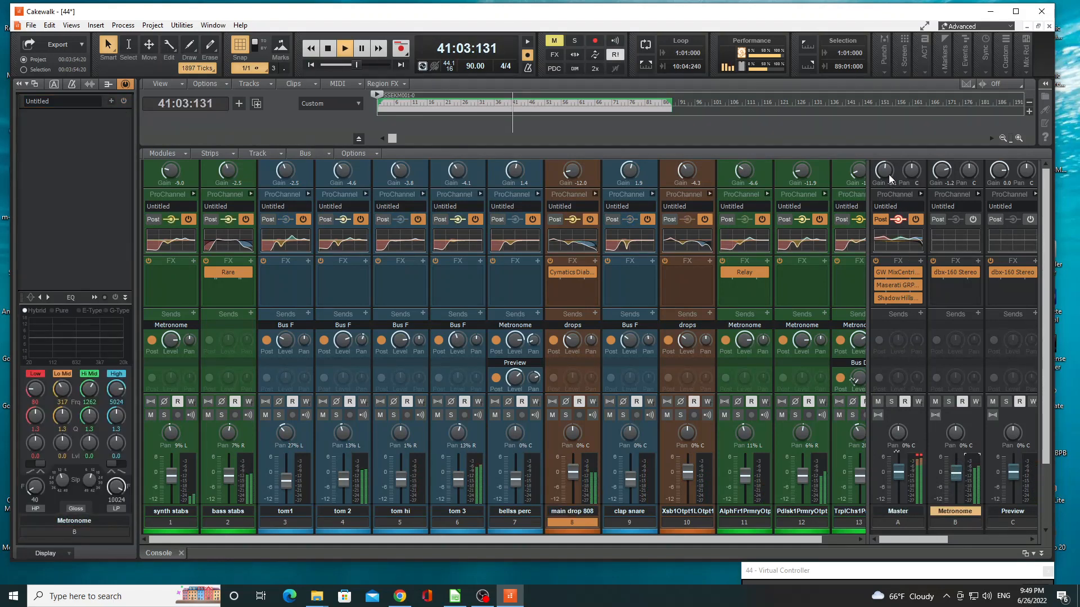
# - Lower the Master bus's gain to -9.0, and bring down the volume of the tom, bellss perc and clap snare tracks slightly
pyautogui.moveTo(884, 172); pyautogui.dragTo(884, 174)
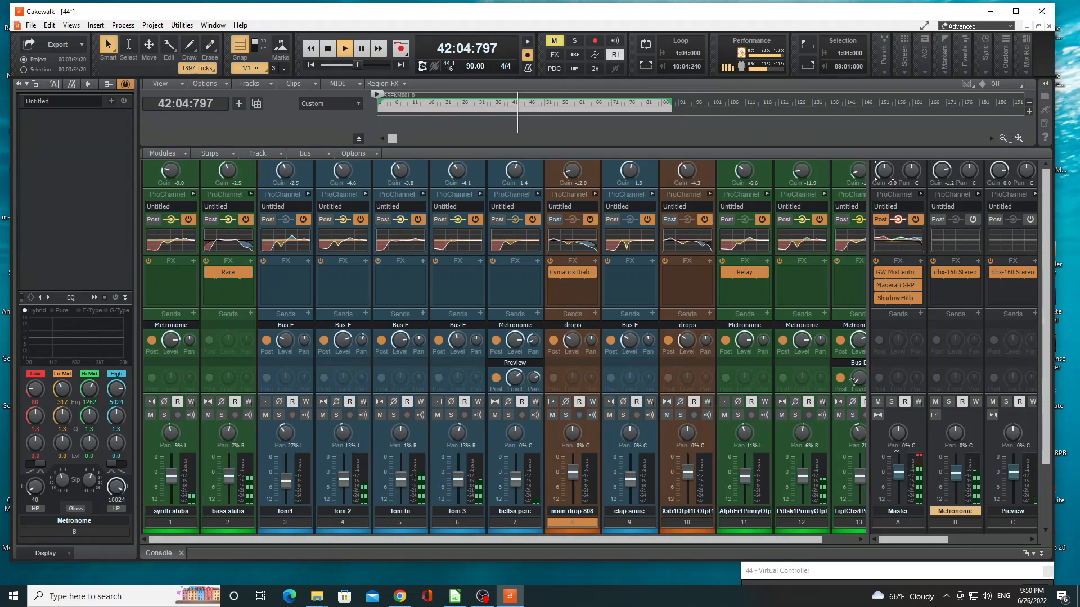
pyautogui.moveTo(286, 482); pyautogui.dragTo(285, 487)
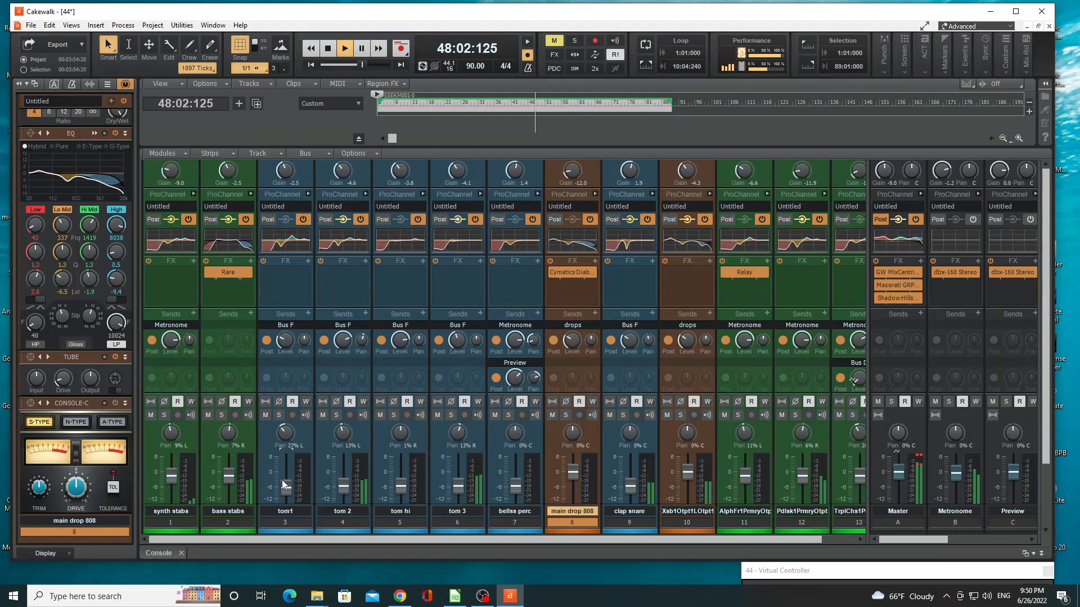
pyautogui.moveTo(283, 485); pyautogui.dragTo(282, 487)
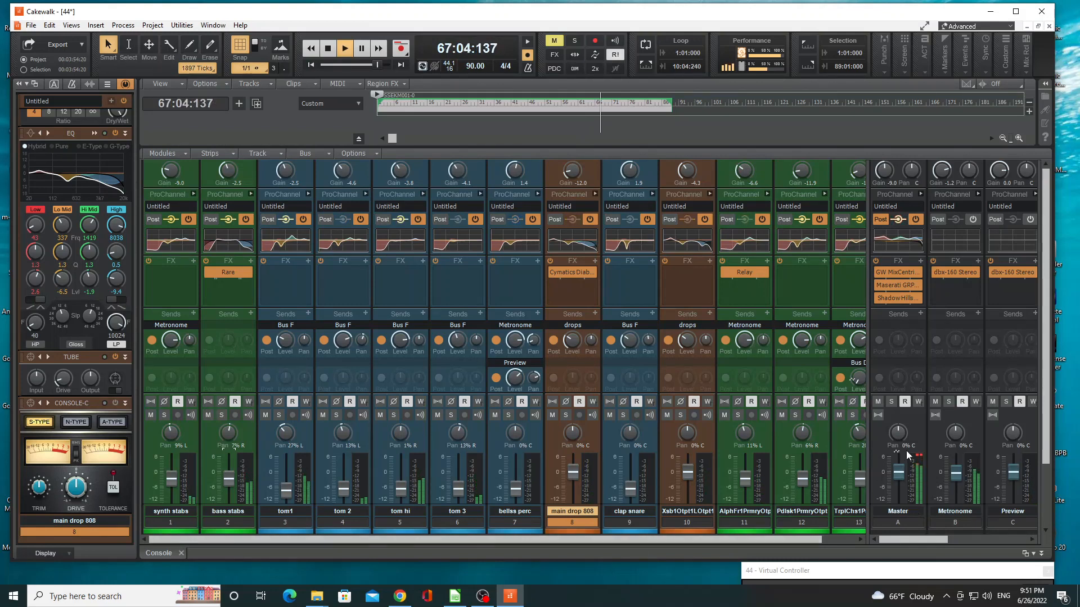
# - In the Master bus's QuadCurve Equalizer, set Lo Mid to 297 Hz with gain 1.3 and Hi Mid to 1008 Hz with gain 3.4
pyautogui.click(913, 511)
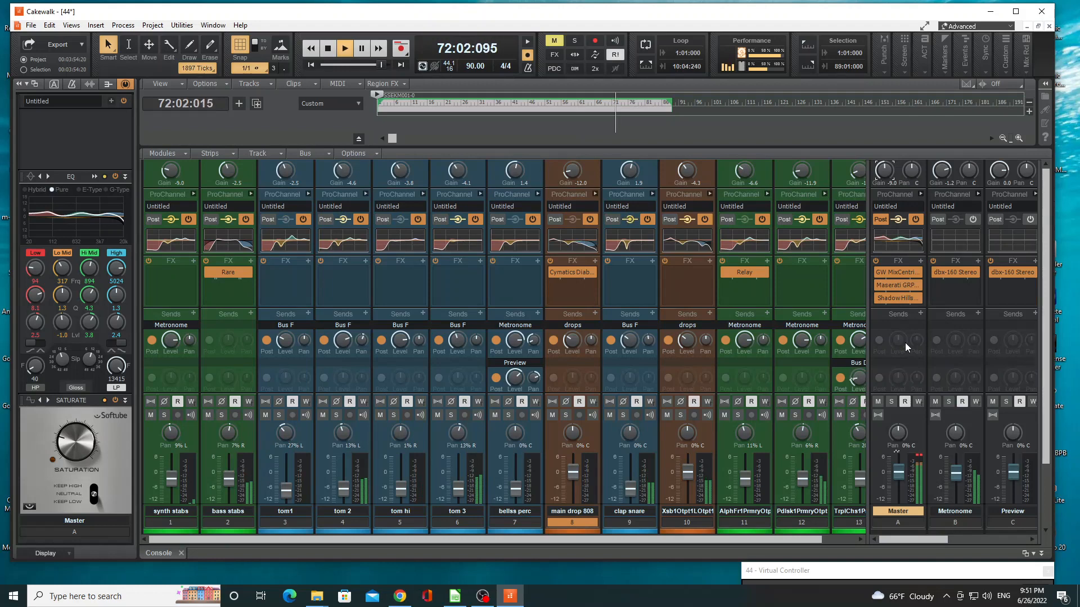
pyautogui.click(458, 488)
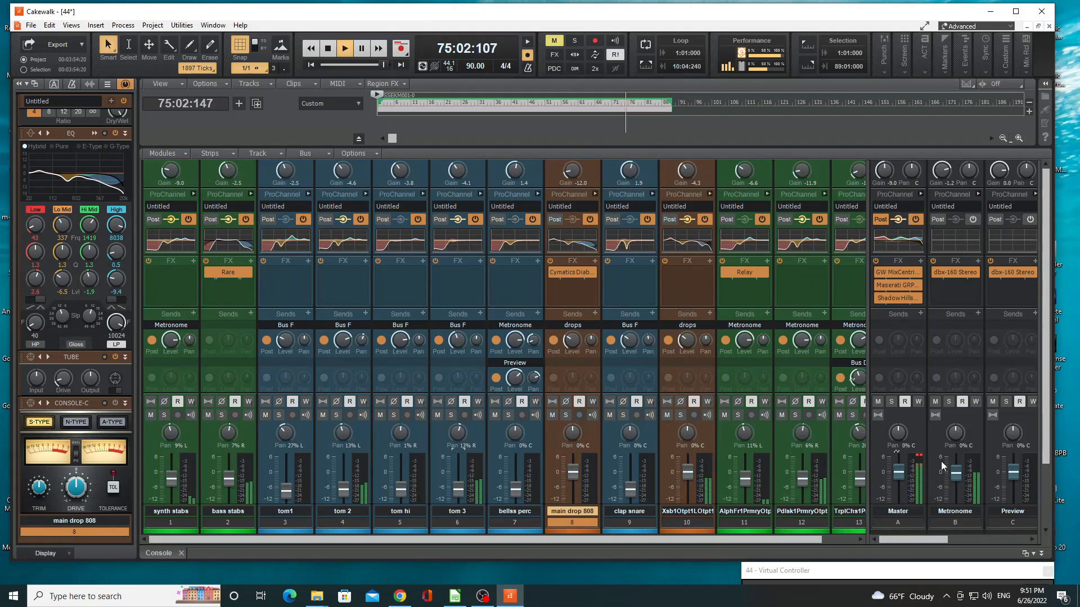
pyautogui.click(918, 454)
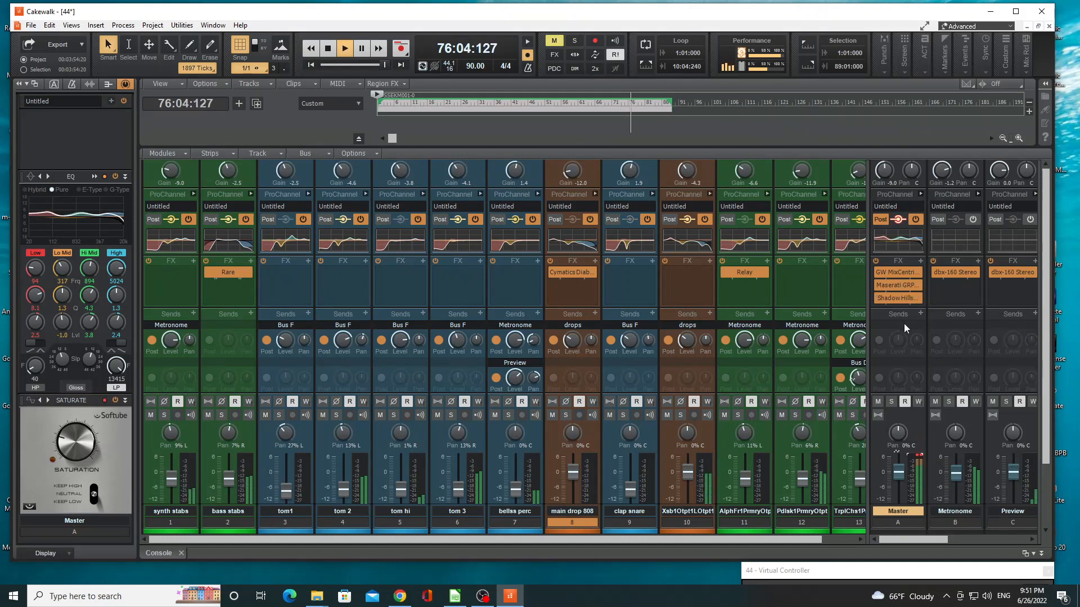
pyautogui.click(922, 193)
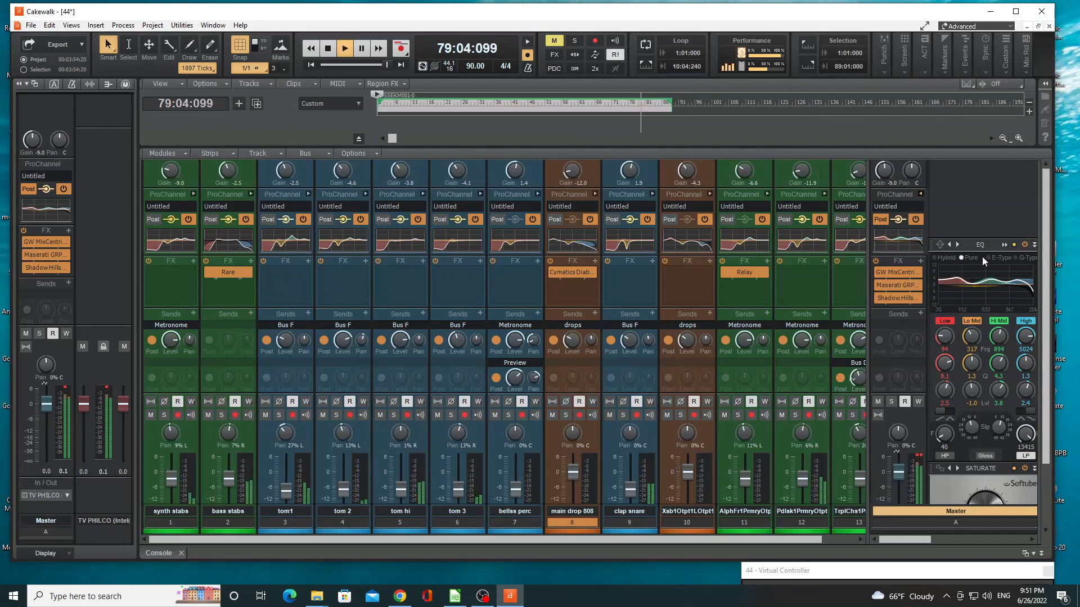
pyautogui.doubleClick(960, 265)
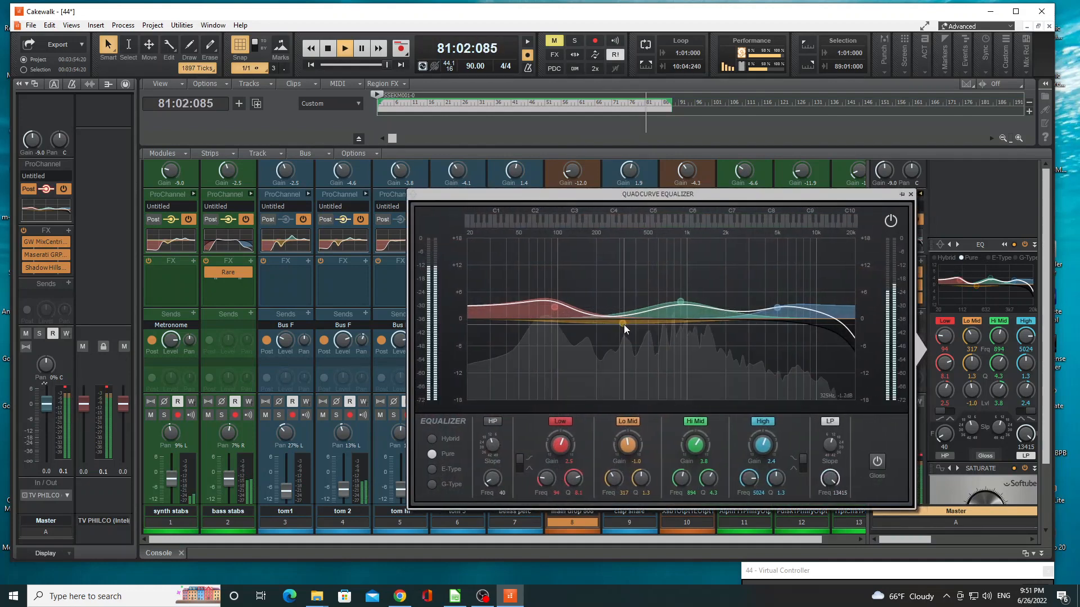
pyautogui.moveTo(623, 325); pyautogui.dragTo(618, 312)
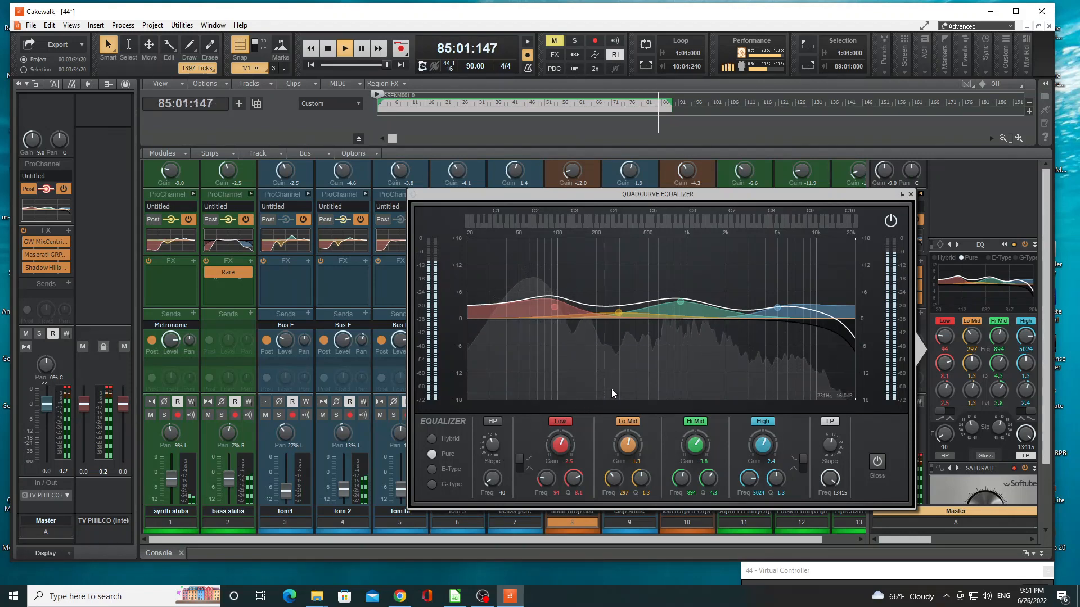
pyautogui.moveTo(680, 302); pyautogui.dragTo(687, 303)
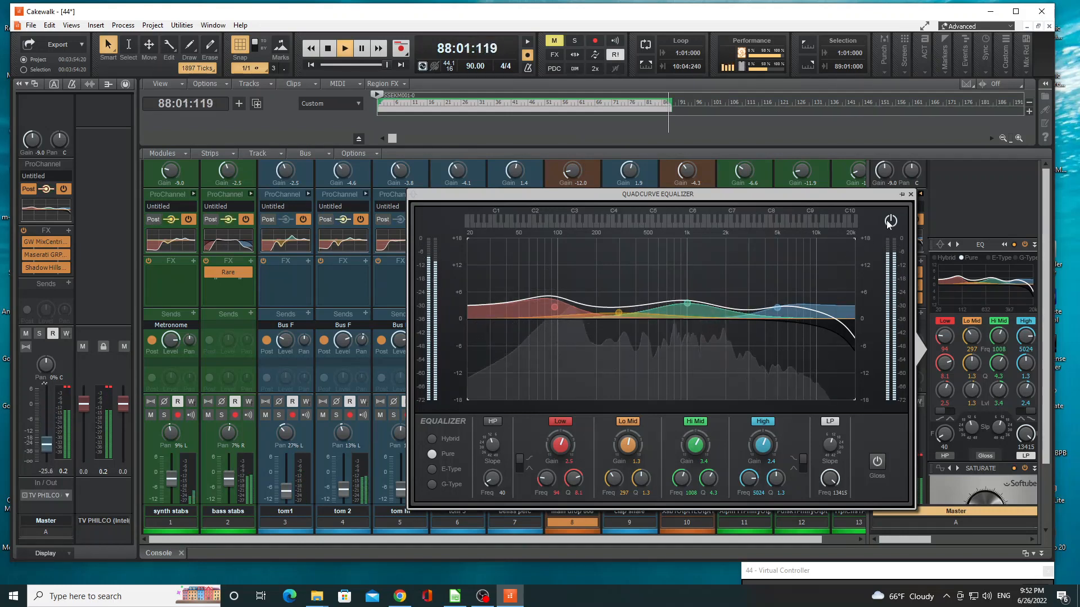
pyautogui.click(911, 194)
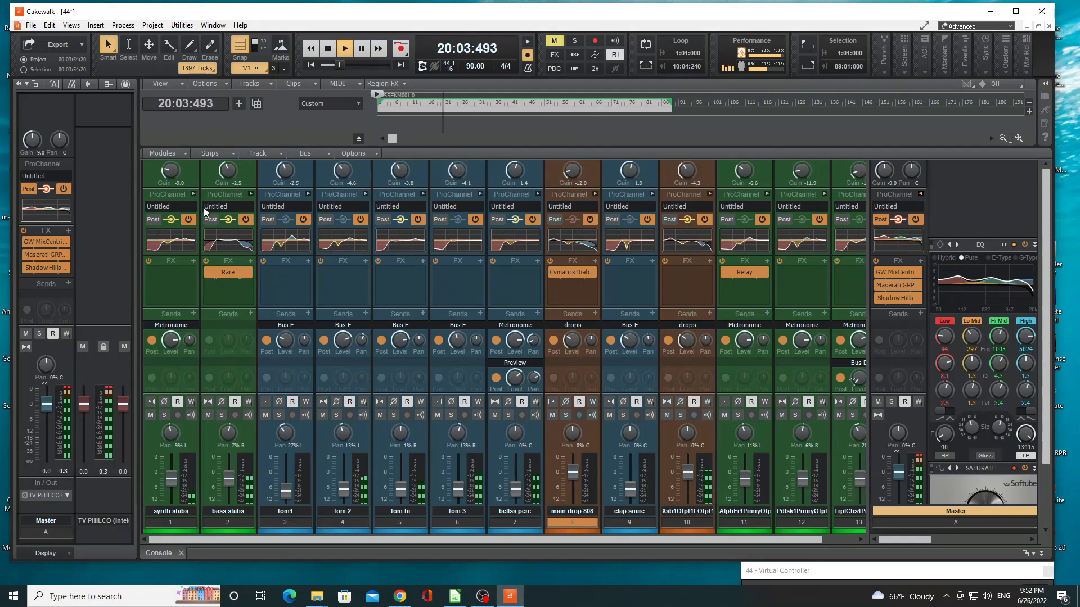
# - Readjust the synth stabs track's input gain, bringing it to -7.5
pyautogui.click(174, 174)
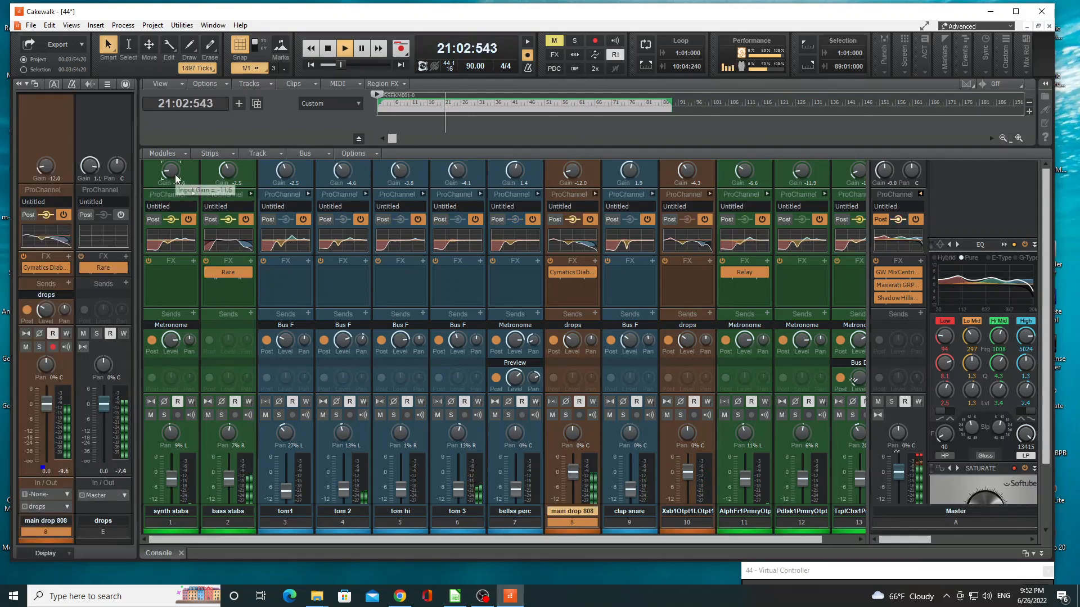
pyautogui.moveTo(174, 174); pyautogui.dragTo(175, 169)
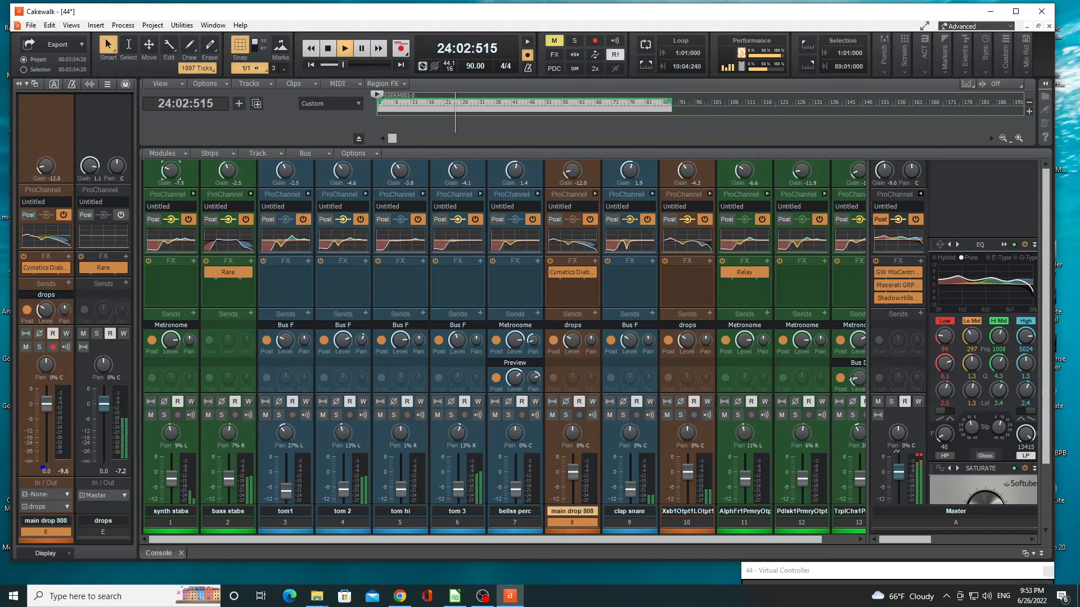